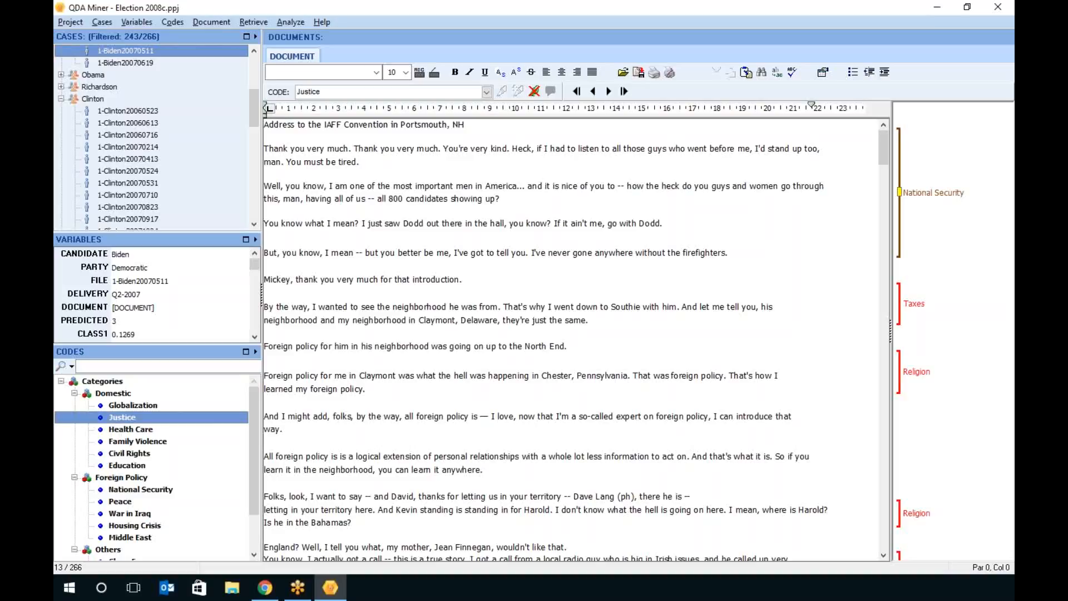
Start a new project, discarding the unsaved changes to Election 2008c.ppj
{"action": "left_click", "coordinate": [73, 22]}
{"action": "left_click", "coordinate": [85, 37]}
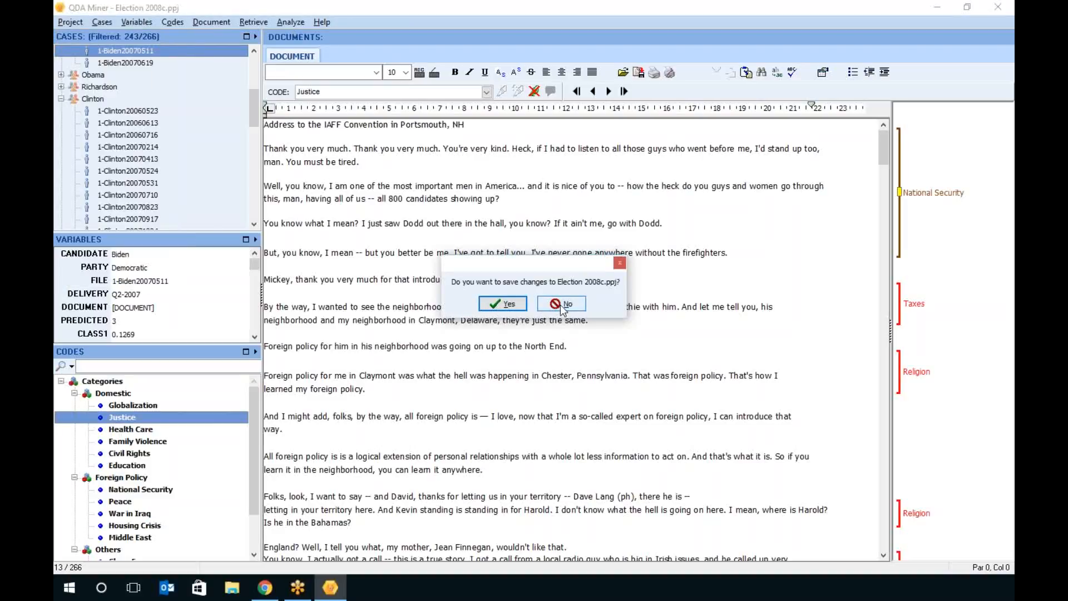
{"action": "left_click", "coordinate": [579, 309]}
{"action": "left_click", "coordinate": [571, 307]}
{"action": "left_click", "coordinate": [556, 332]}
{"action": "left_click", "coordinate": [674, 305]}
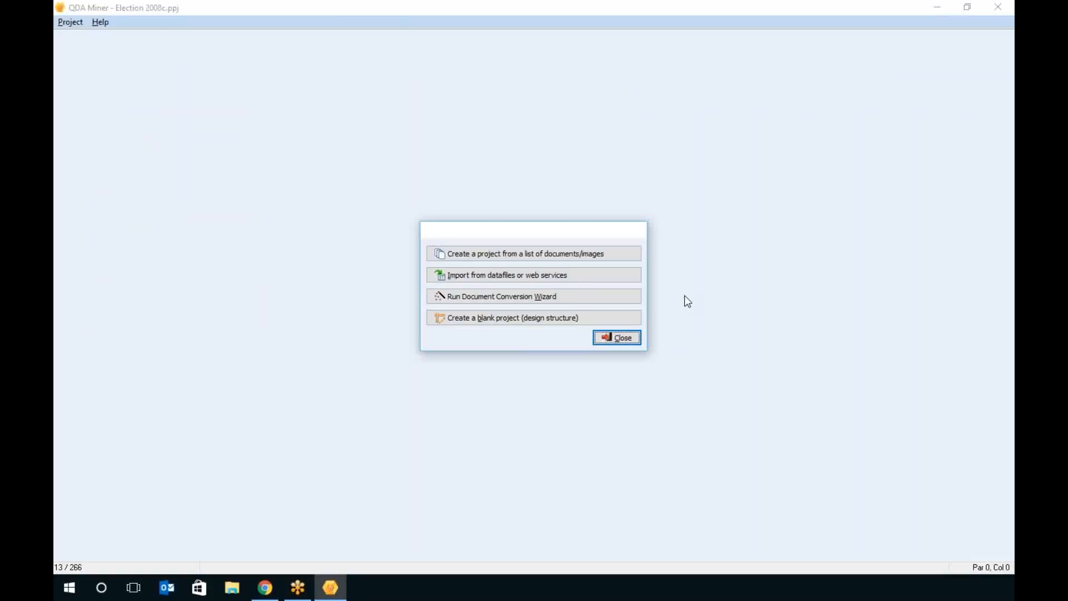
{"action": "left_click", "coordinate": [583, 253]}
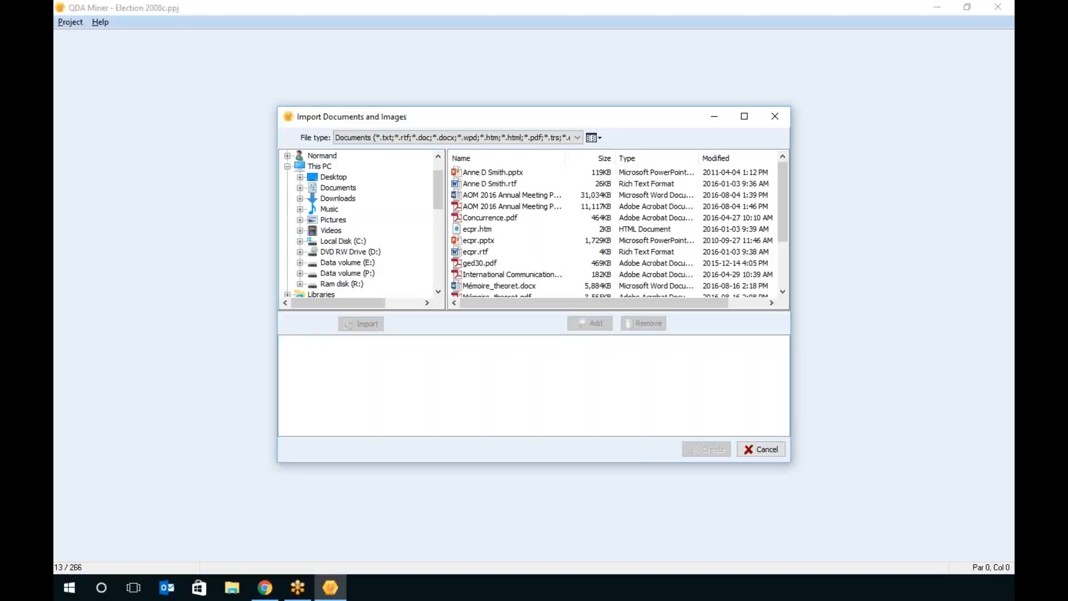
{"action": "left_click", "coordinate": [510, 174]}
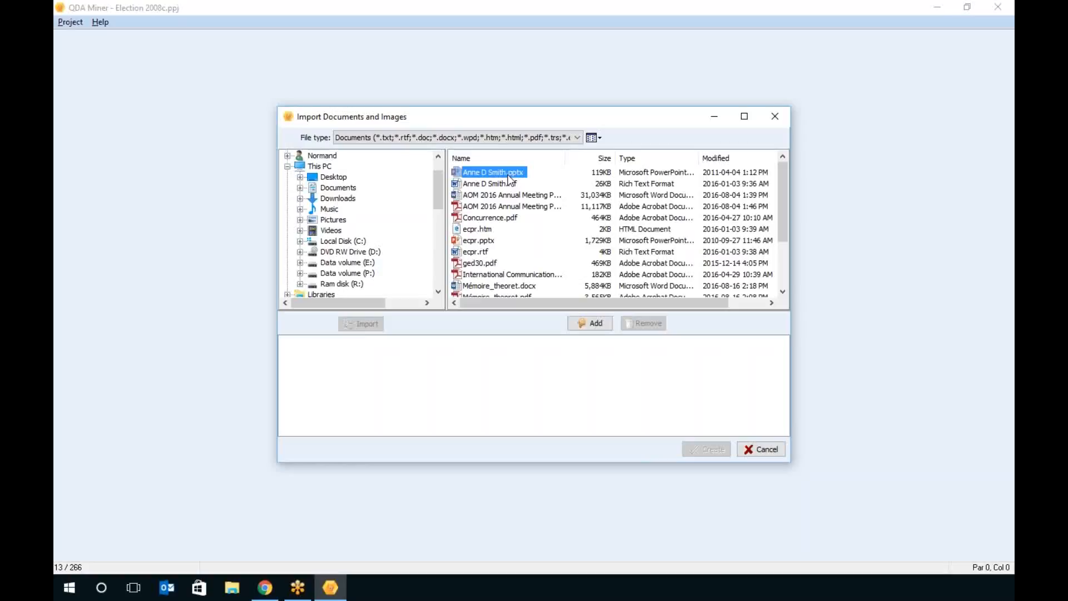
{"action": "left_click", "coordinate": [504, 247]}
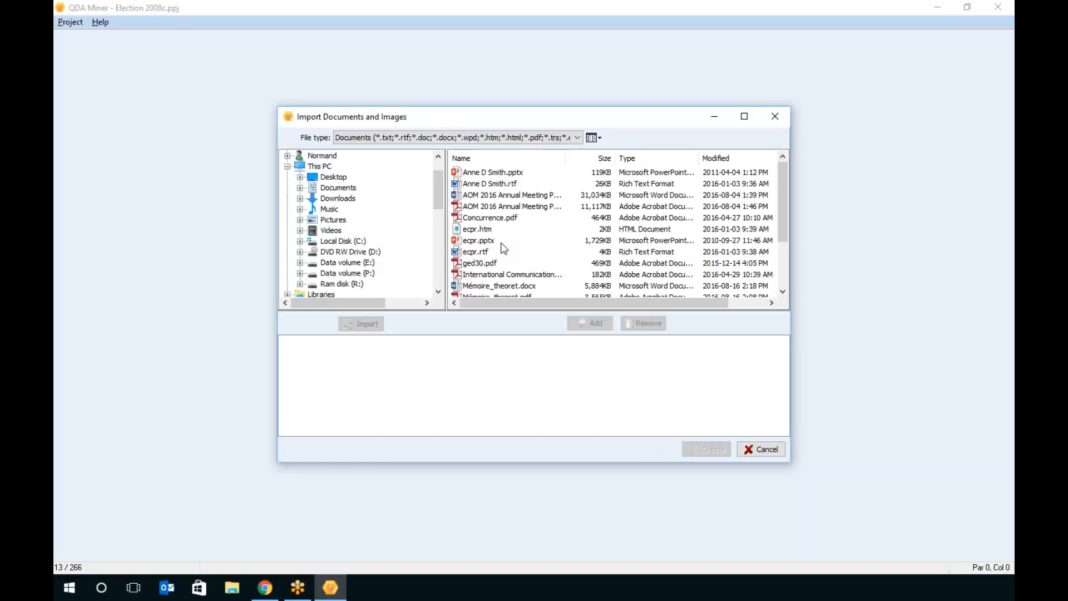
{"action": "left_click", "coordinate": [771, 454]}
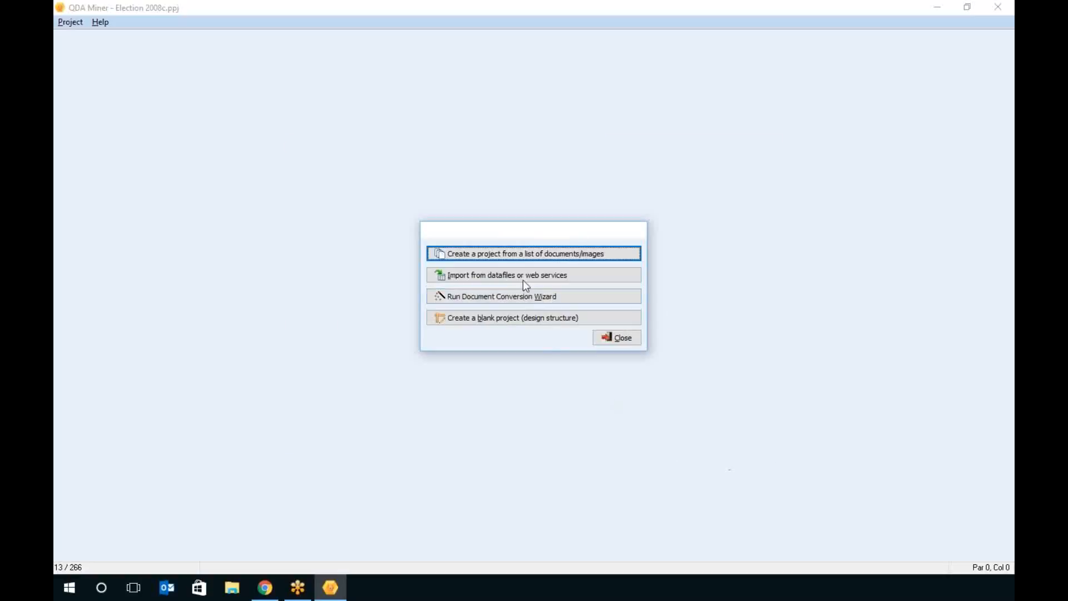
Create the project by importing data from the Survey Monkey web service
{"action": "left_click", "coordinate": [526, 278]}
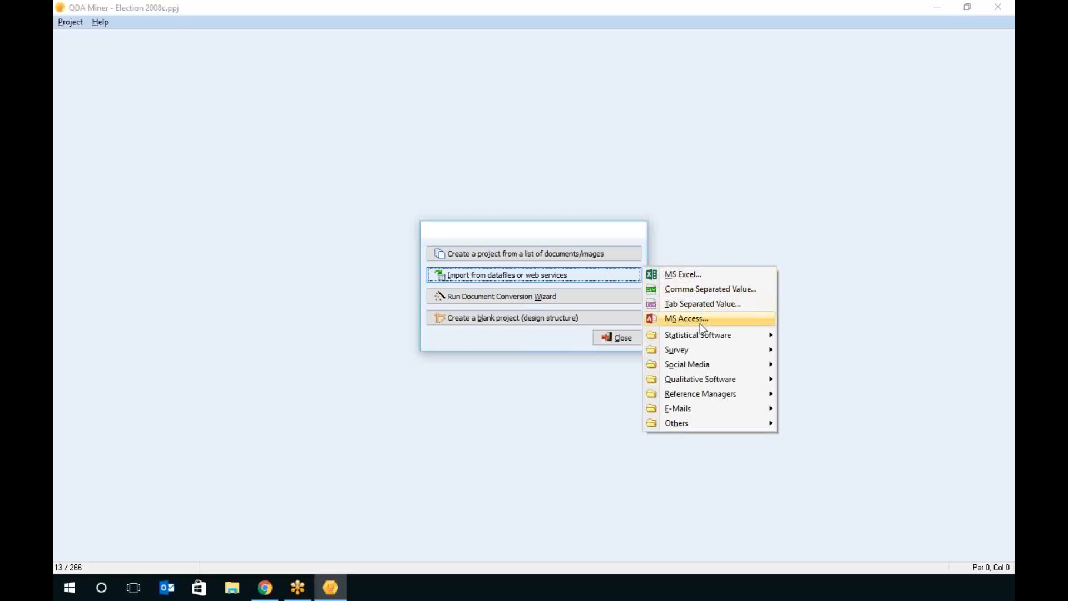
{"action": "mouse_move", "coordinate": [697, 334]}
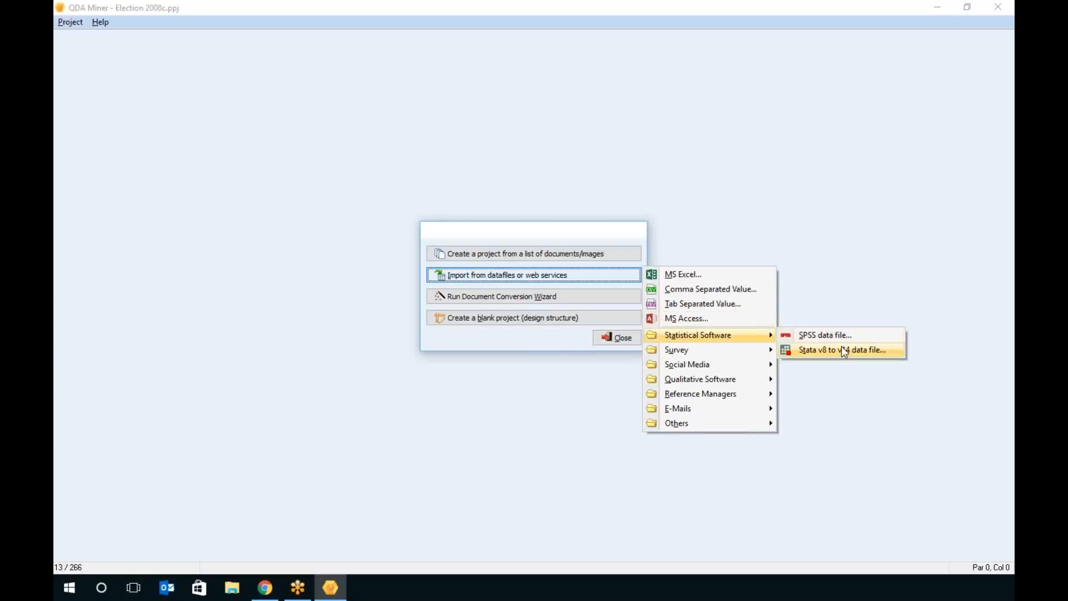
{"action": "mouse_move", "coordinate": [696, 354]}
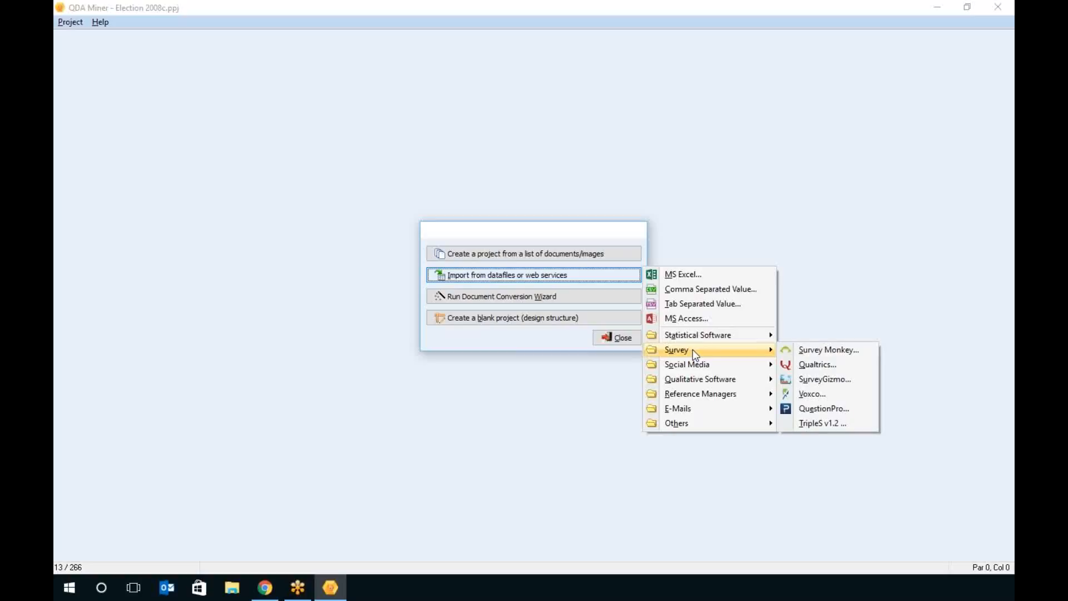
{"action": "mouse_move", "coordinate": [698, 400]}
{"action": "left_click", "coordinate": [834, 351]}
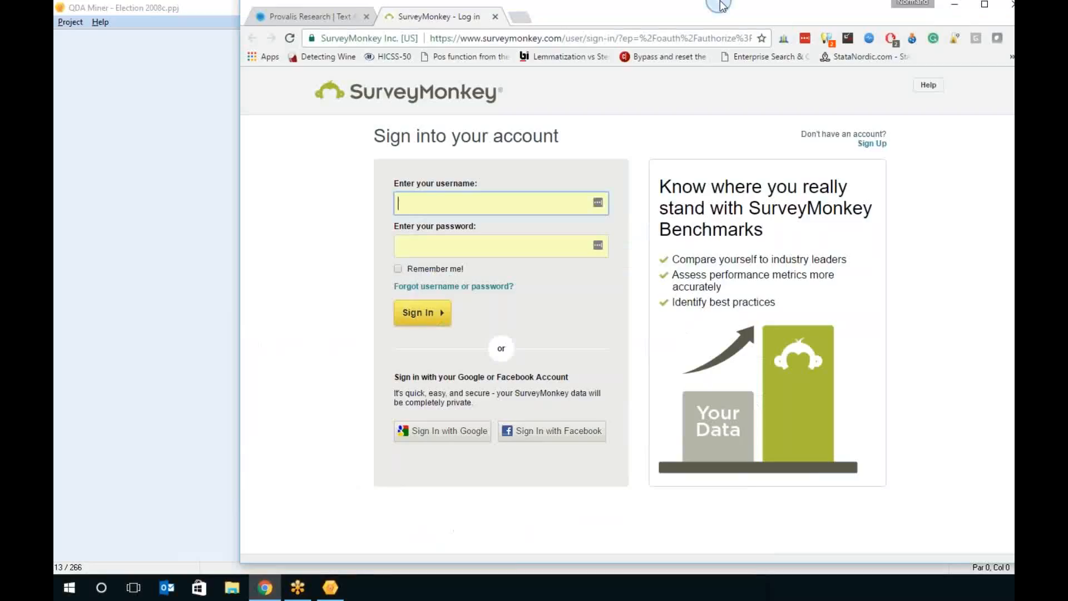
Sign into the SurveyMonkey account with its username and password, with the Remember me option
{"action": "left_click", "coordinate": [412, 215]}
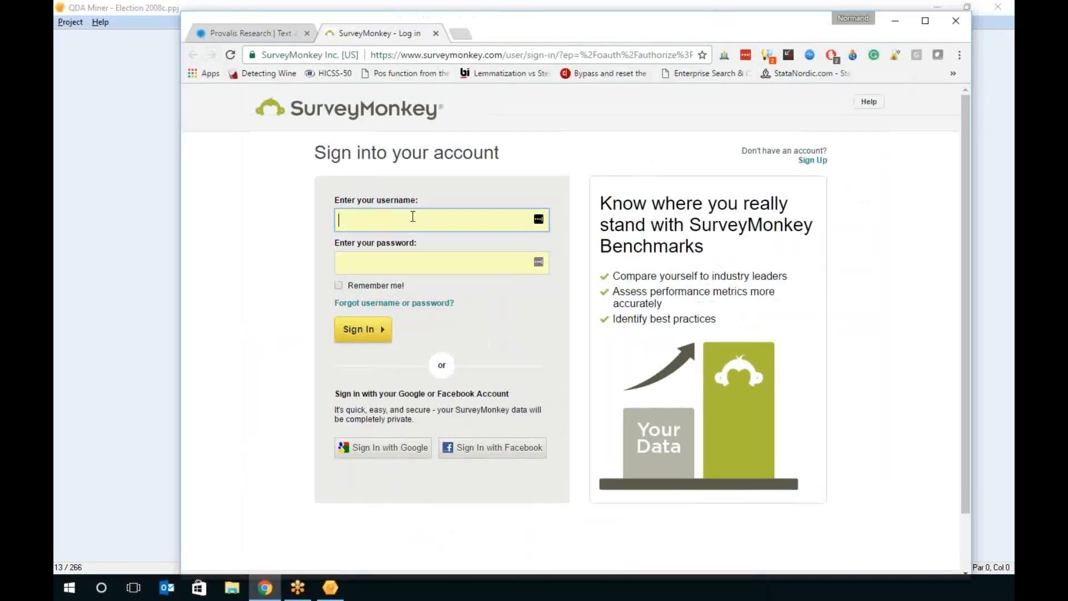
{"action": "type", "text": "provalisresearch"}
{"action": "key", "text": "Tab"}
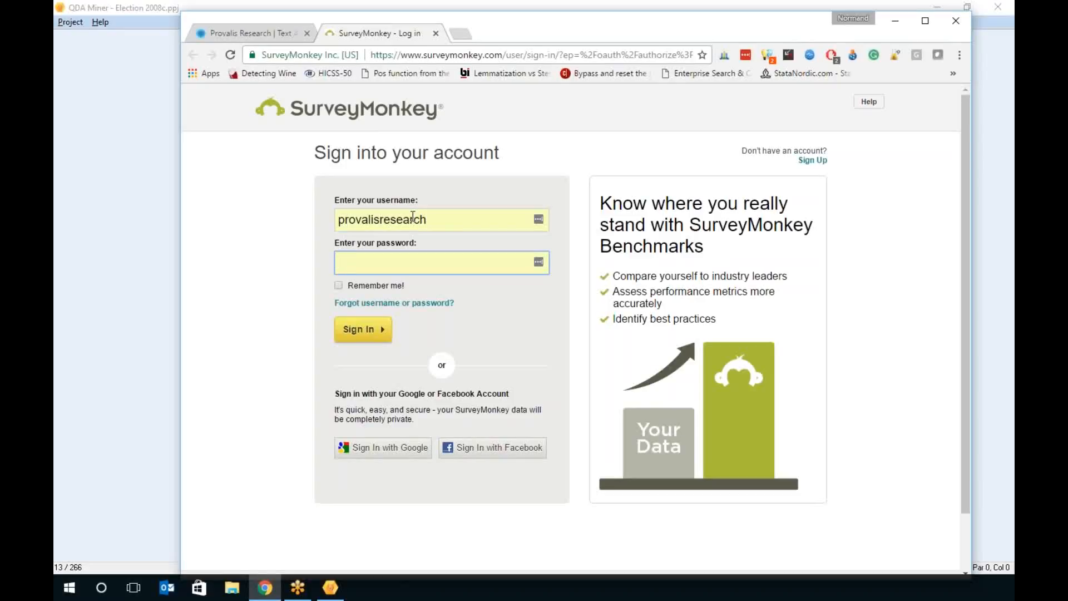
{"action": "type", "text": "**********"}
{"action": "left_click", "coordinate": [339, 286]}
{"action": "left_click", "coordinate": [362, 330]}
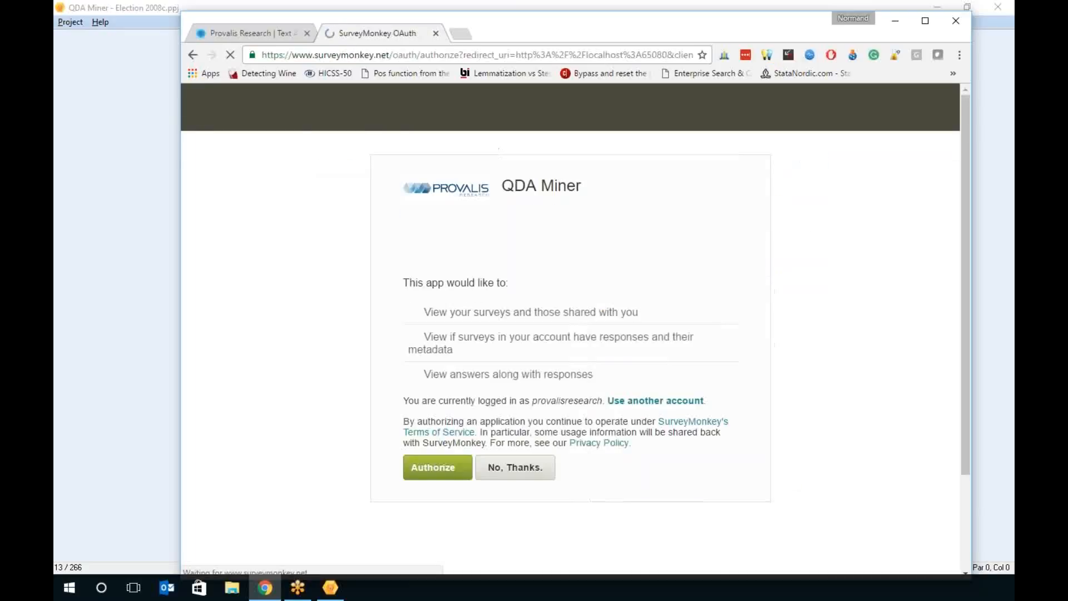
Authorize QDA Miner to access the SurveyMonkey account, close the browser window and return to the survey list
{"action": "left_click", "coordinate": [420, 468]}
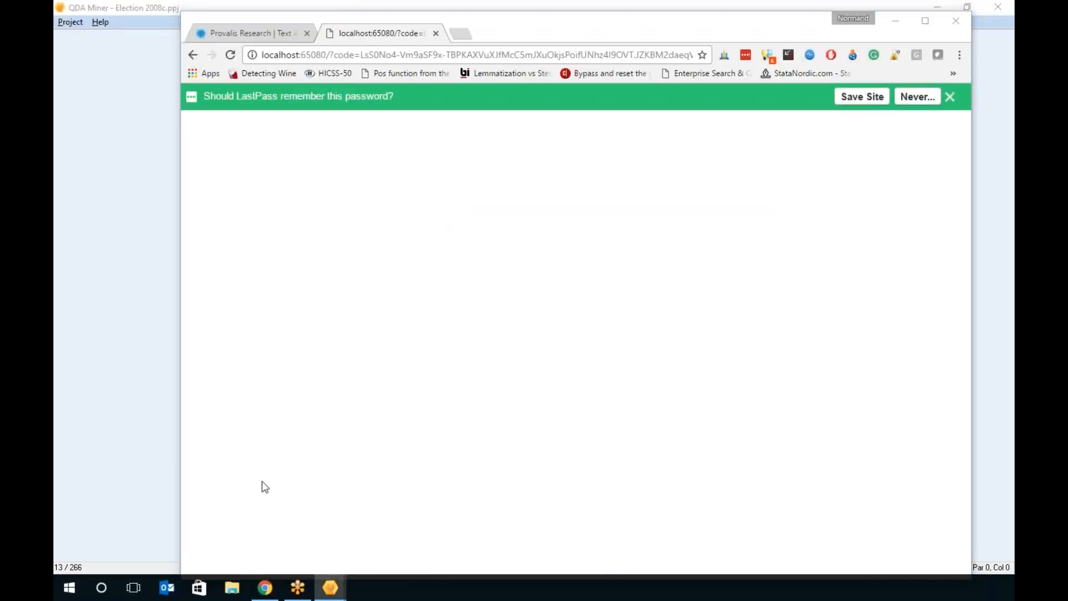
{"action": "left_click", "coordinate": [958, 23]}
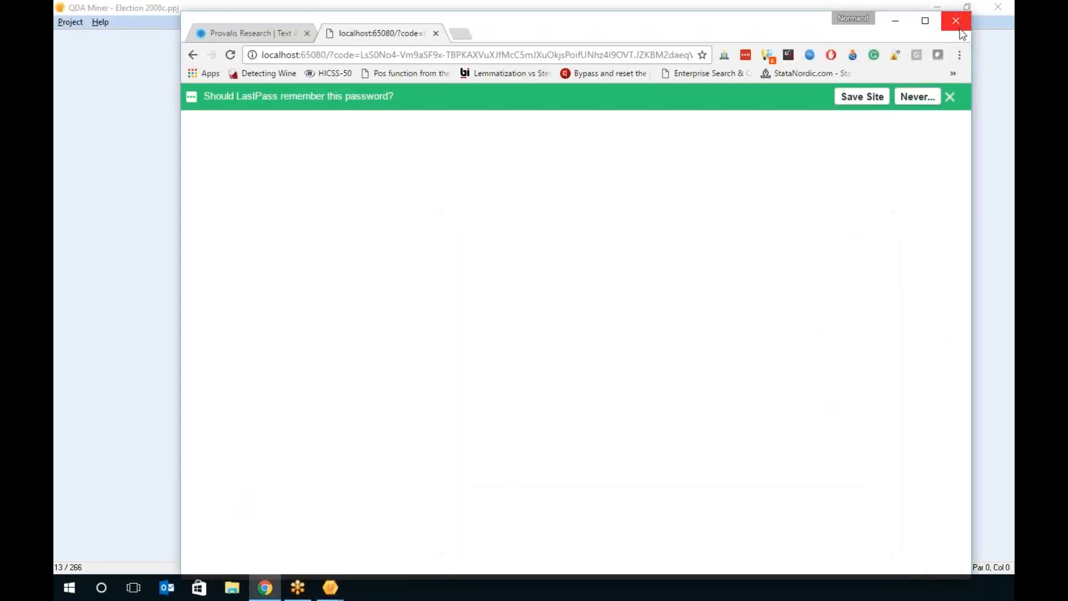
{"action": "left_click_drag", "start_coordinate": [749, 230], "coordinate": [631, 110]}
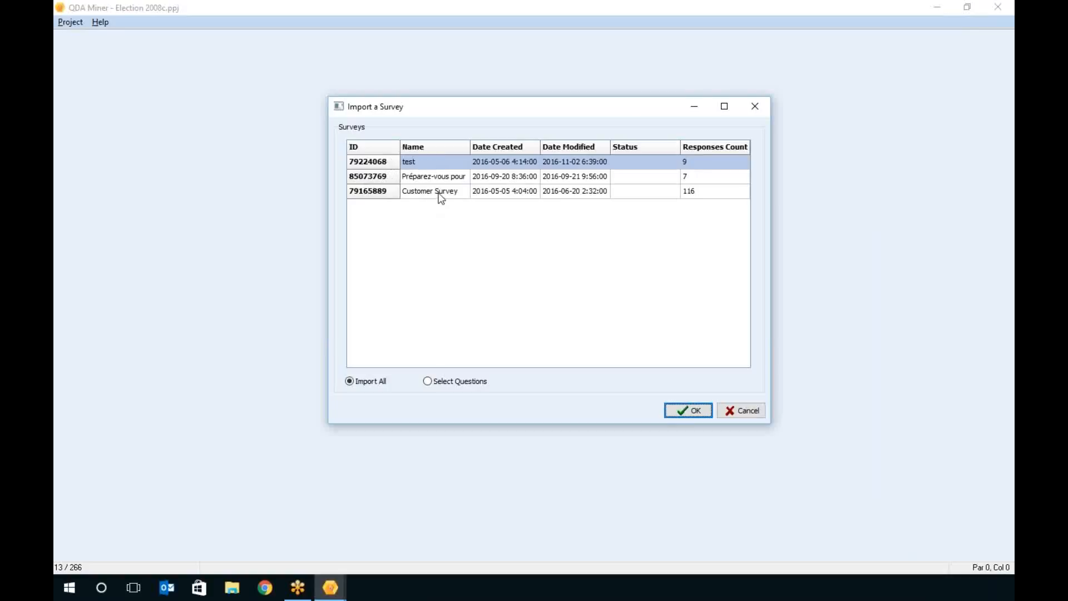
Import all questions of the Customer Survey and save the project as Customer Survey.ppj, replacing the existing file
{"action": "left_click", "coordinate": [441, 195]}
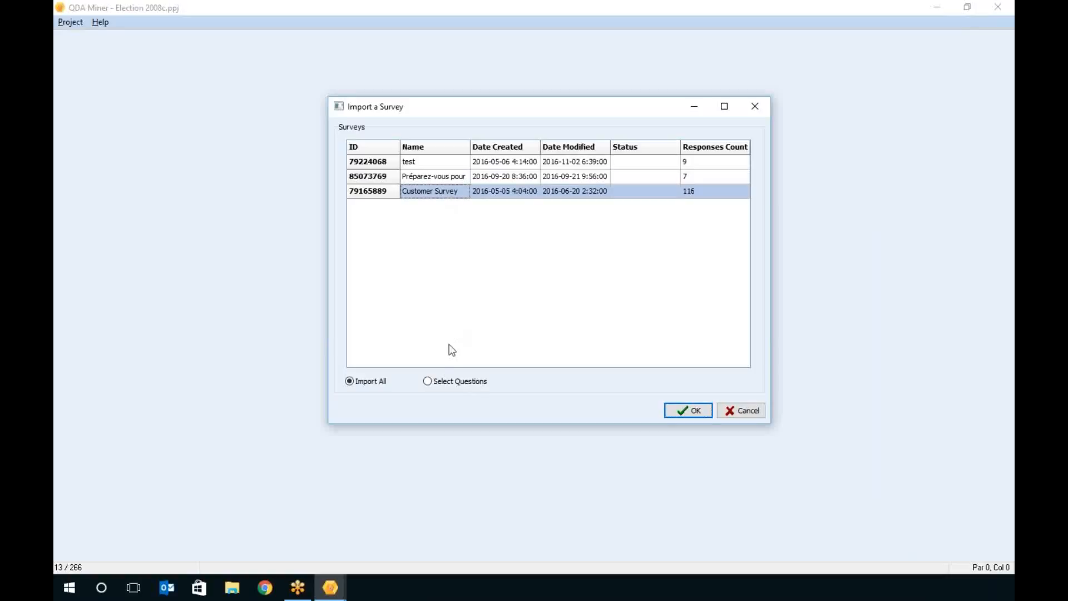
{"action": "left_click", "coordinate": [429, 381]}
{"action": "left_click", "coordinate": [359, 384]}
{"action": "left_click", "coordinate": [693, 412]}
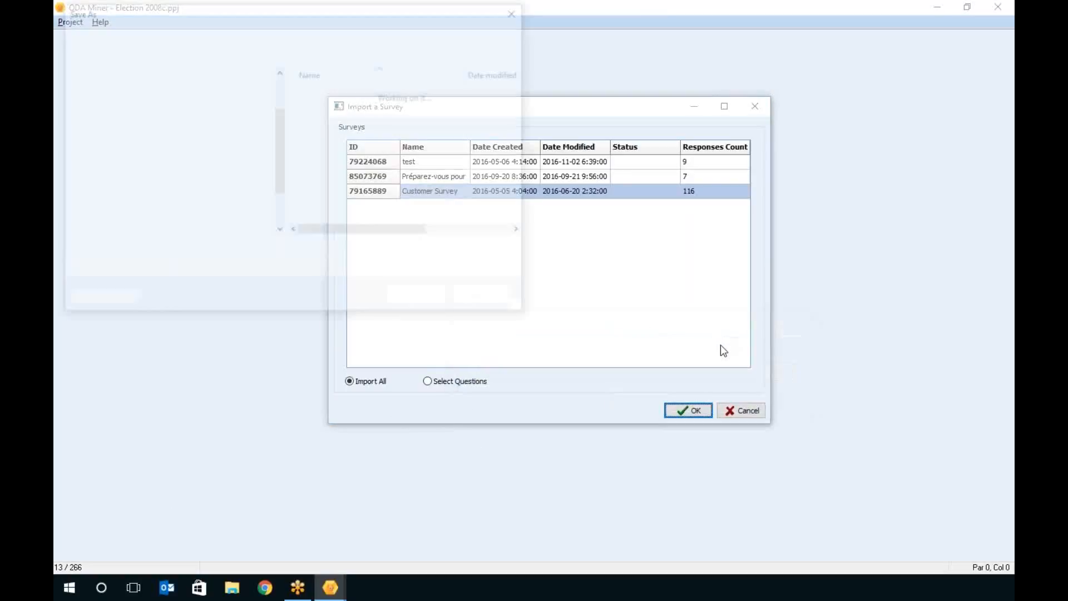
{"action": "left_click", "coordinate": [434, 299]}
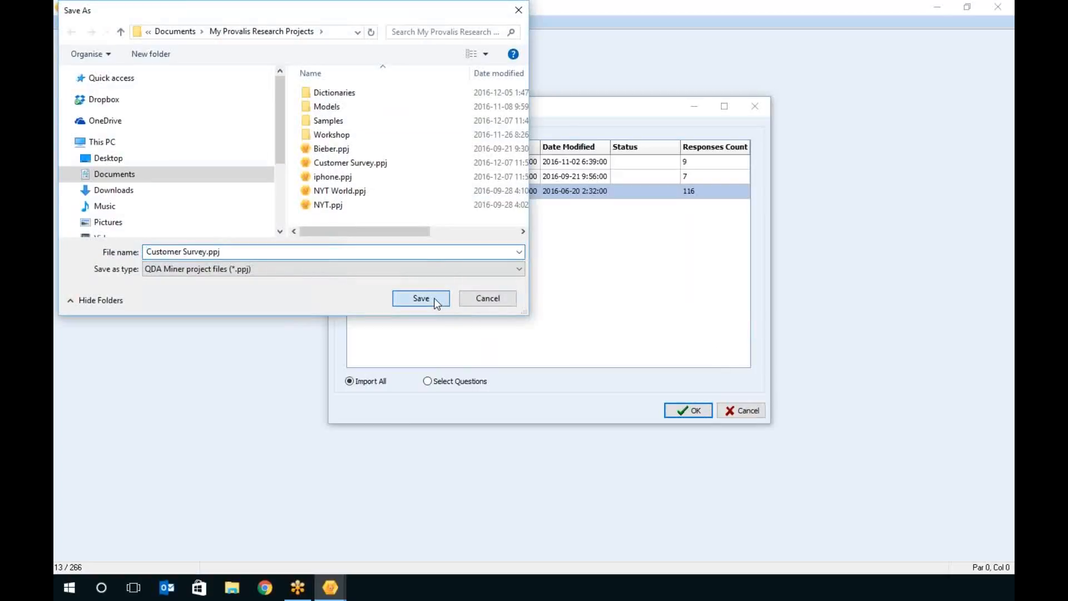
{"action": "left_click", "coordinate": [576, 297]}
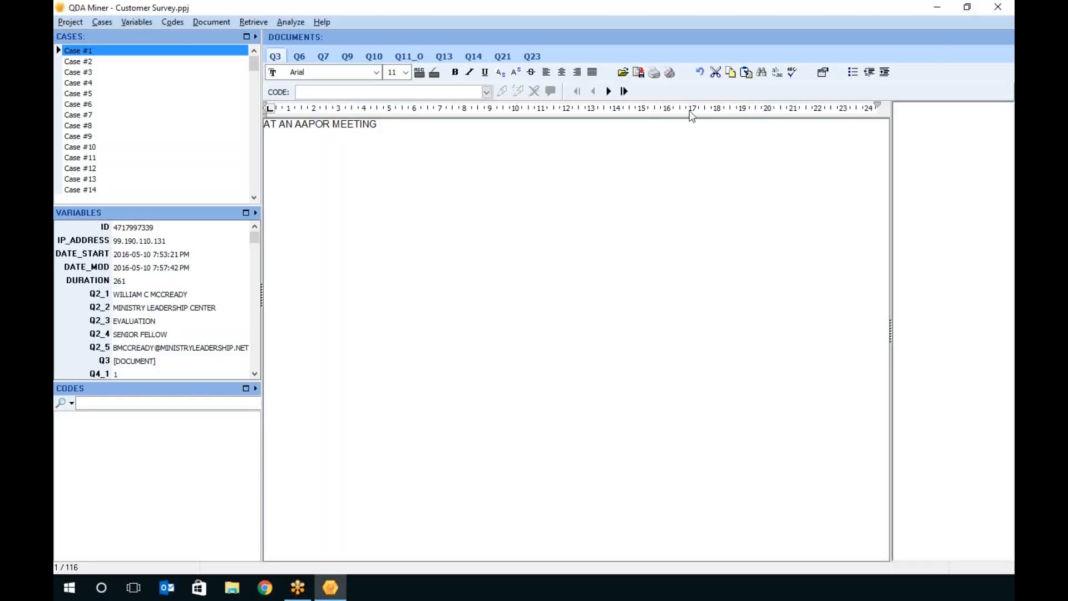
Examine the imported responses to Q6, Q7, Q9 and Q10, including the Q10 answer of Case #2
{"action": "left_click", "coordinate": [297, 58]}
{"action": "left_click", "coordinate": [323, 56]}
{"action": "left_click", "coordinate": [347, 57]}
{"action": "left_click", "coordinate": [374, 57]}
{"action": "left_click", "coordinate": [106, 61]}
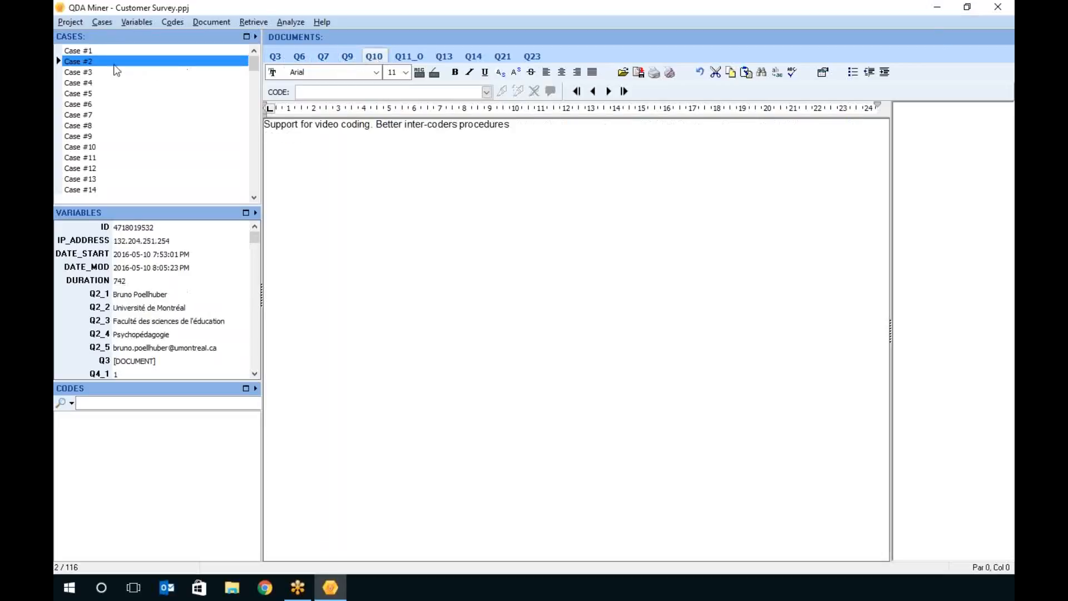
Start another new project by importing social media data from Twitter
{"action": "left_click", "coordinate": [70, 22]}
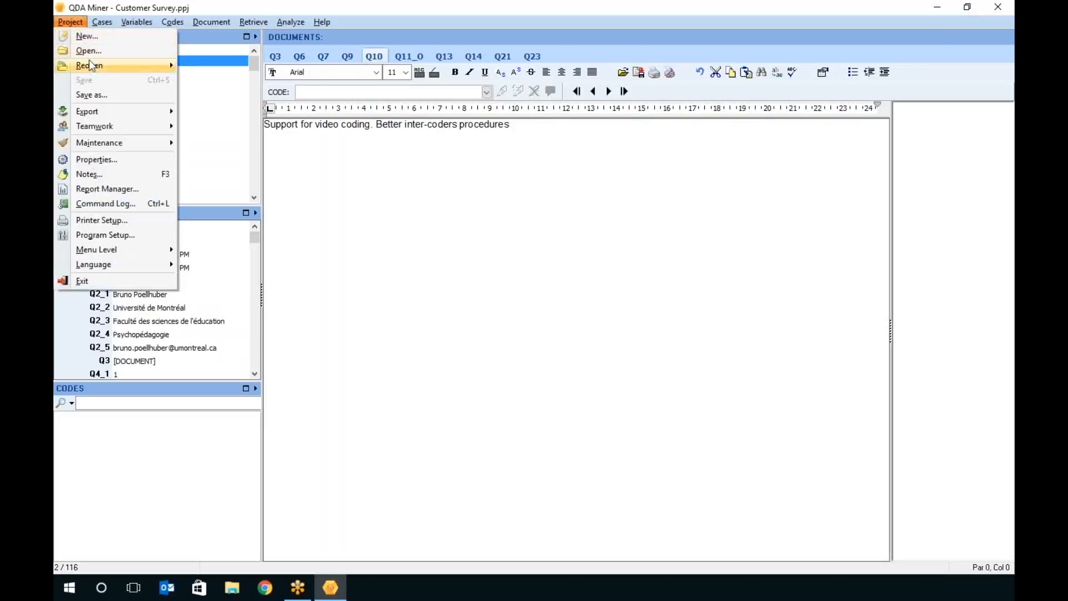
{"action": "left_click", "coordinate": [86, 36]}
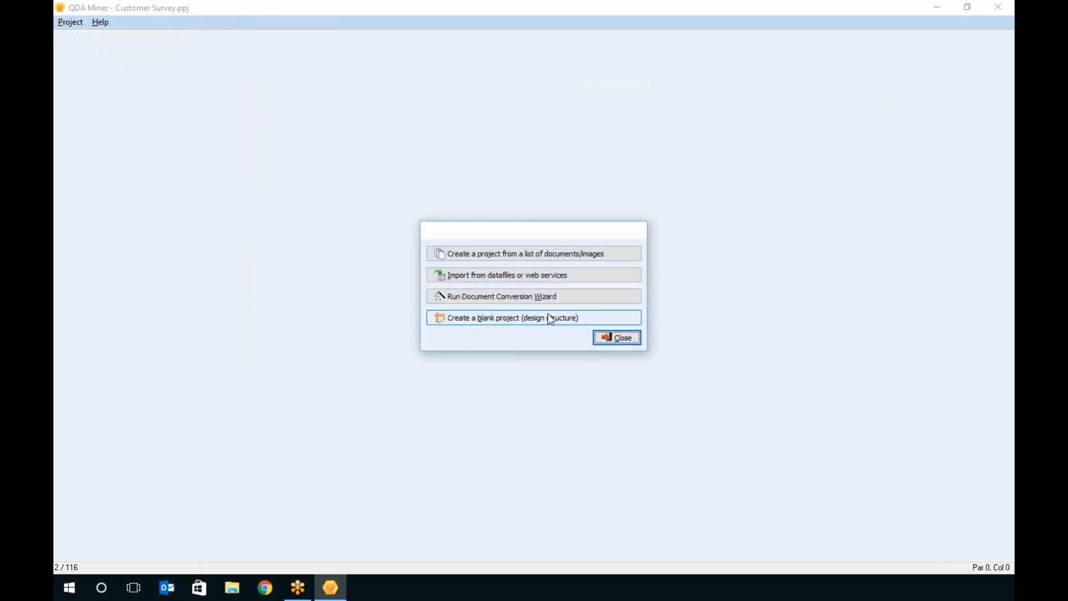
{"action": "left_click", "coordinate": [541, 276]}
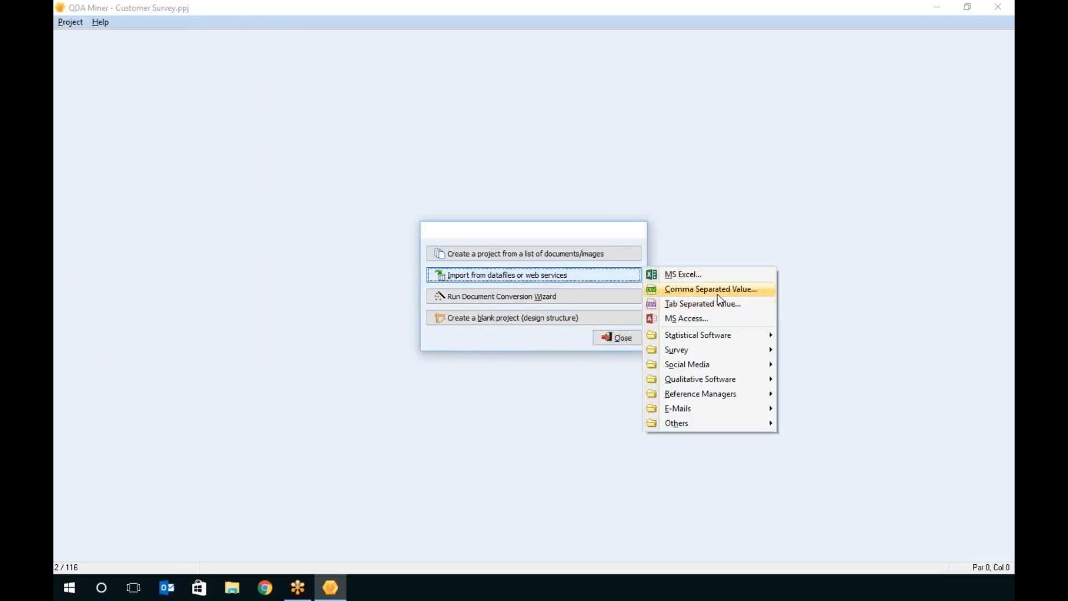
{"action": "mouse_move", "coordinate": [708, 351]}
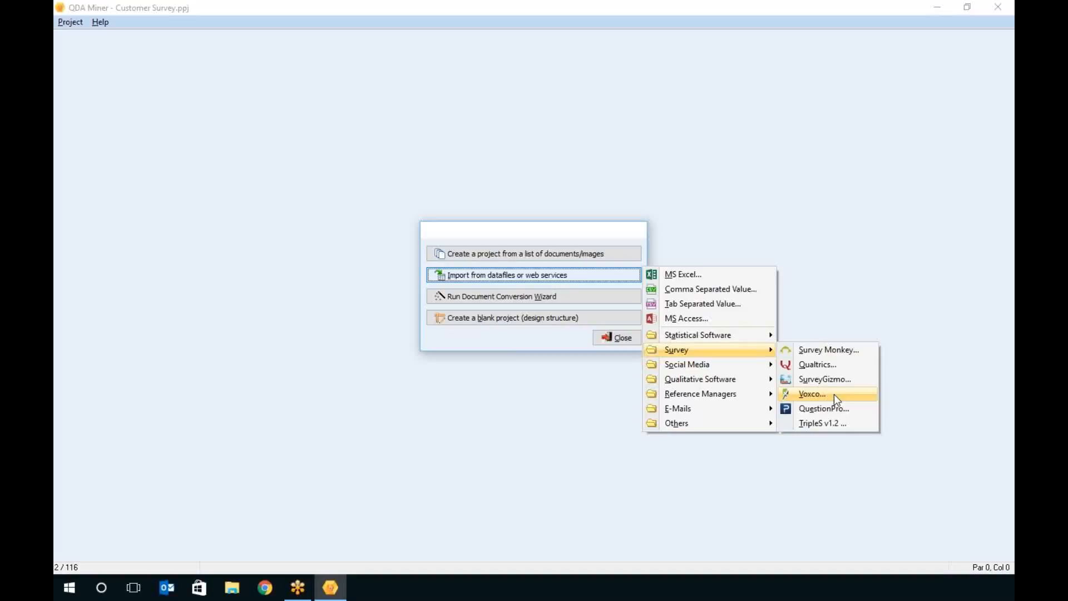
{"action": "mouse_move", "coordinate": [746, 370]}
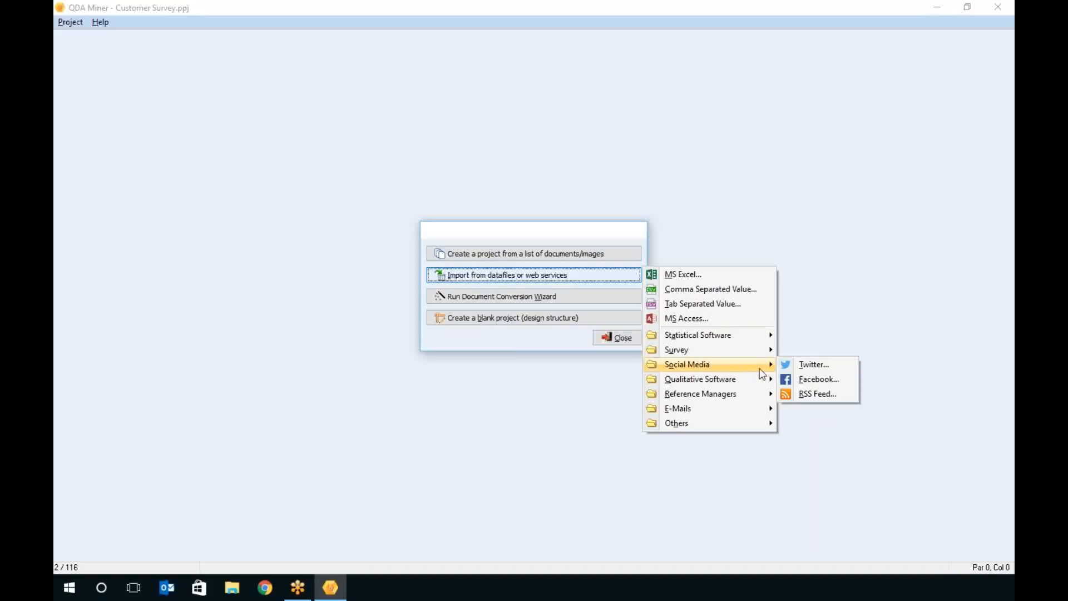
{"action": "left_click", "coordinate": [830, 371]}
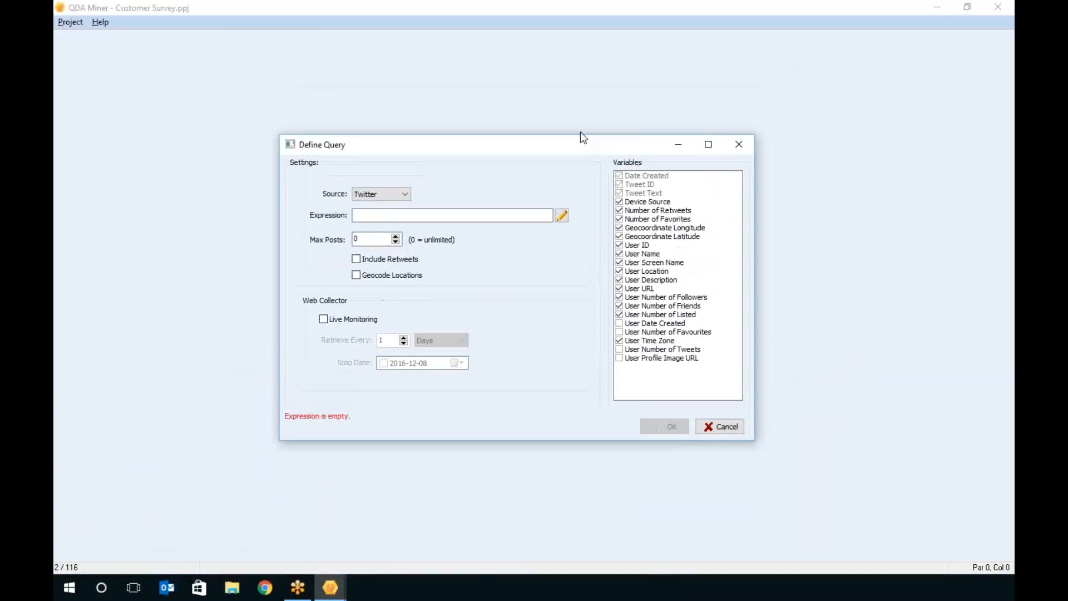
{"action": "left_click", "coordinate": [451, 216]}
{"action": "left_click", "coordinate": [565, 218]}
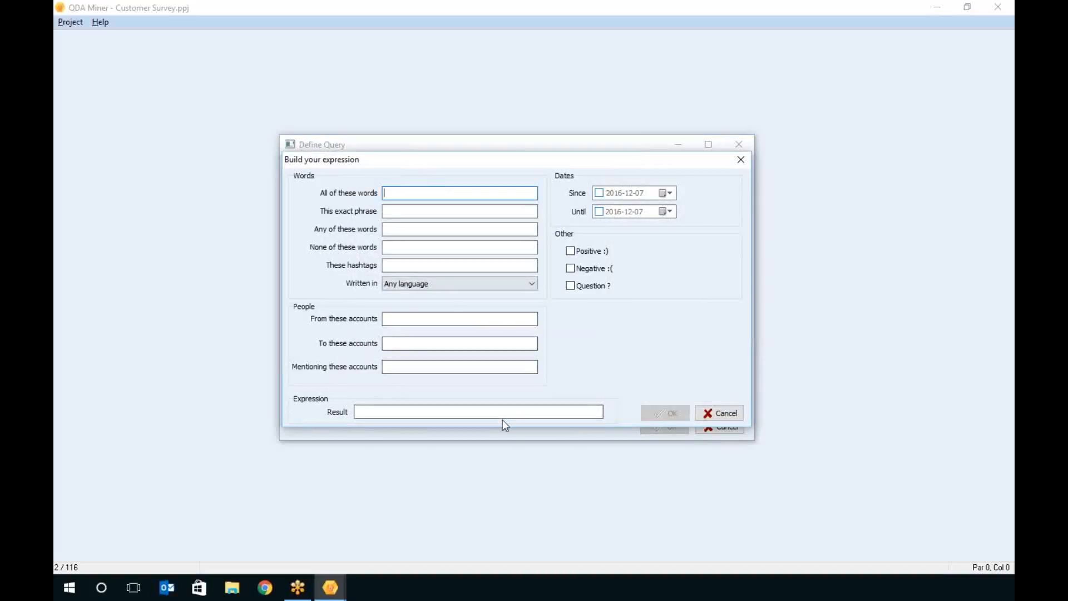
{"action": "left_click", "coordinate": [718, 415]}
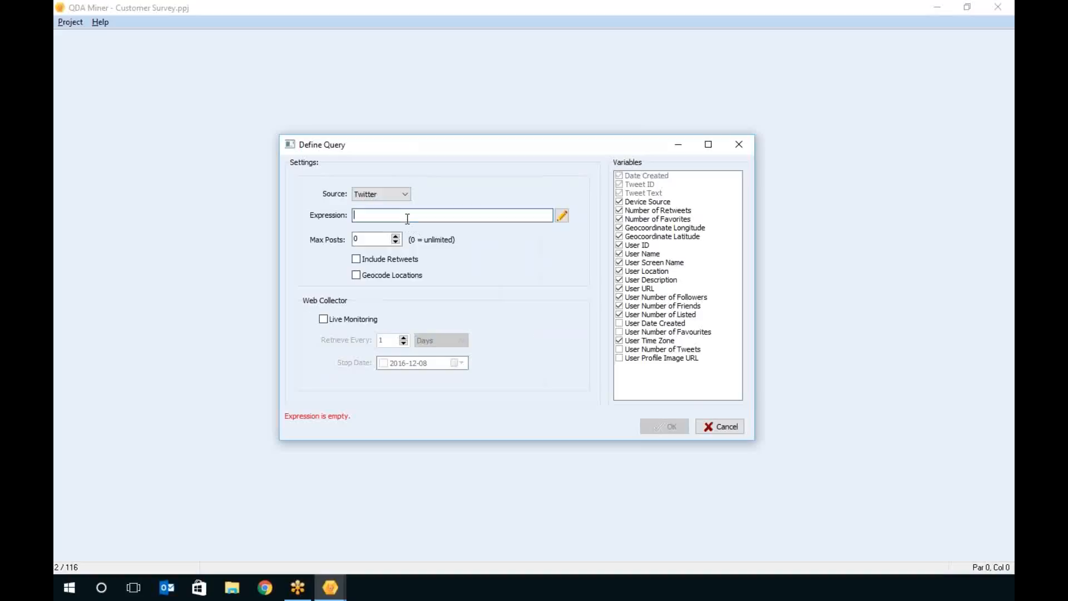
Define the Twitter query with the expression iphone and a maximum of 500 posts, including retweets and geocoding locations
{"action": "left_click", "coordinate": [407, 218]}
{"action": "type", "text": "ipa"}
{"action": "type", "text": "hone"}
{"action": "key", "text": "Tab"}
{"action": "type", "text": "500"}
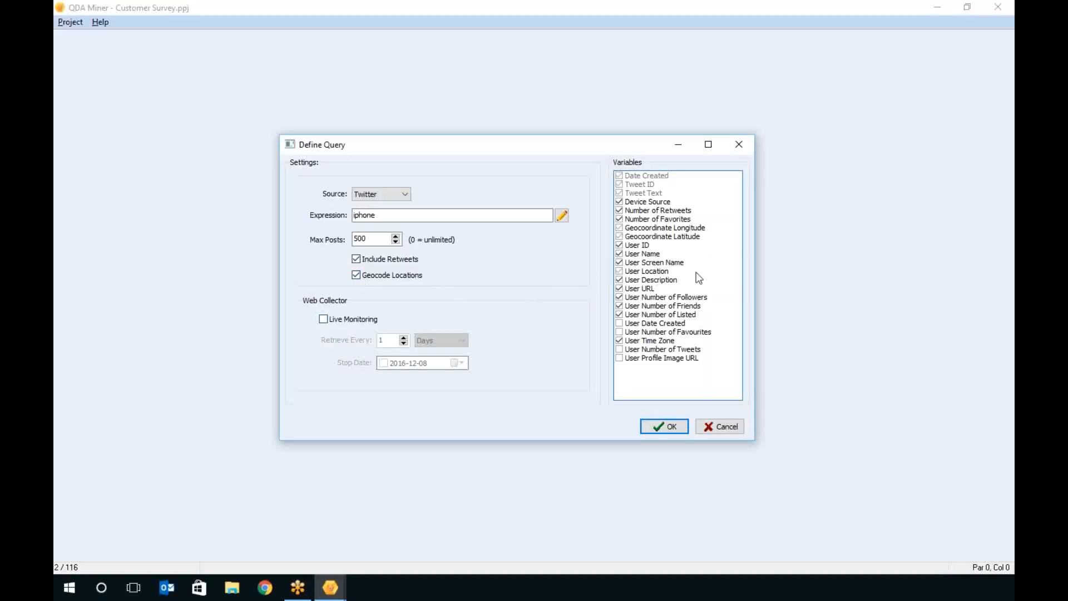
Enable live monitoring with a retrieval interval of 2 and run the Twitter query
{"action": "left_click", "coordinate": [324, 320]}
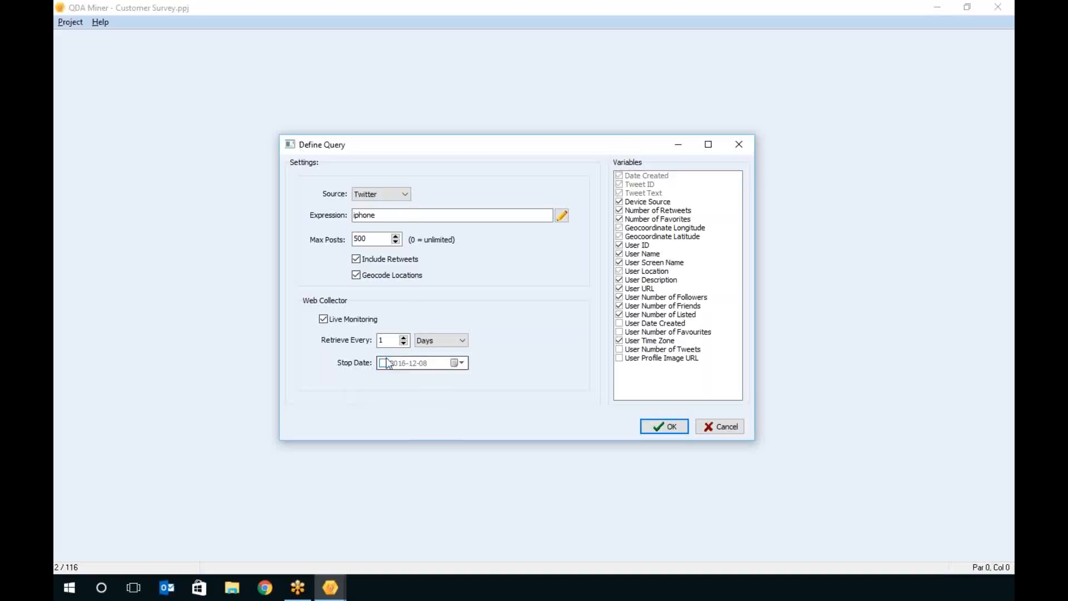
{"action": "left_click", "coordinate": [459, 342]}
{"action": "left_click", "coordinate": [455, 362]}
{"action": "left_click", "coordinate": [390, 341]}
{"action": "type", "text": "2"}
{"action": "left_click", "coordinate": [665, 427]}
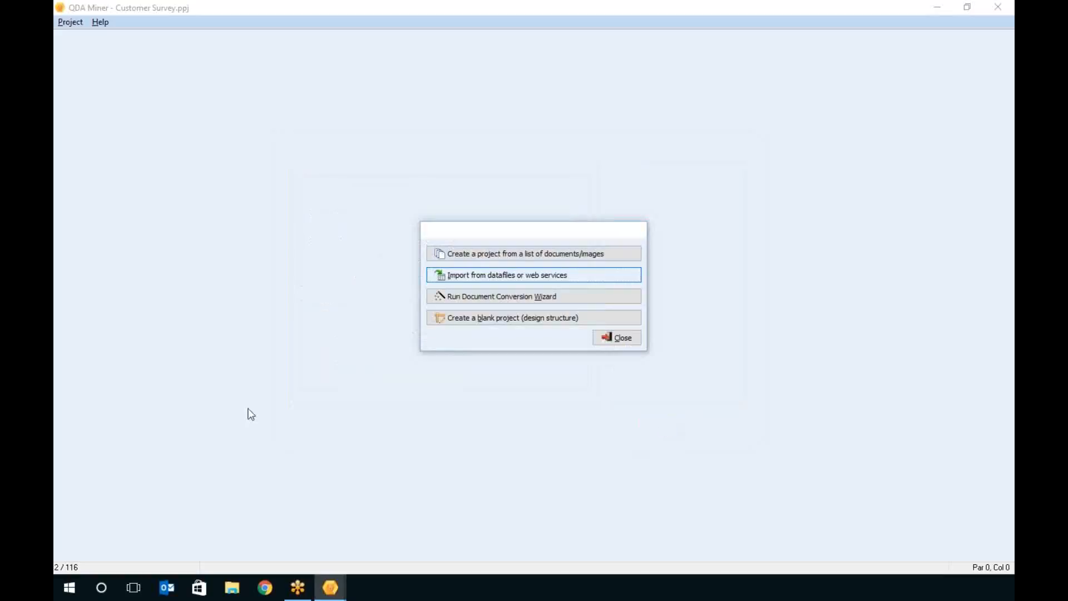
Save the retrieved tweets as iphone.ppj, replacing the existing project, and select Case #2
{"action": "left_click_drag", "start_coordinate": [256, 529], "coordinate": [536, 226]}
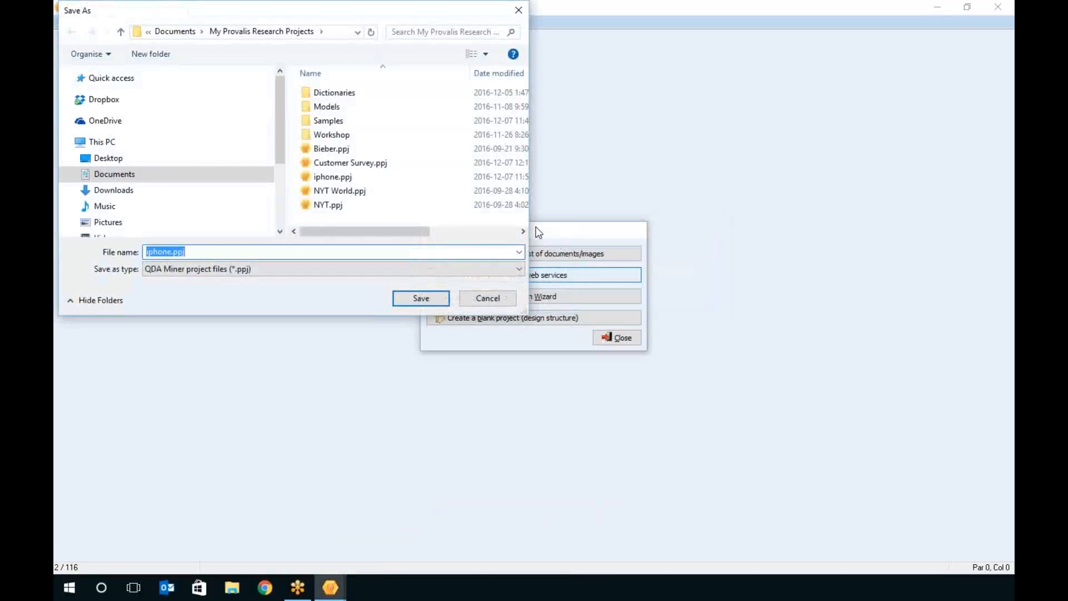
{"action": "left_click", "coordinate": [423, 301]}
{"action": "left_click", "coordinate": [559, 299]}
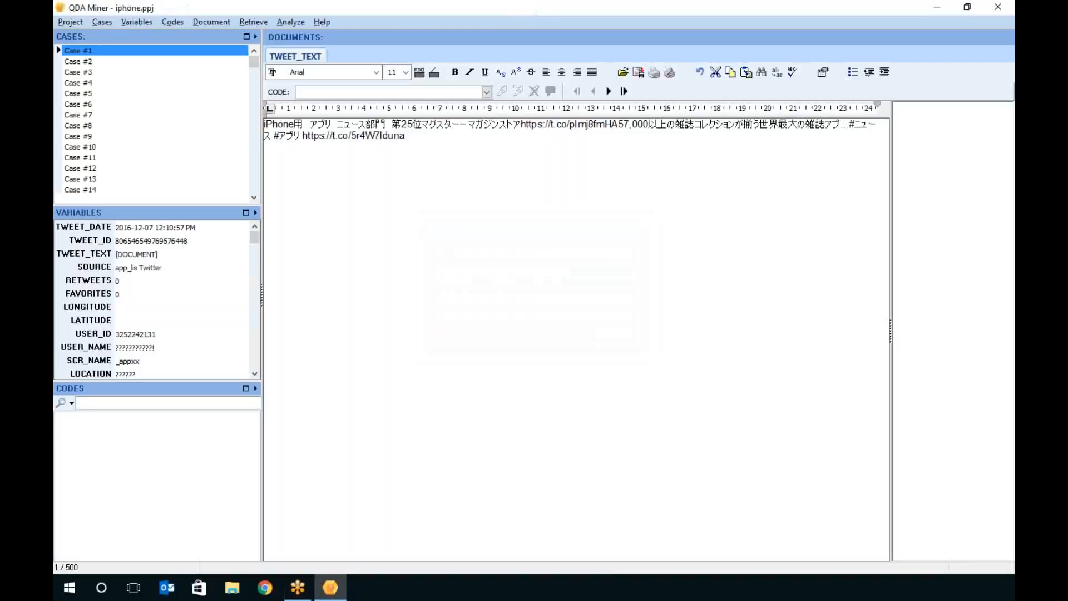
{"action": "left_click", "coordinate": [99, 62]}
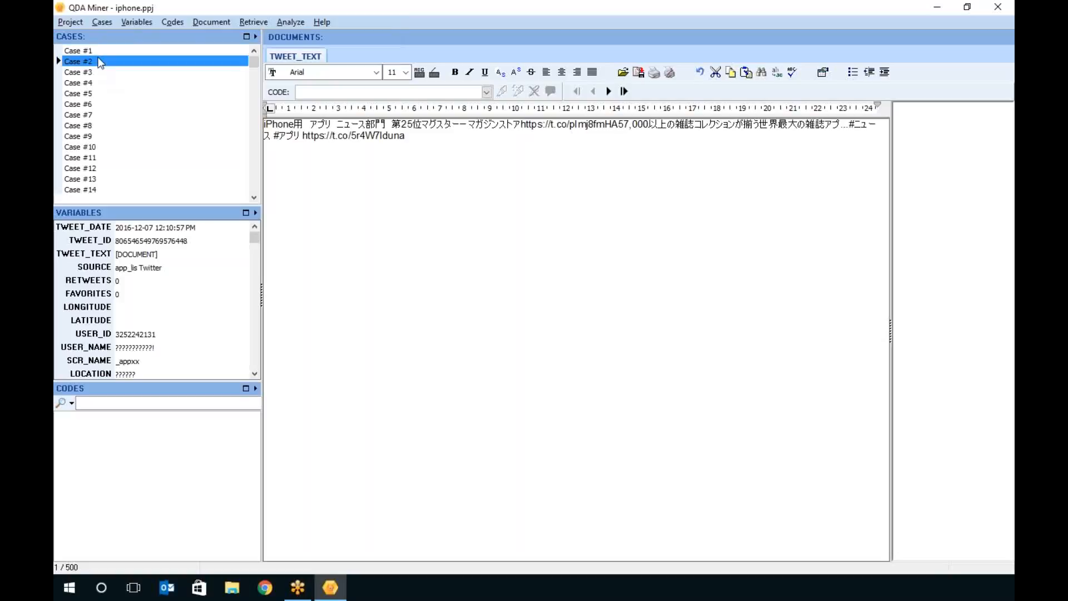
Browse the imported tweets case by case up to Case #11, examining their text and variables
{"action": "key", "text": "Down"}
{"action": "key", "text": "Down"}
{"action": "key", "text": "Down"}
{"action": "key", "text": "Down"}
{"action": "key", "text": "Down"}
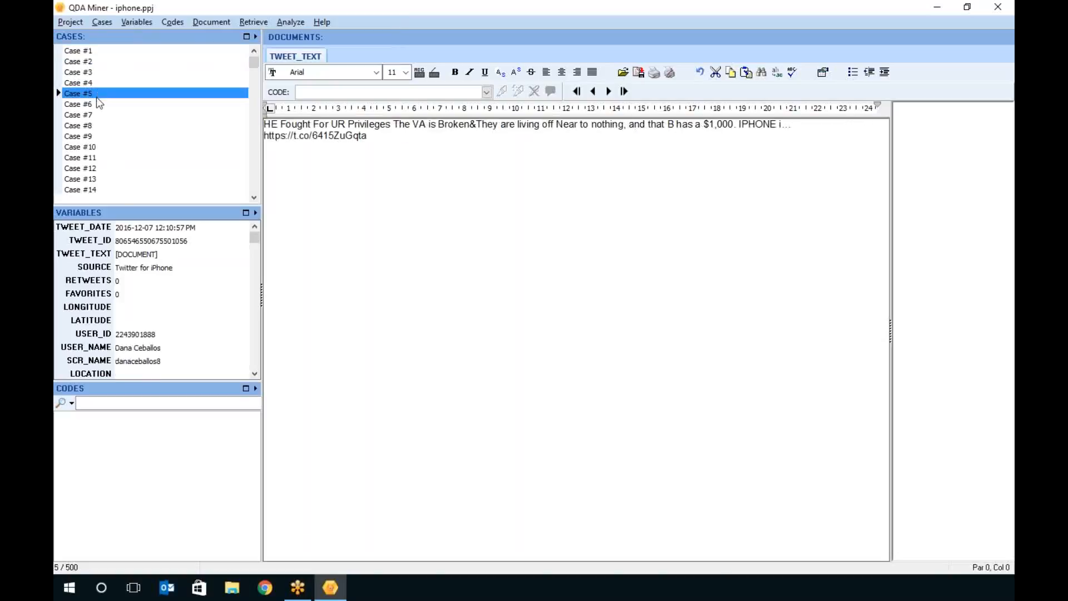
{"action": "key", "text": "Down"}
{"action": "key", "text": "Down"}
{"action": "key", "text": "Down"}
{"action": "key", "text": "Down"}
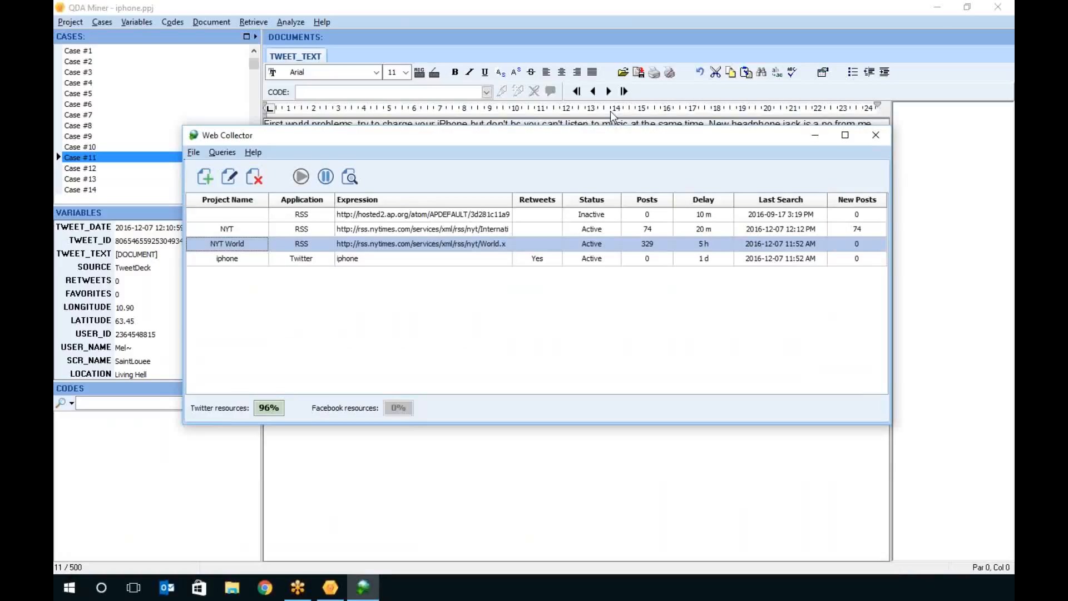
Review the Web Collector's connection and startup options and the posts collected for NYT World, and close the collector
{"action": "left_click", "coordinate": [194, 152]}
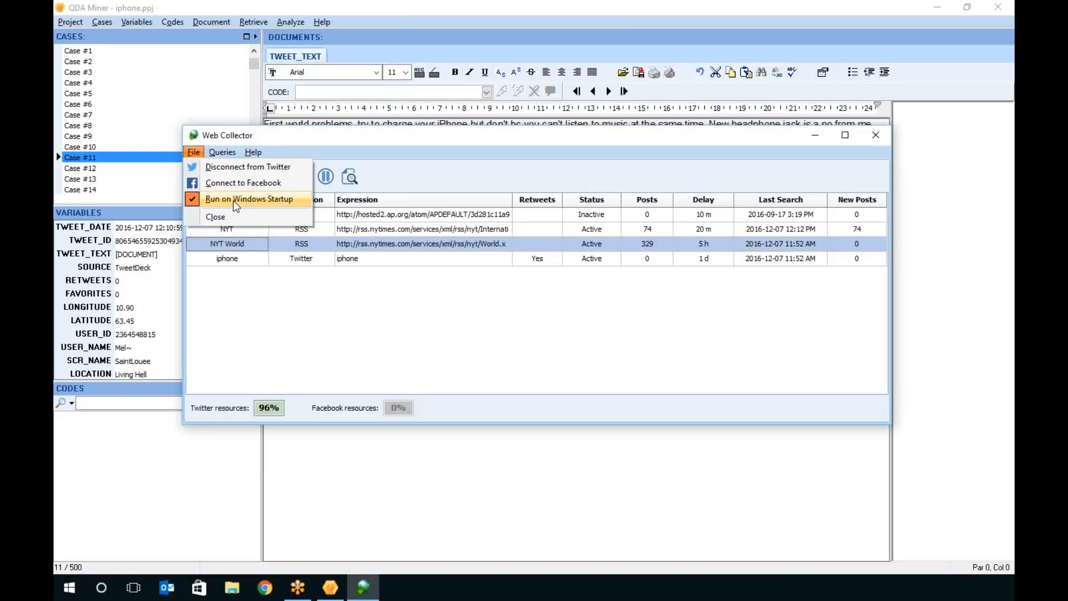
{"action": "left_click", "coordinate": [544, 281]}
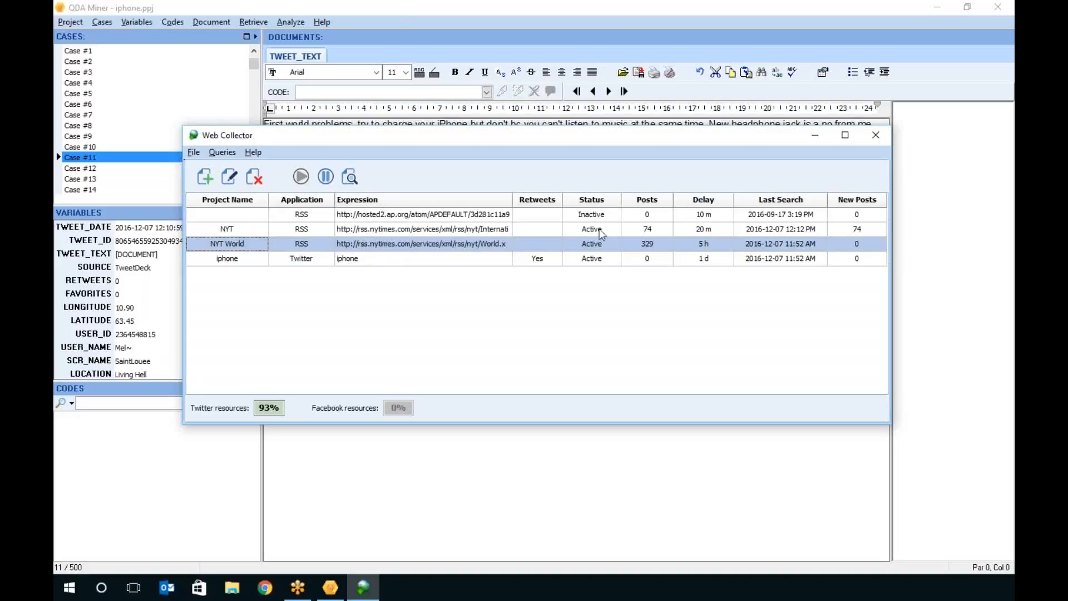
{"action": "double_click", "coordinate": [660, 244]}
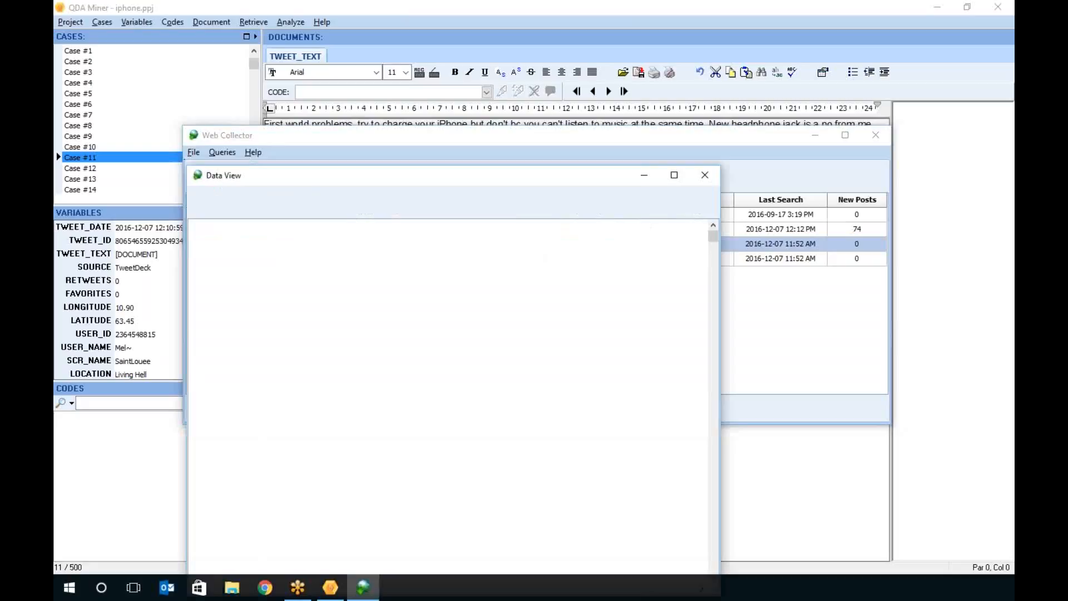
{"action": "left_click_drag", "start_coordinate": [558, 172], "coordinate": [586, 35]}
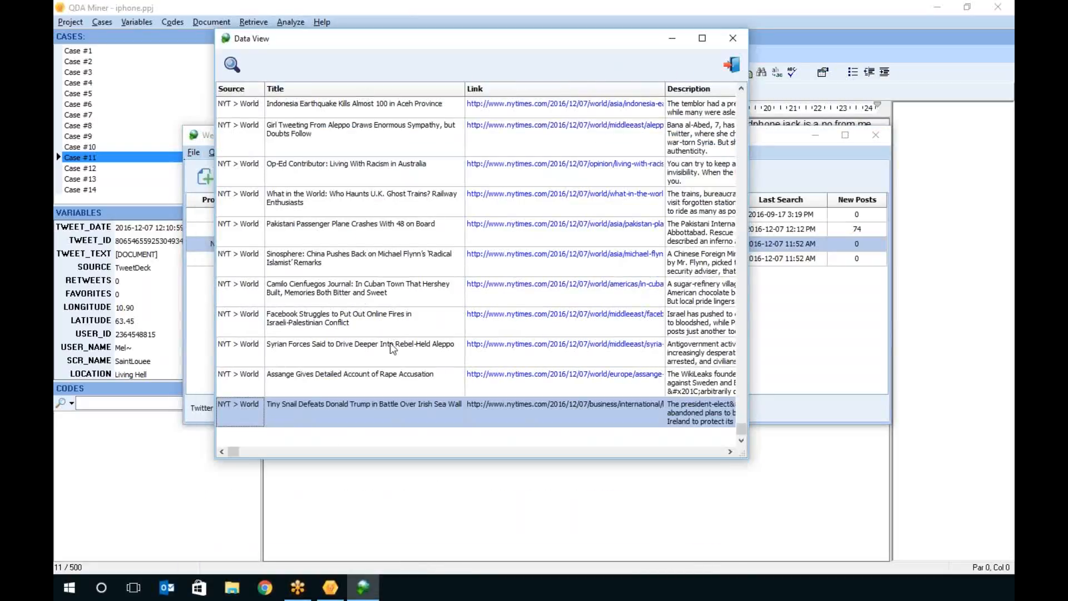
{"action": "left_click", "coordinate": [733, 65]}
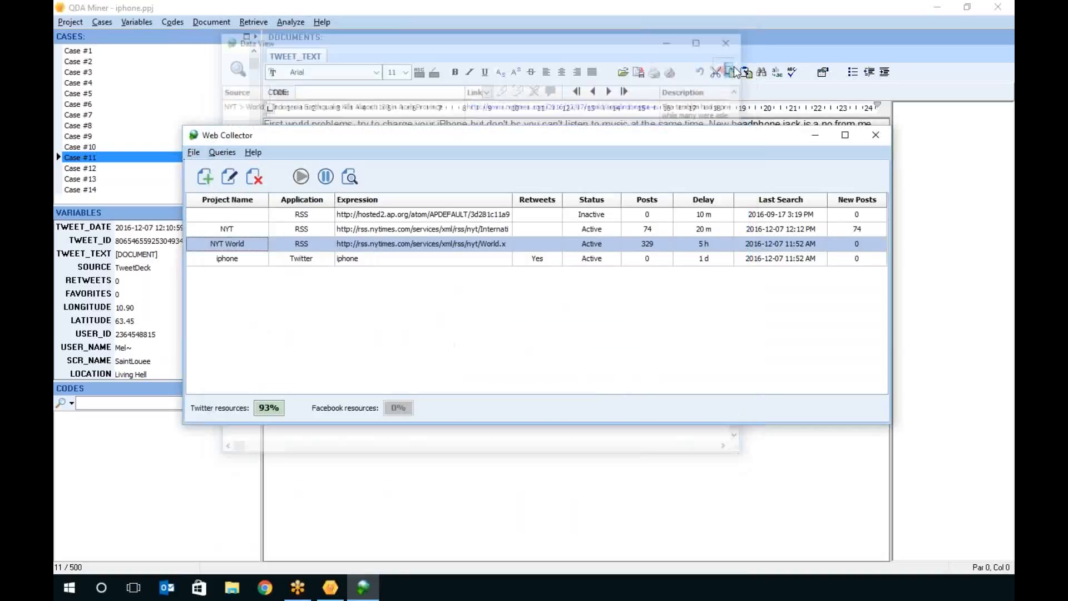
{"action": "left_click", "coordinate": [875, 136]}
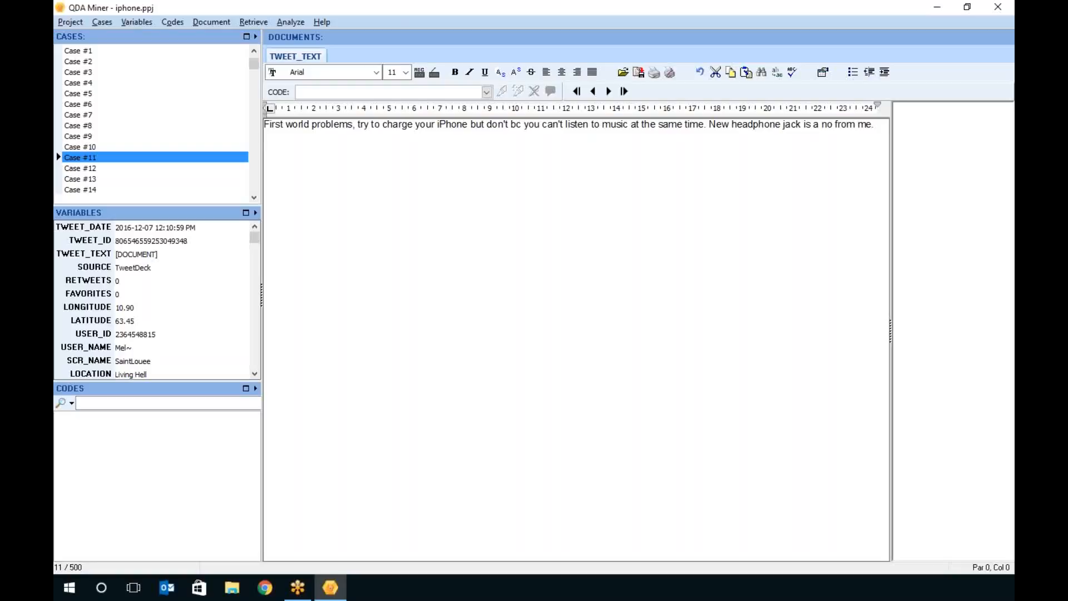
Start another new project by importing reference manager data from Endnote
{"action": "left_click", "coordinate": [81, 21]}
{"action": "left_click", "coordinate": [88, 36]}
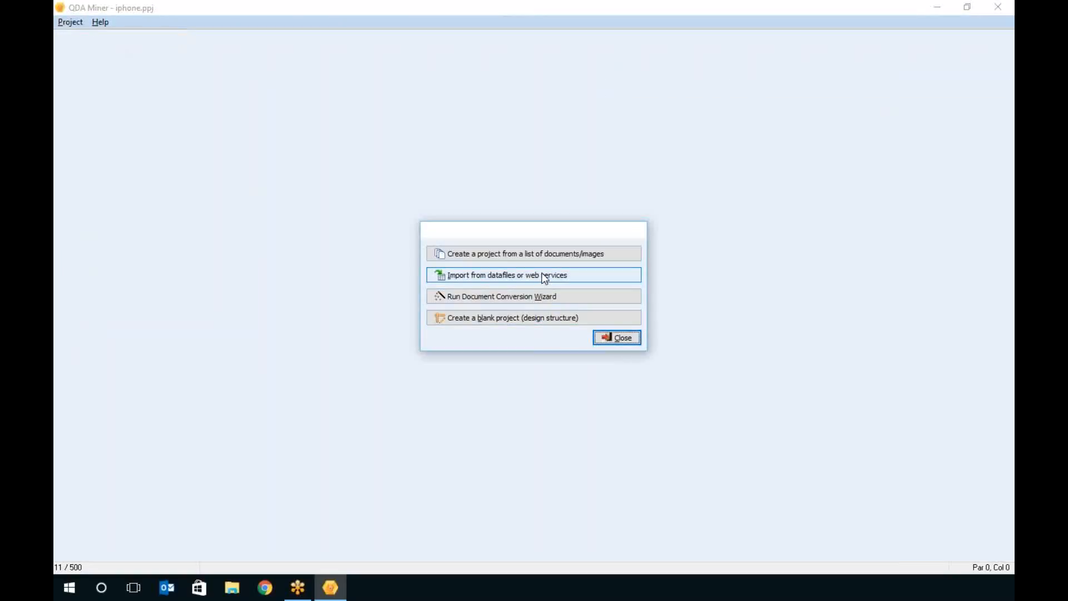
{"action": "left_click", "coordinate": [545, 278]}
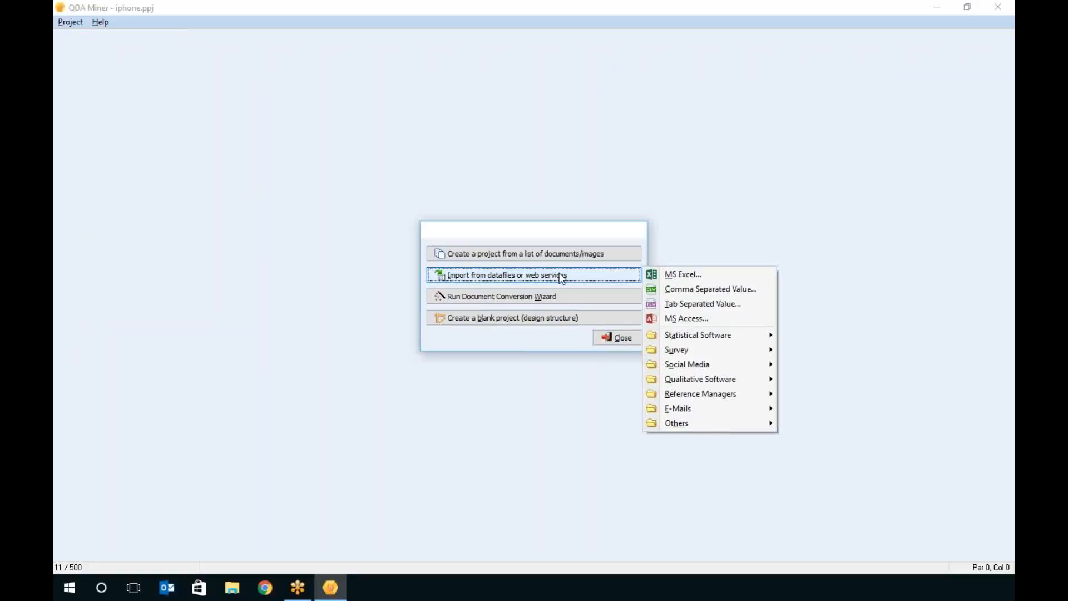
{"action": "mouse_move", "coordinate": [680, 381]}
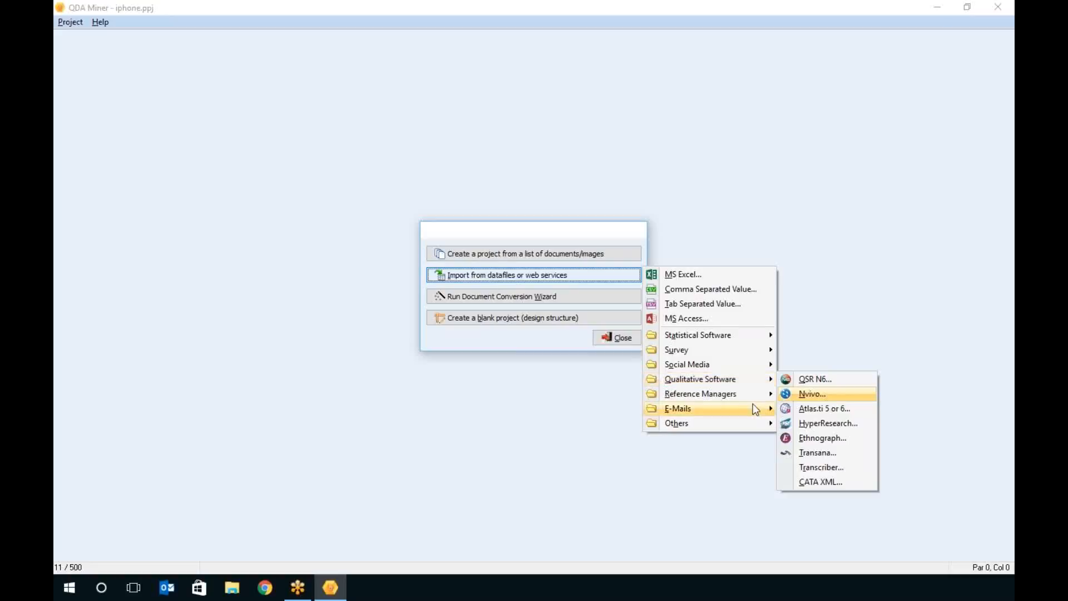
{"action": "mouse_move", "coordinate": [742, 396]}
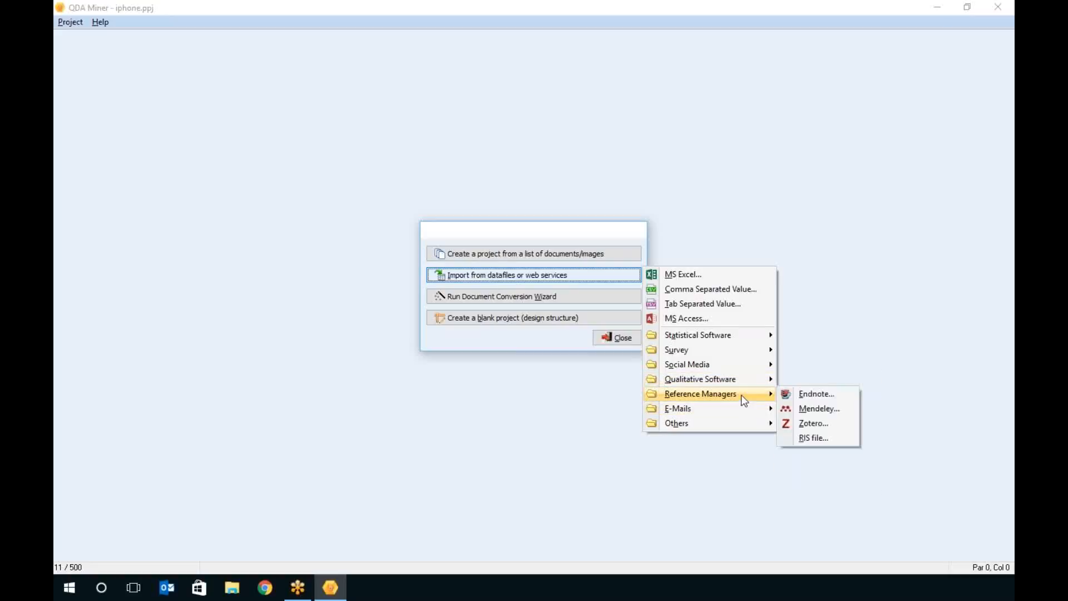
{"action": "left_click", "coordinate": [828, 399]}
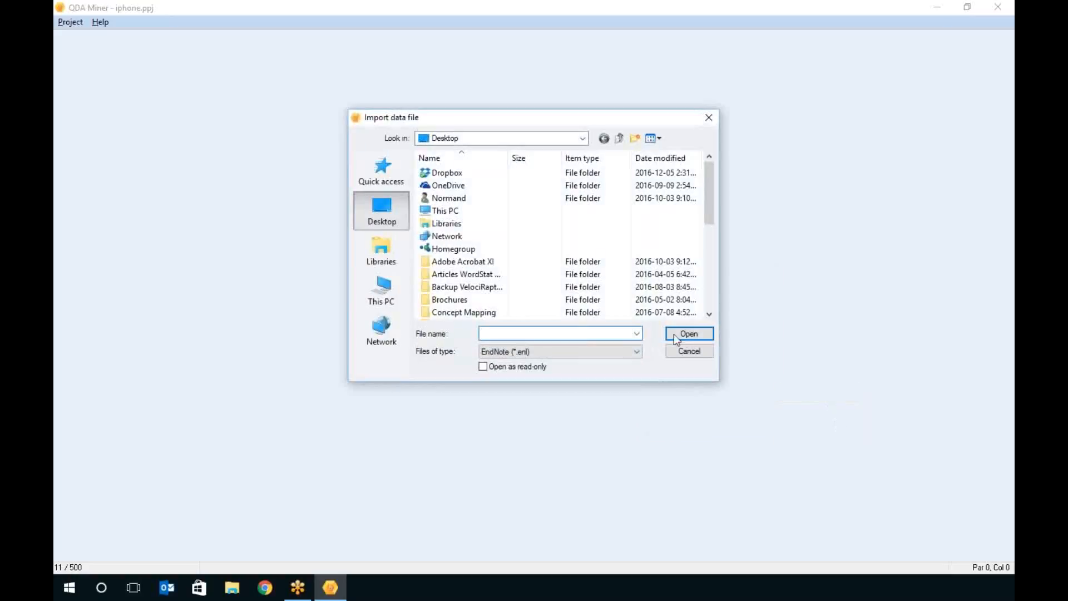
{"action": "double_click", "coordinate": [459, 200]}
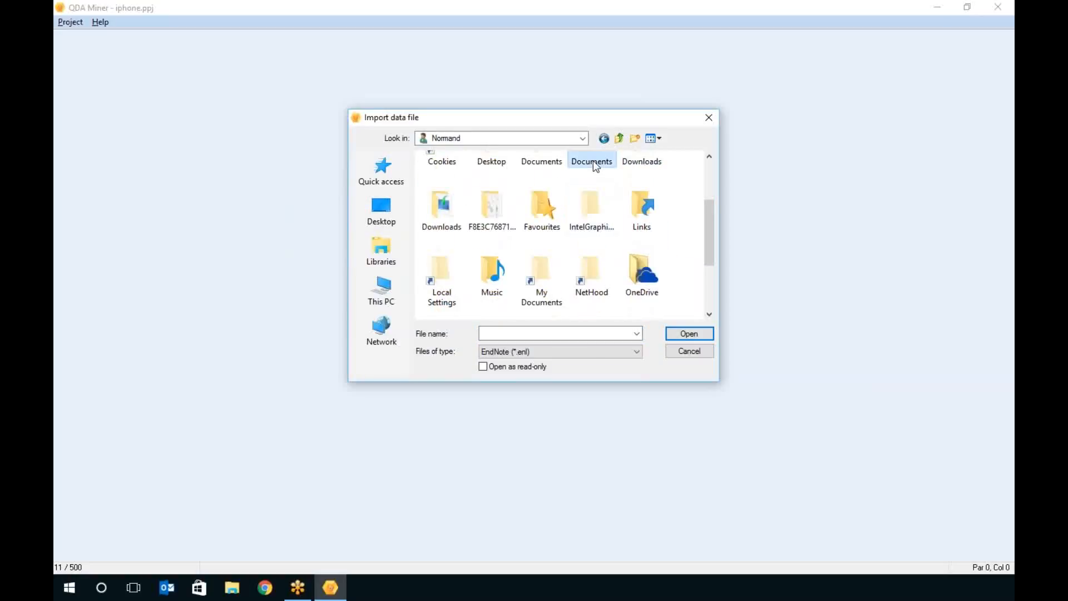
{"action": "double_click", "coordinate": [593, 160]}
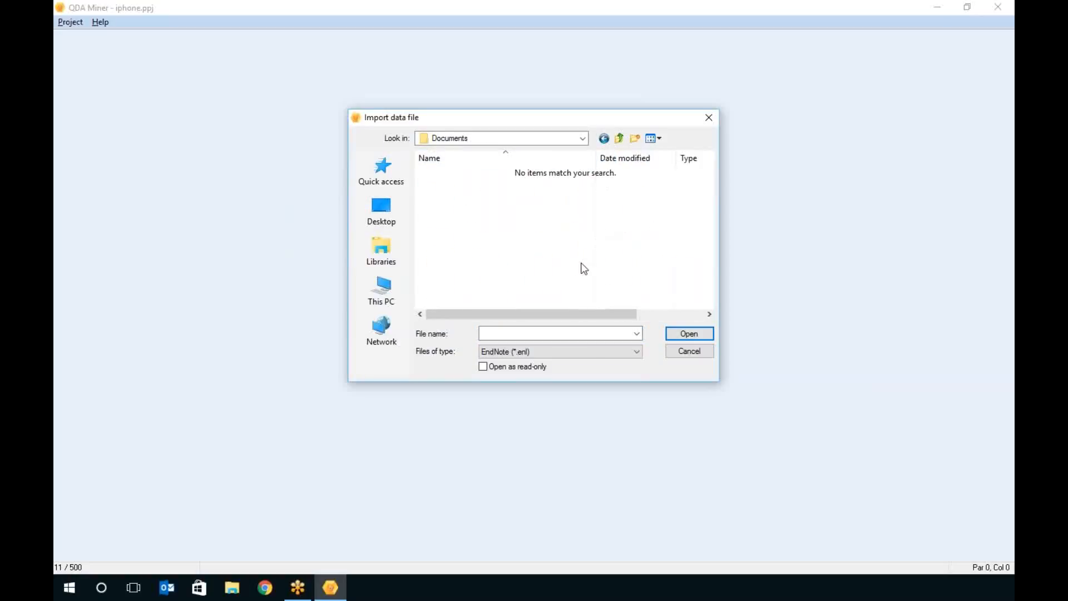
{"action": "left_click", "coordinate": [381, 211]}
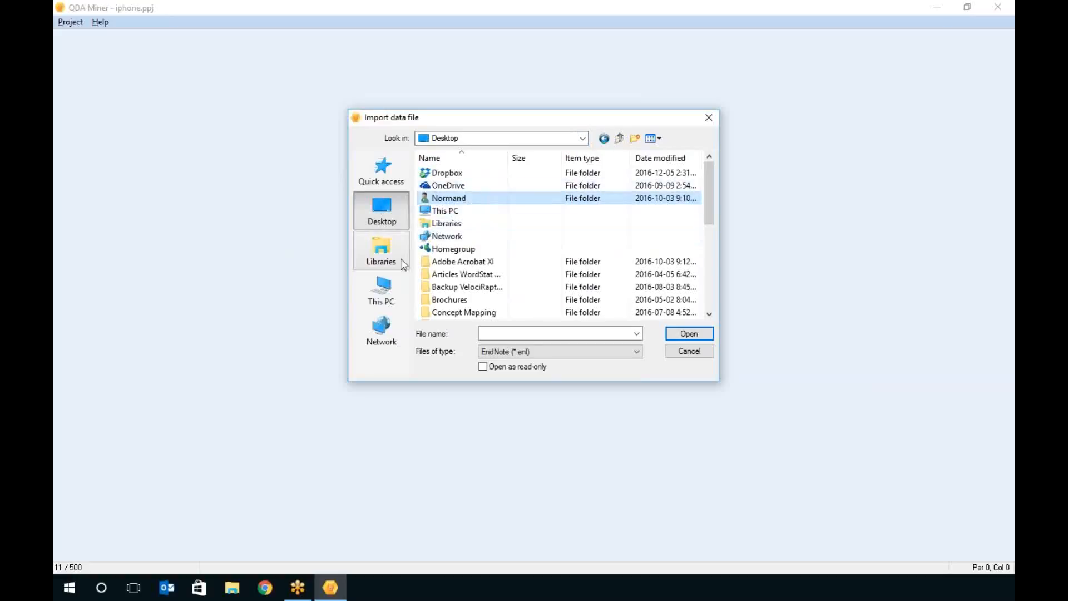
Open QDA.enl from the endnote folder under the Documents library and save the new project there as QDA.ppj
{"action": "left_click", "coordinate": [381, 251]}
{"action": "double_click", "coordinate": [620, 177]}
{"action": "scroll", "coordinate": [601, 222], "scroll_direction": "down", "scroll_amount": 5}
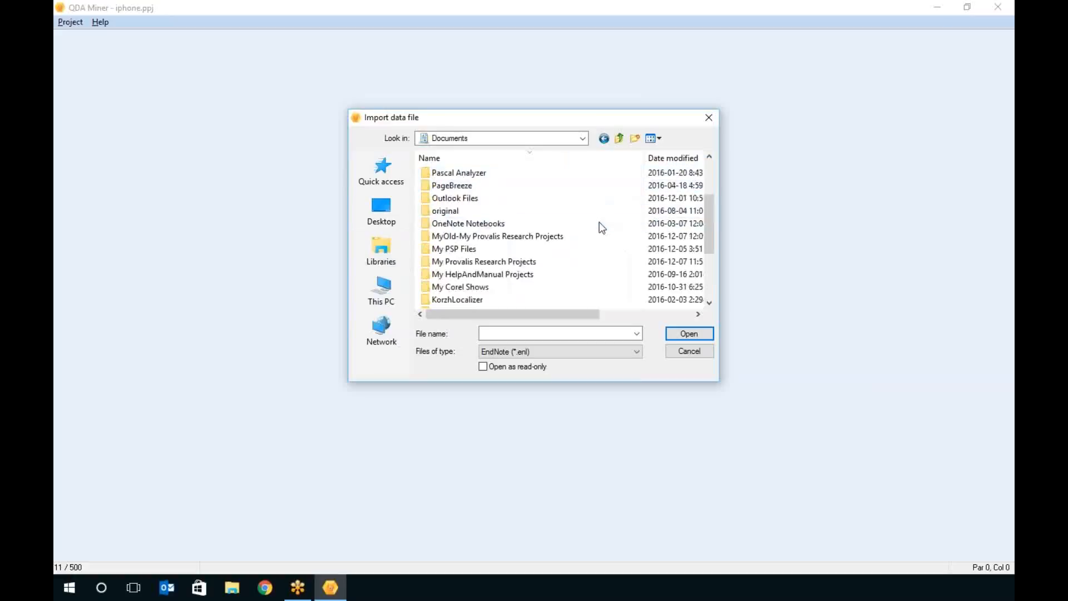
{"action": "double_click", "coordinate": [453, 261]}
{"action": "left_click", "coordinate": [459, 187]}
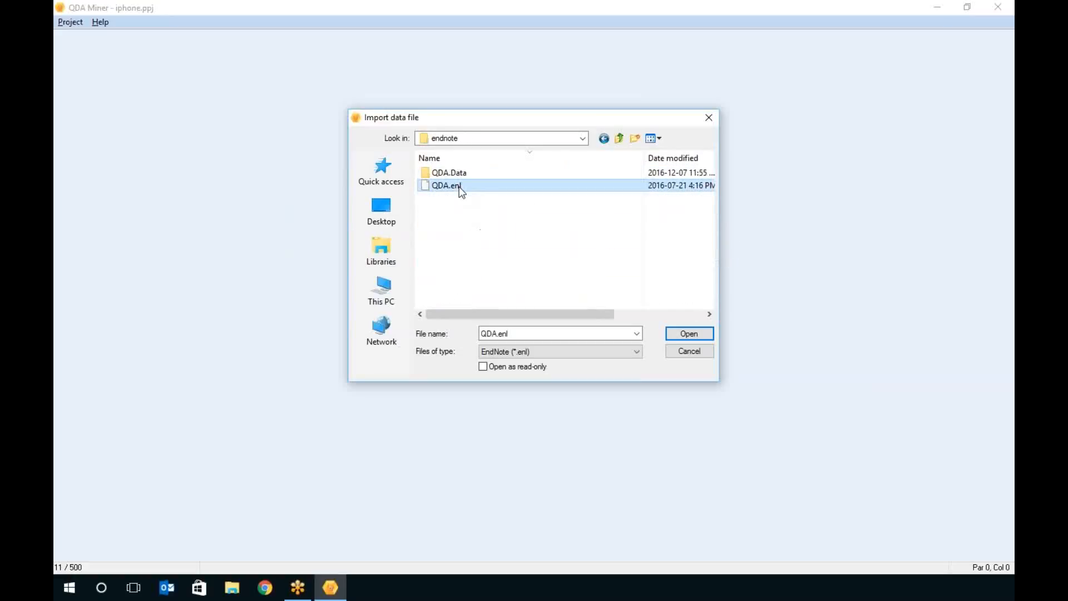
{"action": "left_click", "coordinate": [690, 334]}
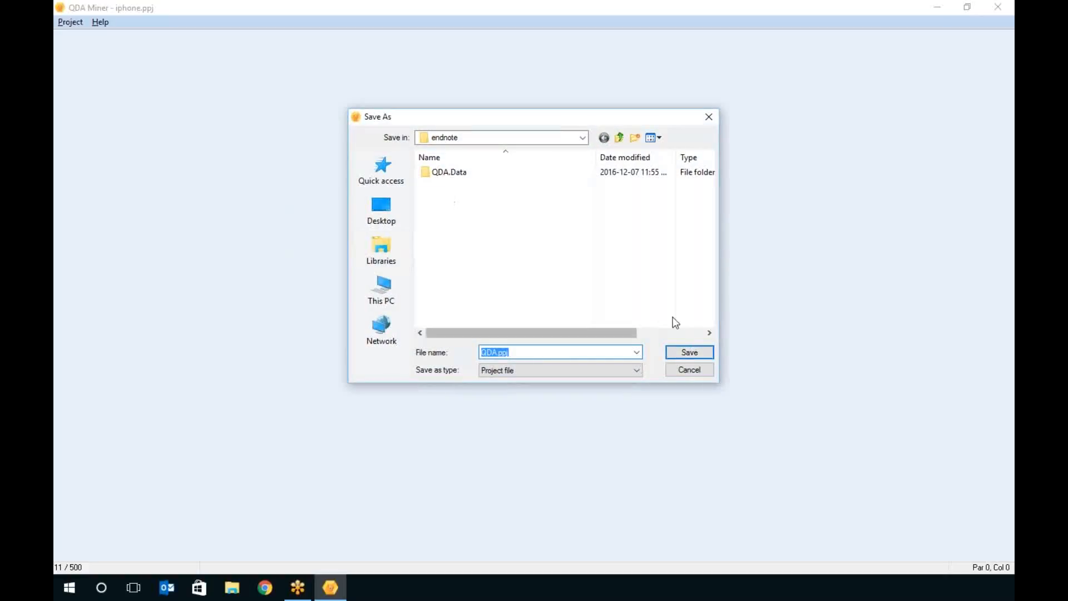
{"action": "left_click", "coordinate": [703, 352]}
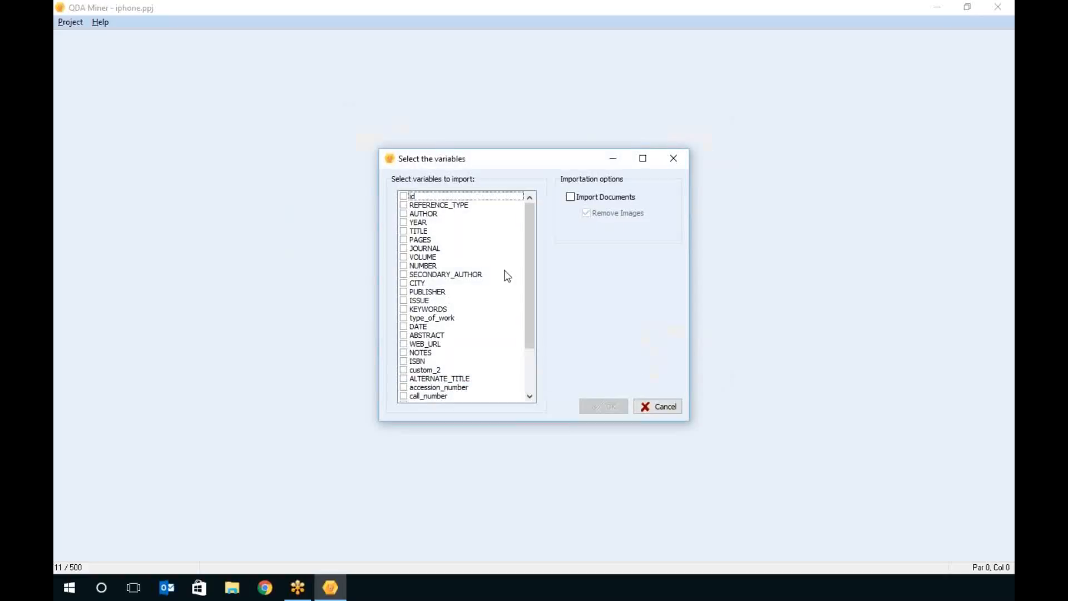
Import all variables from id through SECONDARY_AUTHOR plus KEYWORDS and ABSTRACT, leaving Import Documents off
{"action": "left_click", "coordinate": [403, 204]}
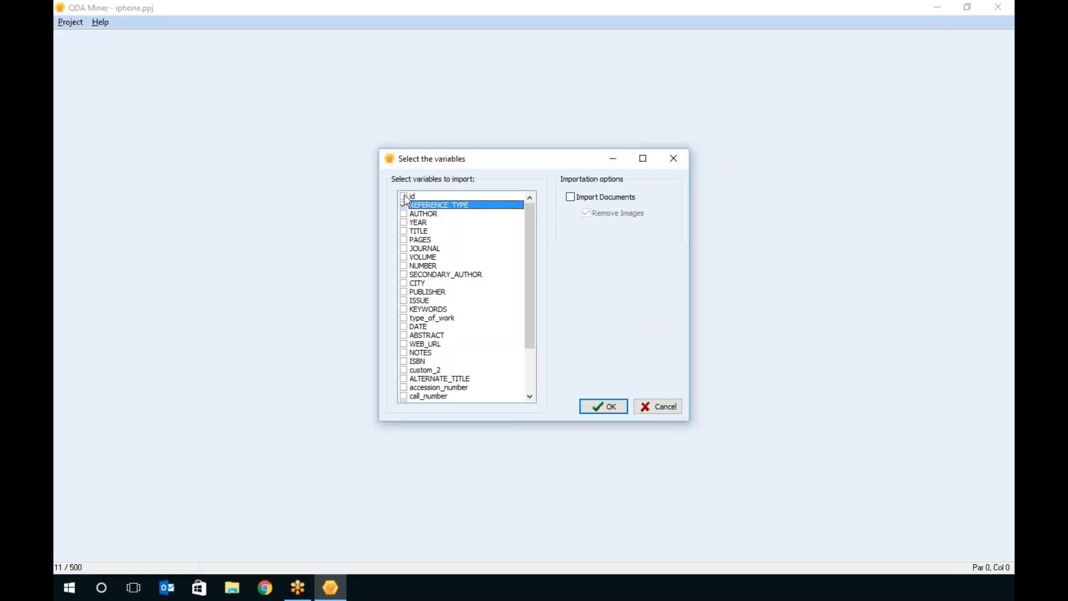
{"action": "left_click", "coordinate": [403, 196]}
{"action": "left_click", "coordinate": [404, 214]}
{"action": "left_click", "coordinate": [404, 222]}
{"action": "left_click", "coordinate": [404, 233]}
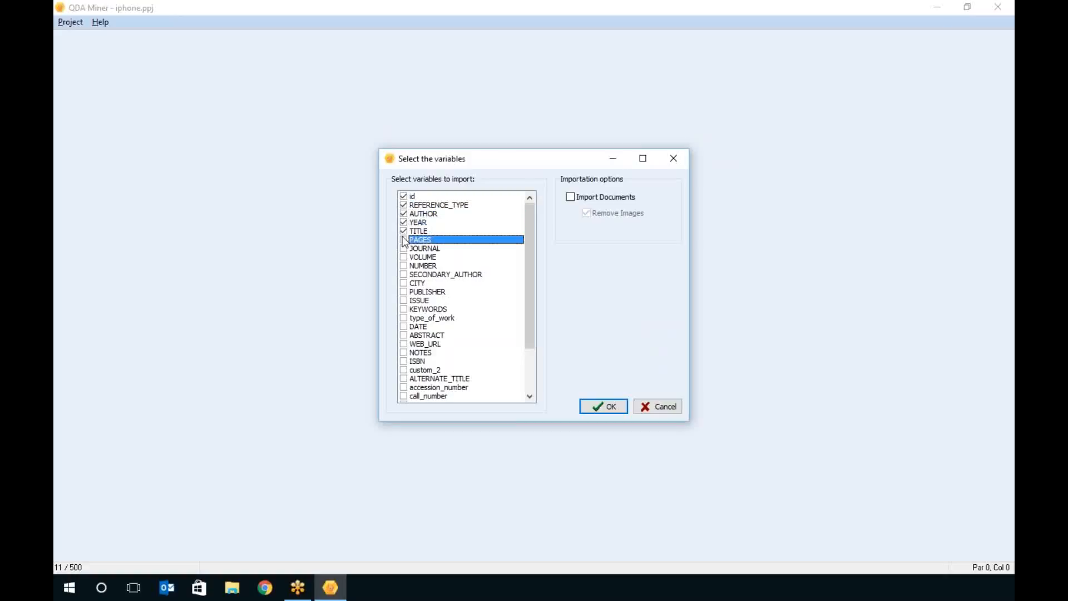
{"action": "left_click", "coordinate": [403, 239]}
{"action": "left_click", "coordinate": [404, 248]}
{"action": "left_click", "coordinate": [404, 257]}
{"action": "left_click", "coordinate": [403, 266]}
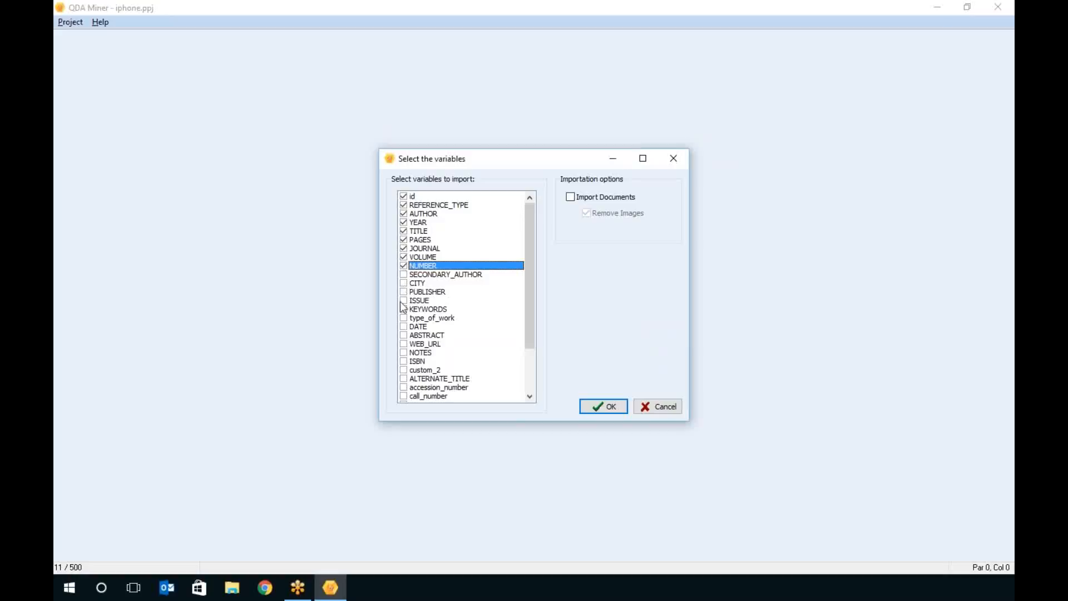
{"action": "left_click", "coordinate": [404, 274]}
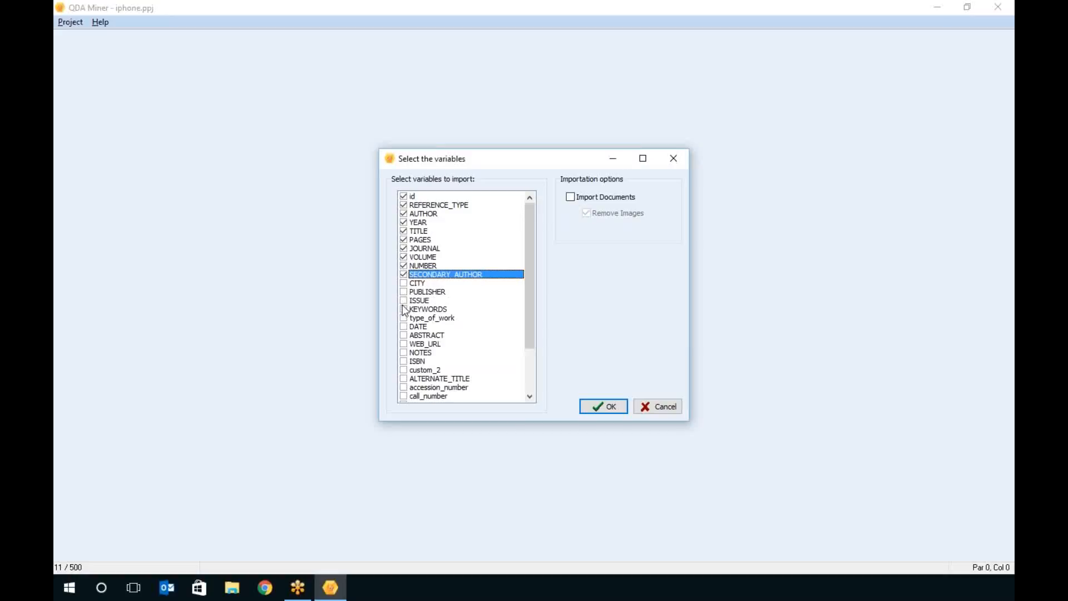
{"action": "left_click", "coordinate": [404, 308]}
{"action": "left_click", "coordinate": [404, 335]}
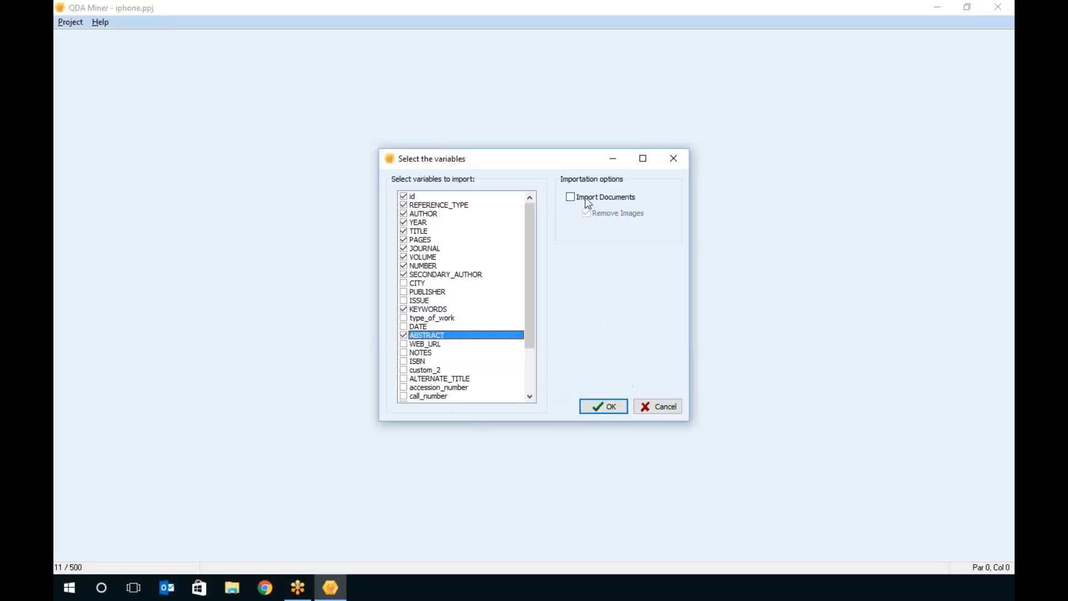
{"action": "left_click", "coordinate": [612, 408]}
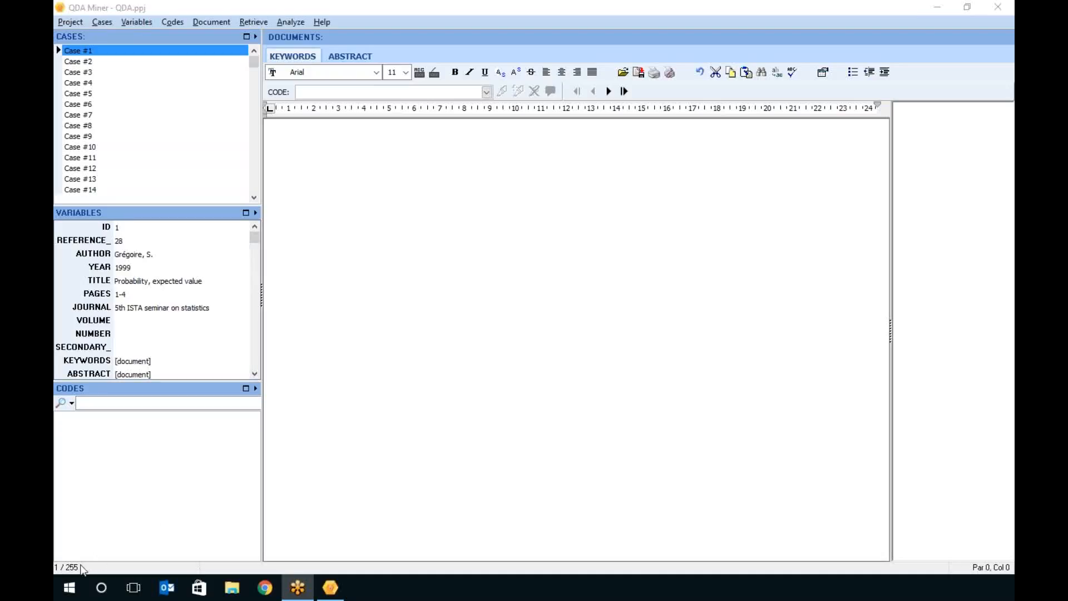
Display the ABSTRACT document and page through the imported references up to Case #16
{"action": "left_click", "coordinate": [366, 58]}
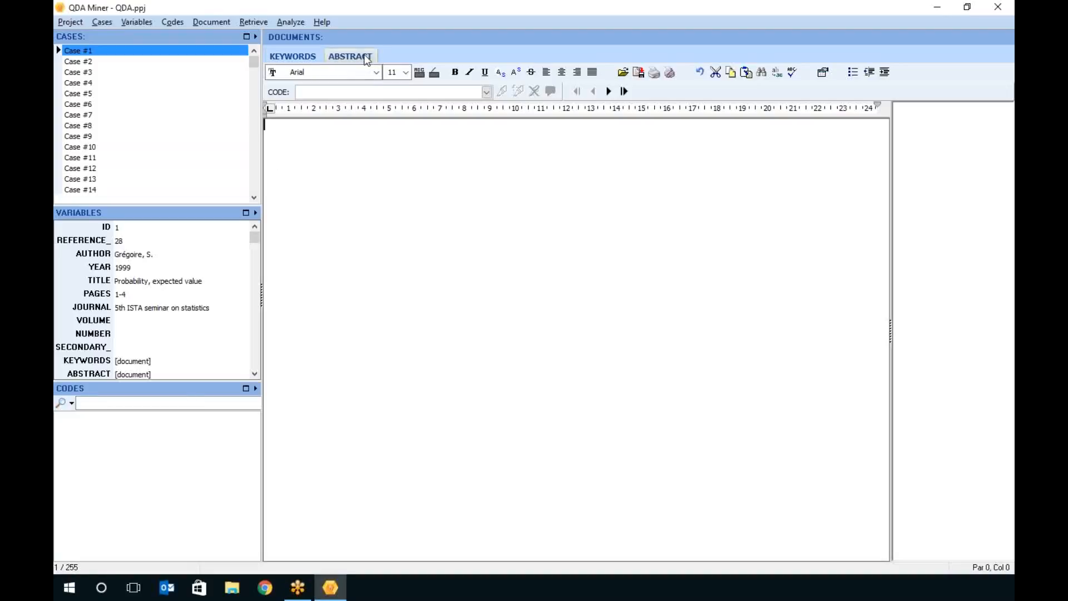
{"action": "left_click", "coordinate": [611, 92]}
{"action": "left_click", "coordinate": [611, 93]}
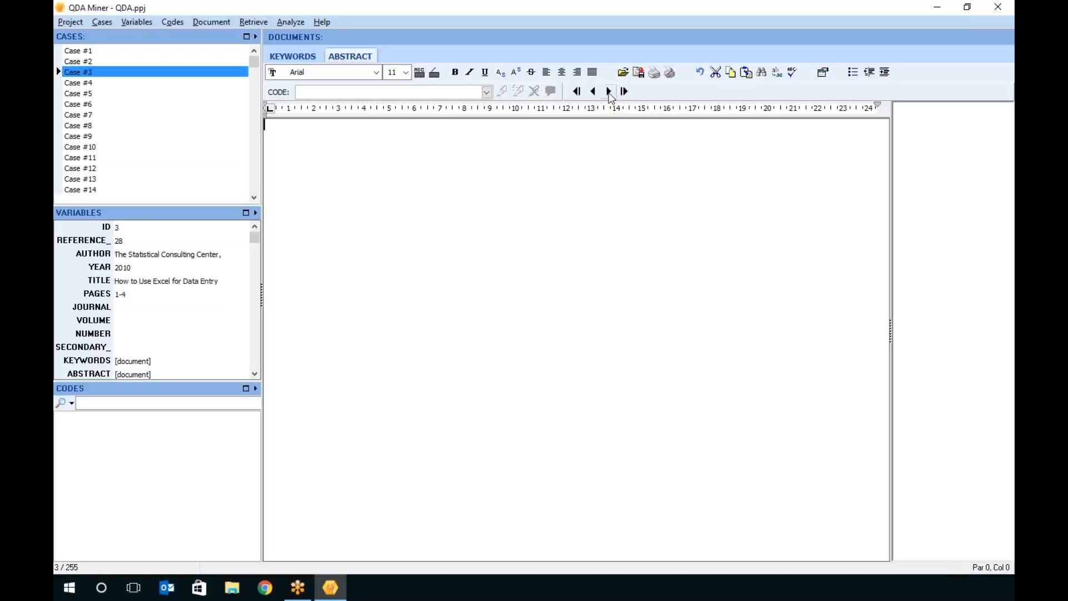
{"action": "left_click", "coordinate": [609, 92]}
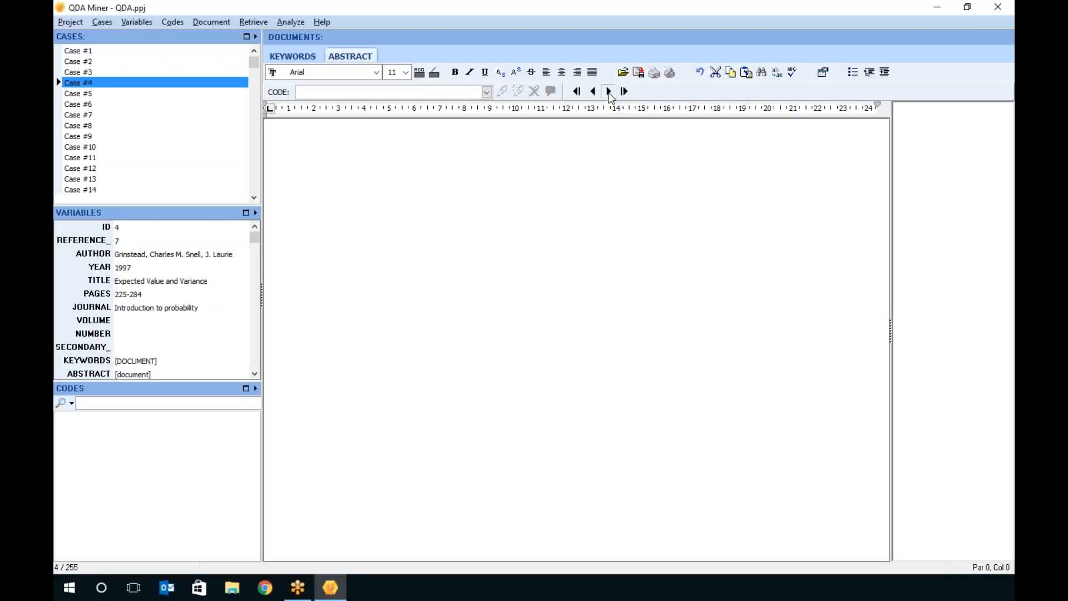
{"action": "left_click", "coordinate": [609, 92]}
{"action": "left_click", "coordinate": [610, 92]}
{"action": "left_click", "coordinate": [609, 91]}
{"action": "left_click", "coordinate": [609, 92]}
{"action": "left_click", "coordinate": [609, 92]}
{"action": "left_click", "coordinate": [609, 91]}
{"action": "left_click", "coordinate": [609, 92]}
{"action": "left_click", "coordinate": [609, 92]}
{"action": "left_click", "coordinate": [609, 92]}
{"action": "left_click", "coordinate": [610, 92]}
{"action": "left_click", "coordinate": [610, 92]}
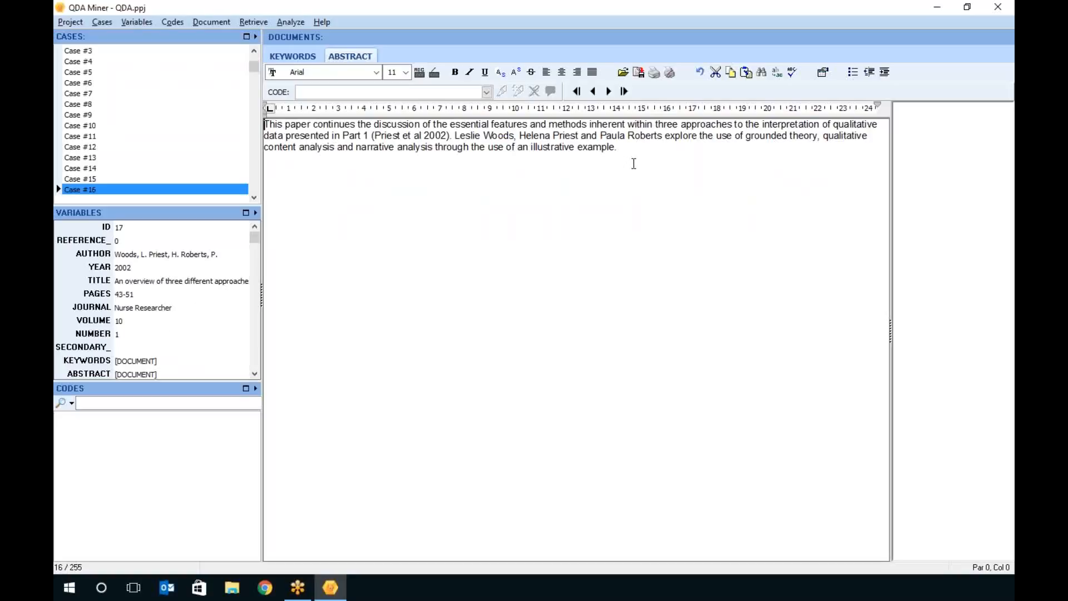
Examine the reference manager and e-mail import sources offered for a new project, and close the dialog without importing
{"action": "left_click", "coordinate": [70, 22]}
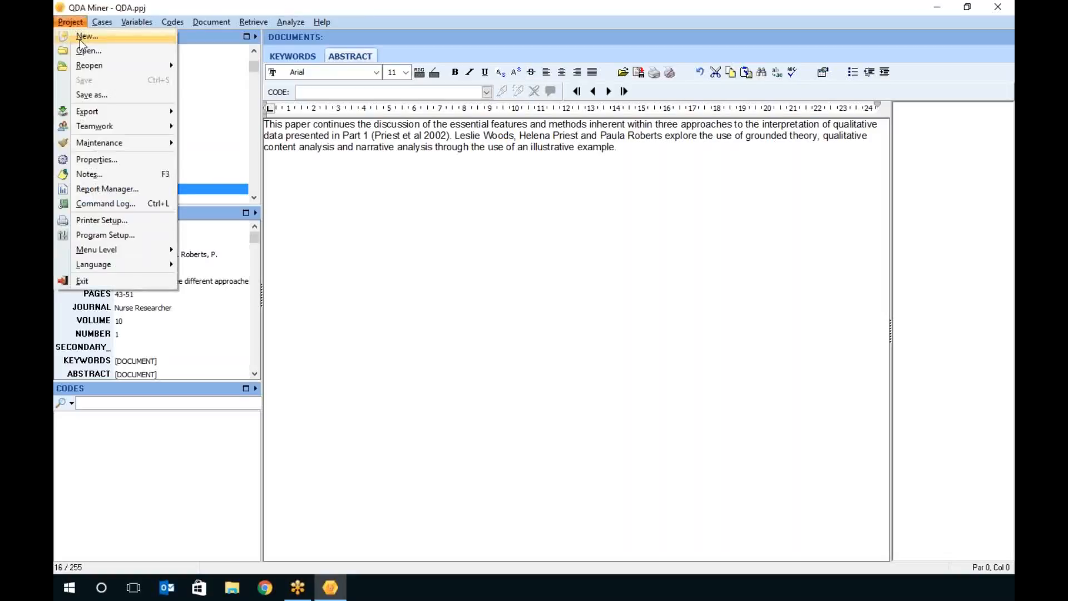
{"action": "left_click", "coordinate": [86, 36]}
{"action": "left_click", "coordinate": [530, 276]}
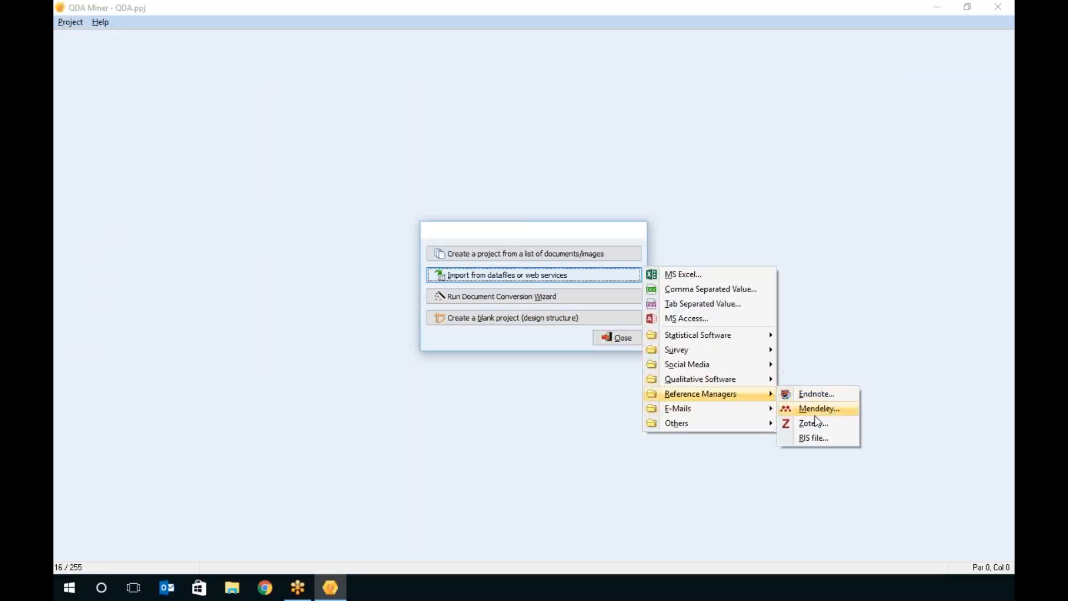
{"action": "mouse_move", "coordinate": [717, 411]}
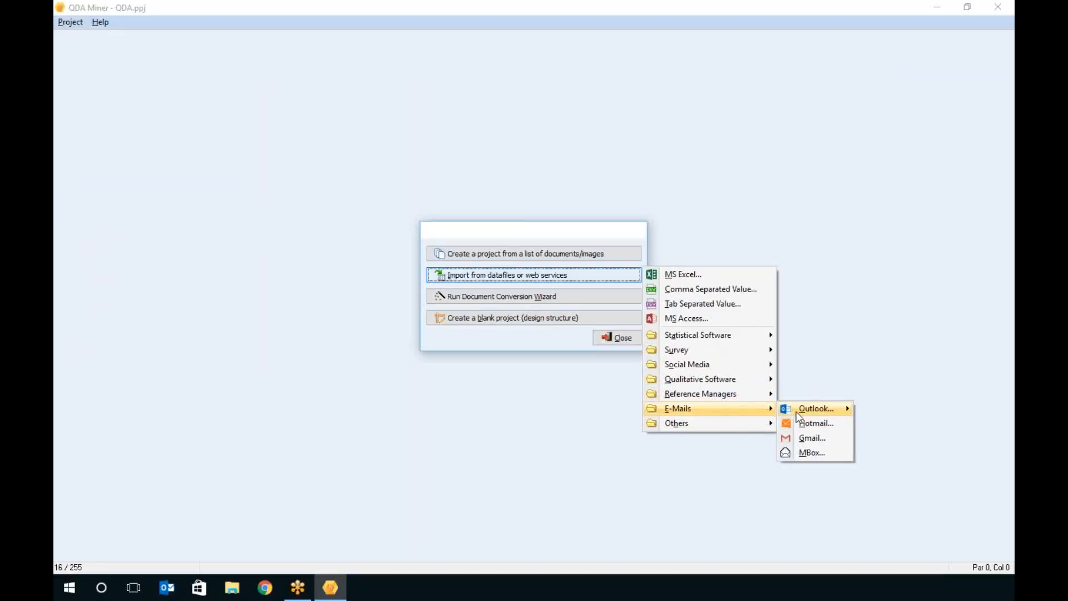
{"action": "mouse_move", "coordinate": [797, 415]}
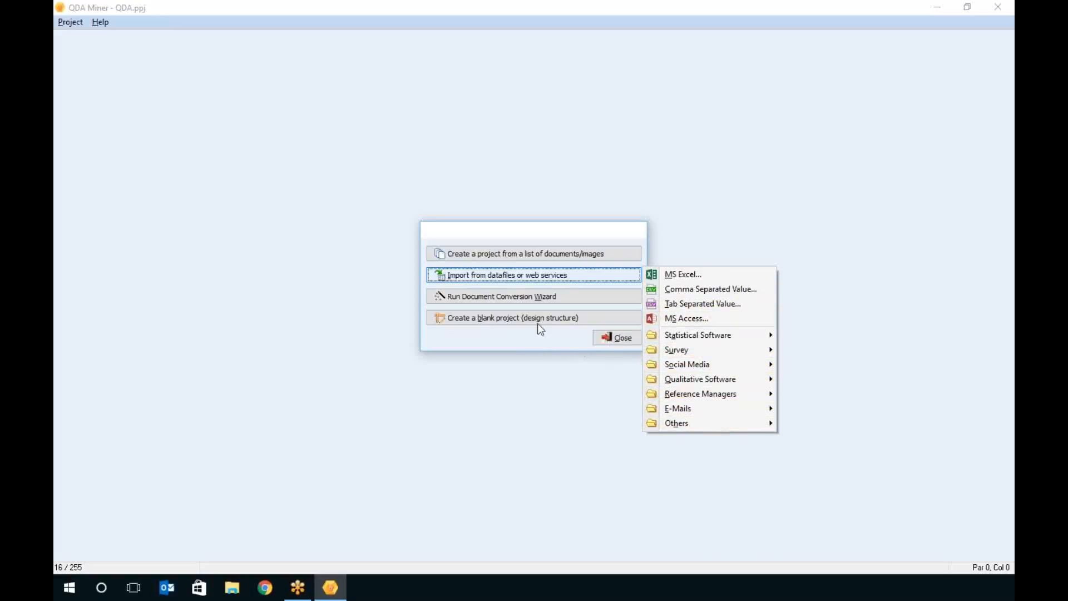
{"action": "left_click", "coordinate": [620, 338]}
Reopen the recent project Afghanistan.ppj from the Samples folder and display the case "1979-02-14 in Kabul"
{"action": "left_click", "coordinate": [71, 23]}
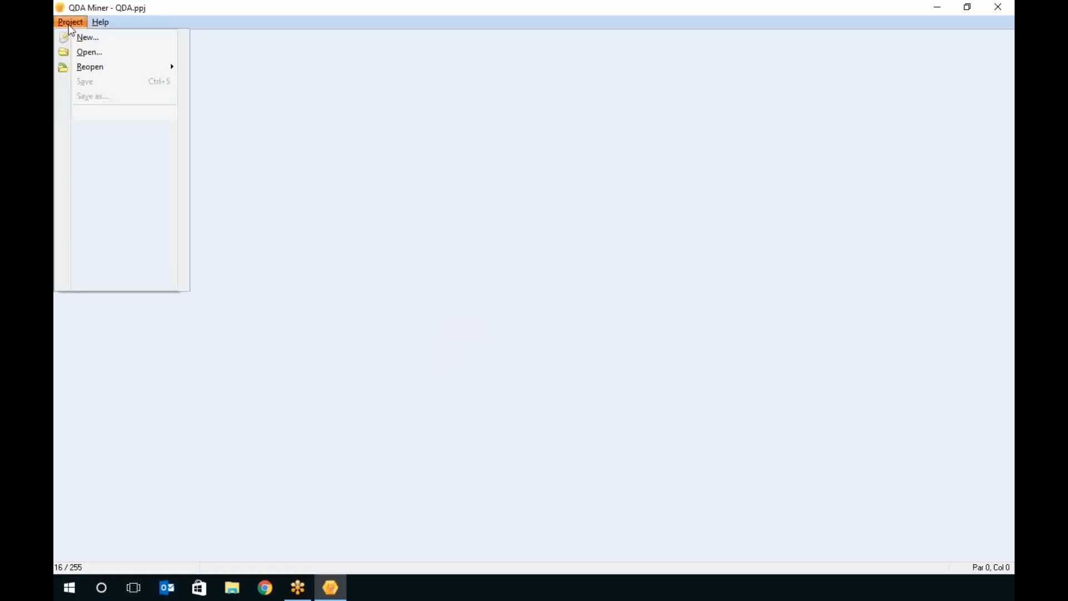
{"action": "mouse_move", "coordinate": [107, 72]}
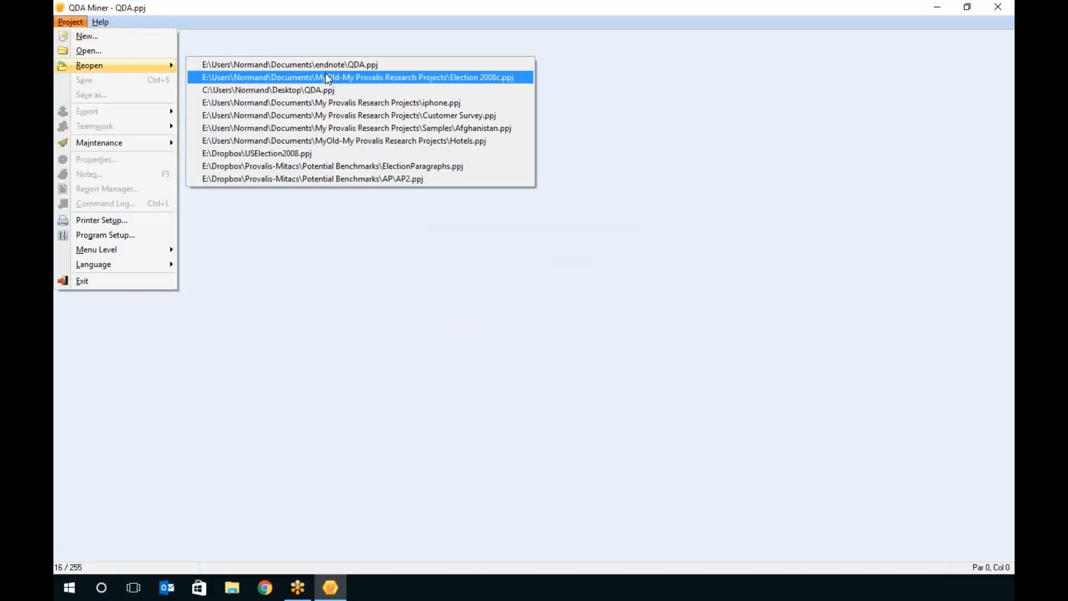
{"action": "left_click", "coordinate": [402, 127]}
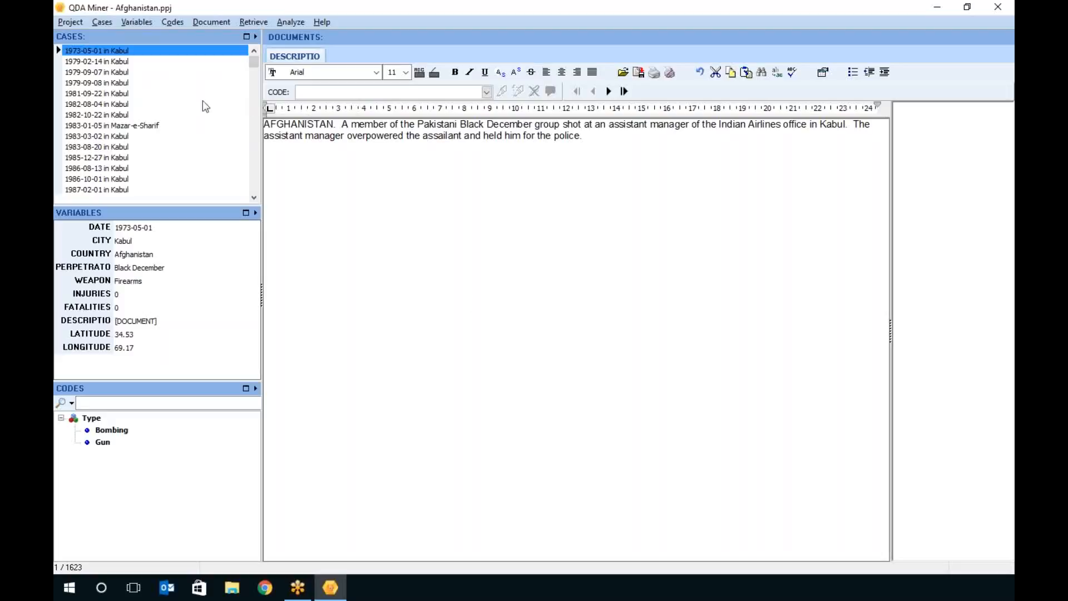
{"action": "left_click", "coordinate": [149, 62]}
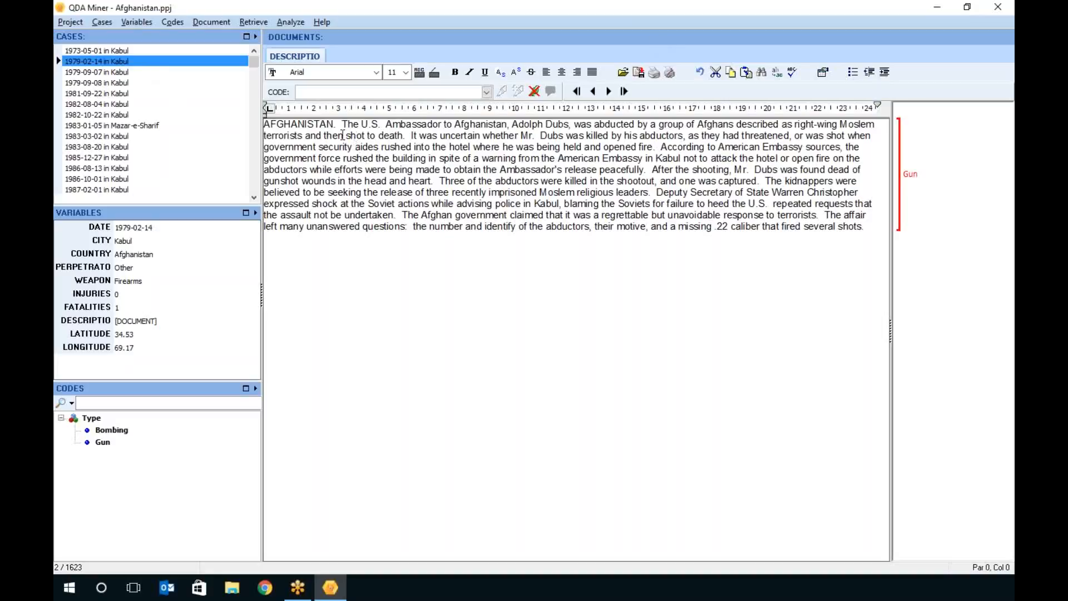
Examine the case's LONGITUDE variable and the Bombing and Gun codes under the Type category
{"action": "left_click", "coordinate": [139, 347]}
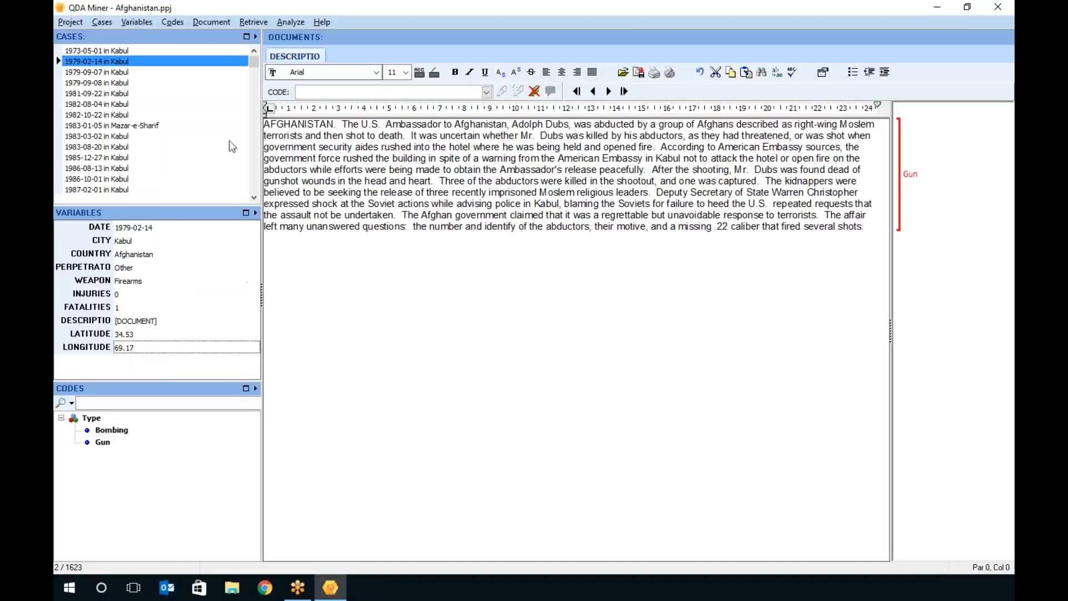
{"action": "left_click", "coordinate": [111, 431]}
{"action": "left_click", "coordinate": [106, 442]}
{"action": "left_click", "coordinate": [132, 432]}
{"action": "left_click", "coordinate": [125, 444]}
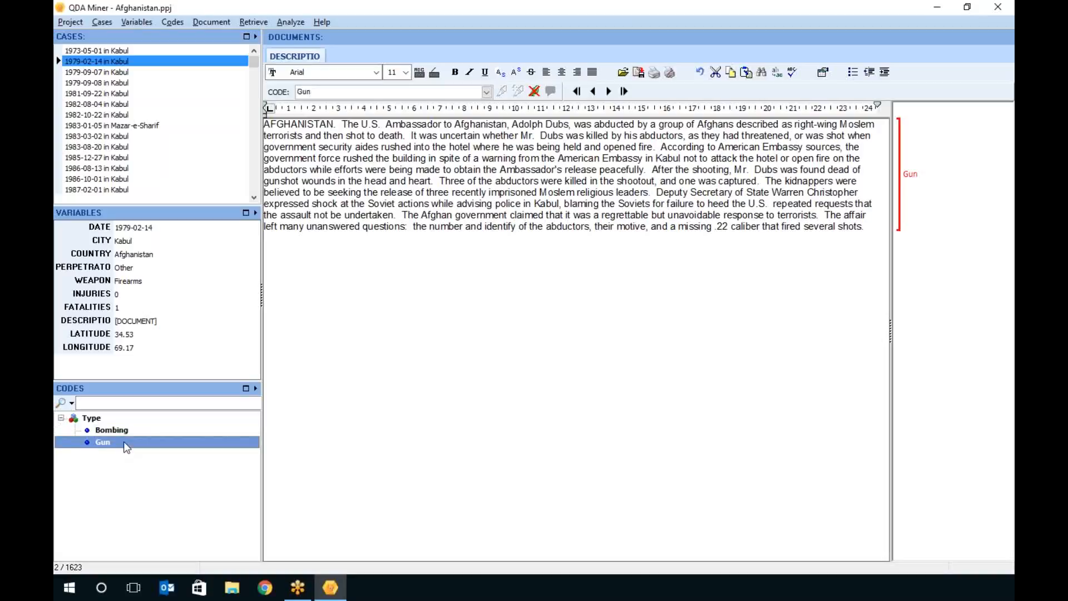
Run a Coding Frequency search for all codes in DESCRIPTIO and select the Bombing and Gun rows in the table view
{"action": "left_click", "coordinate": [291, 21]}
{"action": "left_click", "coordinate": [301, 36]}
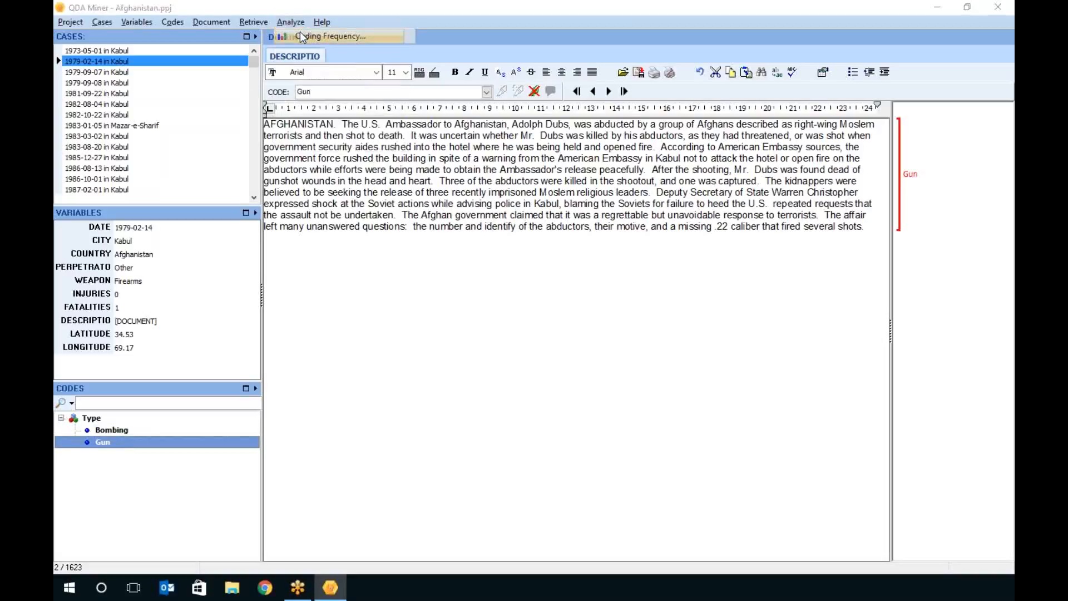
{"action": "left_click", "coordinate": [764, 184]}
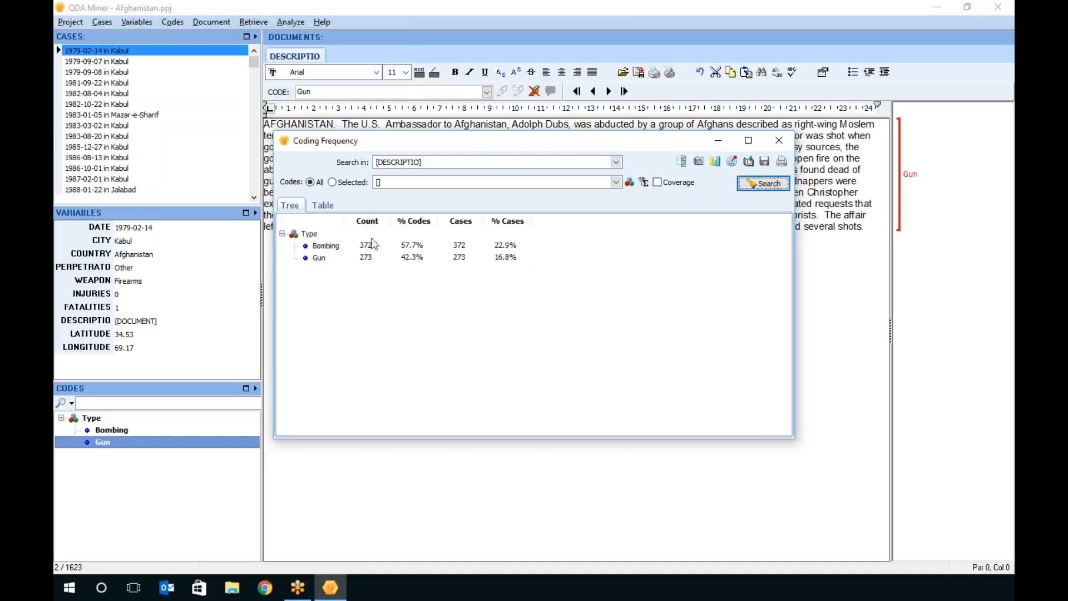
{"action": "left_click", "coordinate": [323, 205]}
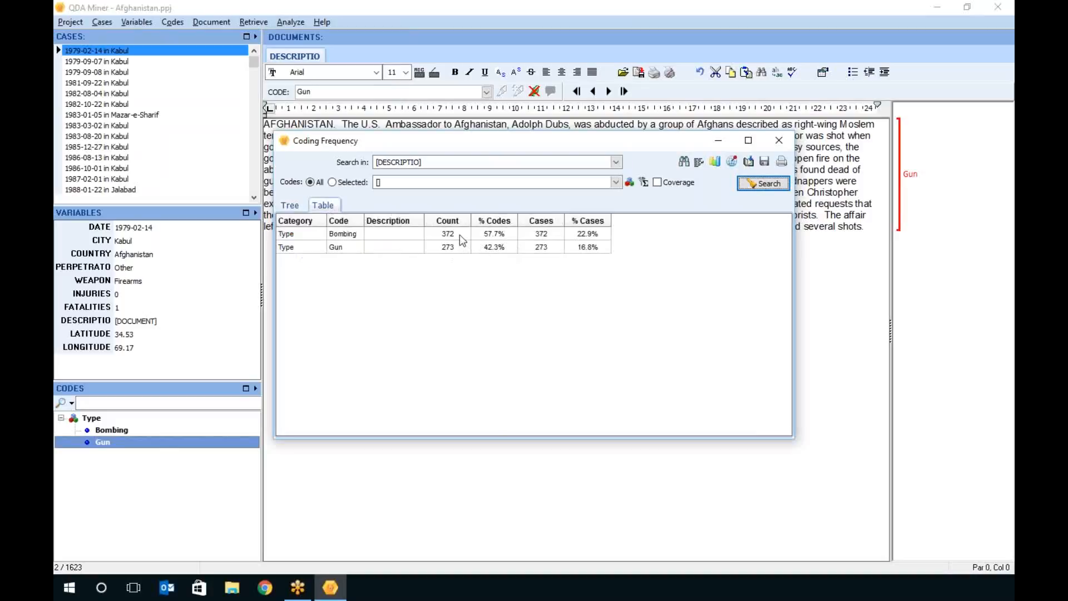
{"action": "left_click_drag", "start_coordinate": [461, 241], "coordinate": [459, 252]}
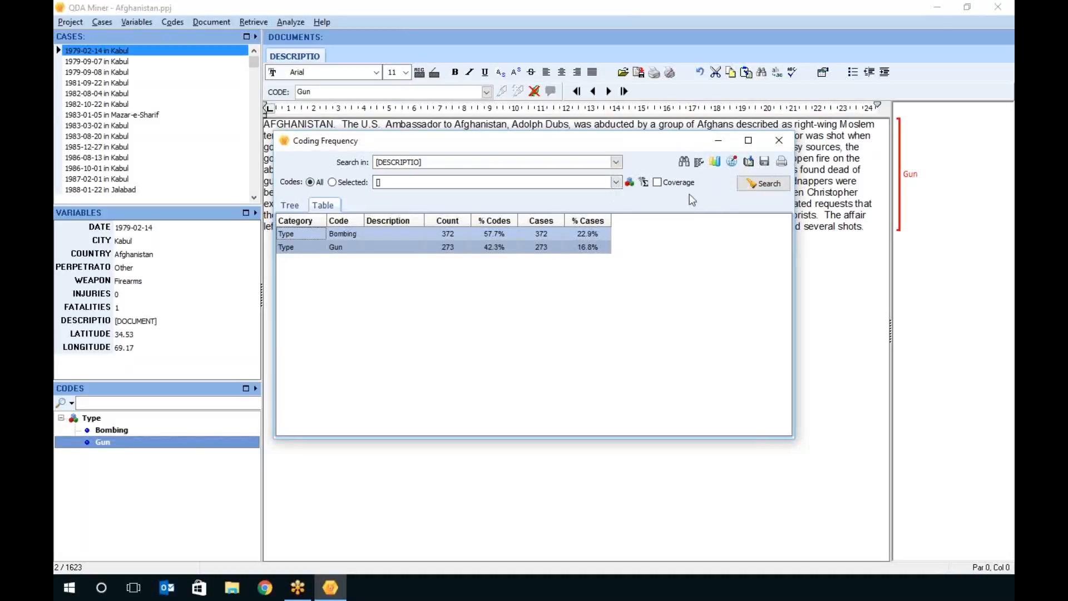
Set up mapping of the selected codes with Latitude & longitude coordinates, the Oracle MapViewer (online) base map and the Afghanistan districts shapefile
{"action": "left_click", "coordinate": [733, 162]}
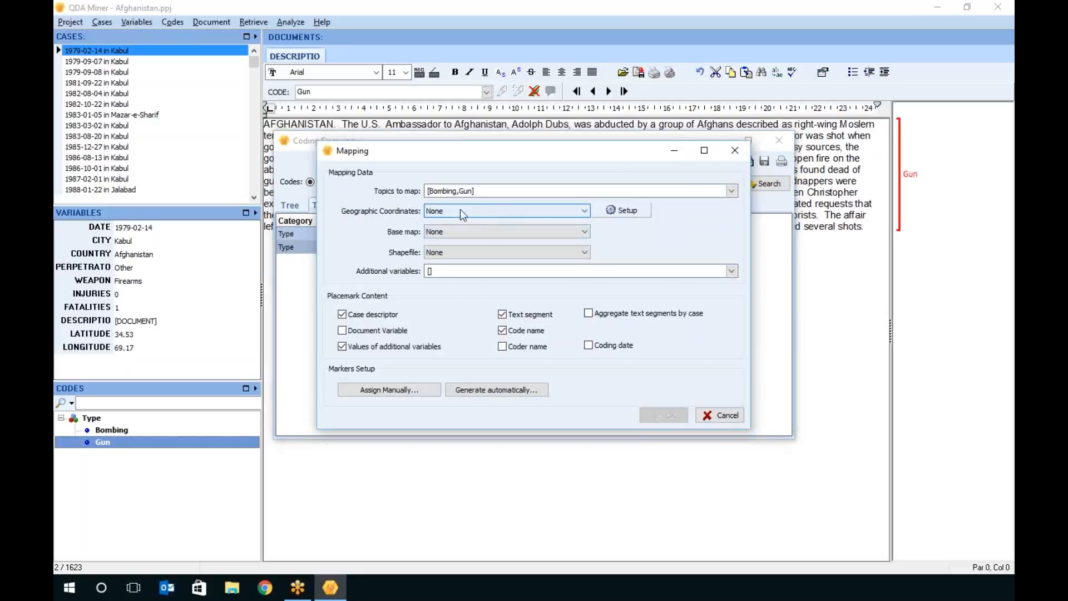
{"action": "left_click", "coordinate": [578, 211]}
{"action": "left_click", "coordinate": [558, 232]}
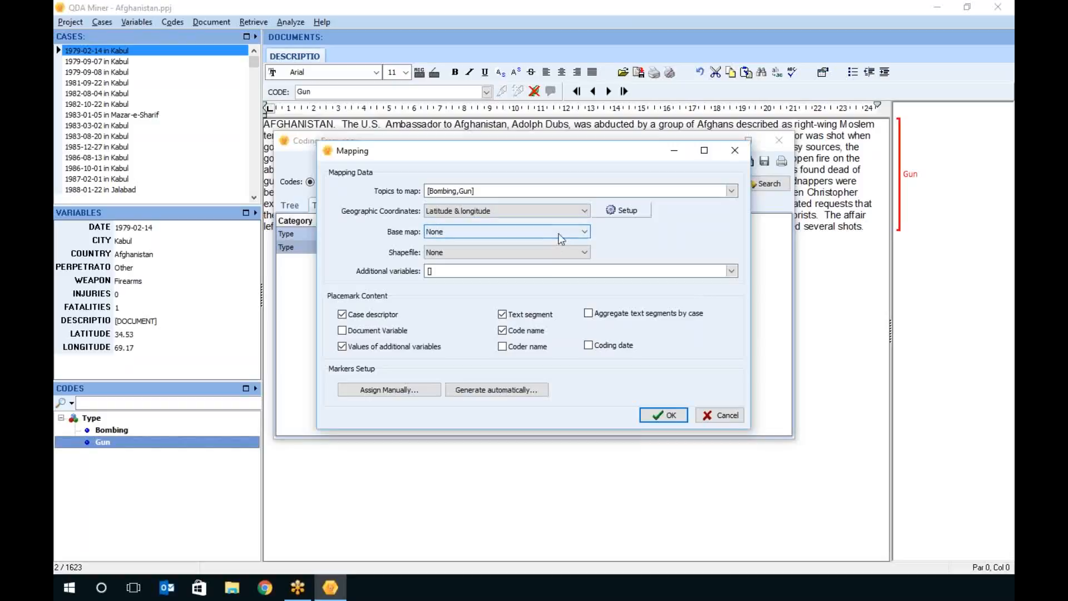
{"action": "left_click", "coordinate": [559, 234]}
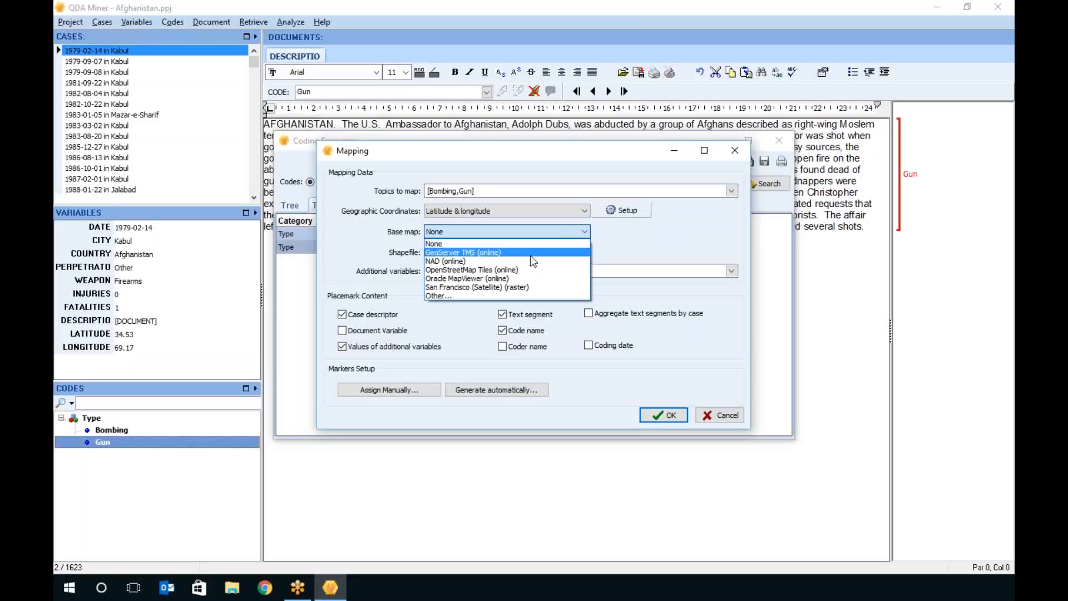
{"action": "left_click", "coordinate": [513, 279]}
{"action": "left_click", "coordinate": [583, 252]}
{"action": "left_click", "coordinate": [473, 272]}
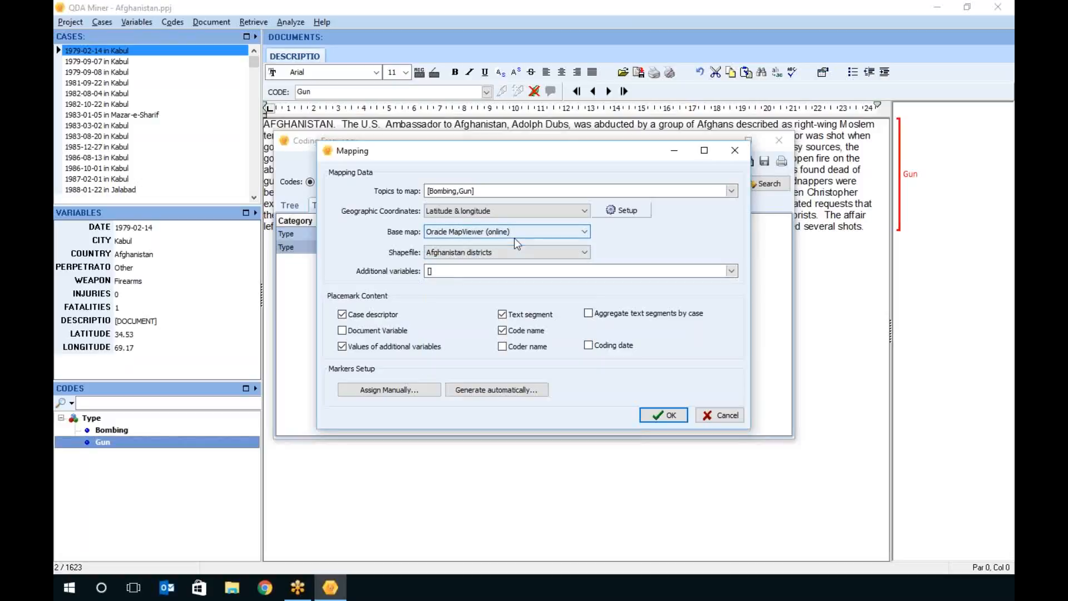
Add CITY and COUNTRY as additional mapping variables and try to generate the map
{"action": "left_click", "coordinate": [732, 272]}
{"action": "left_click", "coordinate": [432, 292]}
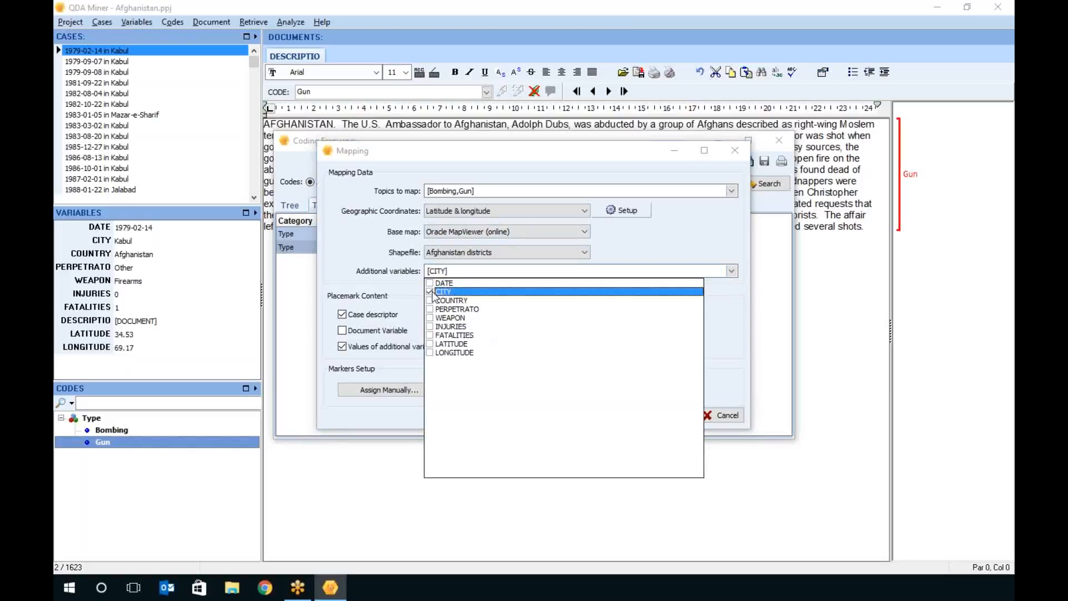
{"action": "left_click", "coordinate": [431, 301]}
{"action": "left_click", "coordinate": [498, 270]}
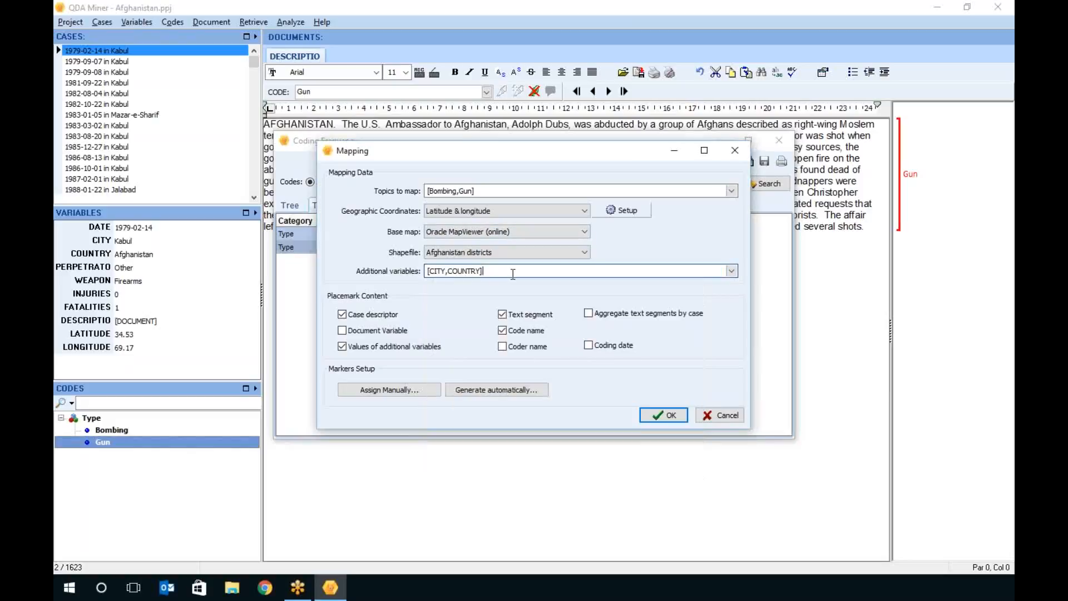
{"action": "left_click", "coordinate": [671, 417]}
{"action": "left_click", "coordinate": [660, 341]}
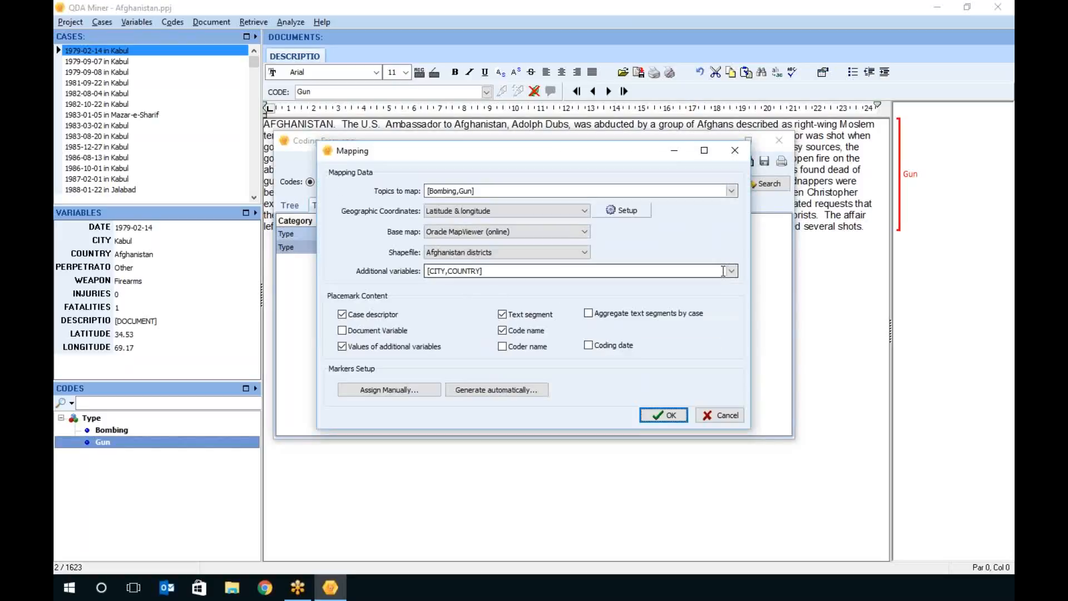
Remove CITY and COUNTRY from the additional mapping variables and try generating the map again
{"action": "left_click", "coordinate": [731, 271]}
{"action": "left_click", "coordinate": [431, 291]}
{"action": "left_click", "coordinate": [431, 300]}
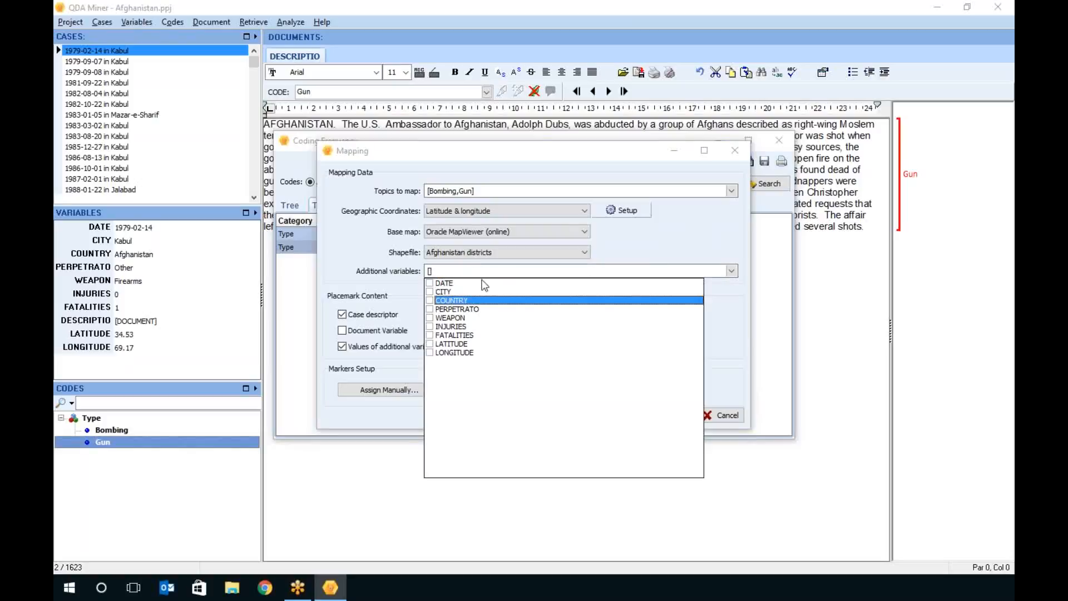
{"action": "left_click", "coordinate": [671, 416]}
{"action": "left_click", "coordinate": [671, 416]}
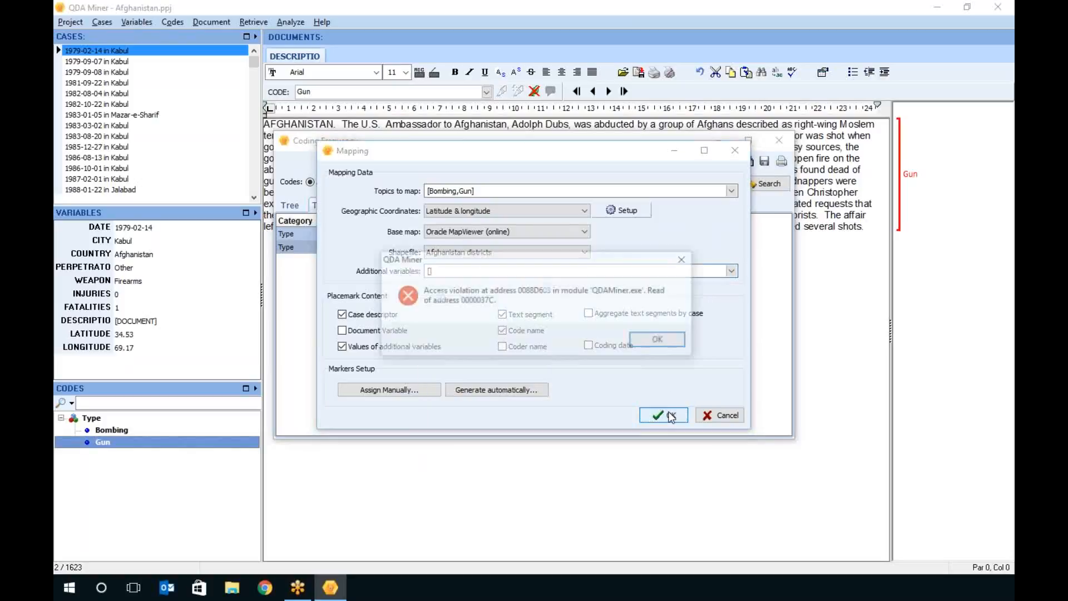
{"action": "left_click", "coordinate": [673, 341]}
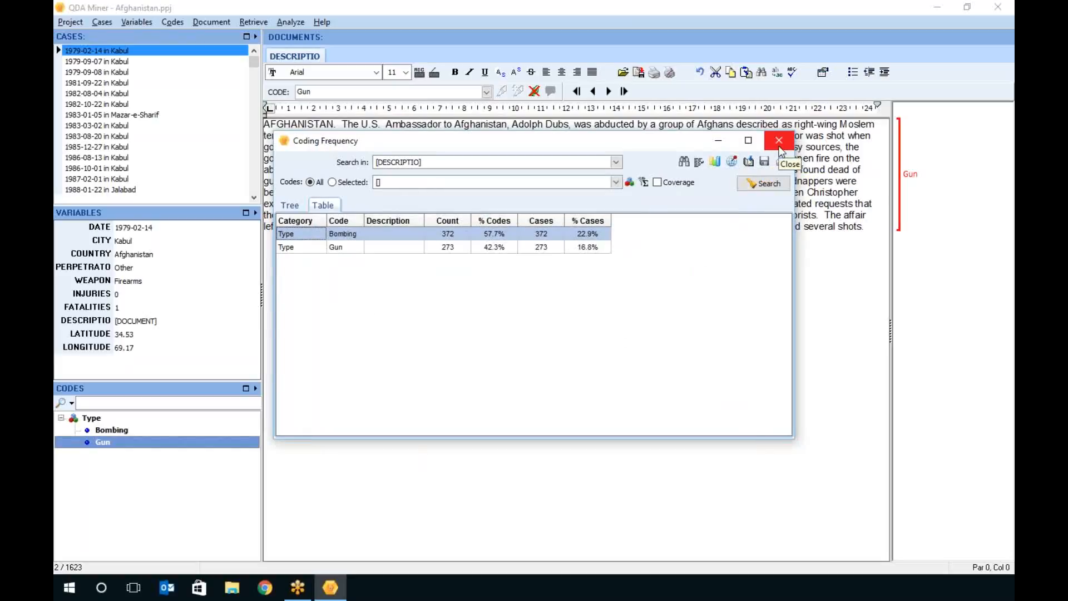
Close the Coding Frequency results, rerun the search for all codes, and reselect the Bombing and Gun rows in the table view
{"action": "left_click", "coordinate": [503, 247]}
{"action": "left_click", "coordinate": [781, 143]}
{"action": "left_click", "coordinate": [289, 22]}
{"action": "left_click", "coordinate": [306, 34]}
{"action": "left_click", "coordinate": [761, 184]}
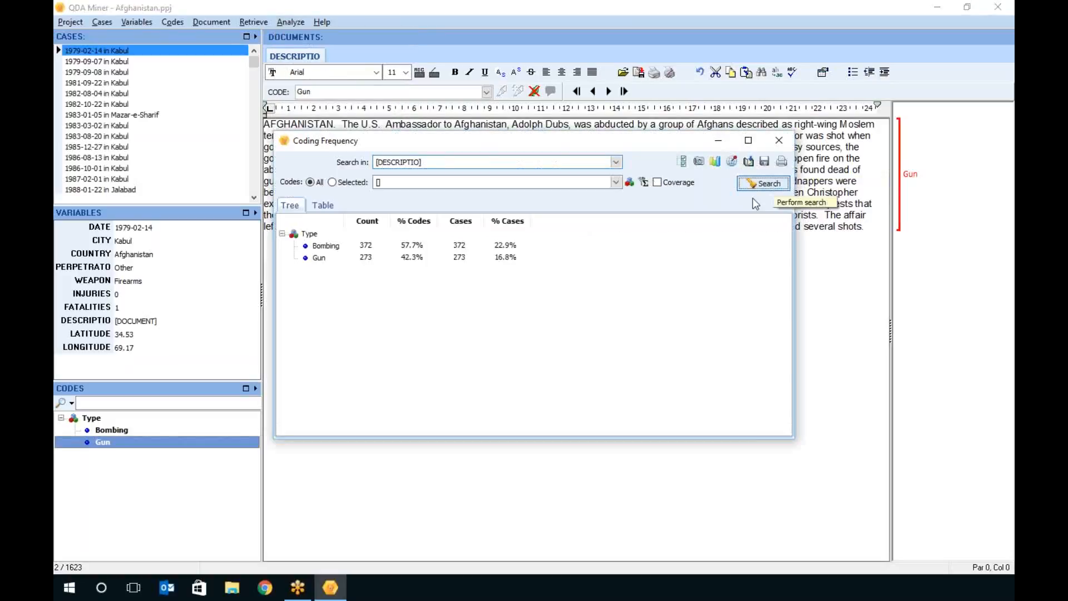
{"action": "left_click", "coordinate": [323, 205]}
{"action": "left_click_drag", "start_coordinate": [493, 234], "coordinate": [494, 246]}
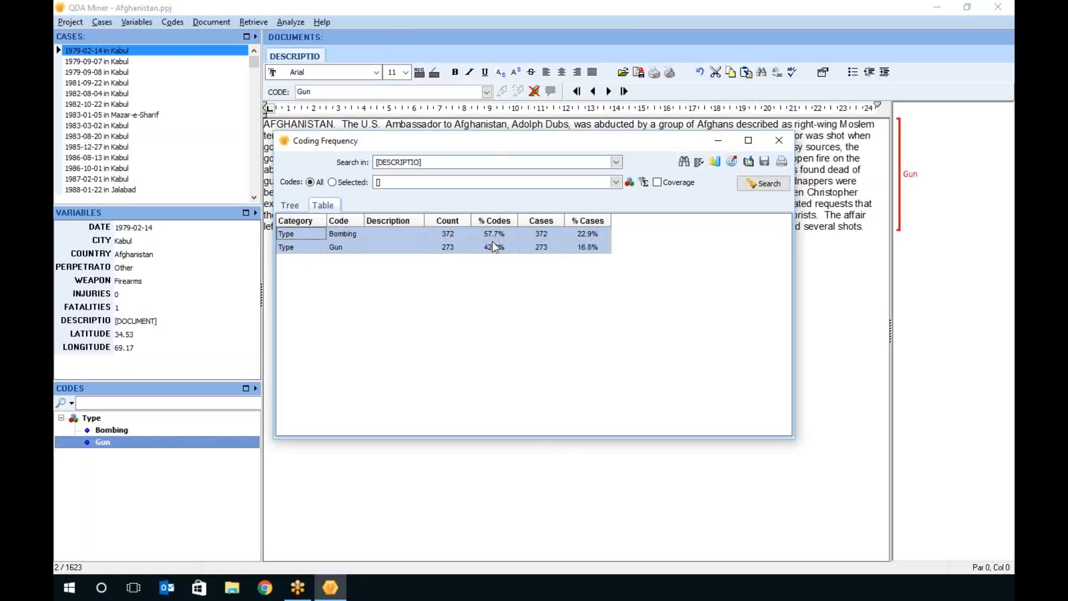
Try to map Bombing and Gun with the existing mapping settings, and close the Coding Frequency window
{"action": "left_click", "coordinate": [732, 162]}
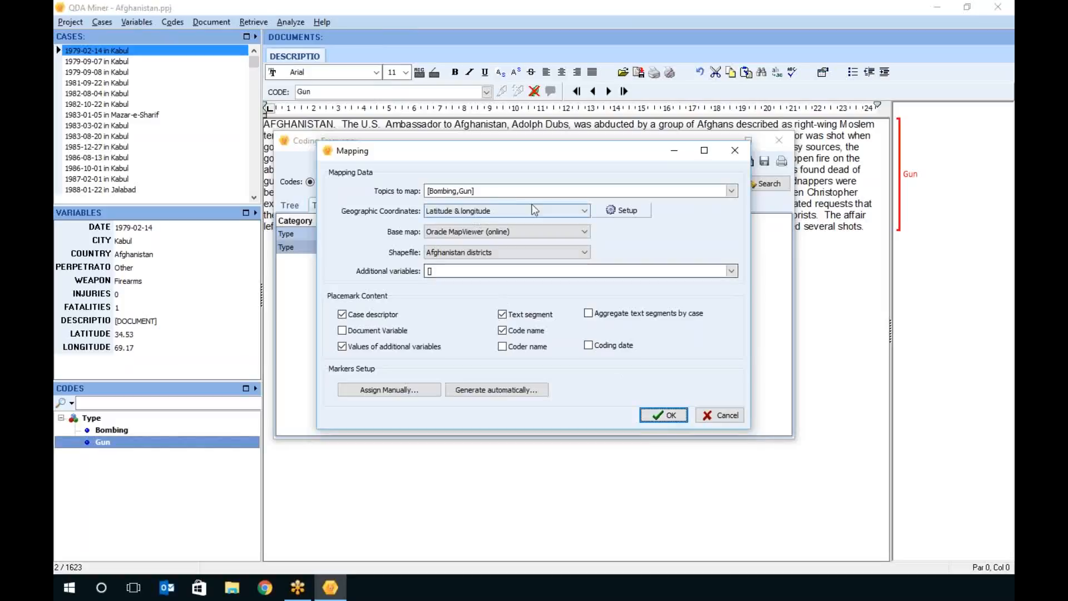
{"action": "left_click", "coordinate": [674, 416]}
{"action": "left_click", "coordinate": [664, 341]}
{"action": "left_click", "coordinate": [780, 142]}
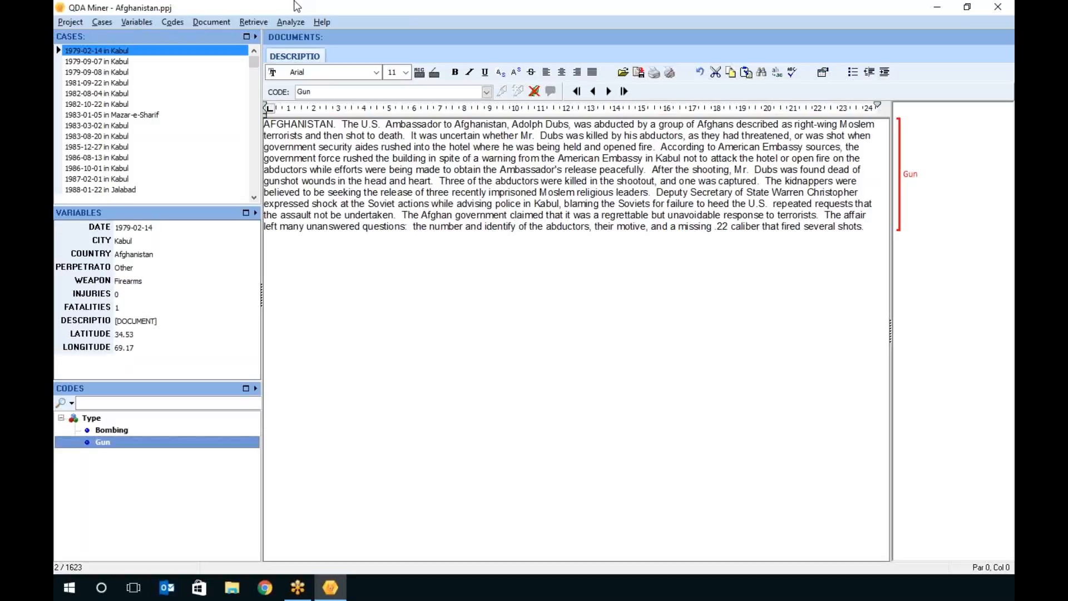
{"action": "left_click", "coordinate": [71, 22]}
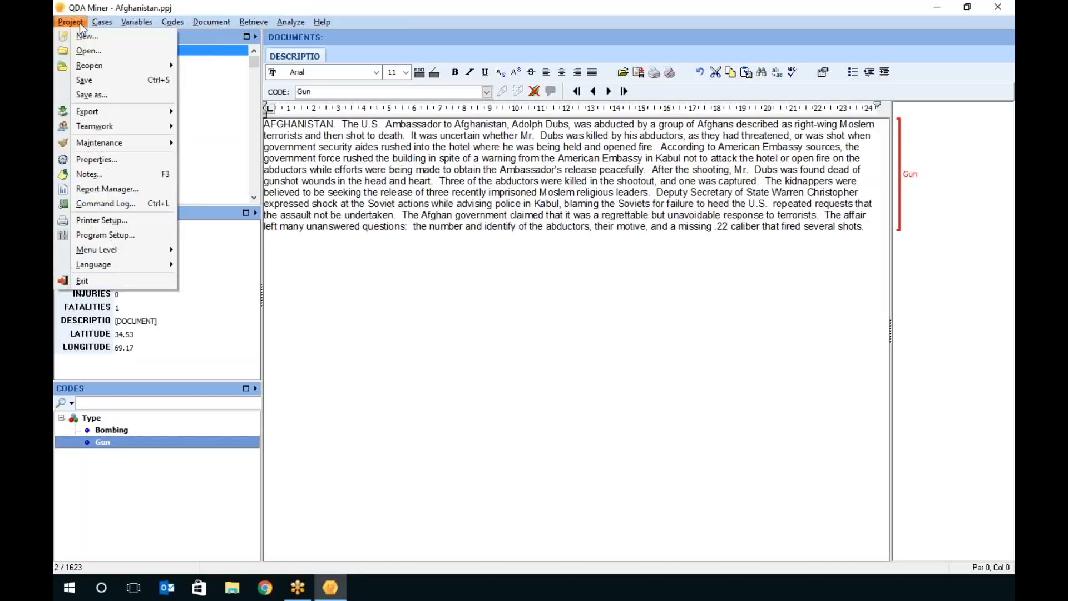
{"action": "left_click", "coordinate": [451, 179]}
{"action": "left_click", "coordinate": [169, 272]}
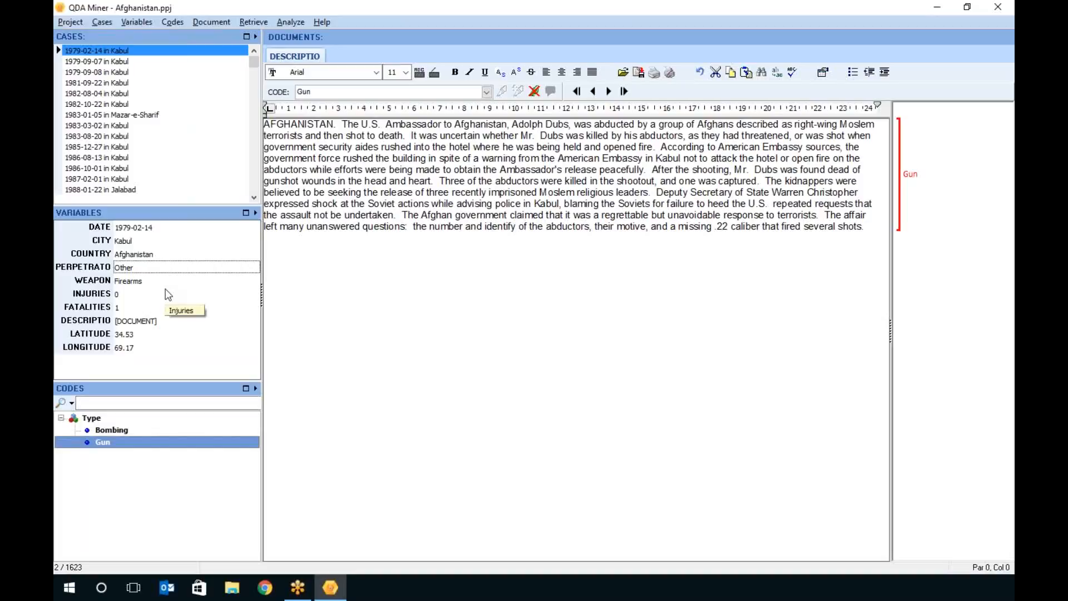
{"action": "left_click", "coordinate": [127, 347]}
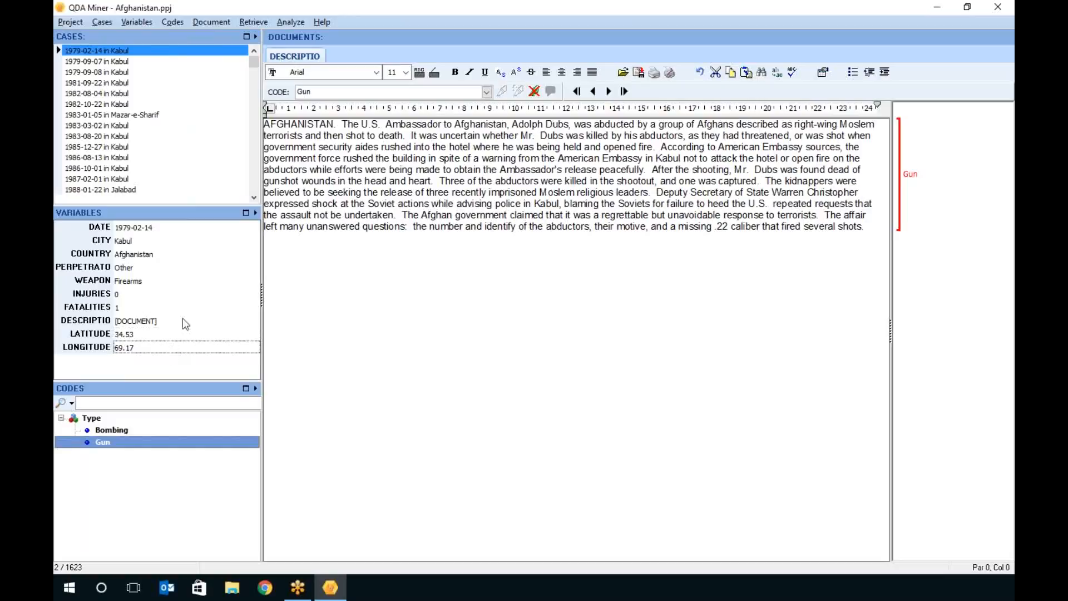
Open the Geocoding tool and look through its source types: postal codes, cities with states/provinces and countries, and IP addresses
{"action": "left_click", "coordinate": [146, 23]}
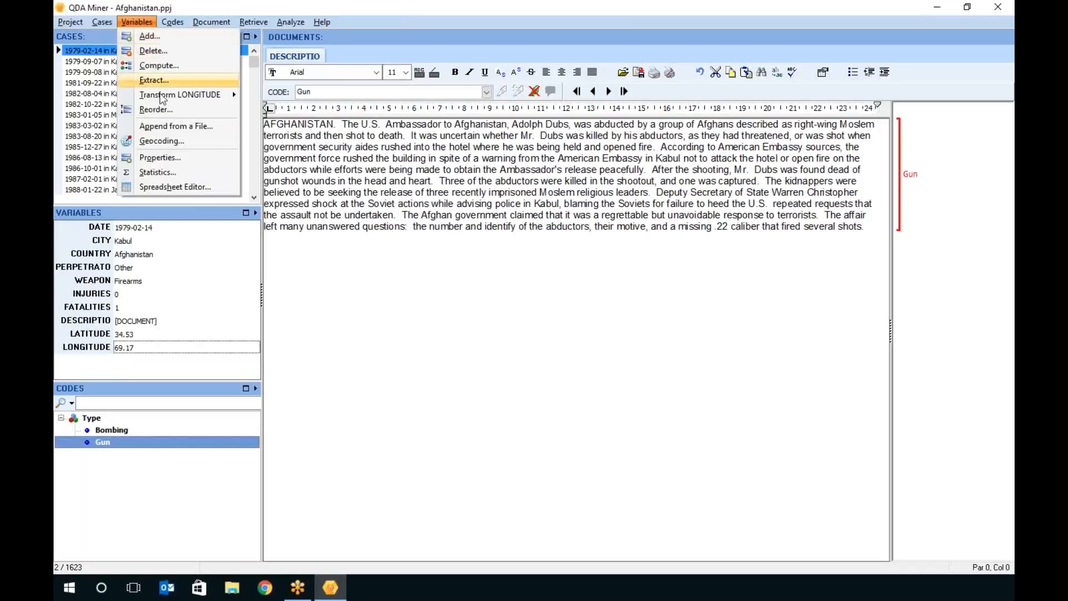
{"action": "left_click", "coordinate": [173, 143]}
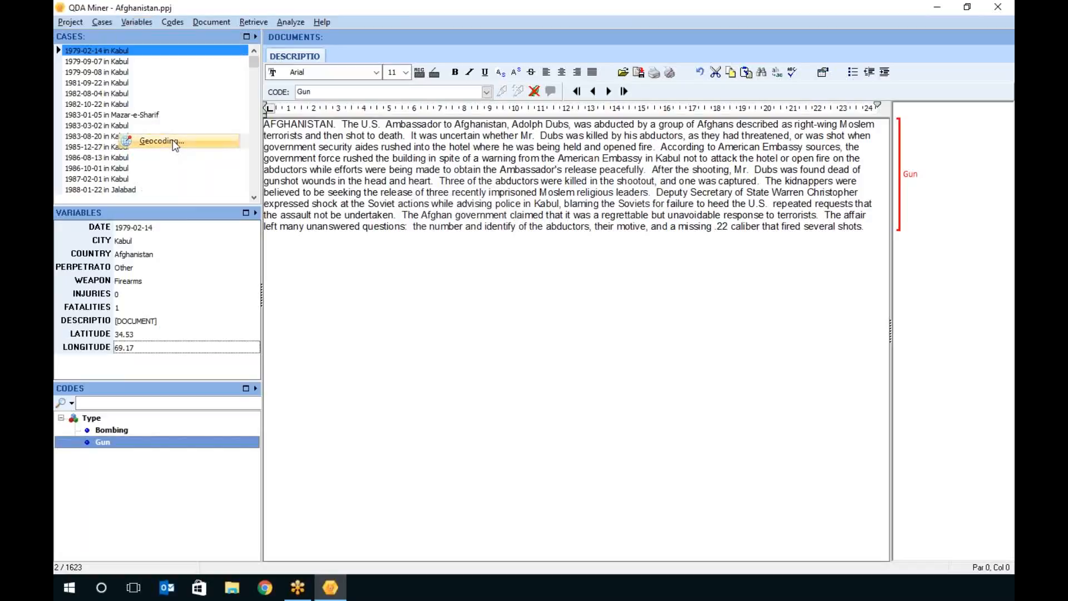
{"action": "left_click", "coordinate": [559, 180]}
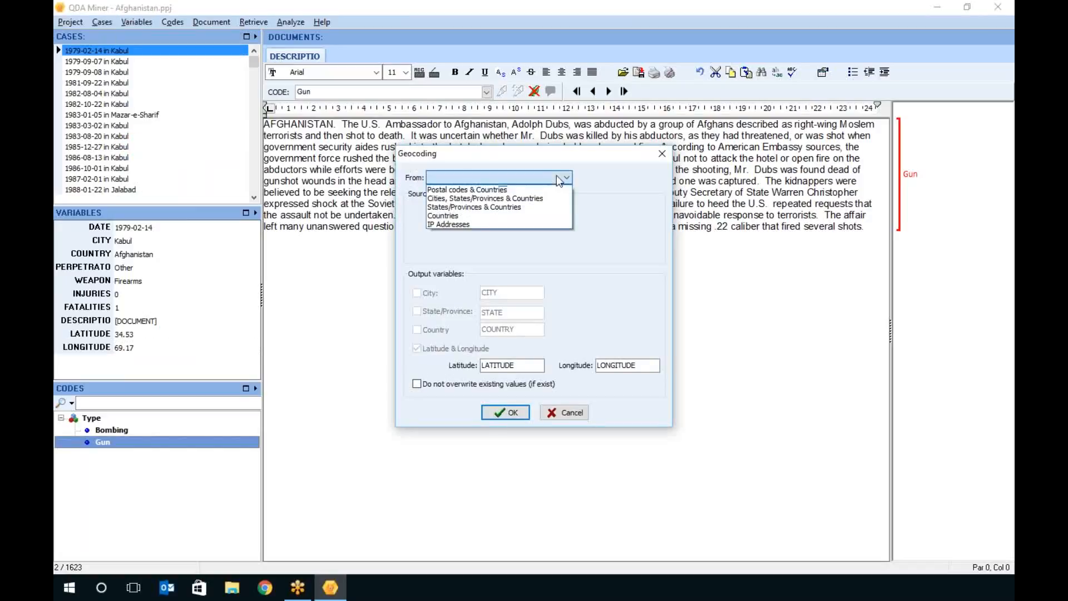
{"action": "left_click", "coordinate": [531, 190]}
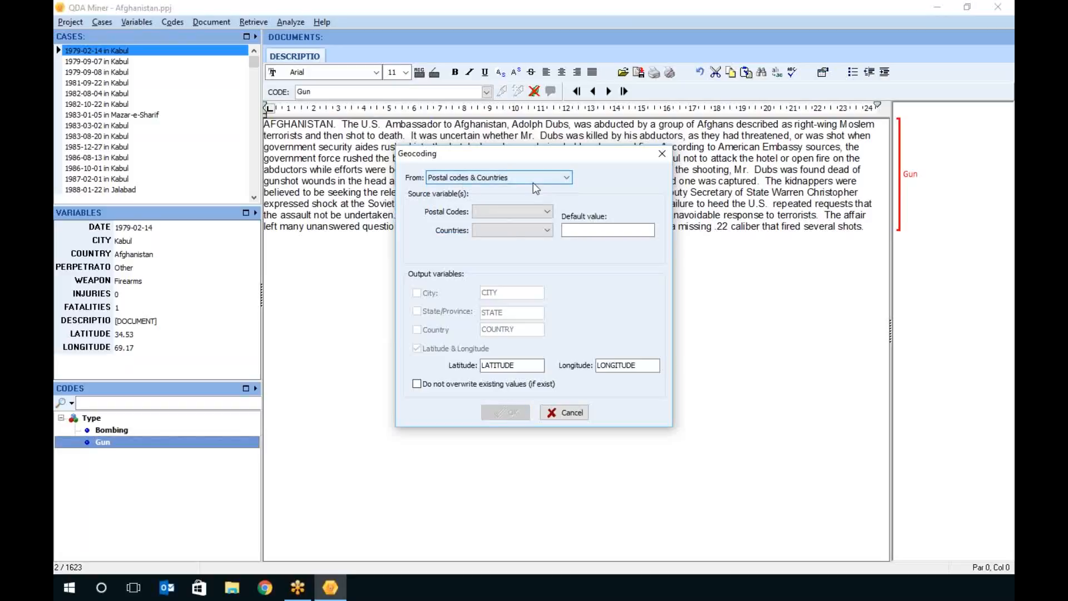
{"action": "left_click", "coordinate": [530, 206]}
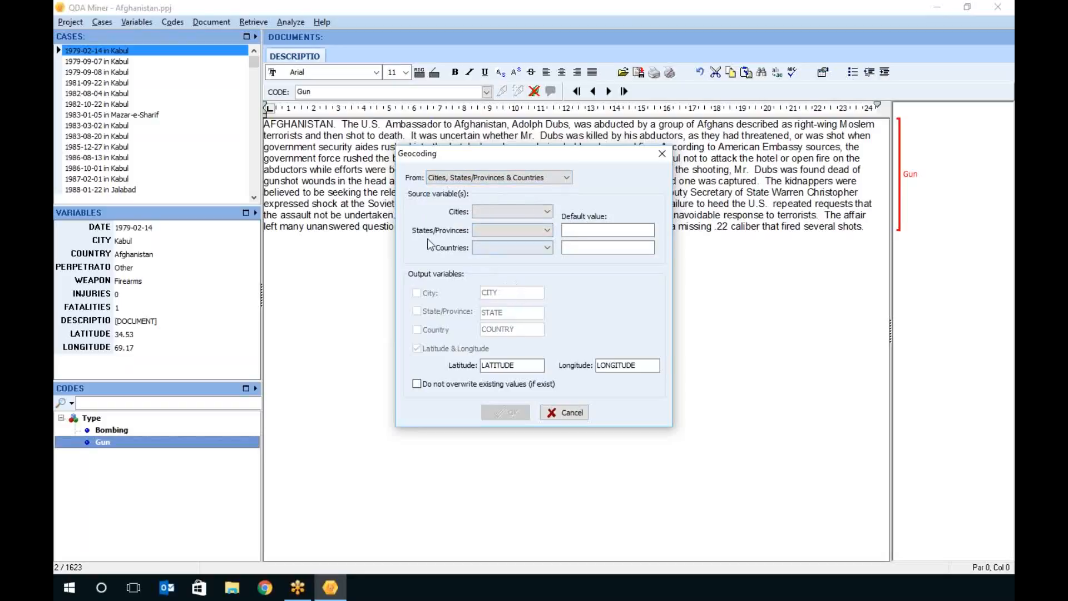
{"action": "left_click", "coordinate": [527, 178]}
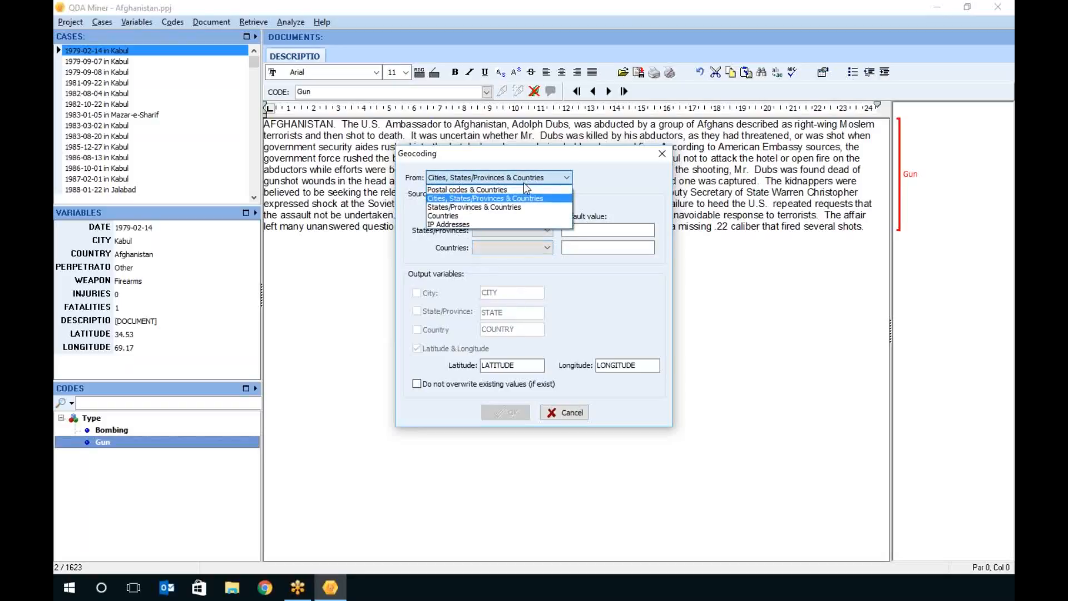
{"action": "left_click", "coordinate": [465, 224]}
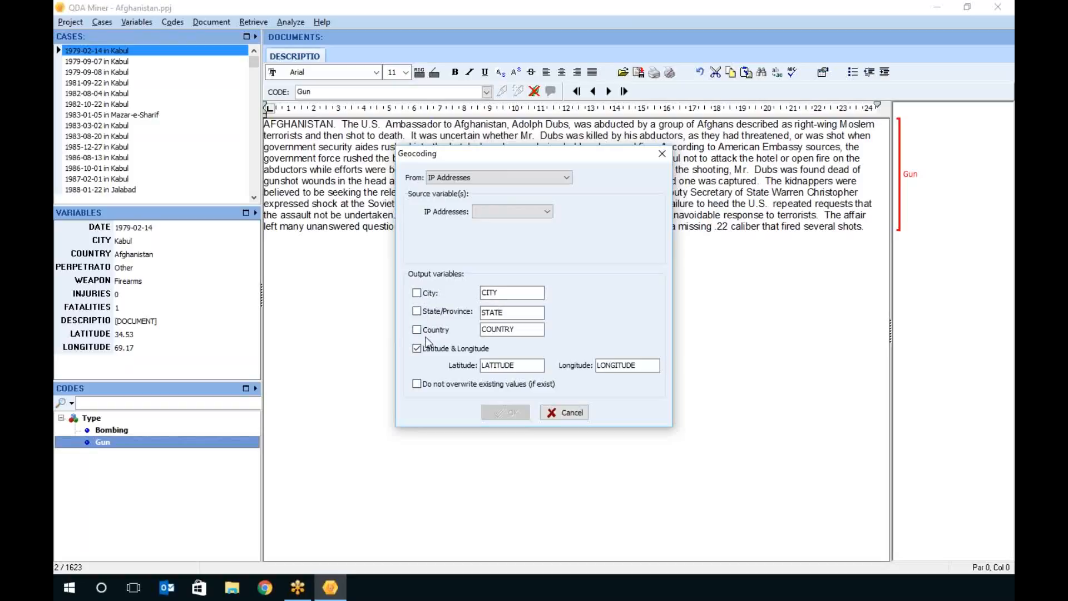
Set geocoding to use Cities, States/Provinces & Countries, with CITY as the city source variable and COUNTRY as the country source variable
{"action": "left_click", "coordinate": [504, 179]}
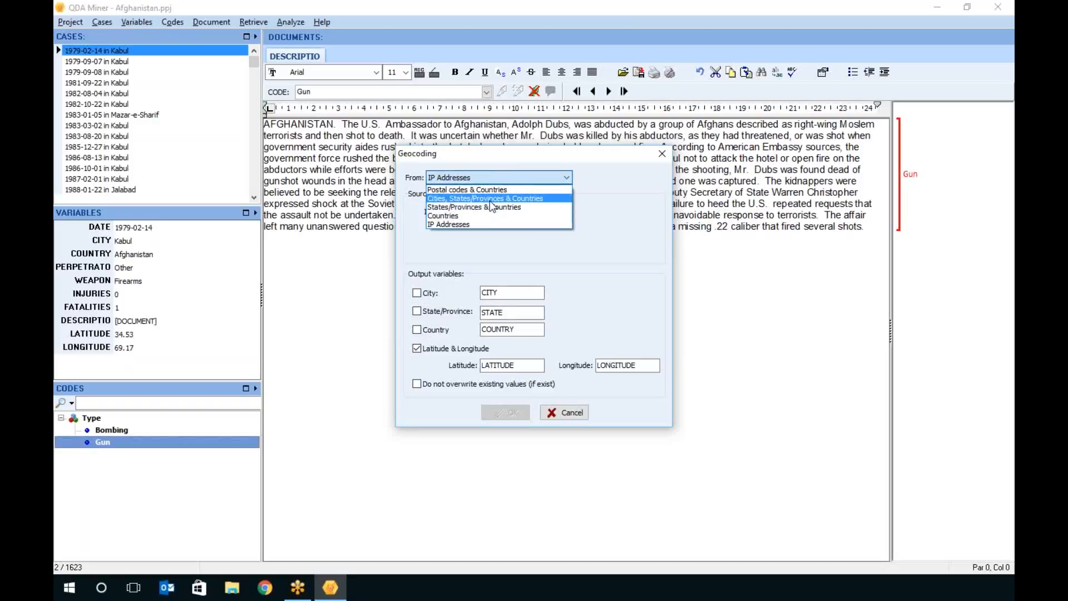
{"action": "left_click", "coordinate": [491, 200]}
{"action": "left_click", "coordinate": [515, 212]}
{"action": "left_click", "coordinate": [517, 224]}
{"action": "left_click", "coordinate": [534, 249]}
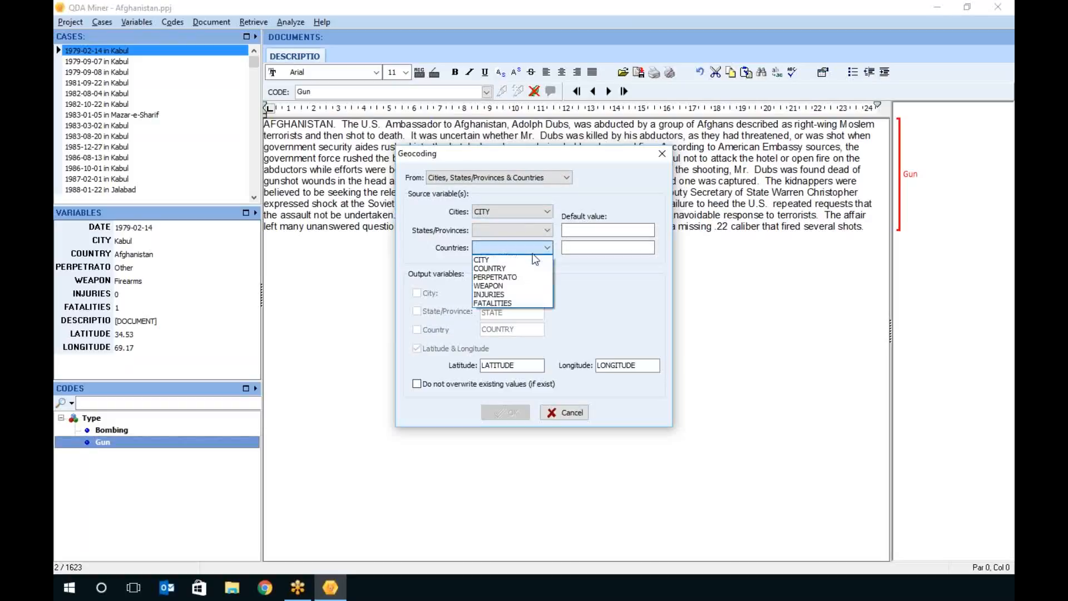
{"action": "left_click", "coordinate": [526, 269]}
Enter USA as the default country value and run the geocoding into the LATITUDE and LONGITUDE variables
{"action": "left_click", "coordinate": [589, 248]}
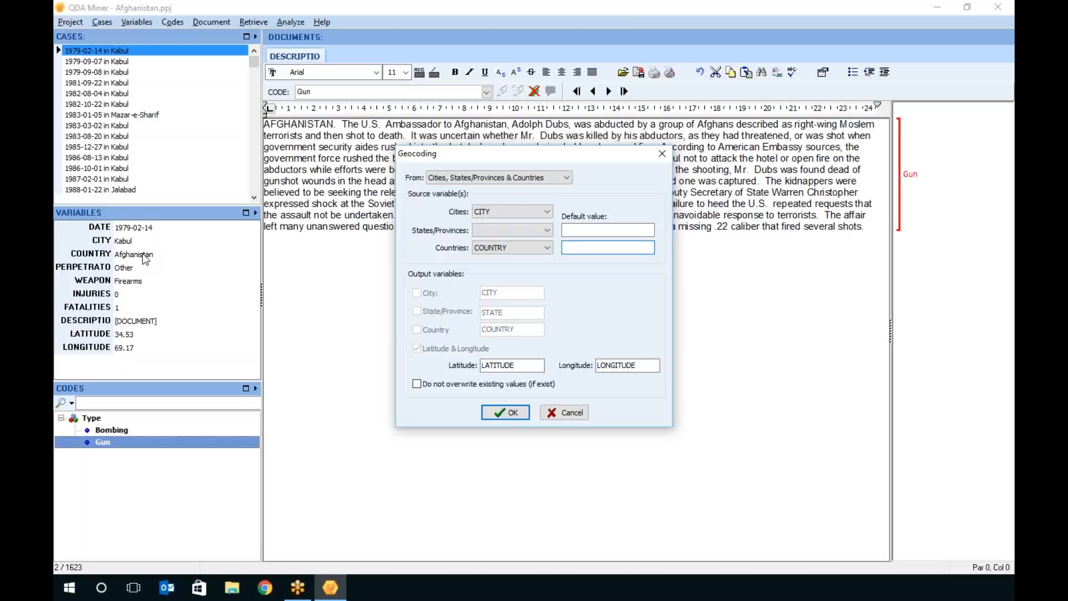
{"action": "type", "text": "USA"}
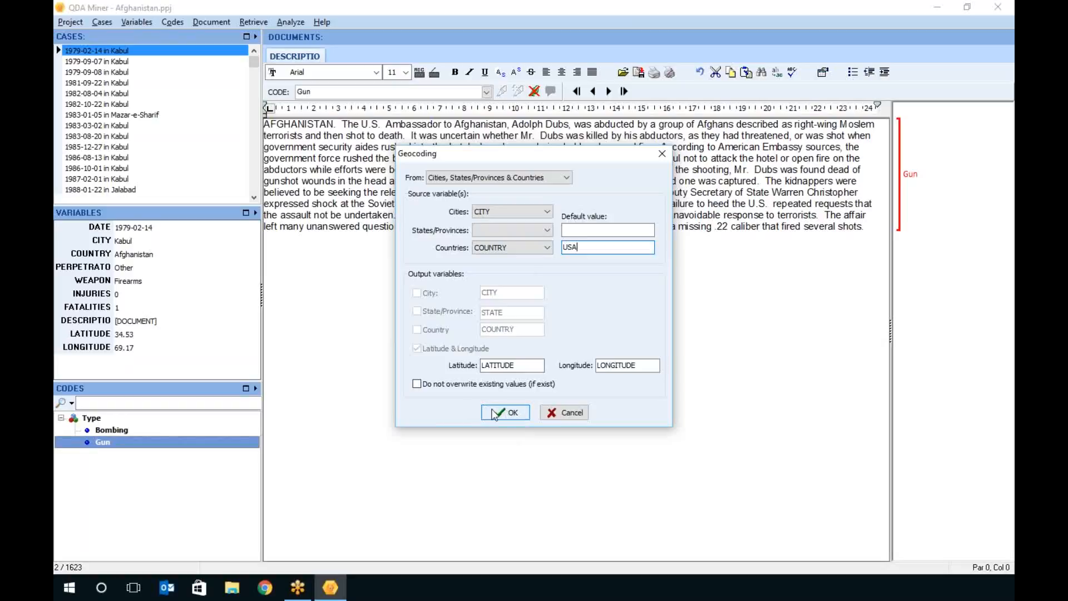
{"action": "left_click", "coordinate": [513, 413]}
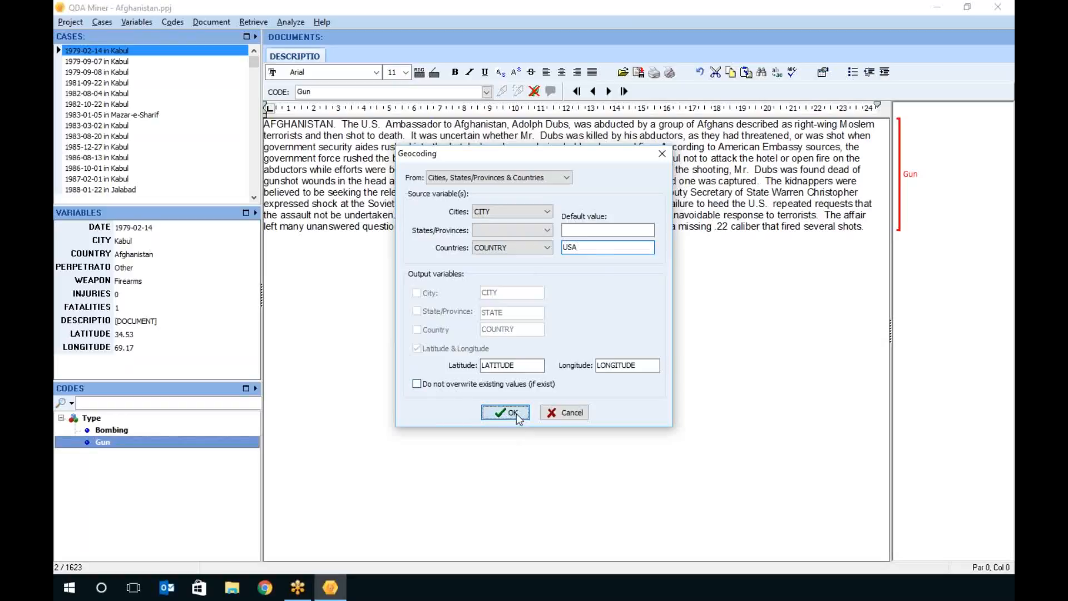
{"action": "left_click", "coordinate": [508, 310]}
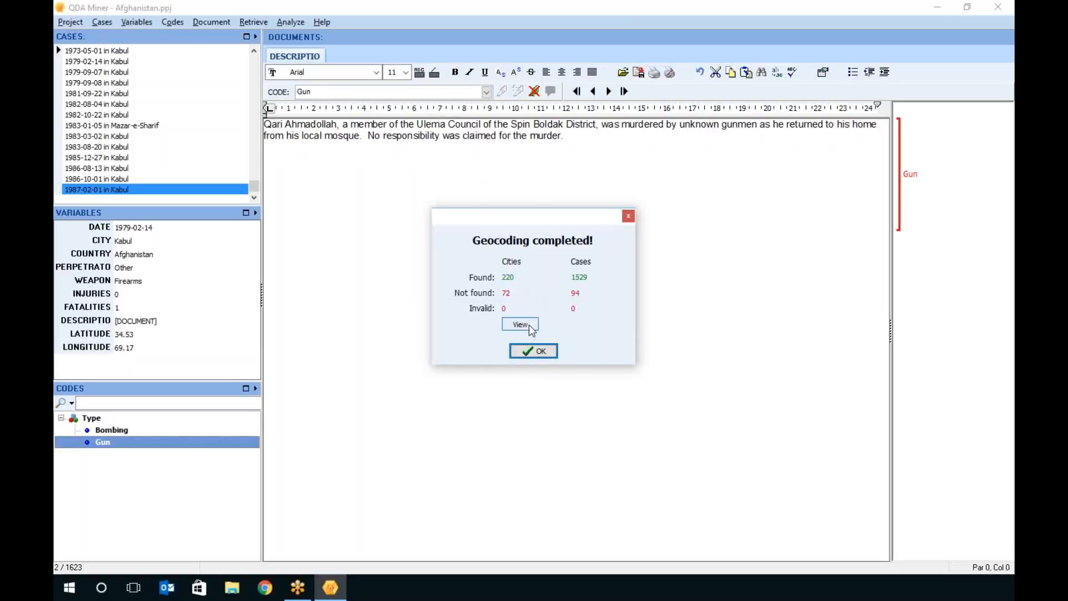
Examine the report of cities that could not be geocoded, and close it along with the geocoding summary
{"action": "left_click", "coordinate": [530, 326]}
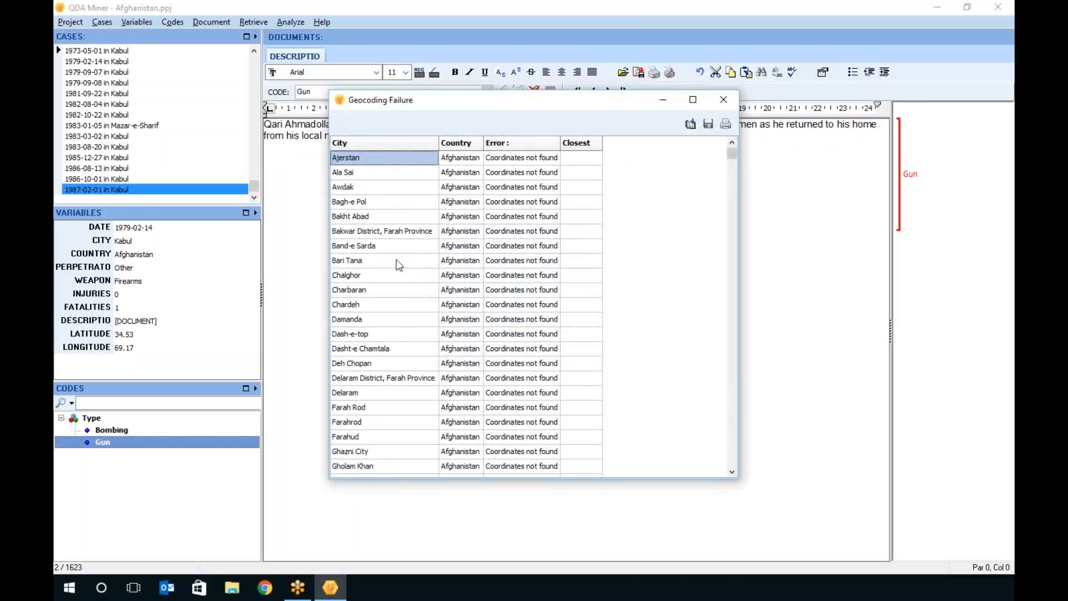
{"action": "left_click", "coordinate": [400, 334]}
{"action": "key", "text": "Down"}
{"action": "key", "text": "Down"}
{"action": "key", "text": "Down"}
{"action": "key", "text": "Down"}
{"action": "key", "text": "Down"}
{"action": "key", "text": "Down"}
{"action": "key", "text": "Down"}
{"action": "key", "text": "Down"}
{"action": "key", "text": "Down"}
{"action": "key", "text": "Down"}
{"action": "key", "text": "Down"}
{"action": "key", "text": "Down"}
{"action": "key", "text": "Down"}
{"action": "key", "text": "Down"}
{"action": "key", "text": "Down"}
{"action": "key", "text": "Down"}
{"action": "key", "text": "Down"}
{"action": "key", "text": "Down"}
{"action": "key", "text": "Down"}
{"action": "key", "text": "Down"}
{"action": "key", "text": "Down"}
{"action": "key", "text": "Down"}
{"action": "key", "text": "Down"}
{"action": "key", "text": "Down"}
{"action": "key", "text": "Down"}
{"action": "key", "text": "Down"}
{"action": "key", "text": "Down"}
{"action": "key", "text": "Down"}
{"action": "key", "text": "Down"}
{"action": "key", "text": "Down"}
{"action": "key", "text": "Down"}
{"action": "key", "text": "Down"}
{"action": "key", "text": "Down"}
{"action": "key", "text": "Down"}
{"action": "key", "text": "Down"}
{"action": "key", "text": "Down"}
{"action": "key", "text": "Down"}
{"action": "key", "text": "Down"}
{"action": "key", "text": "Down"}
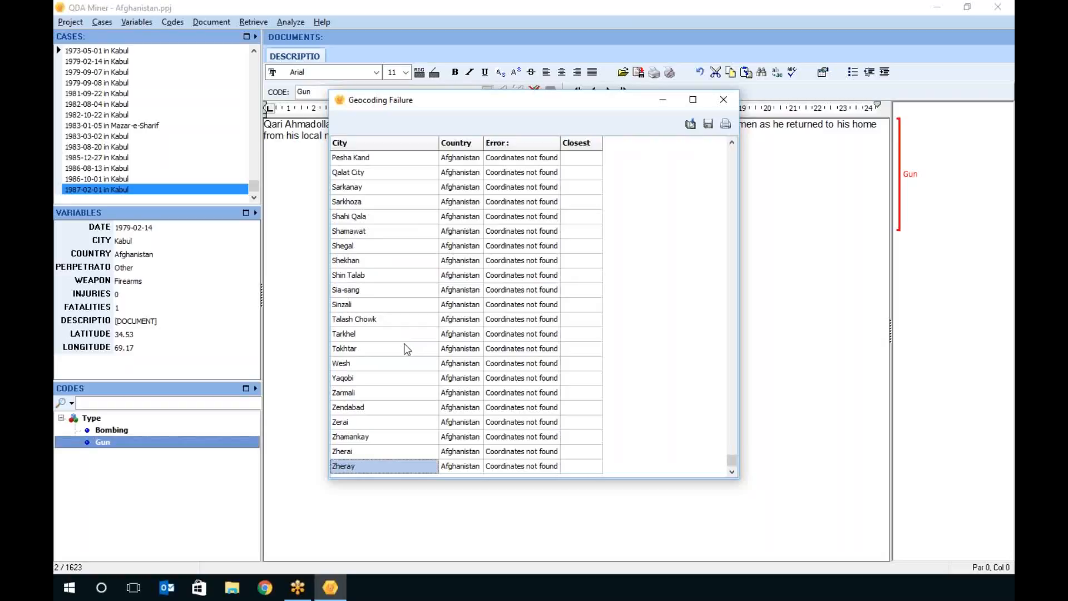
{"action": "key", "text": "Up"}
{"action": "key", "text": "Up"}
{"action": "key", "text": "Up"}
{"action": "key", "text": "Up"}
{"action": "key", "text": "Up"}
{"action": "key", "text": "Up"}
{"action": "key", "text": "Up"}
{"action": "key", "text": "Up"}
{"action": "key", "text": "Up"}
{"action": "key", "text": "Up"}
{"action": "key", "text": "Up"}
{"action": "key", "text": "Up"}
{"action": "key", "text": "Up"}
{"action": "key", "text": "Up"}
{"action": "key", "text": "Up"}
{"action": "key", "text": "Up"}
{"action": "key", "text": "Up"}
{"action": "key", "text": "Up"}
{"action": "key", "text": "Up"}
{"action": "key", "text": "Up"}
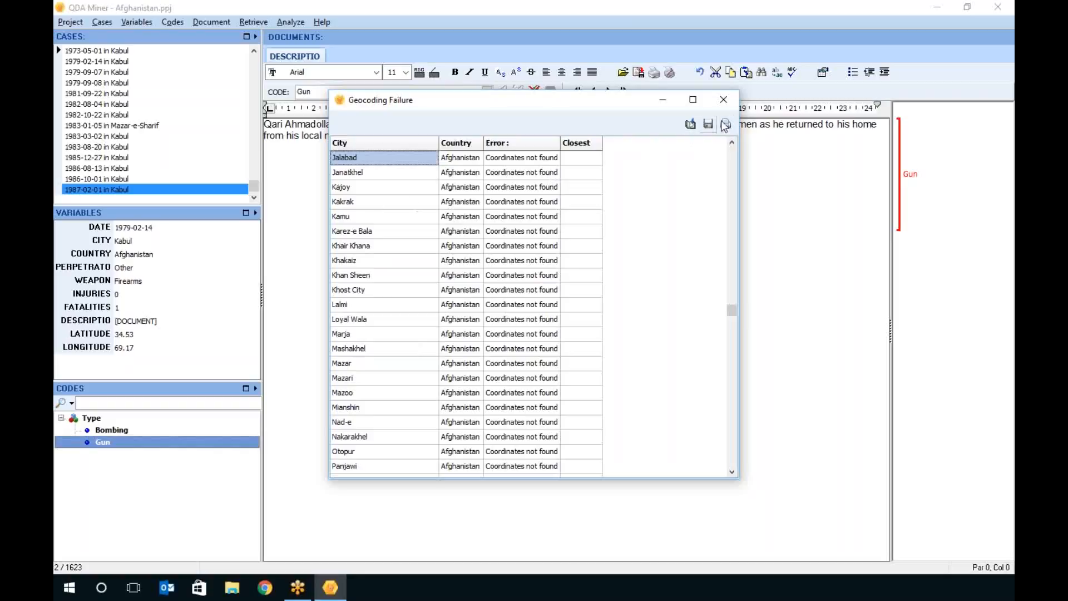
{"action": "left_click", "coordinate": [724, 100]}
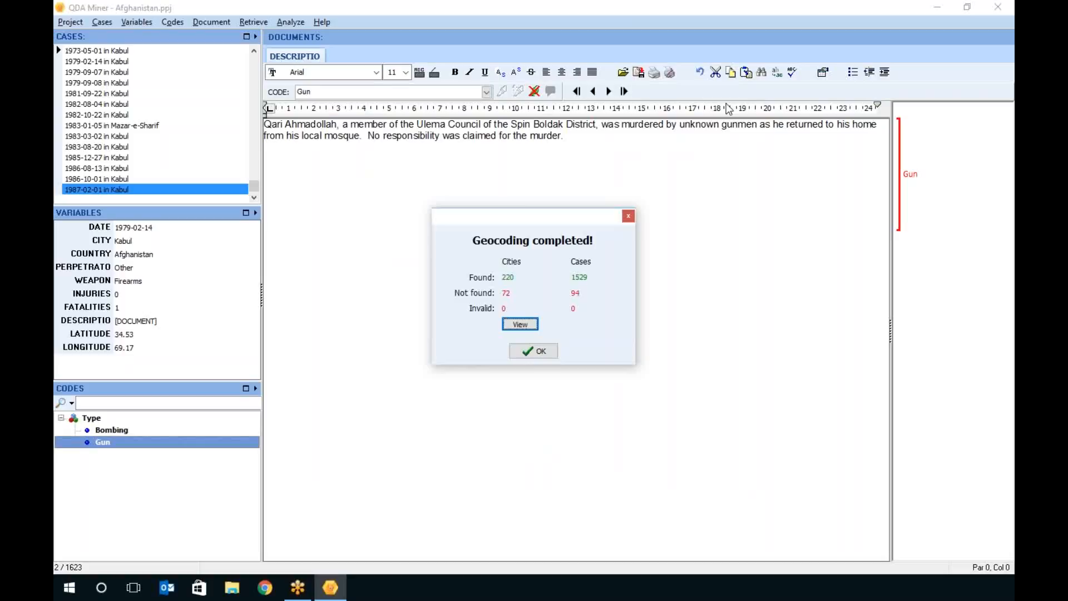
{"action": "left_click", "coordinate": [542, 355]}
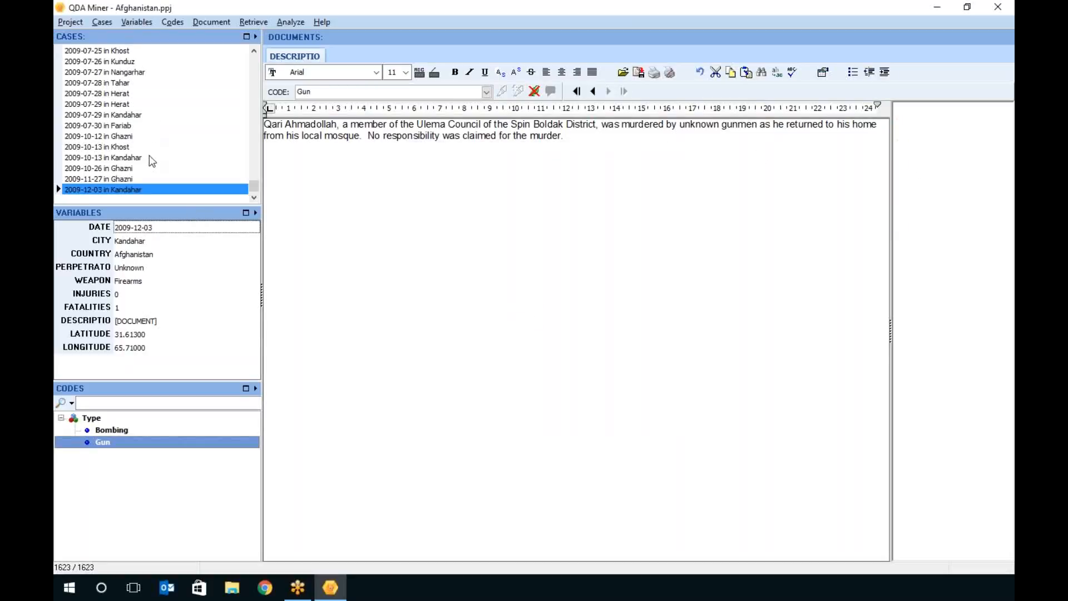
Select the 2009-10-13 in Kandahar case, run a Coding Frequency search on all codes, and close the results
{"action": "left_click", "coordinate": [148, 158]}
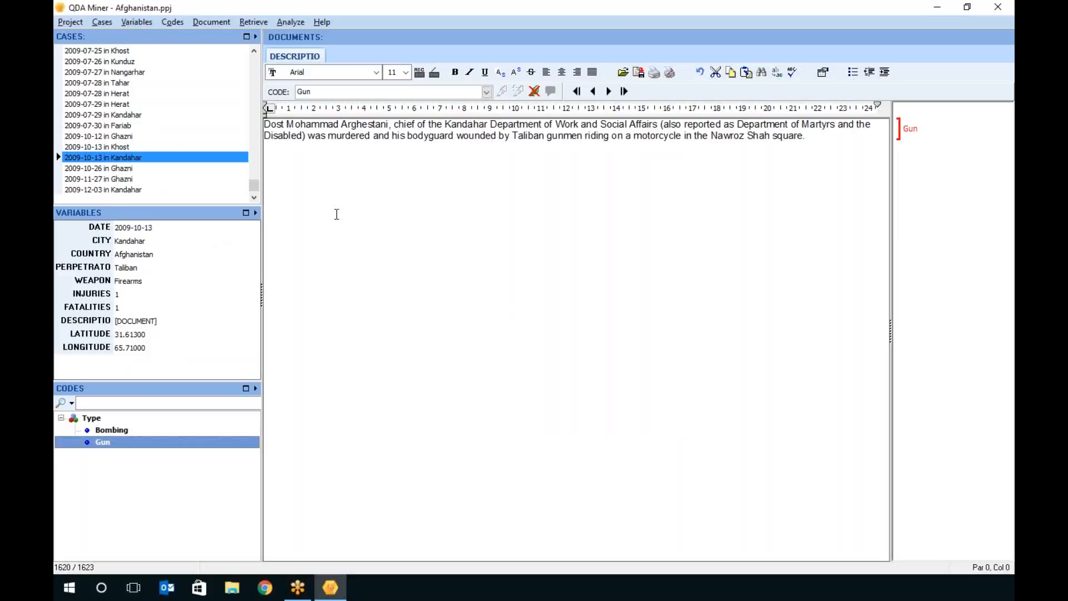
{"action": "left_click", "coordinate": [292, 22]}
{"action": "left_click", "coordinate": [315, 38]}
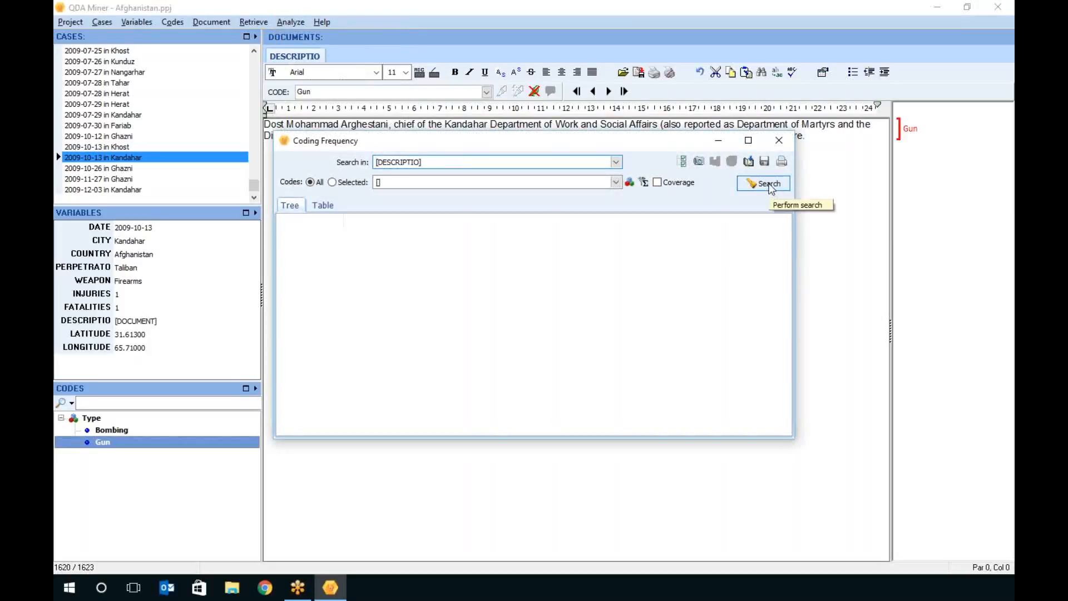
{"action": "left_click", "coordinate": [771, 186]}
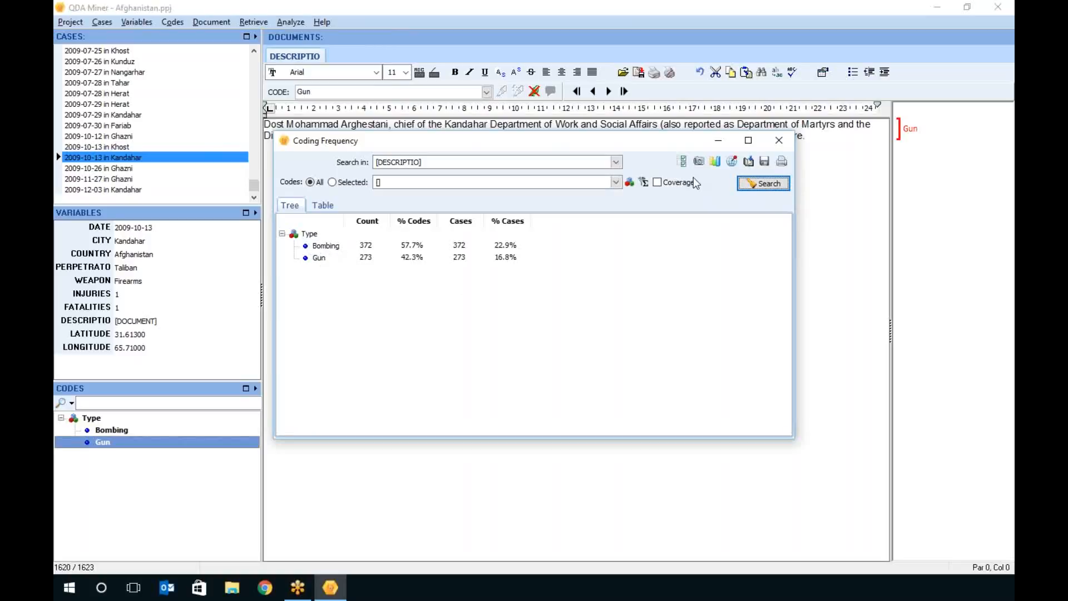
{"action": "left_click", "coordinate": [779, 140]}
Reopen the recent project Election 2008c.ppj, saving the changes to Afghanistan.ppj
{"action": "left_click", "coordinate": [70, 21]}
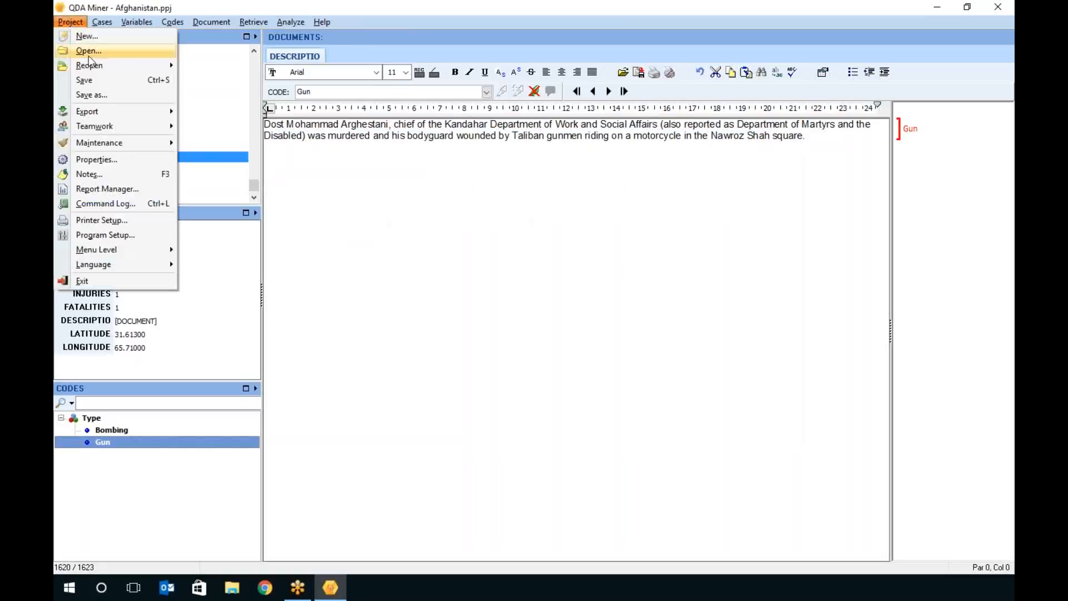
{"action": "mouse_move", "coordinate": [105, 64]}
{"action": "left_click", "coordinate": [359, 92]}
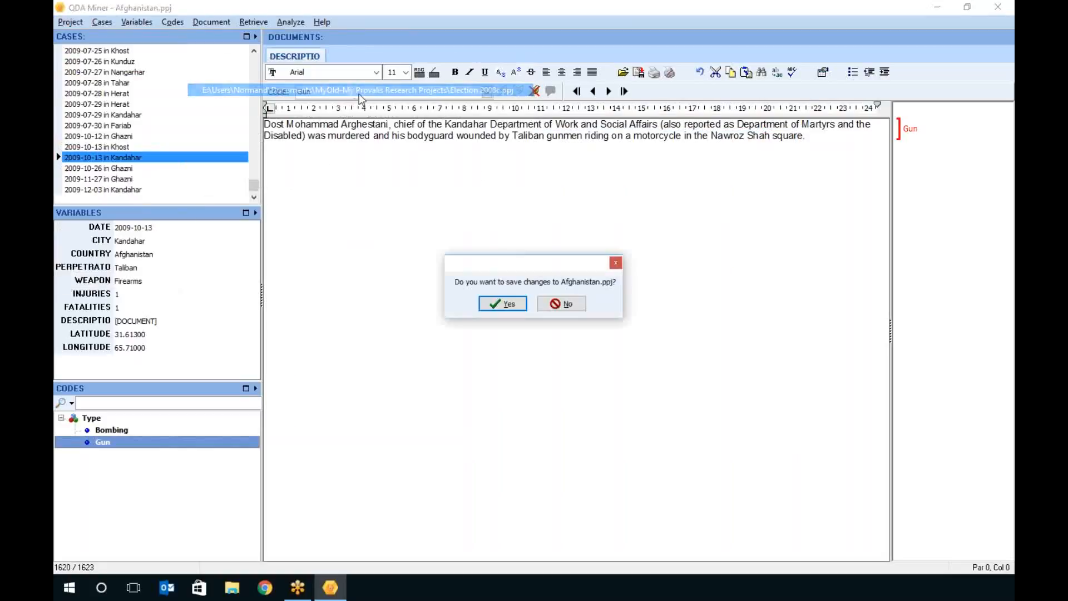
{"action": "key", "text": "Return"}
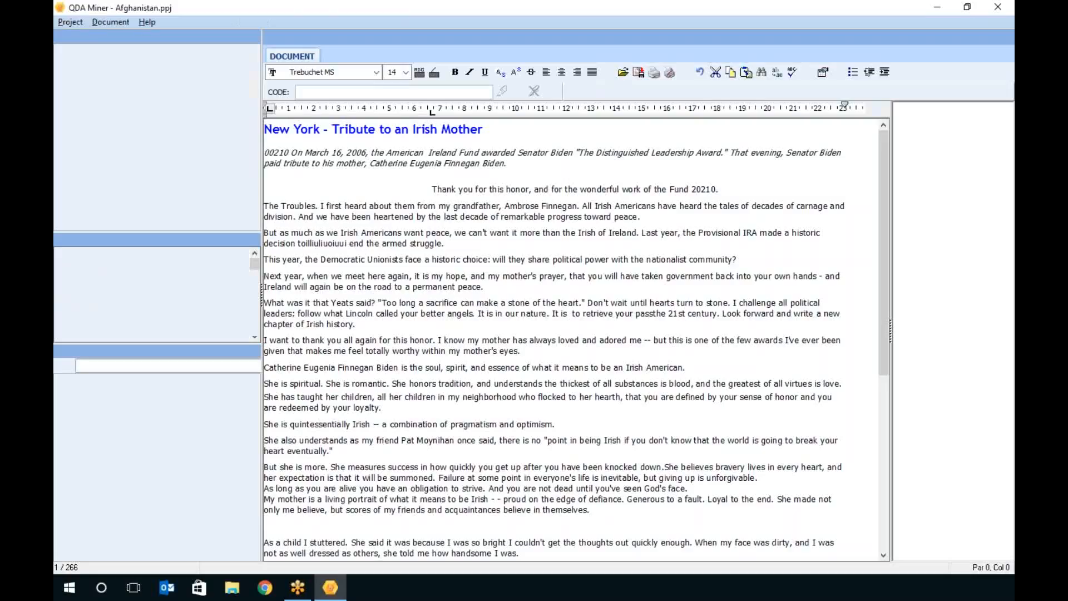
Run a Coding Frequency search on all codes in DOCUMENT and examine the frequencies in the code tree
{"action": "left_click", "coordinate": [291, 22]}
{"action": "left_click", "coordinate": [315, 37]}
{"action": "left_click", "coordinate": [764, 183]}
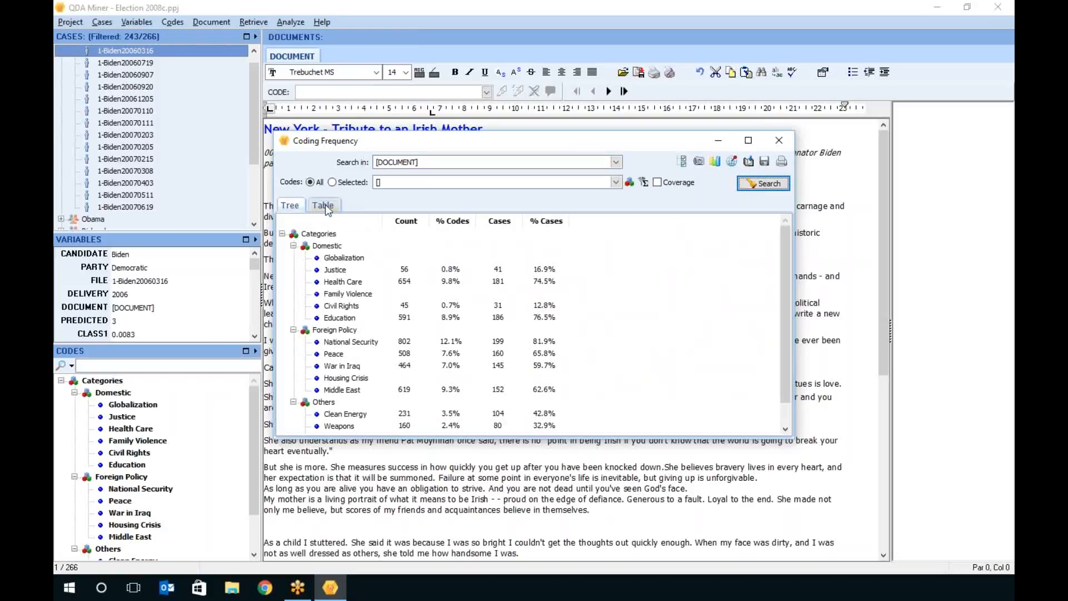
{"action": "left_click", "coordinate": [294, 246]}
{"action": "left_click", "coordinate": [293, 246]}
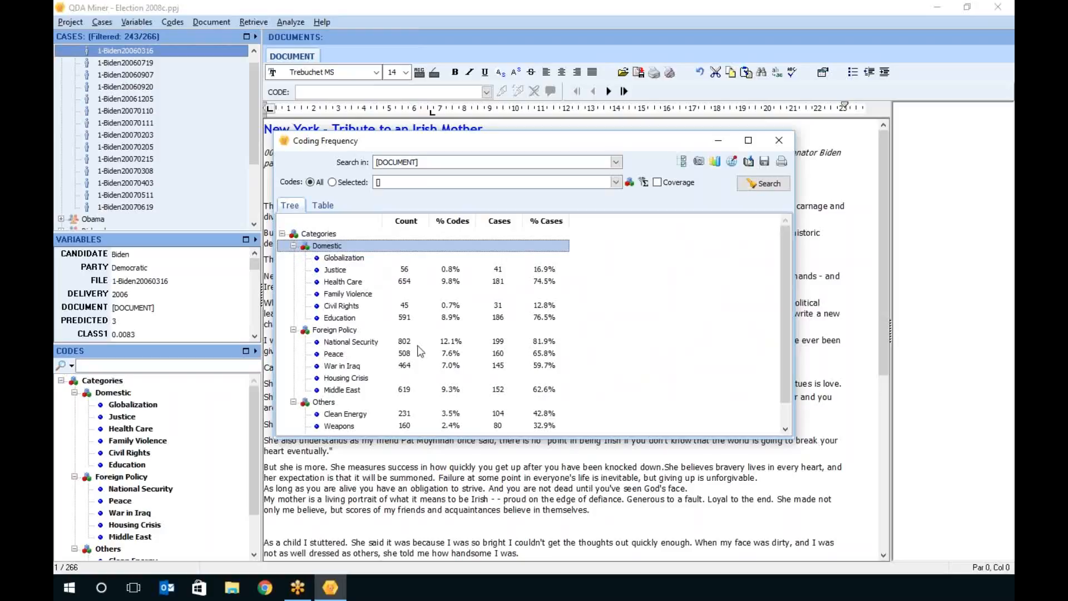
{"action": "scroll", "coordinate": [424, 298], "scroll_direction": "down", "scroll_amount": 1}
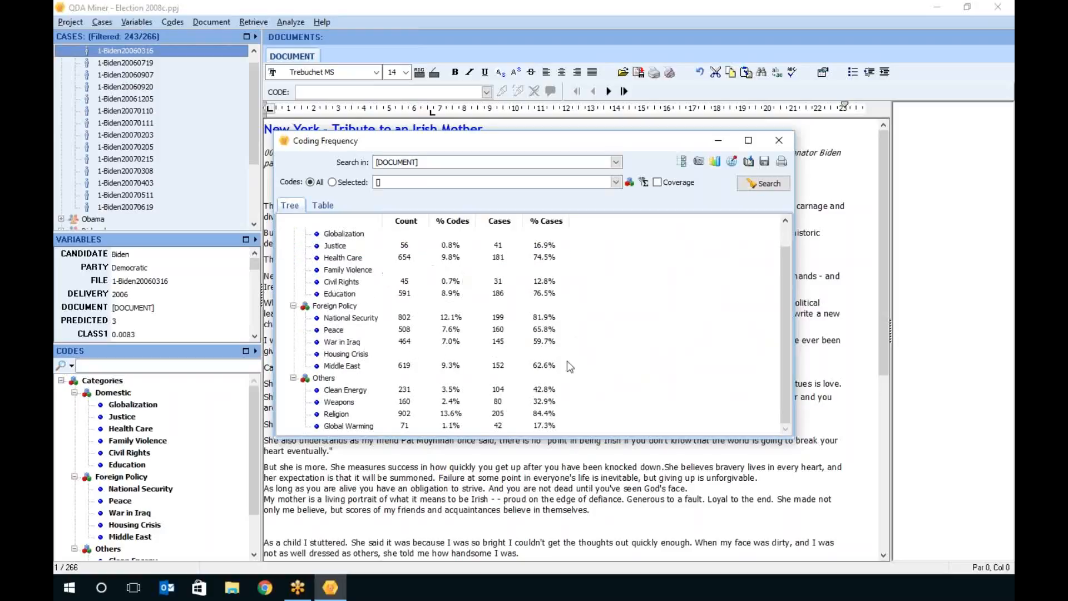
{"action": "scroll", "coordinate": [570, 366], "scroll_direction": "up", "scroll_amount": 1}
{"action": "scroll", "coordinate": [393, 338], "scroll_direction": "down", "scroll_amount": 1}
Chart the Justice through Religion counts from the frequency table as a word cloud, and close the chart and Coding Frequency window
{"action": "left_click", "coordinate": [323, 205]}
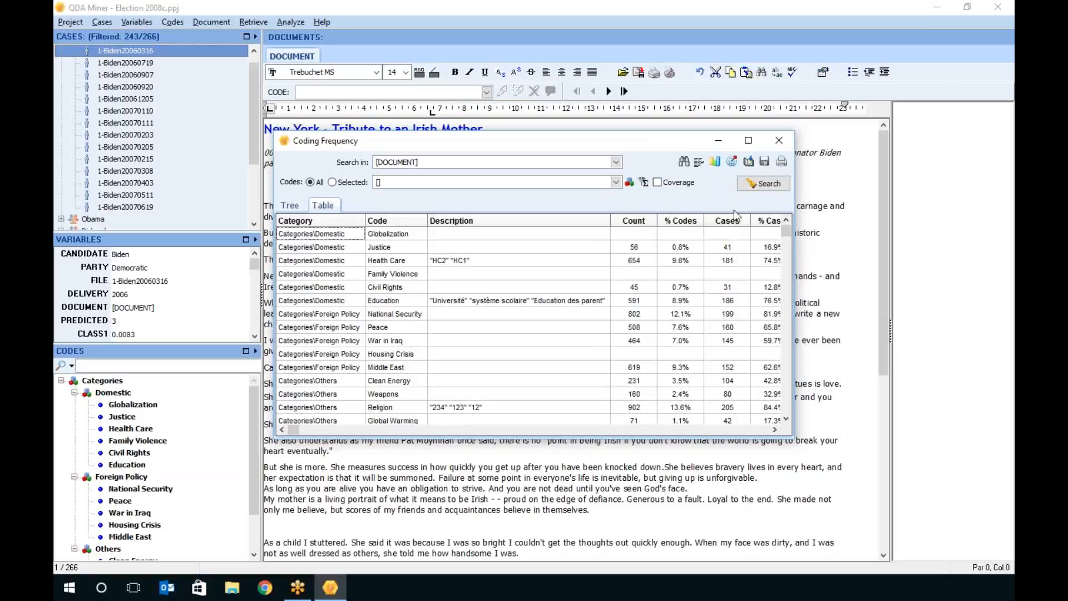
{"action": "left_click_drag", "start_coordinate": [638, 246], "coordinate": [640, 408]}
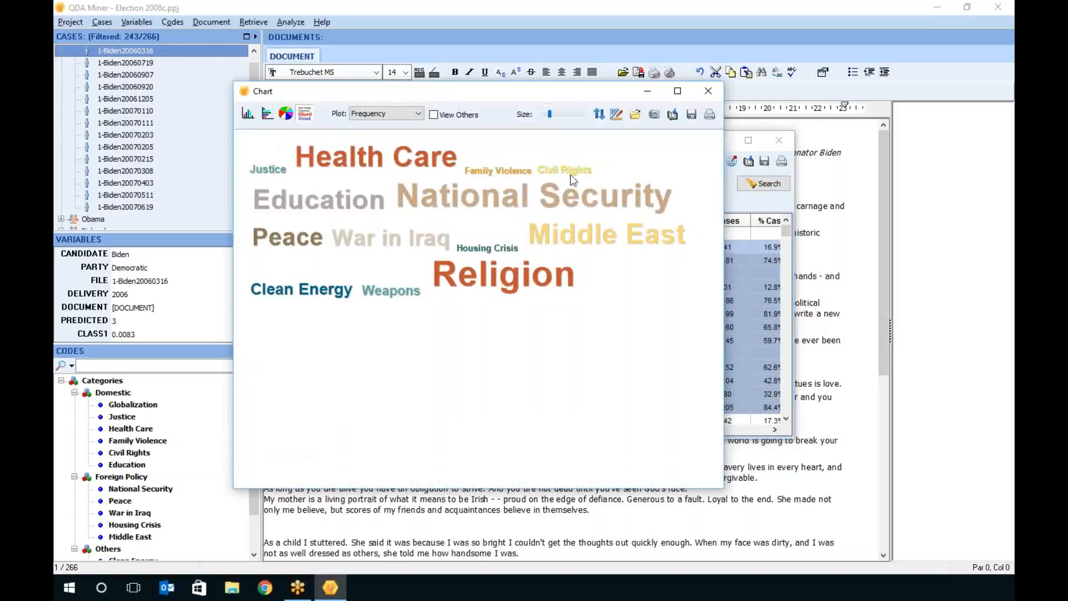
{"action": "left_click", "coordinate": [708, 92]}
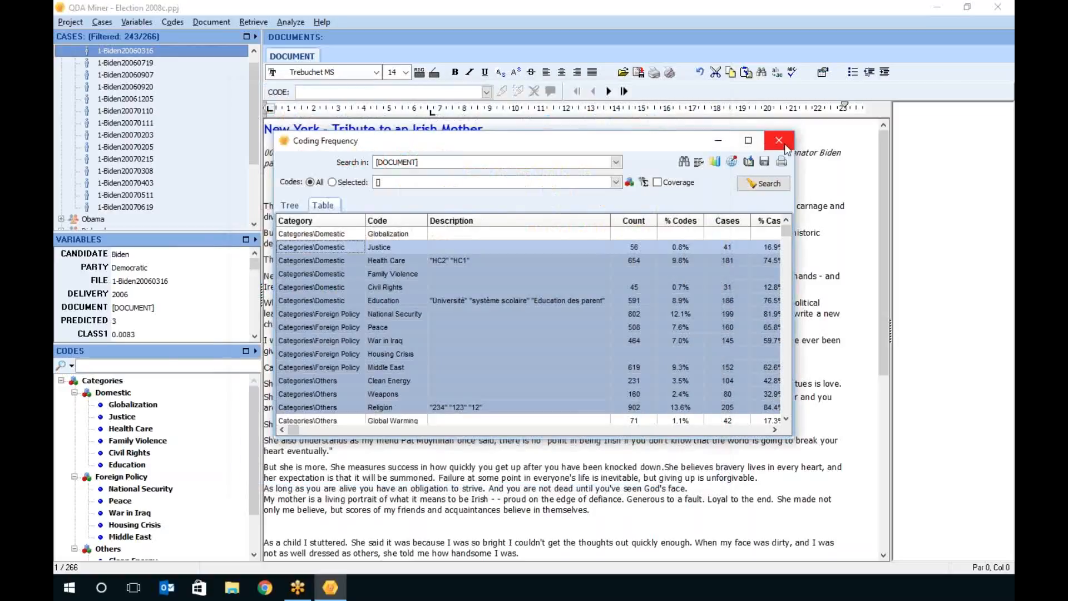
{"action": "left_click", "coordinate": [785, 143]}
Run a Coding by Variables search tabulating all codes by CANDIDATE, and close the resulting crosstab
{"action": "left_click", "coordinate": [290, 21]}
{"action": "left_click", "coordinate": [338, 95]}
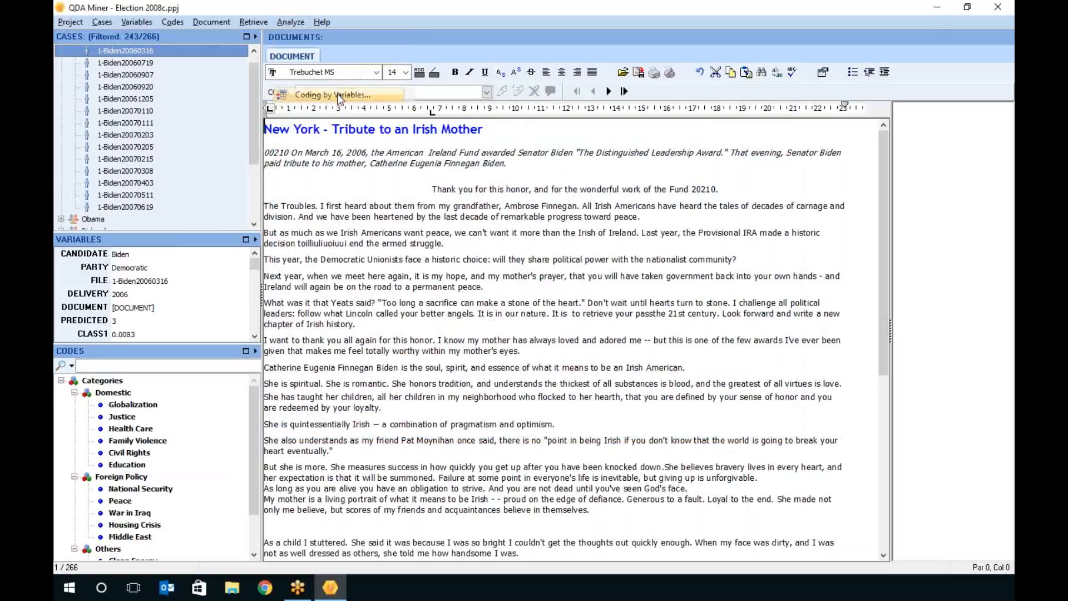
{"action": "left_click", "coordinate": [774, 70]}
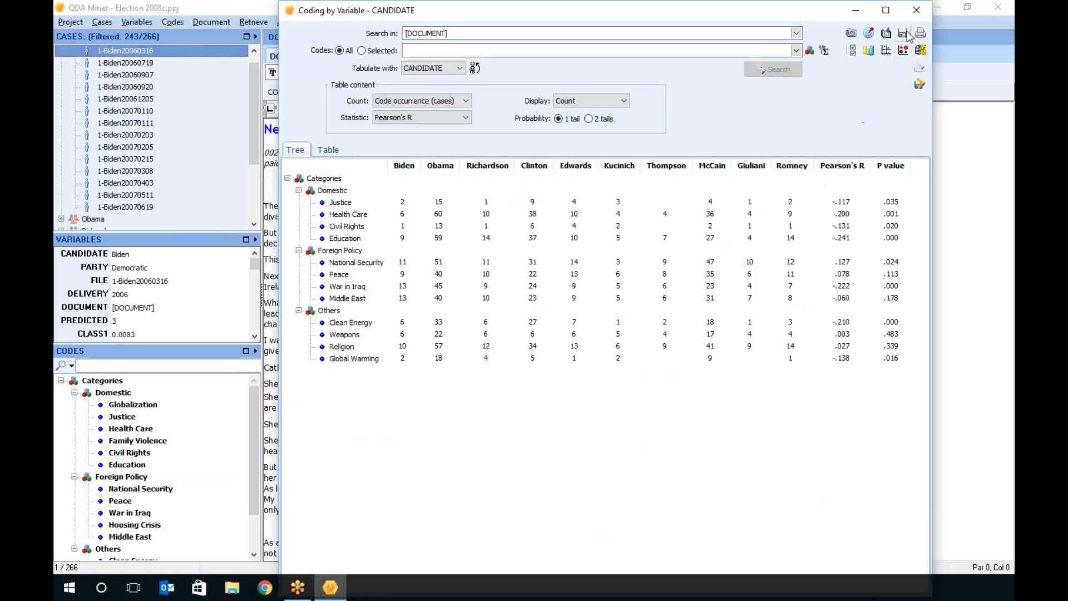
{"action": "left_click", "coordinate": [916, 10]}
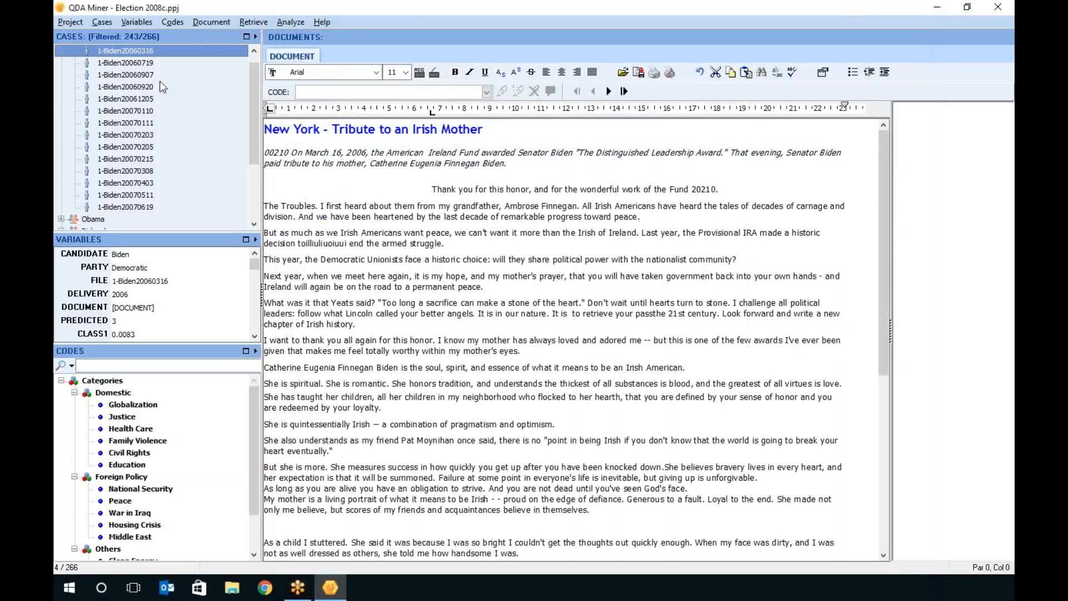
Open the 1-Biden20060920 case and display the Document Overview of its codings below the text
{"action": "left_click", "coordinate": [159, 86]}
{"action": "right_click", "coordinate": [474, 297]}
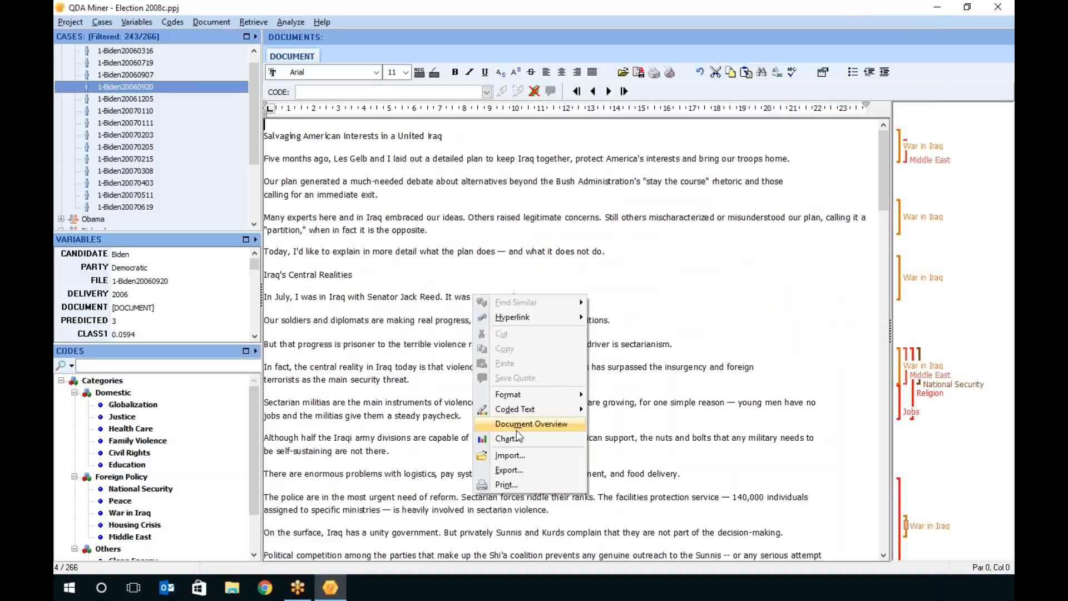
{"action": "left_click", "coordinate": [217, 23]}
{"action": "left_click", "coordinate": [251, 221]}
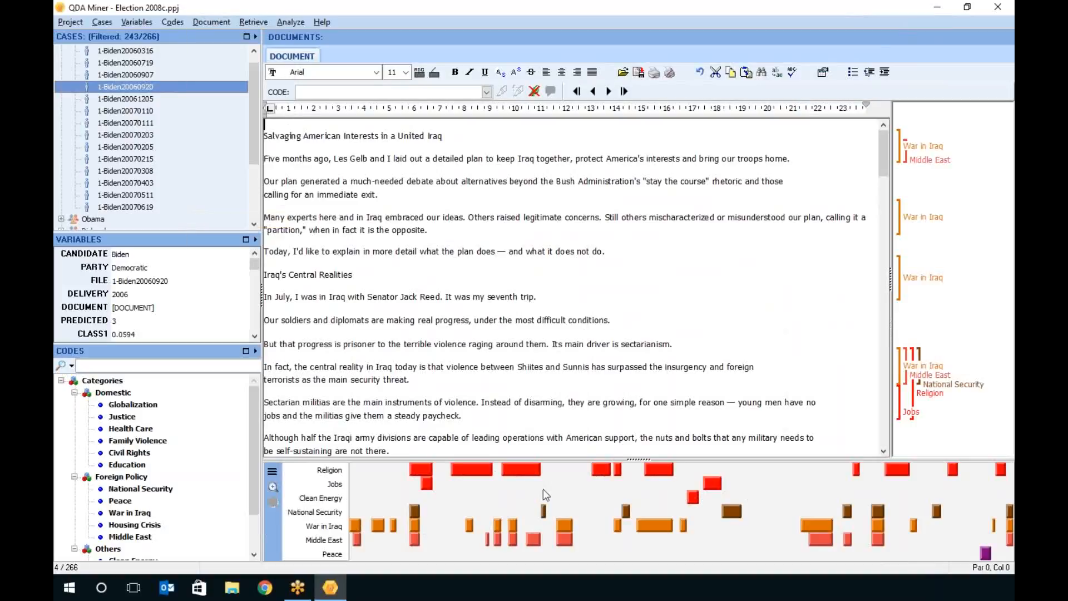
Enlarge the Document Overview and jump from it to a late National Security segment and the third Religion segment
{"action": "left_click_drag", "start_coordinate": [571, 460], "coordinate": [573, 430]}
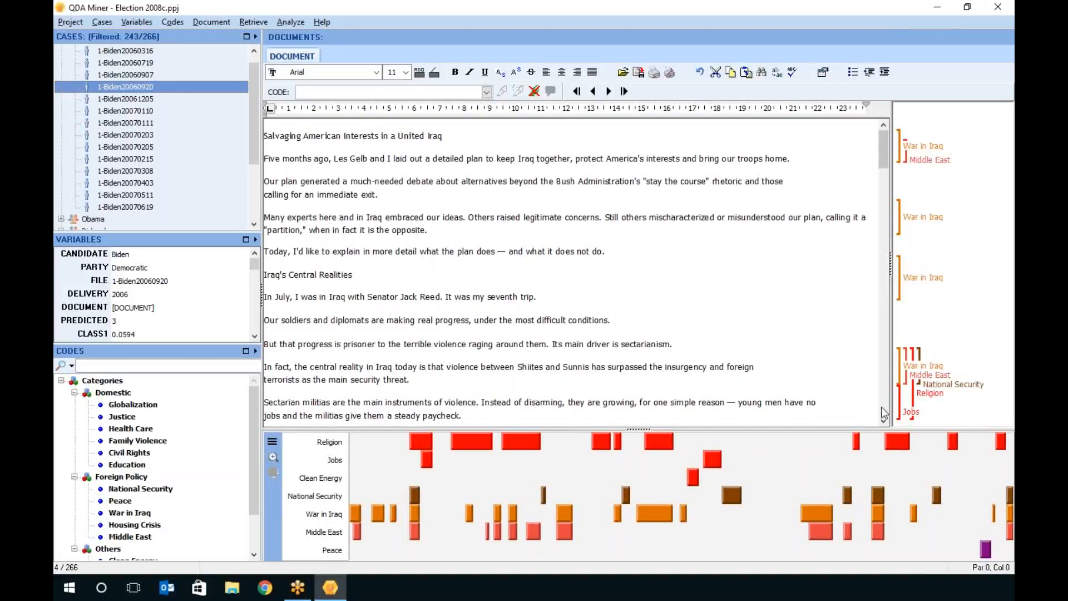
{"action": "left_click", "coordinate": [878, 495]}
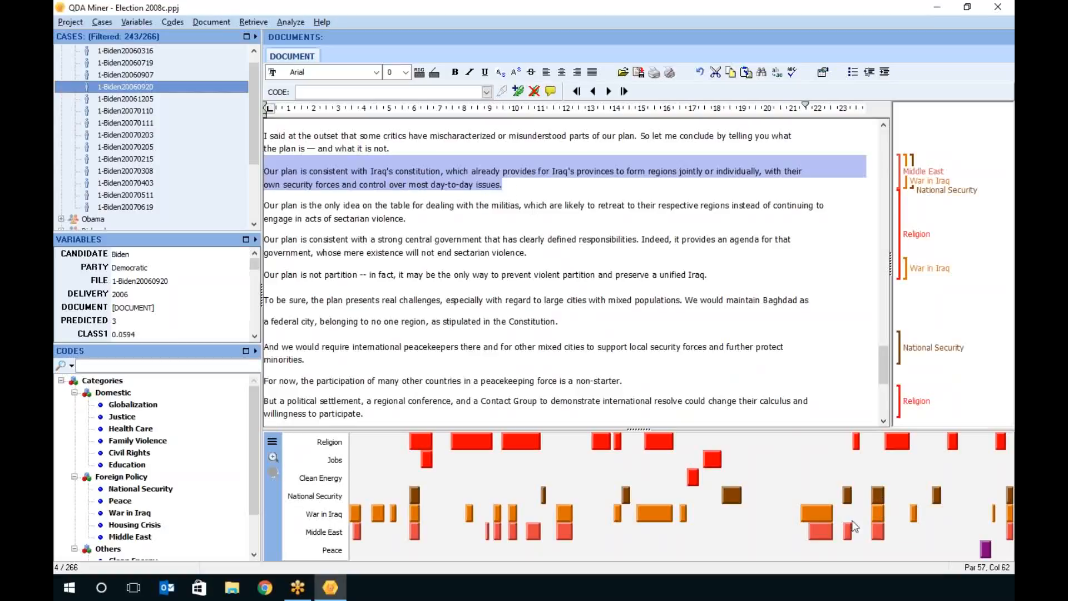
{"action": "left_click", "coordinate": [529, 447]}
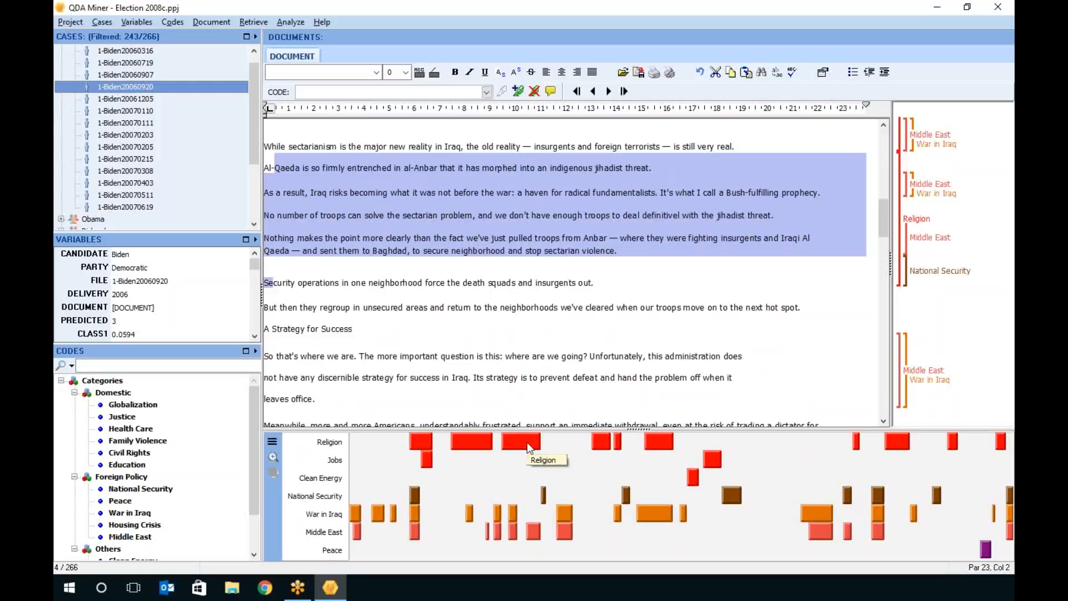
Sort the overview codes by first appearance and view the overviews of the 1-Biden20060907 and 1-Biden20060719 cases
{"action": "left_click", "coordinate": [273, 443]}
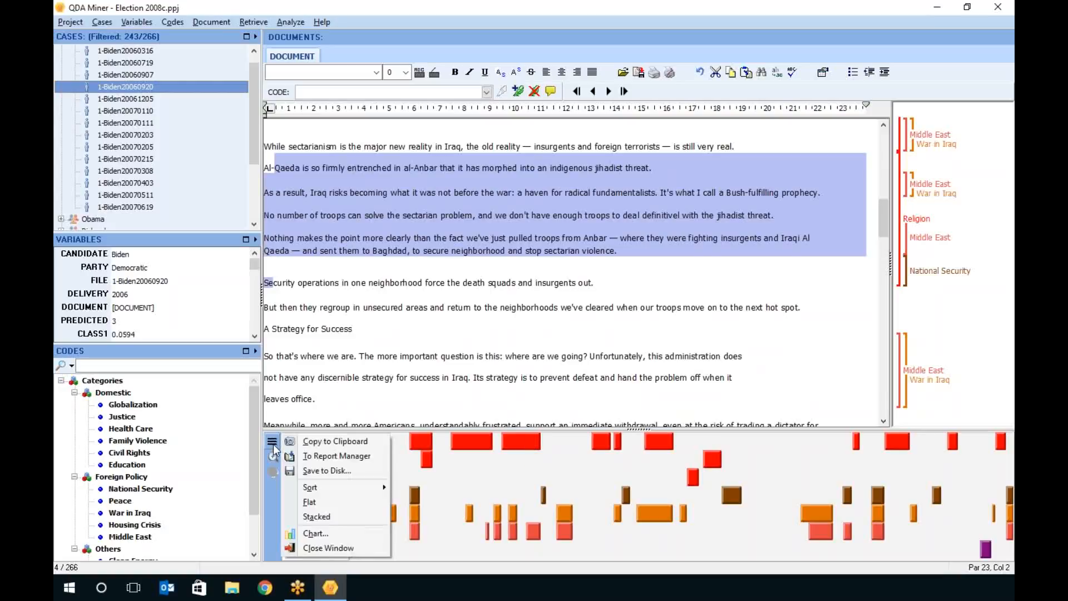
{"action": "mouse_move", "coordinate": [345, 487]}
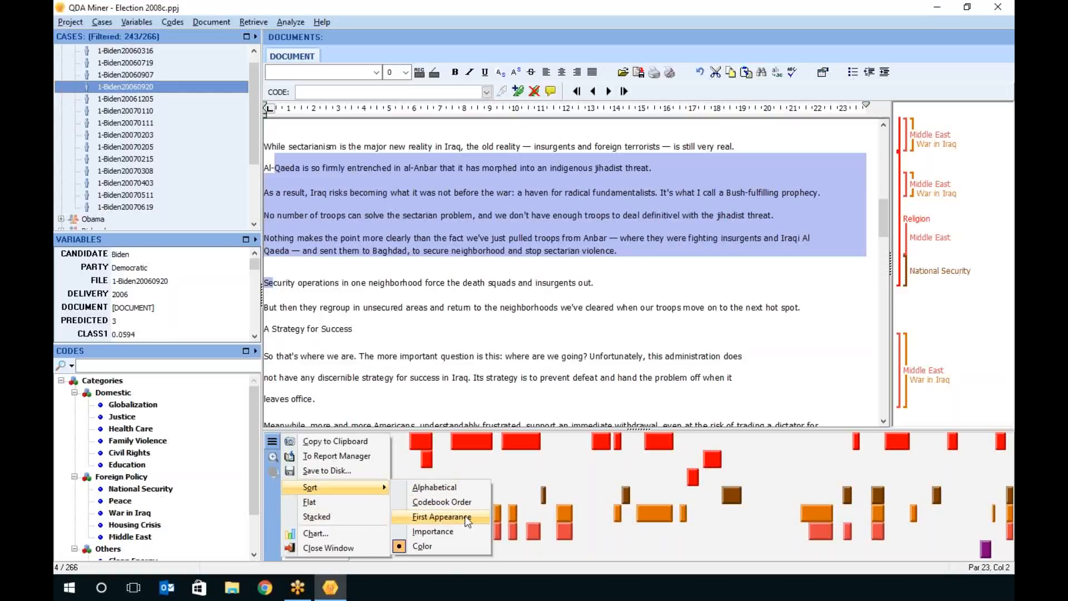
{"action": "left_click", "coordinate": [442, 516]}
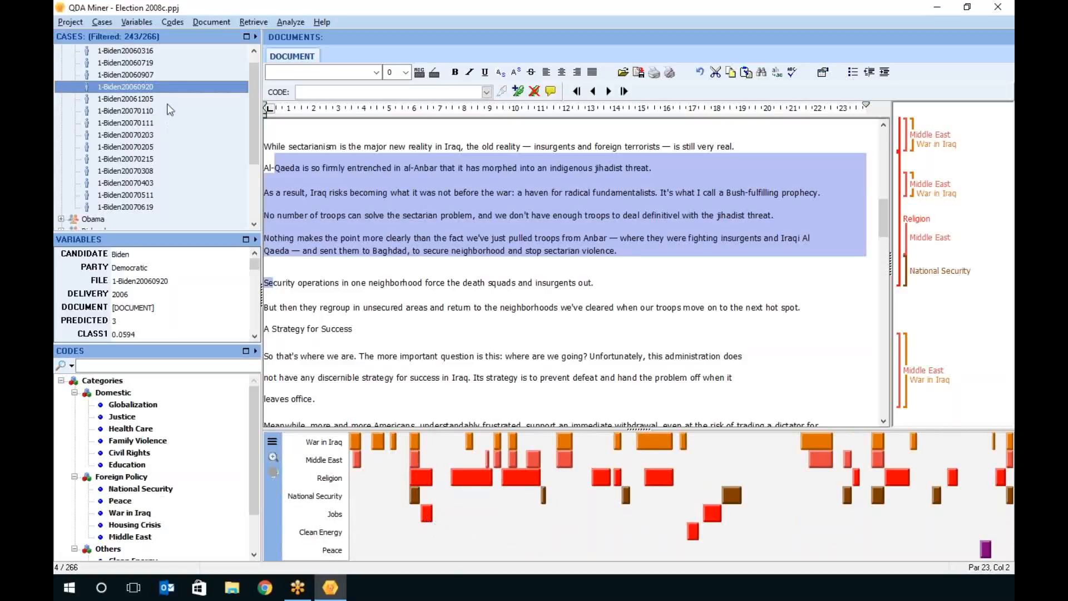
{"action": "left_click", "coordinate": [155, 76]}
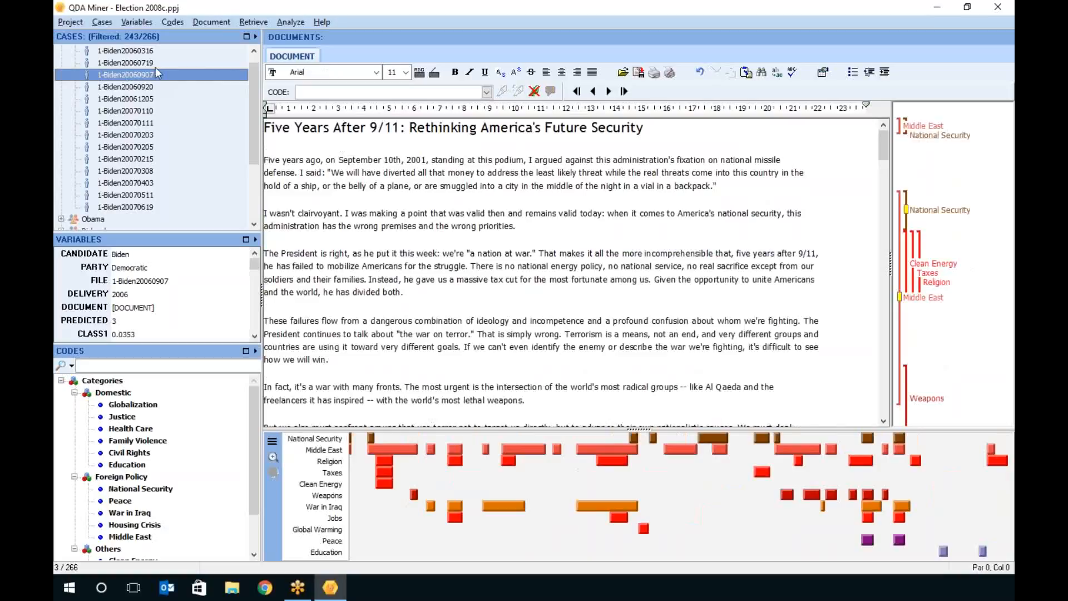
{"action": "key", "text": "Up"}
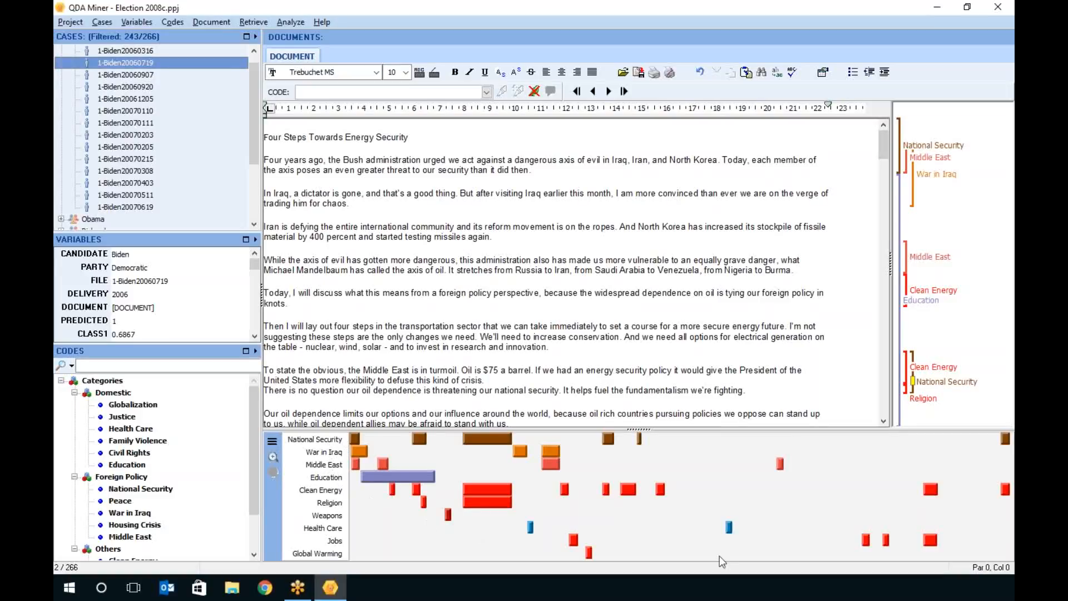
Stack the code segments in the overview and switch the bars to a flat style
{"action": "left_click", "coordinate": [272, 441]}
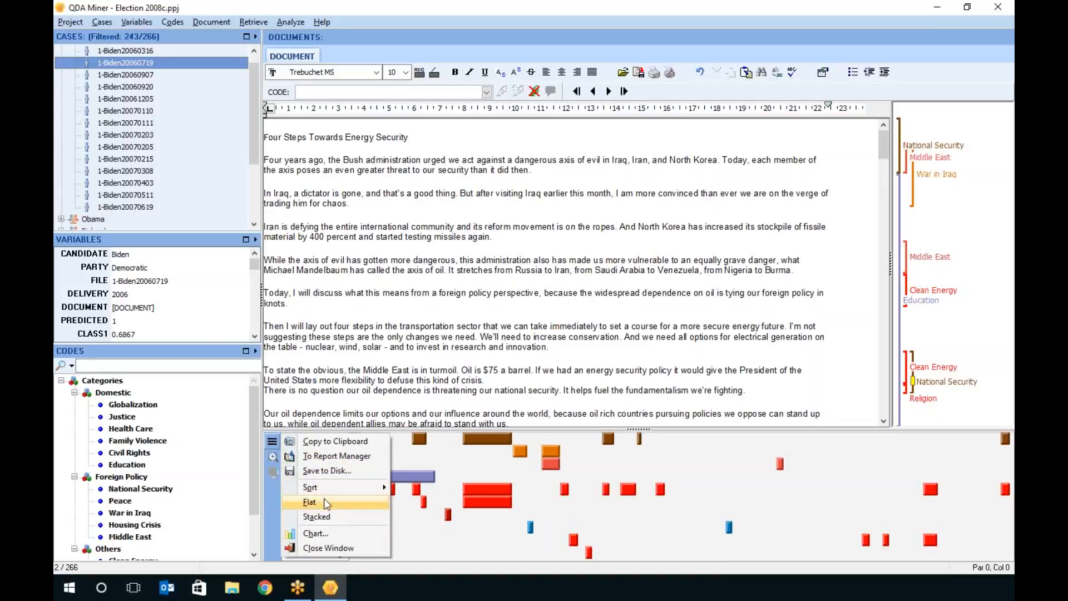
{"action": "left_click", "coordinate": [324, 516]}
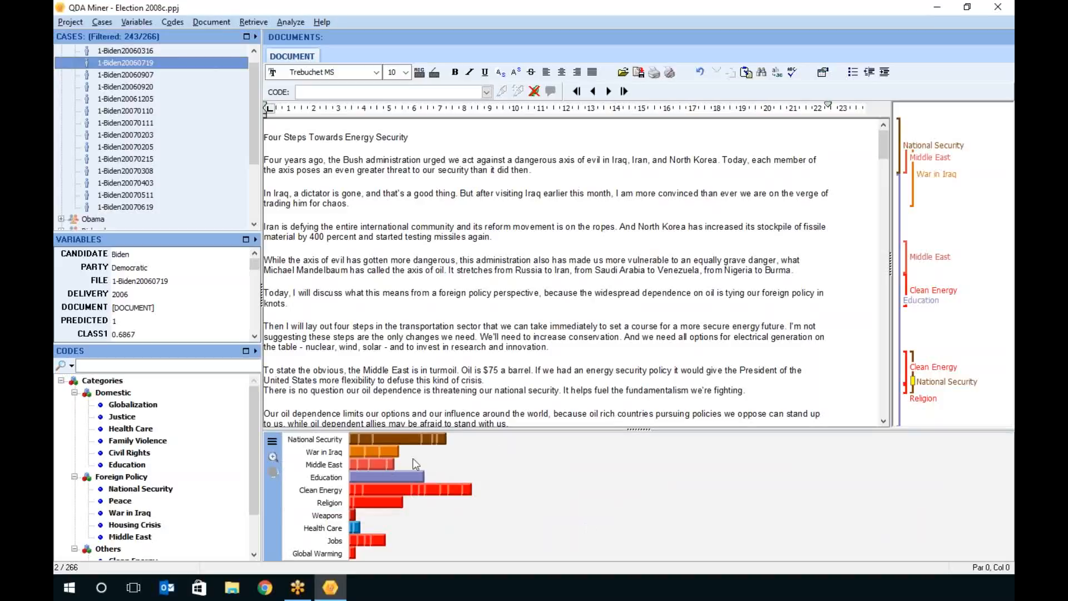
{"action": "left_click", "coordinate": [272, 442]}
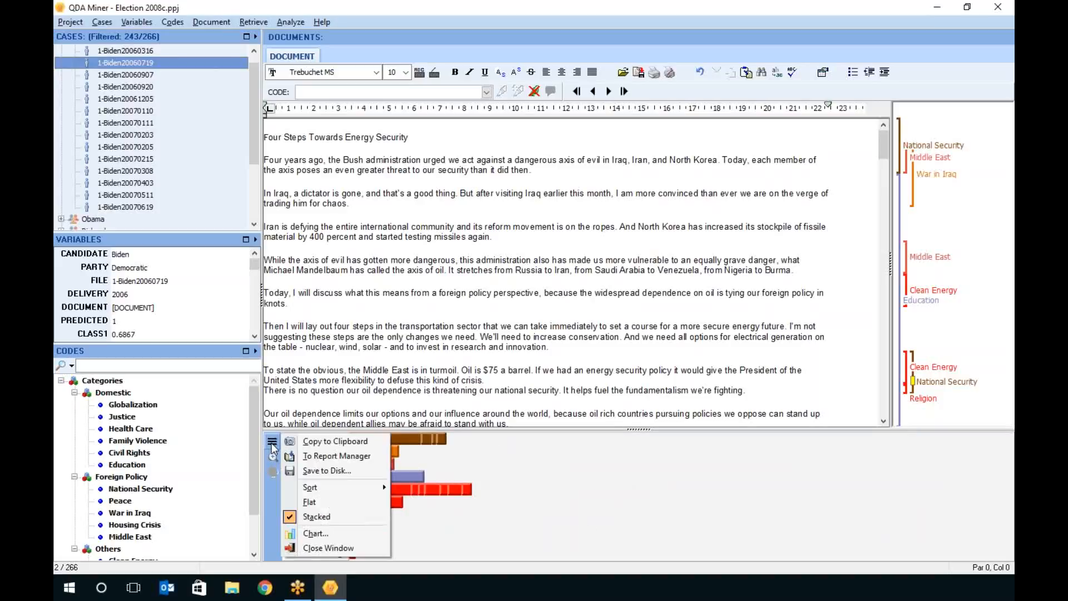
{"action": "left_click", "coordinate": [324, 502]}
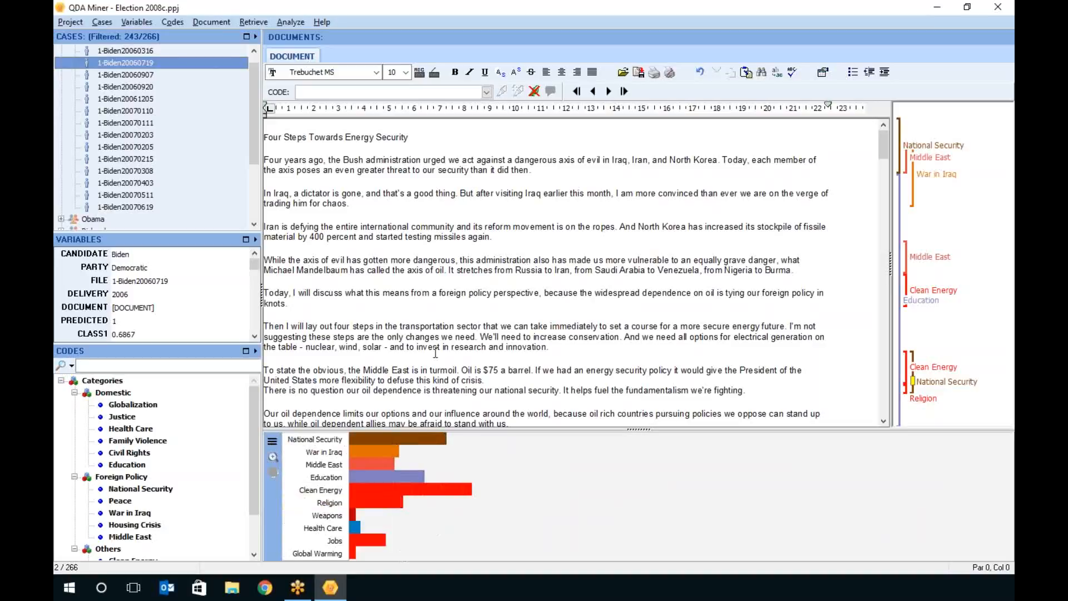
Sort the overview of the 1-Biden20061205 case by importance and advance to the 1-Biden20070111 case
{"action": "left_click", "coordinate": [155, 76]}
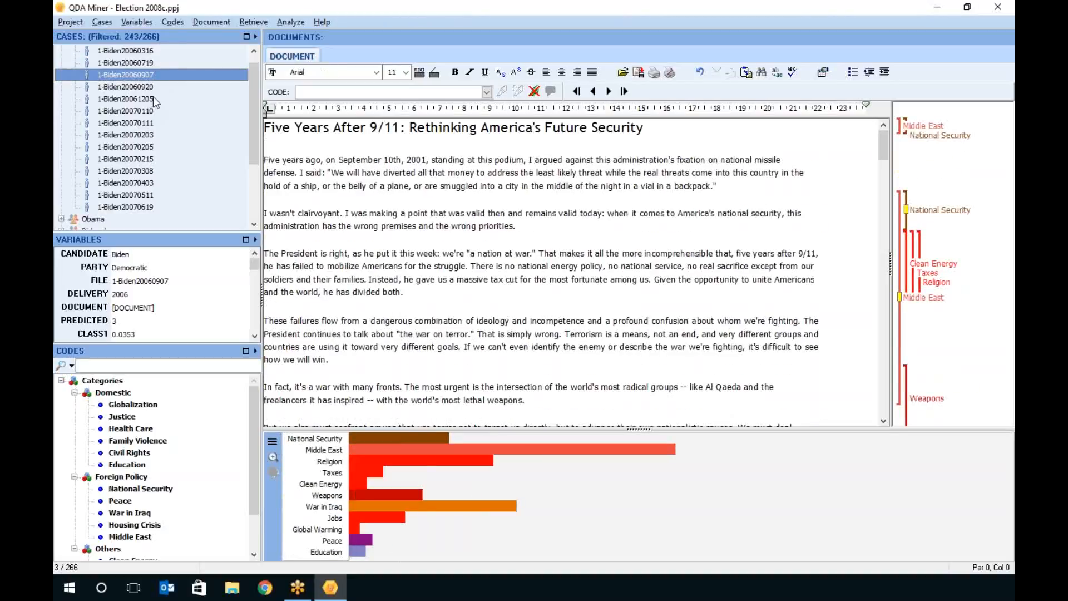
{"action": "left_click", "coordinate": [155, 99]}
{"action": "left_click", "coordinate": [272, 442]}
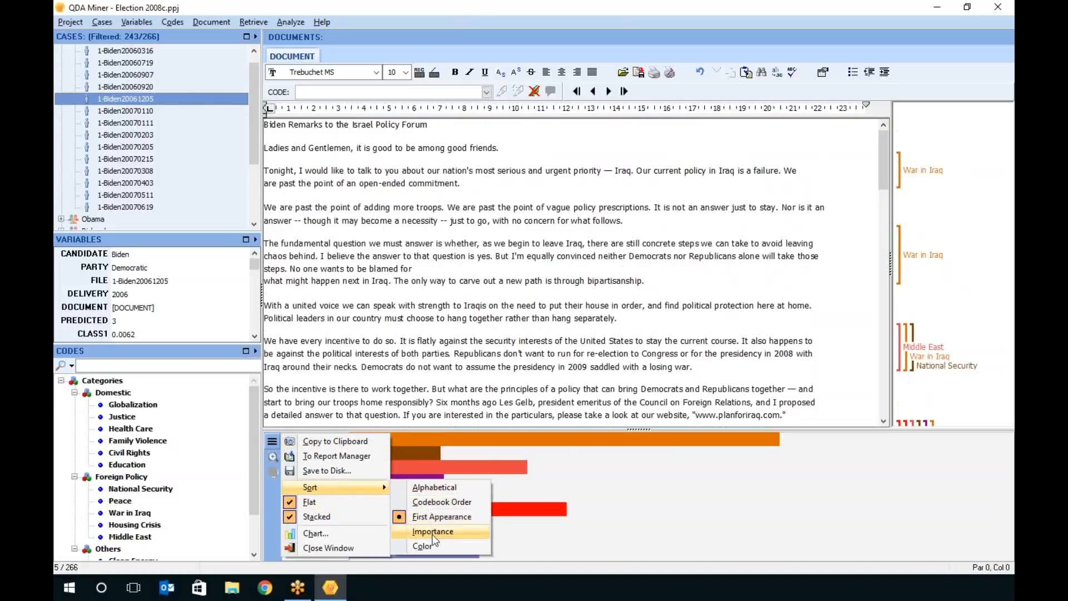
{"action": "left_click", "coordinate": [451, 527]}
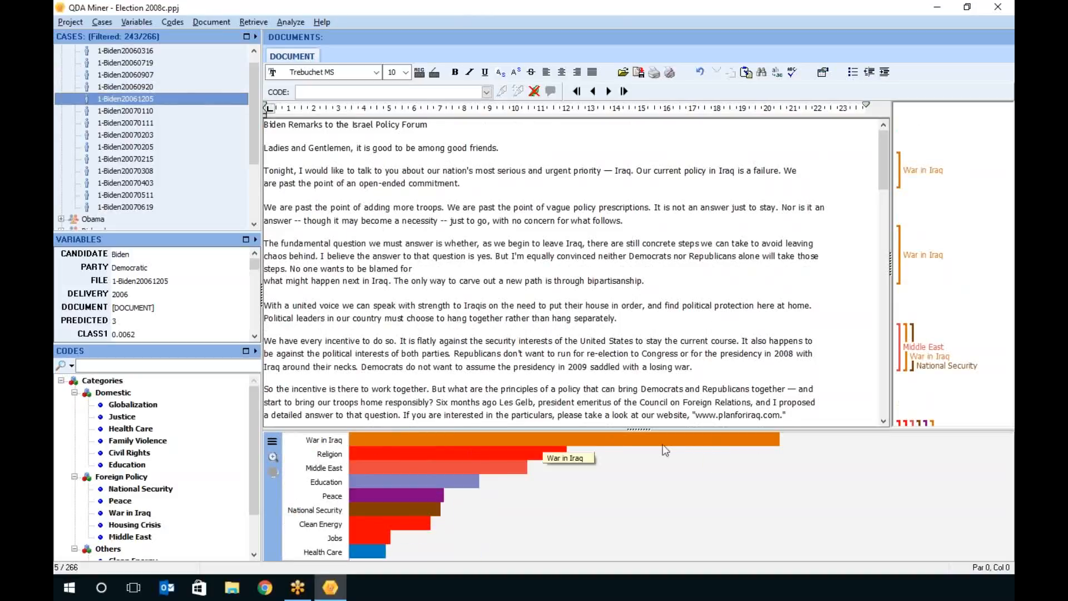
{"action": "left_click", "coordinate": [609, 92]}
{"action": "left_click", "coordinate": [611, 93]}
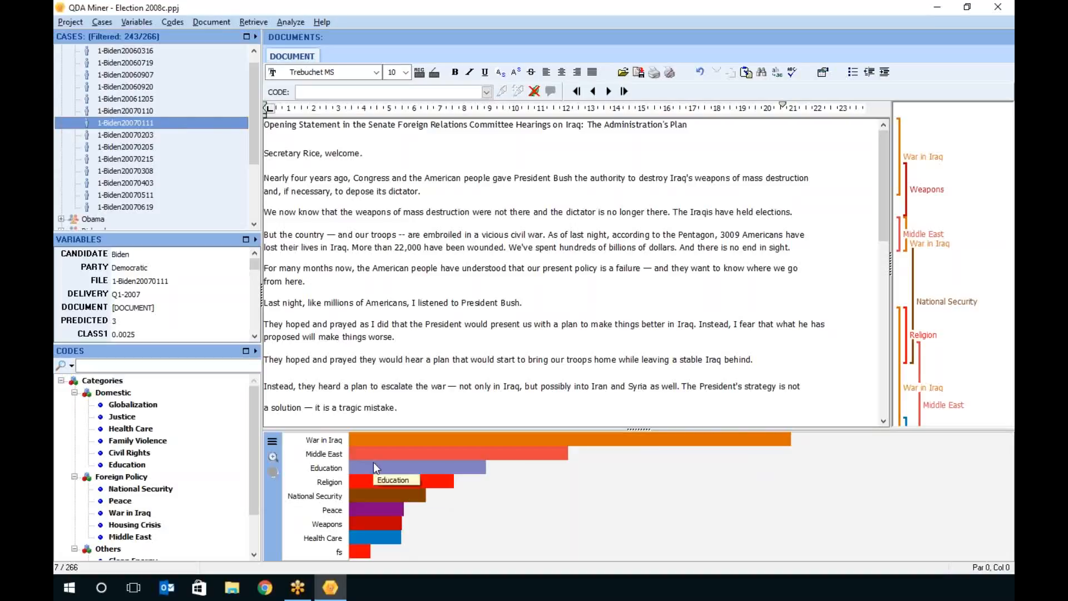
Turn off stacking in the overview and jump to each of the two Health Care segments in the text
{"action": "left_click", "coordinate": [272, 442]}
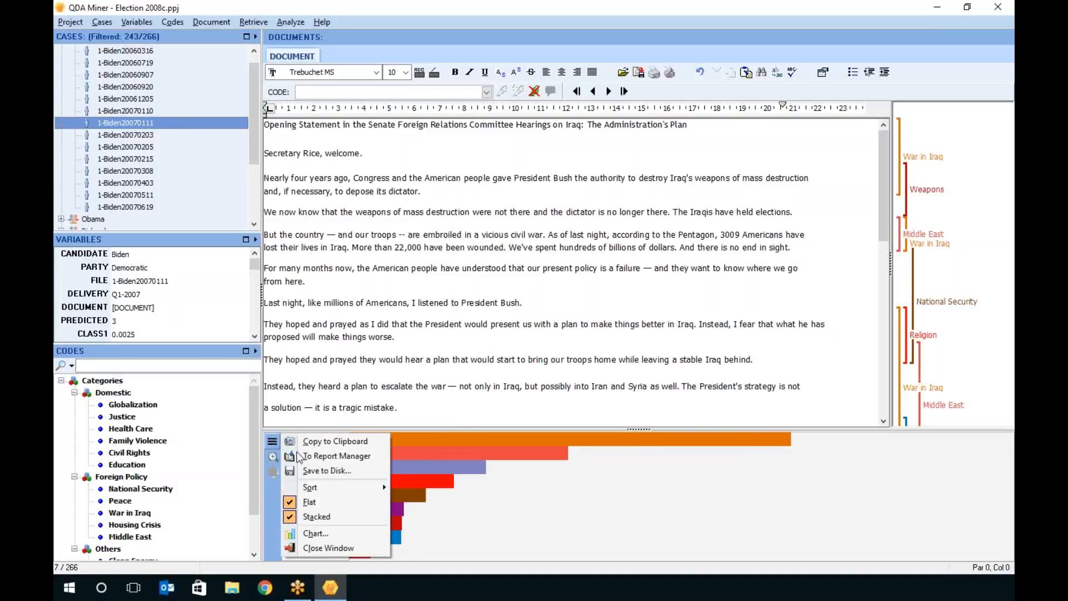
{"action": "left_click", "coordinate": [319, 515]}
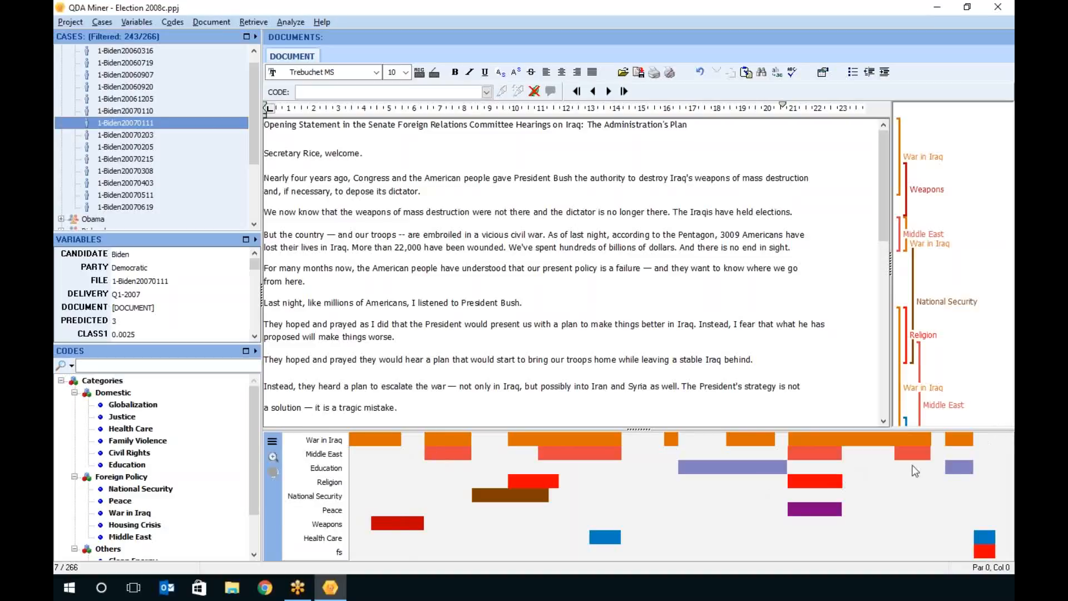
{"action": "left_click", "coordinate": [611, 537]}
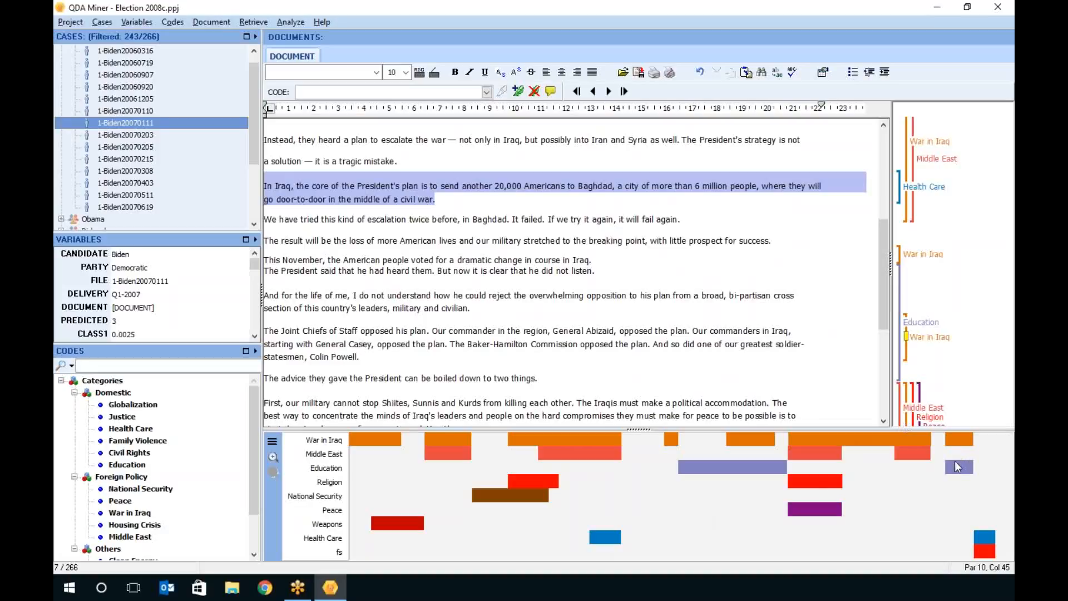
{"action": "left_click", "coordinate": [986, 537]}
{"action": "left_click", "coordinate": [988, 538]}
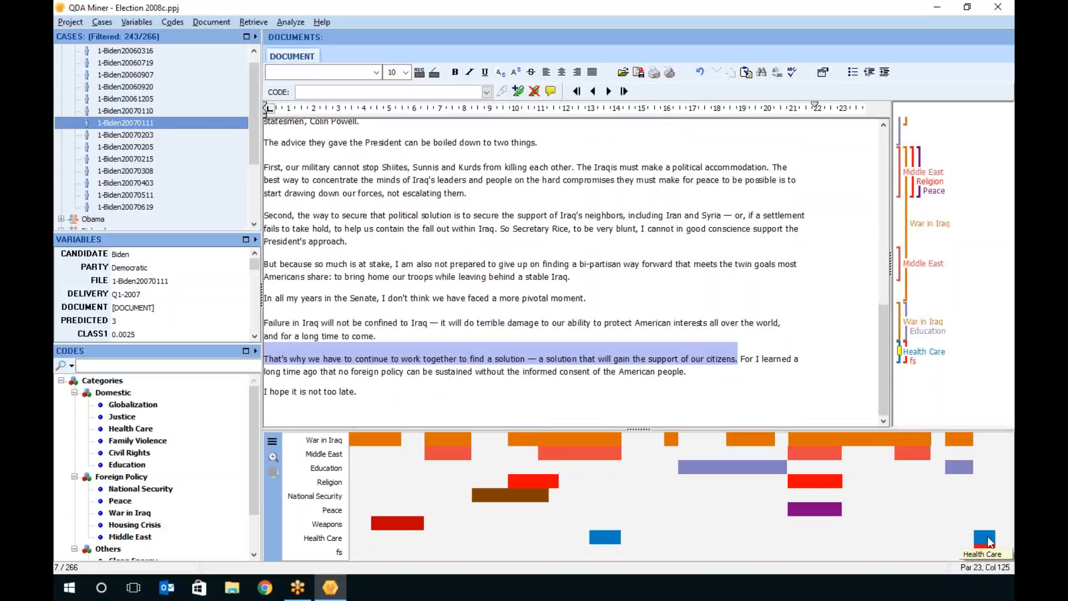
Chart the overview's codings as a pie chart and step back through the cases to 1-Biden20060920
{"action": "left_click", "coordinate": [272, 441]}
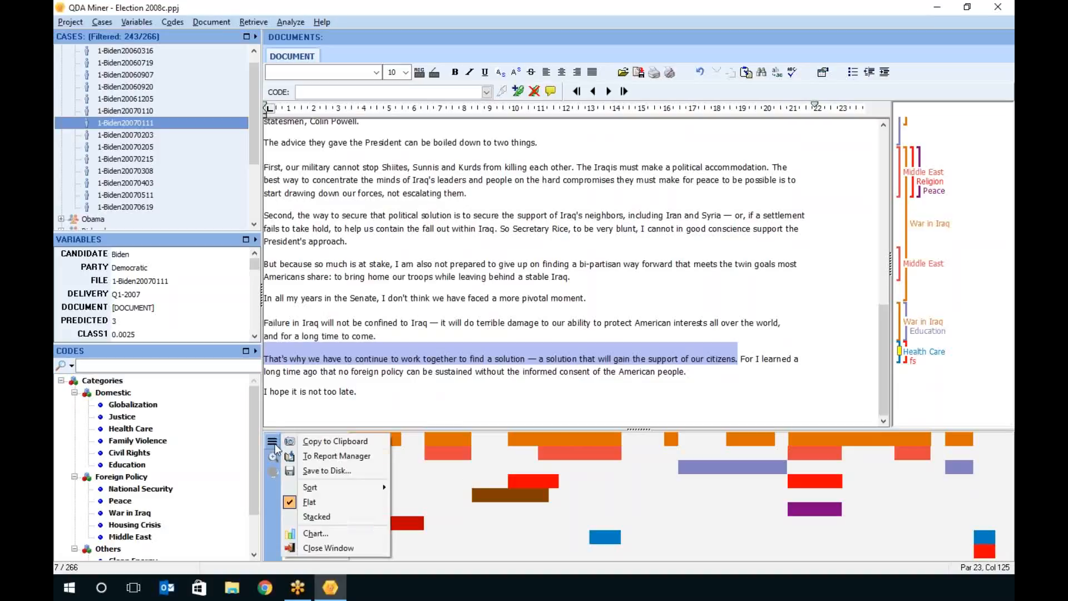
{"action": "left_click", "coordinate": [326, 532]}
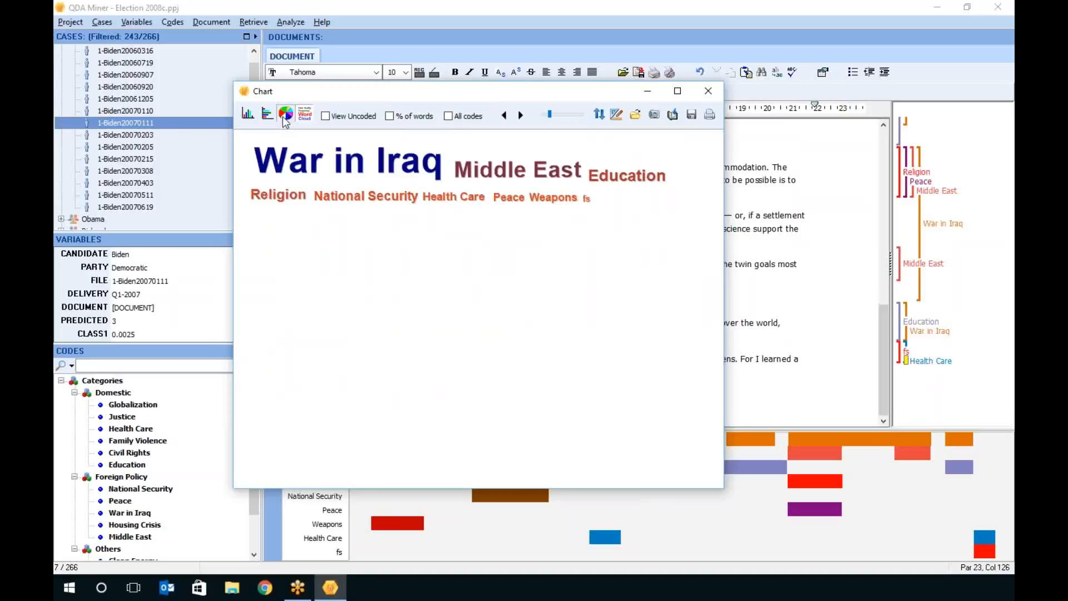
{"action": "left_click", "coordinate": [286, 114]}
{"action": "left_click", "coordinate": [503, 115]}
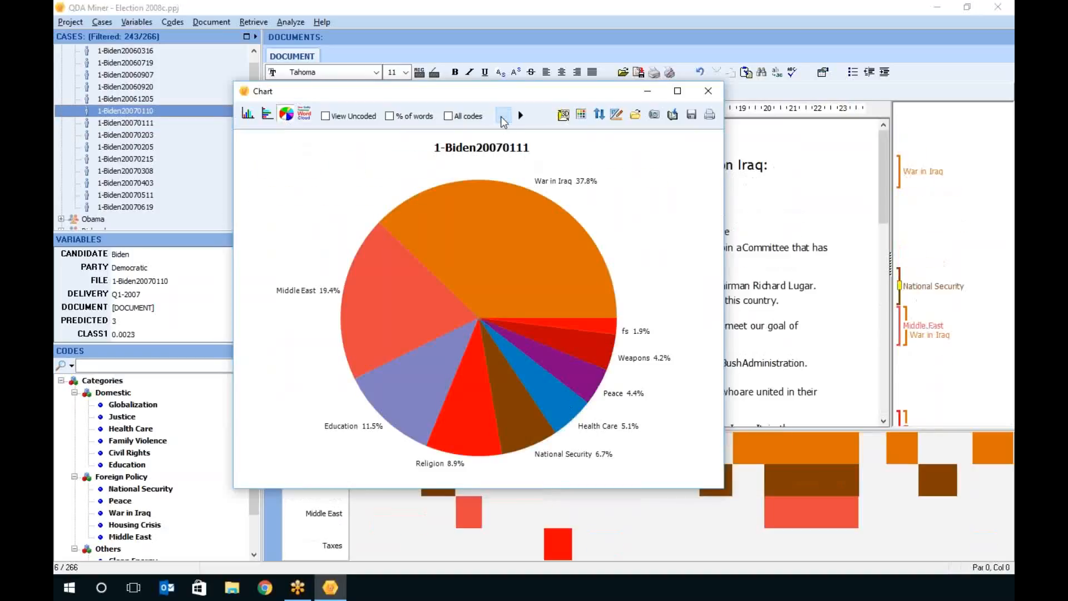
{"action": "left_click", "coordinate": [504, 116]}
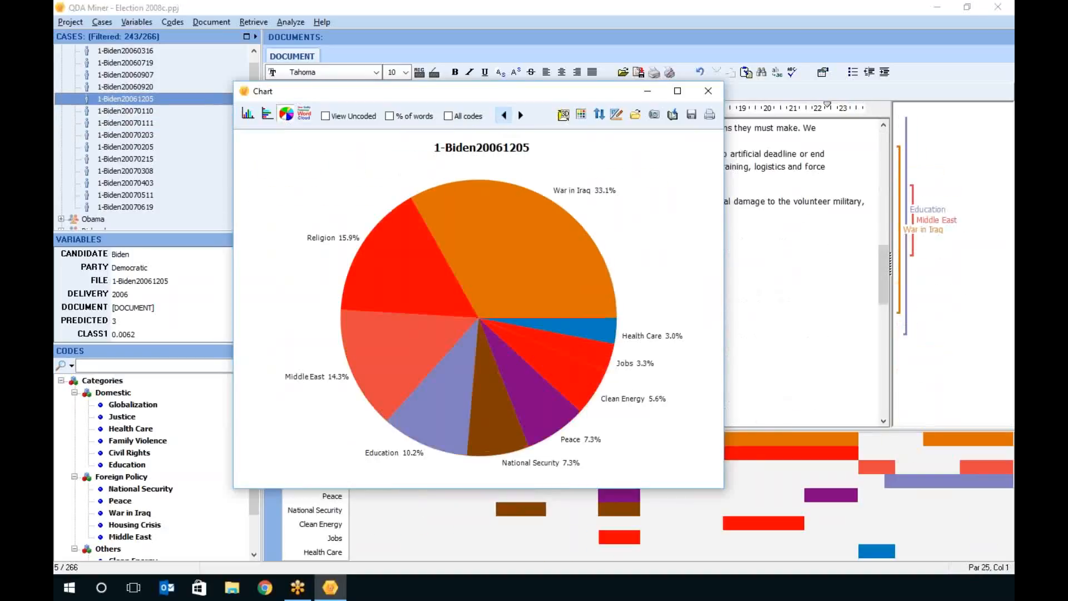
{"action": "left_click", "coordinate": [503, 116]}
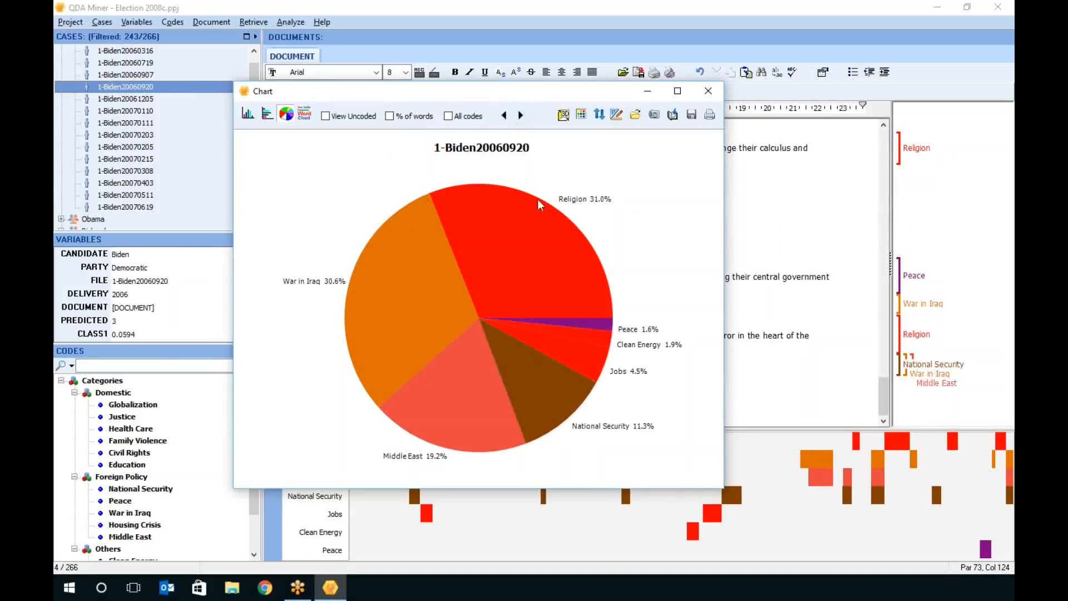
Display the pie chart in 3D, step back to the 1-Biden20060907 case and close the chart
{"action": "left_click", "coordinate": [564, 114]}
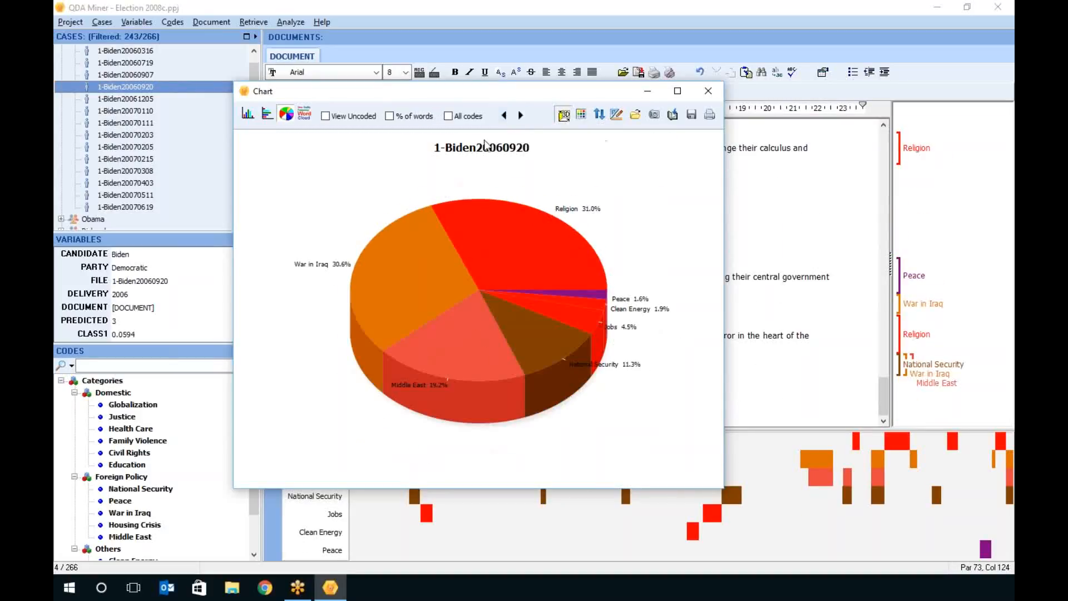
{"action": "left_click", "coordinate": [503, 117]}
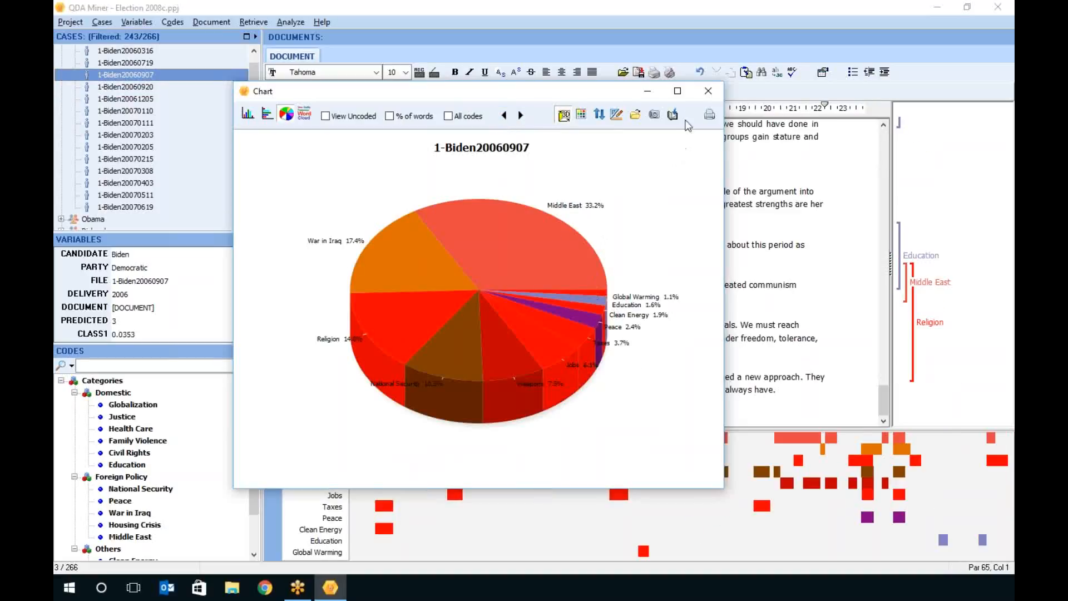
{"action": "left_click", "coordinate": [708, 91]}
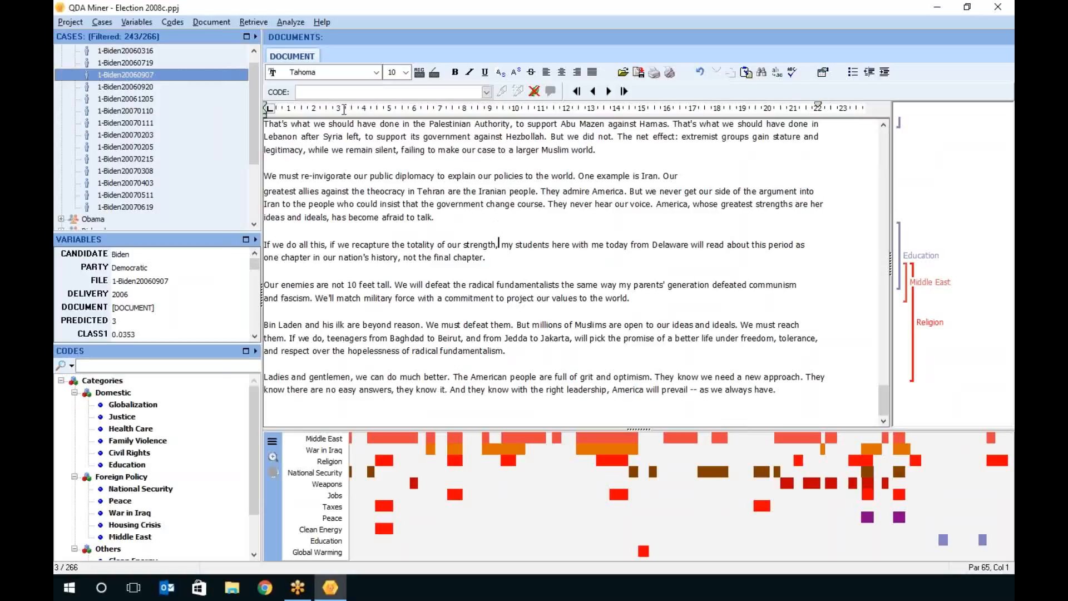
Open the Coding Co-occurrences analysis on DOCUMENT and display its dendrogram of codes
{"action": "left_click", "coordinate": [291, 21]}
{"action": "left_click", "coordinate": [303, 51]}
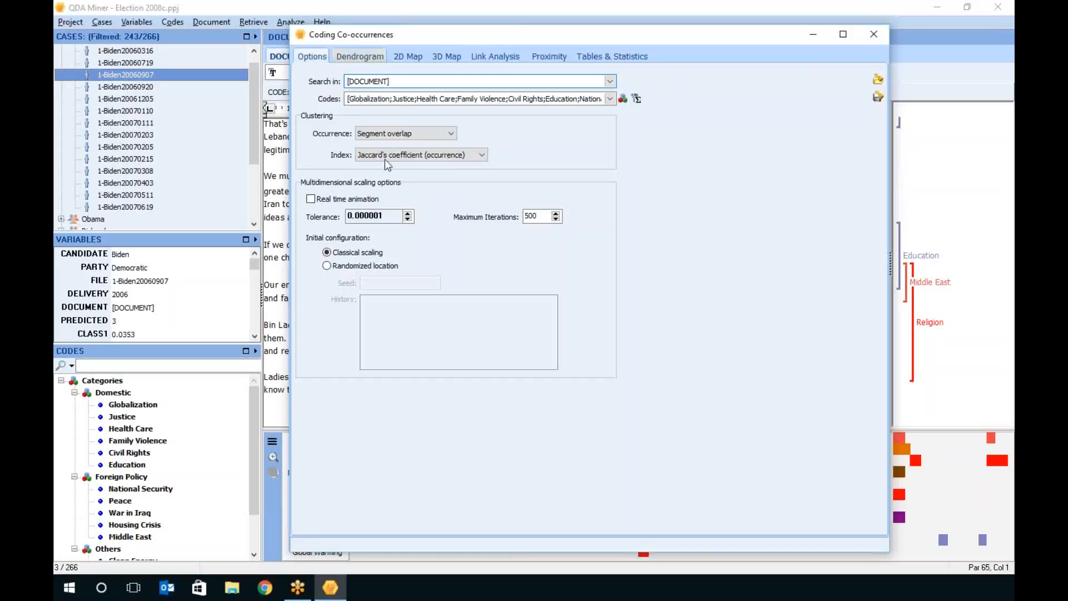
{"action": "left_click_drag", "start_coordinate": [443, 35], "coordinate": [443, 47]}
{"action": "left_click", "coordinate": [380, 69]}
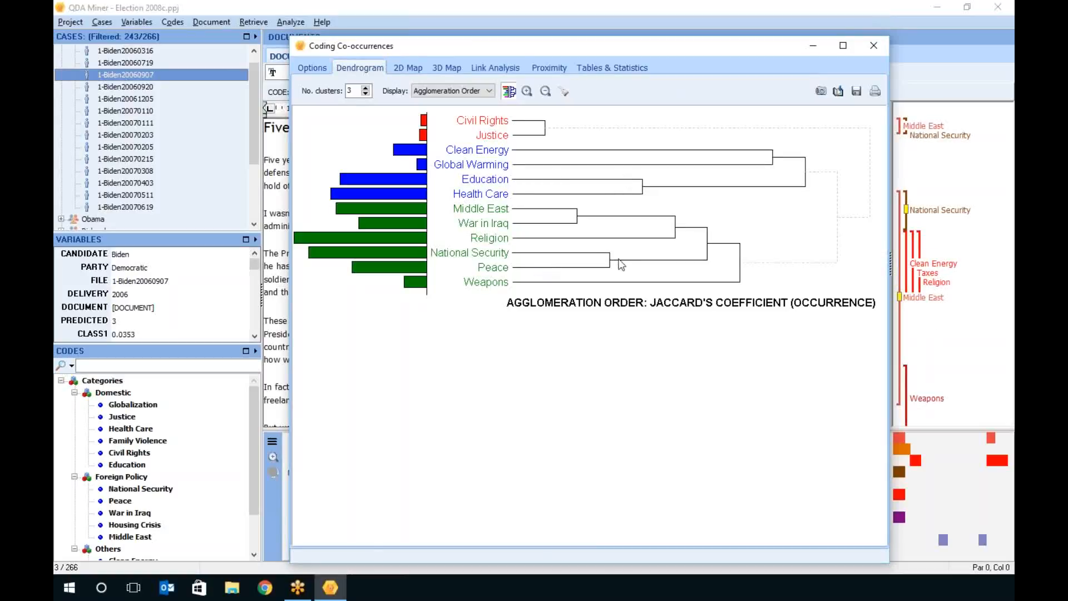
View the 2D and 3D concept maps, and select the dendrogram cluster running from Middle East to Weapons
{"action": "left_click", "coordinate": [411, 68]}
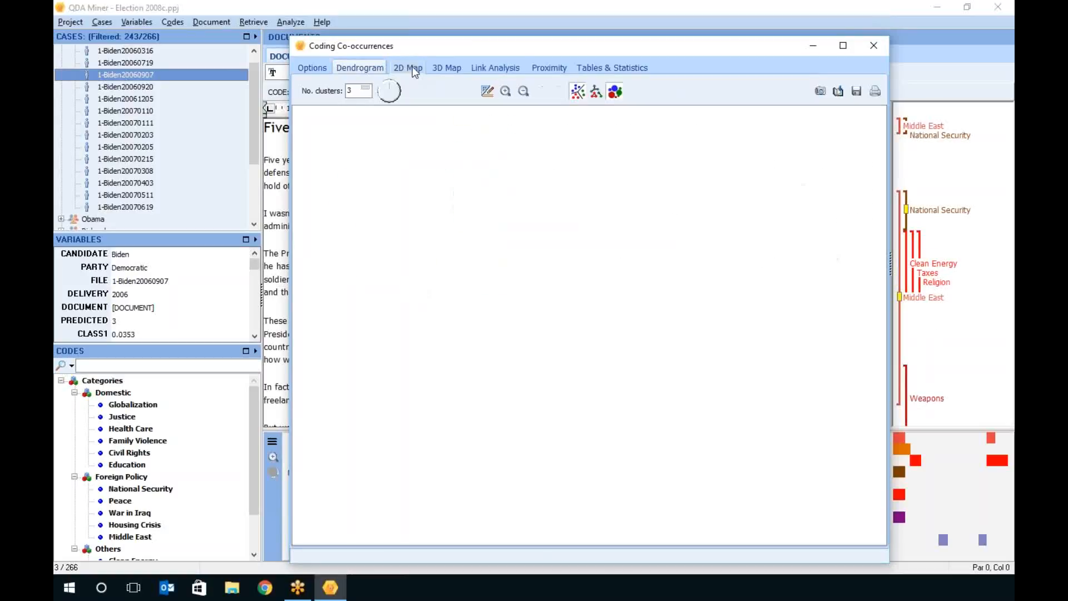
{"action": "left_click", "coordinate": [452, 69]}
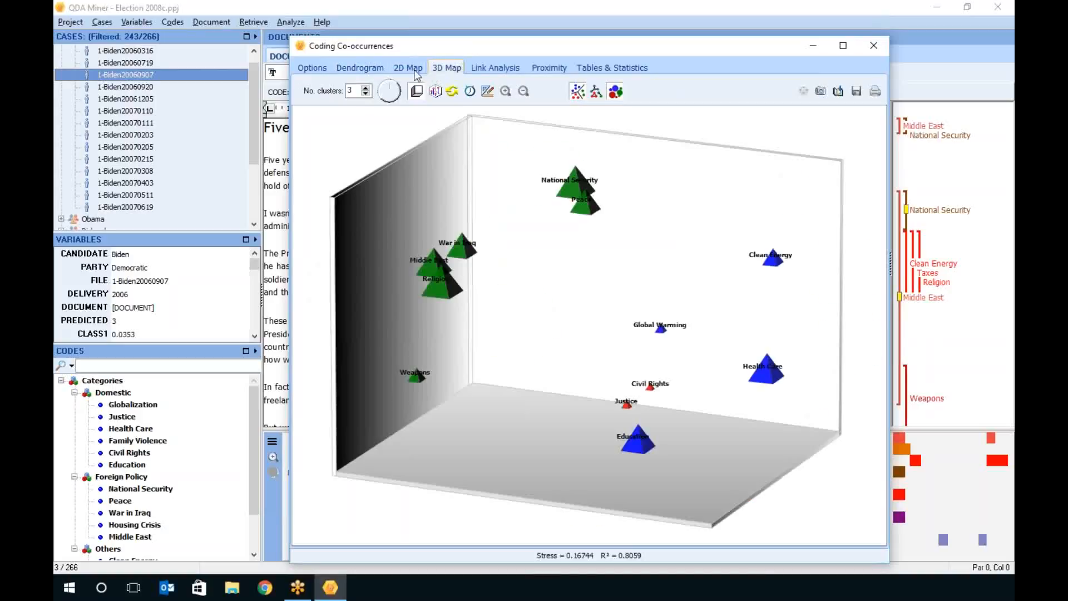
{"action": "left_click", "coordinate": [356, 67]}
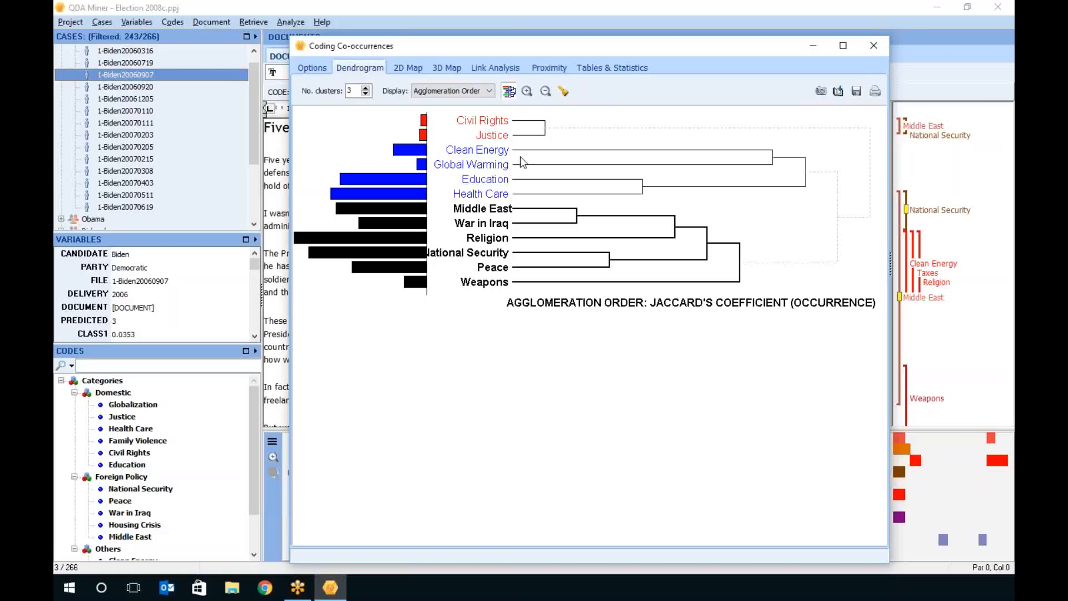
Display the link analysis of the selected code cluster and arrange its nodes in a circular layout
{"action": "left_click", "coordinate": [500, 69]}
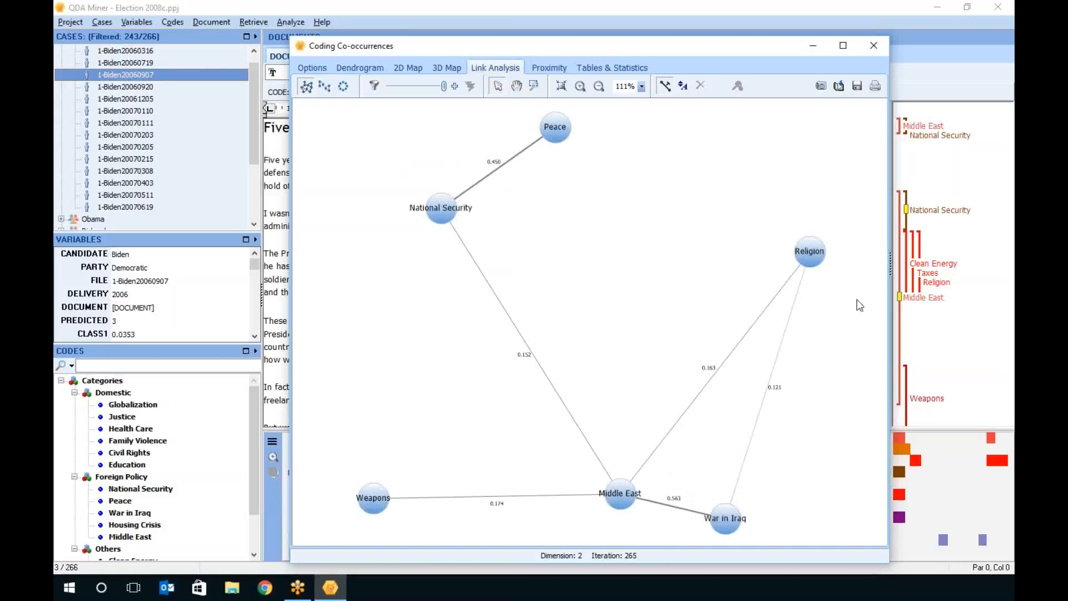
{"action": "left_click", "coordinate": [344, 90]}
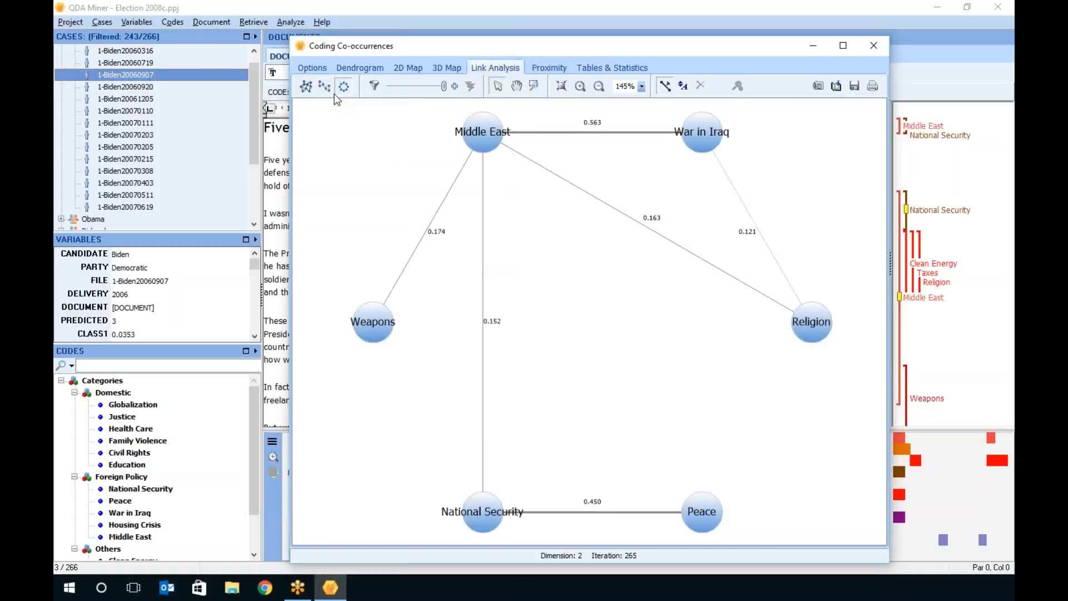
Add Justice, Health Care, Global Warming, Education, Clean Energy and Civil Rights to the codes shown in the circular link diagram
{"action": "left_click", "coordinate": [325, 87]}
{"action": "left_click", "coordinate": [342, 89]}
{"action": "left_click", "coordinate": [375, 85]}
{"action": "left_click_drag", "start_coordinate": [421, 161], "coordinate": [421, 212]}
{"action": "left_click", "coordinate": [511, 224]}
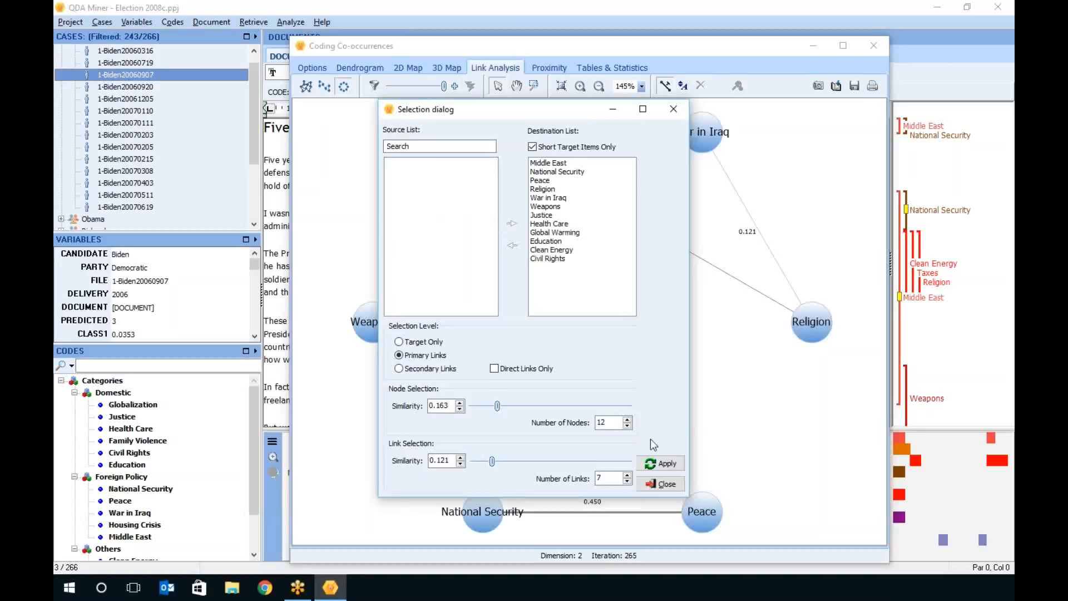
{"action": "left_click", "coordinate": [667, 464]}
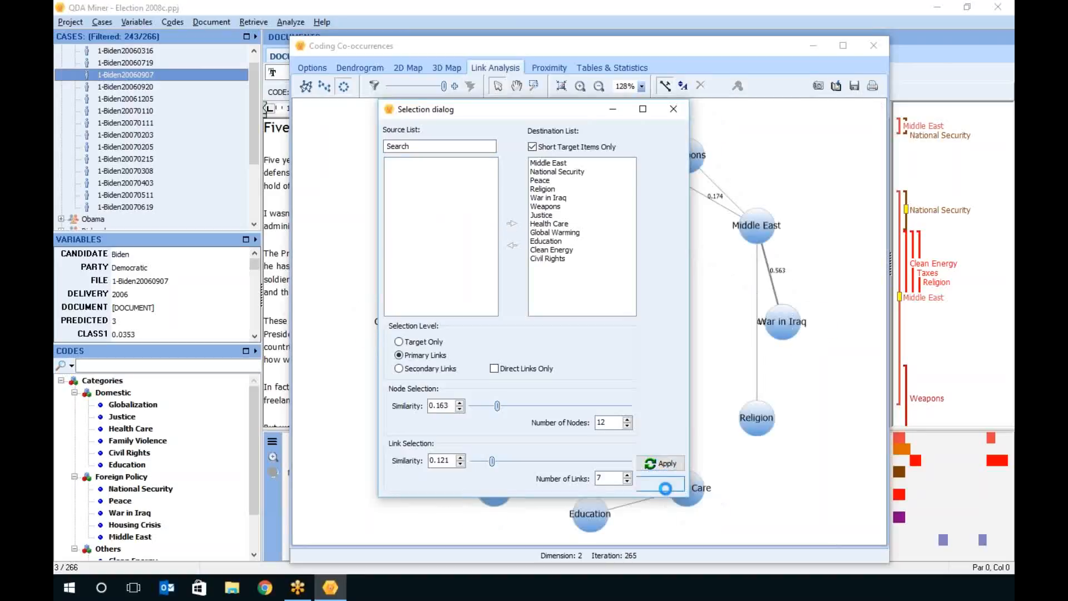
{"action": "left_click", "coordinate": [662, 484]}
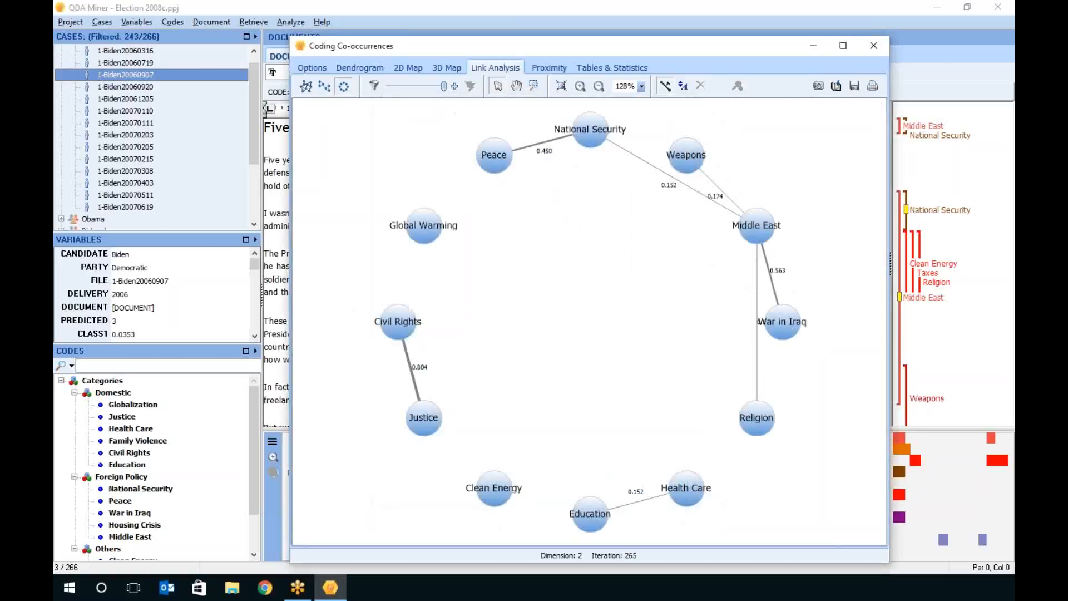
Add seven more links between the codes in the circular link diagram
{"action": "left_click", "coordinate": [456, 86]}
{"action": "left_click", "coordinate": [457, 87]}
{"action": "left_click", "coordinate": [457, 86]}
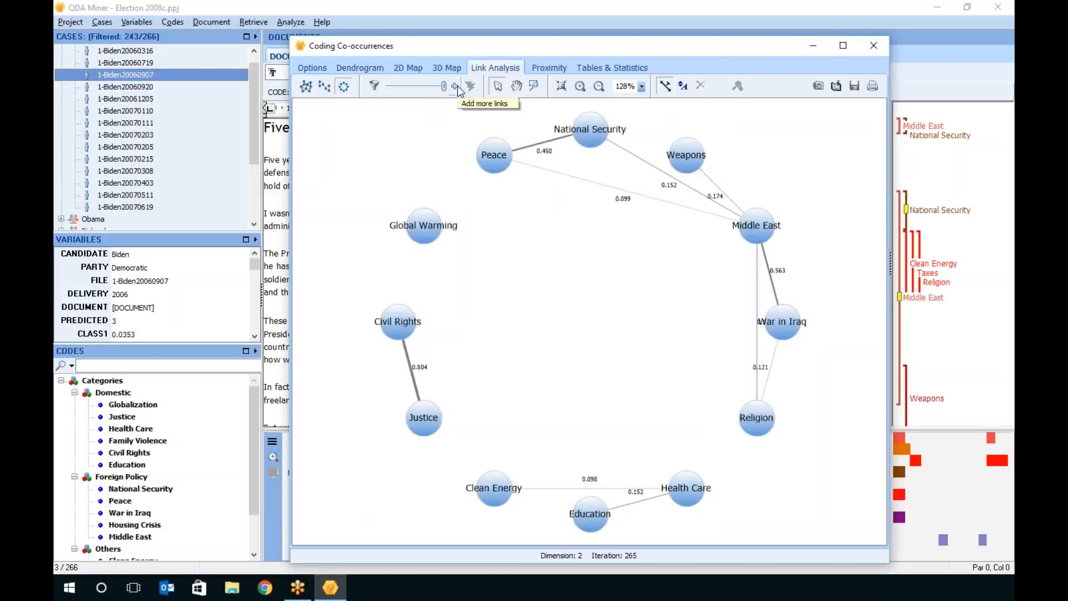
{"action": "left_click", "coordinate": [457, 87]}
{"action": "left_click", "coordinate": [456, 87]}
{"action": "left_click", "coordinate": [456, 87]}
{"action": "left_click", "coordinate": [457, 86]}
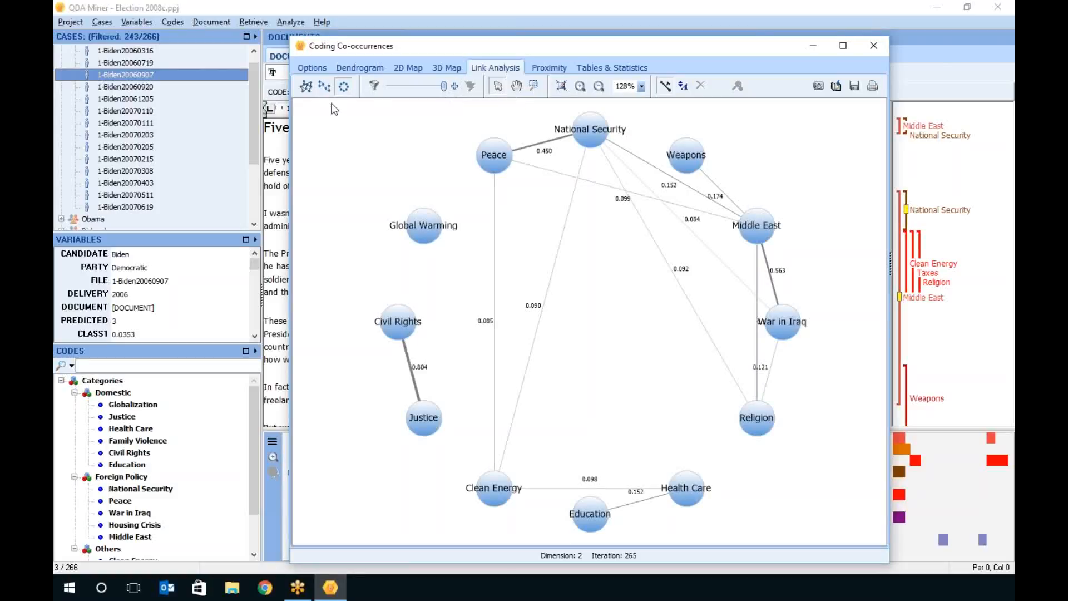
Arrange the codes as a force-based diagram and delete the Civil Rights, Justice and Global Warming nodes
{"action": "left_click", "coordinate": [325, 85]}
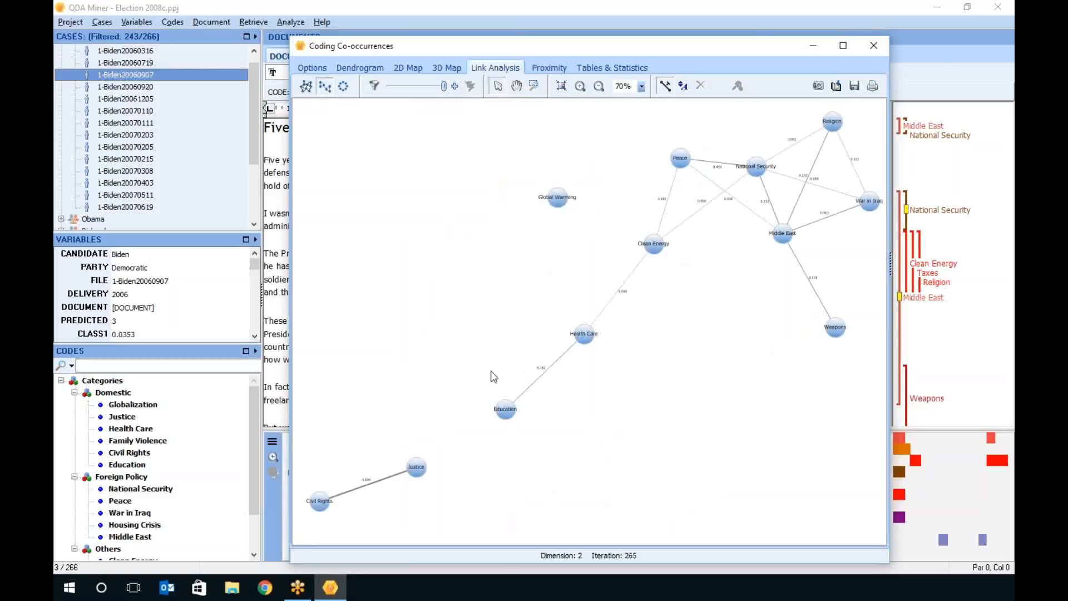
{"action": "left_click_drag", "start_coordinate": [306, 445], "coordinate": [436, 538]}
{"action": "key", "text": "Delete"}
{"action": "left_click_drag", "start_coordinate": [533, 165], "coordinate": [611, 230]}
{"action": "key", "text": "Delete"}
Rearrange the nodes by multidimensional scaling and again as a force-based diagram, and move the Weapons node out to the left of Peace
{"action": "left_click_drag", "start_coordinate": [660, 259], "coordinate": [703, 292]}
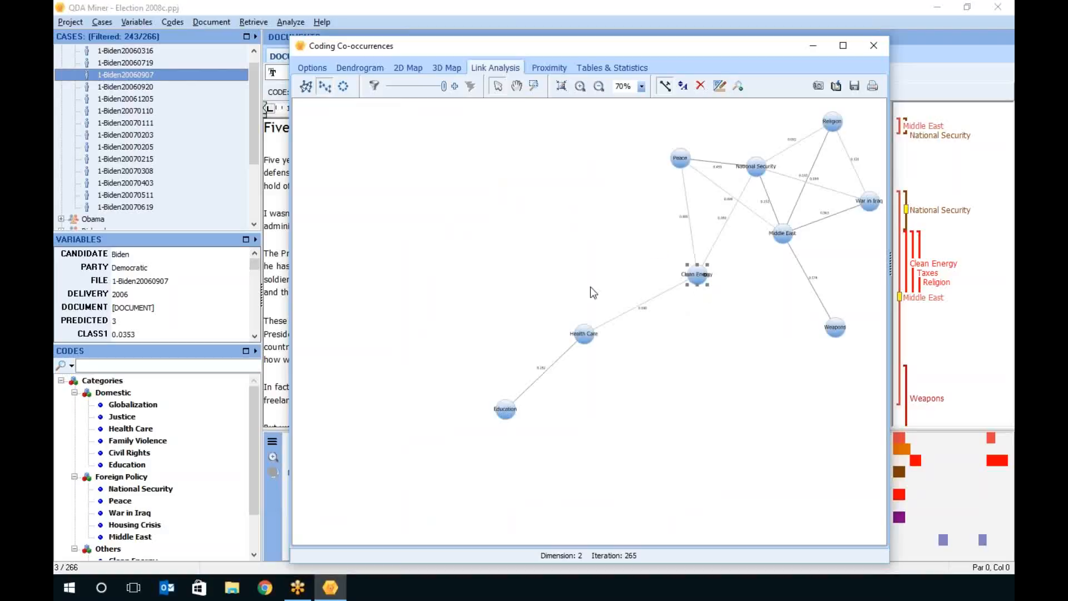
{"action": "left_click", "coordinate": [306, 86]}
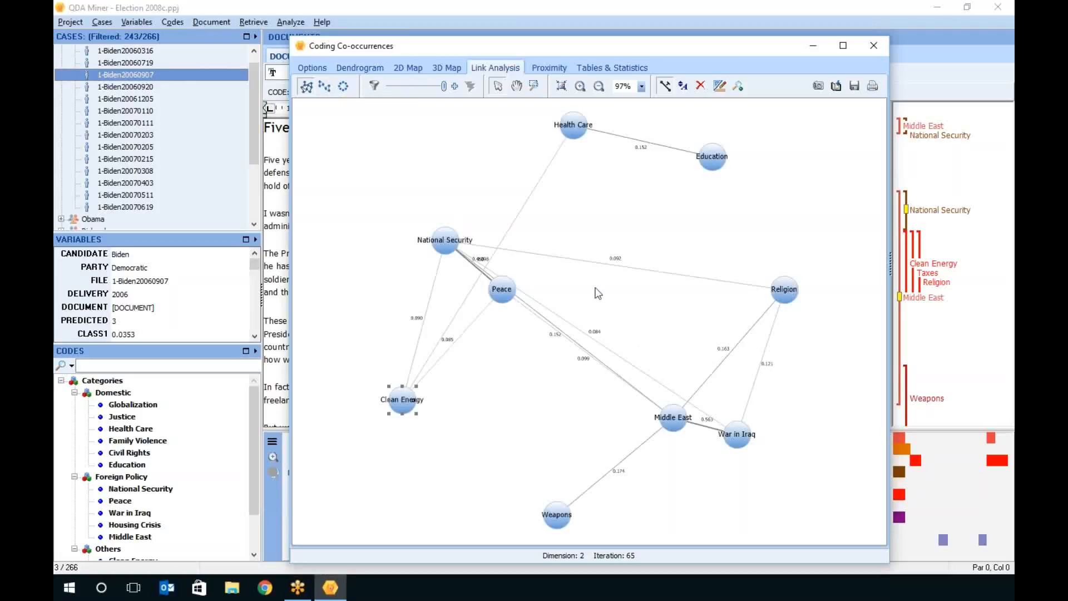
{"action": "left_click", "coordinate": [324, 86]}
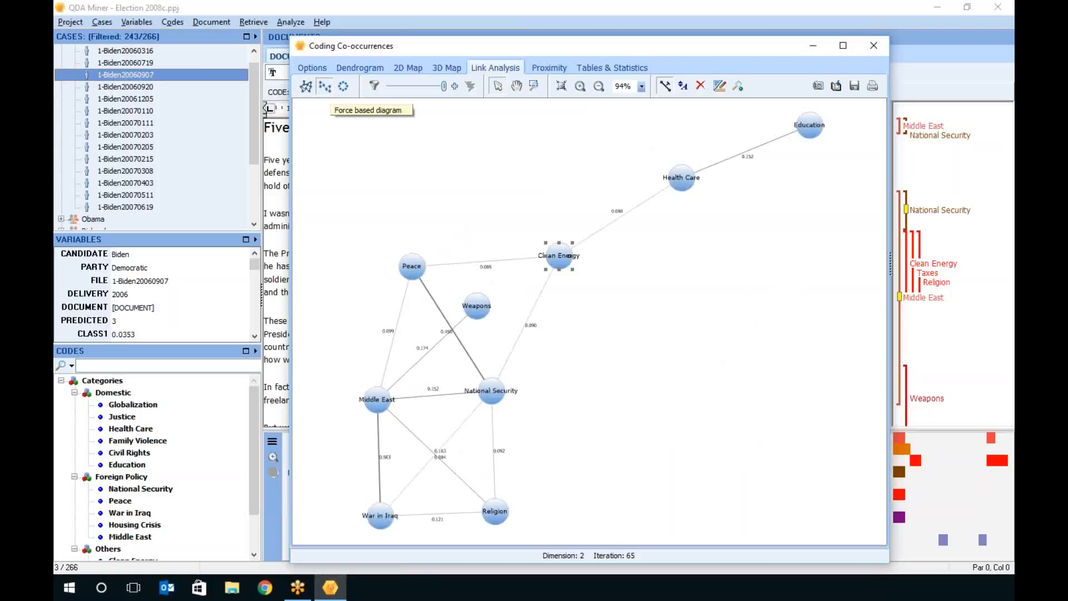
{"action": "left_click", "coordinate": [483, 314]}
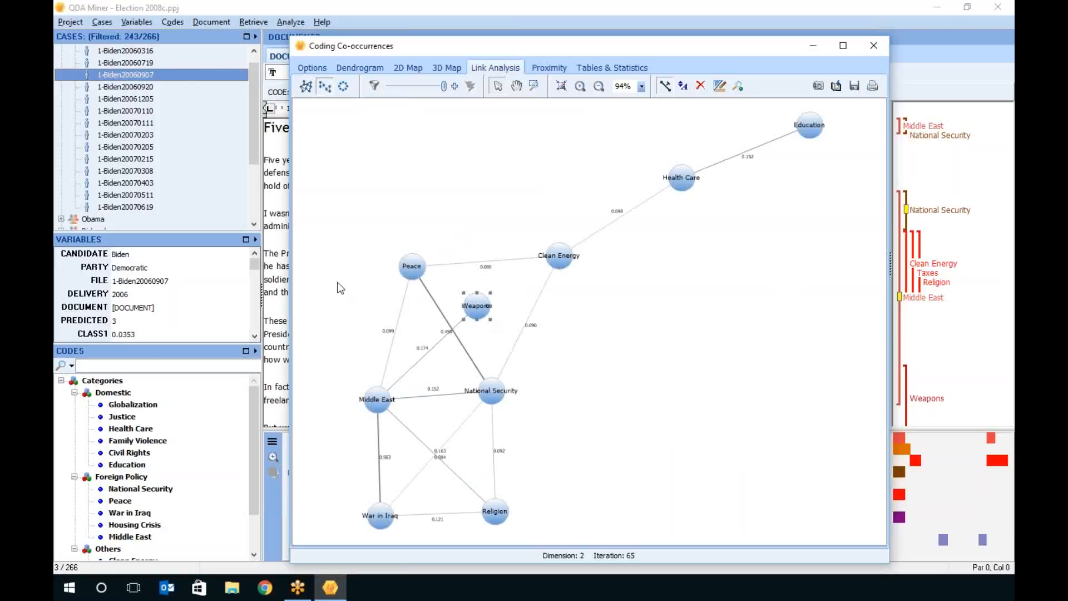
{"action": "left_click", "coordinate": [316, 280]}
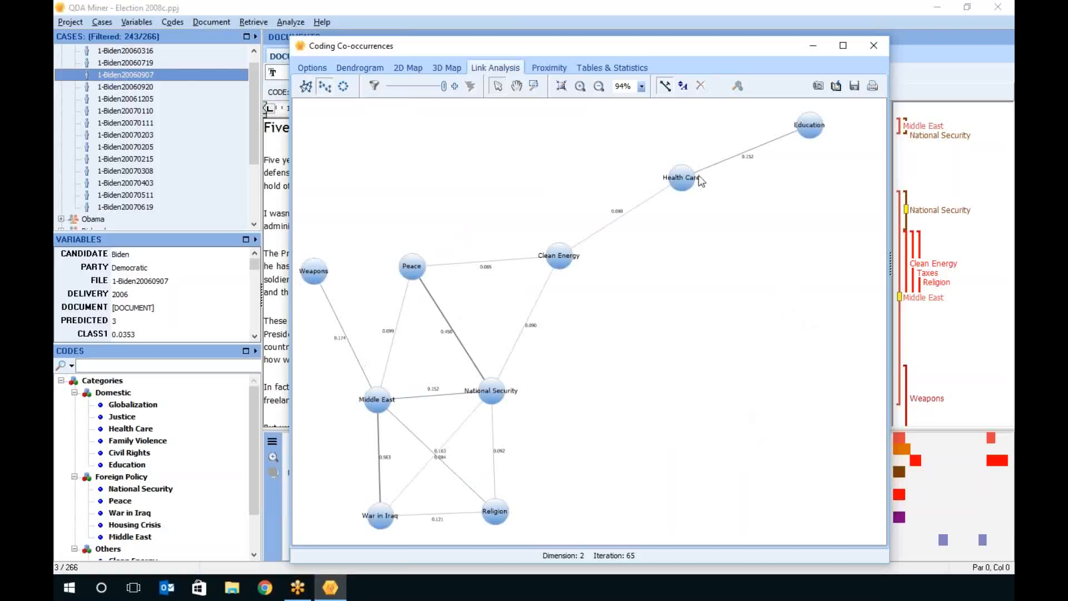
Replace the diagram with the Peace node and its one-level neighbors, and expand the replacement to two levels
{"action": "left_click", "coordinate": [564, 266]}
{"action": "right_click", "coordinate": [418, 273]}
{"action": "mouse_move", "coordinate": [474, 303]}
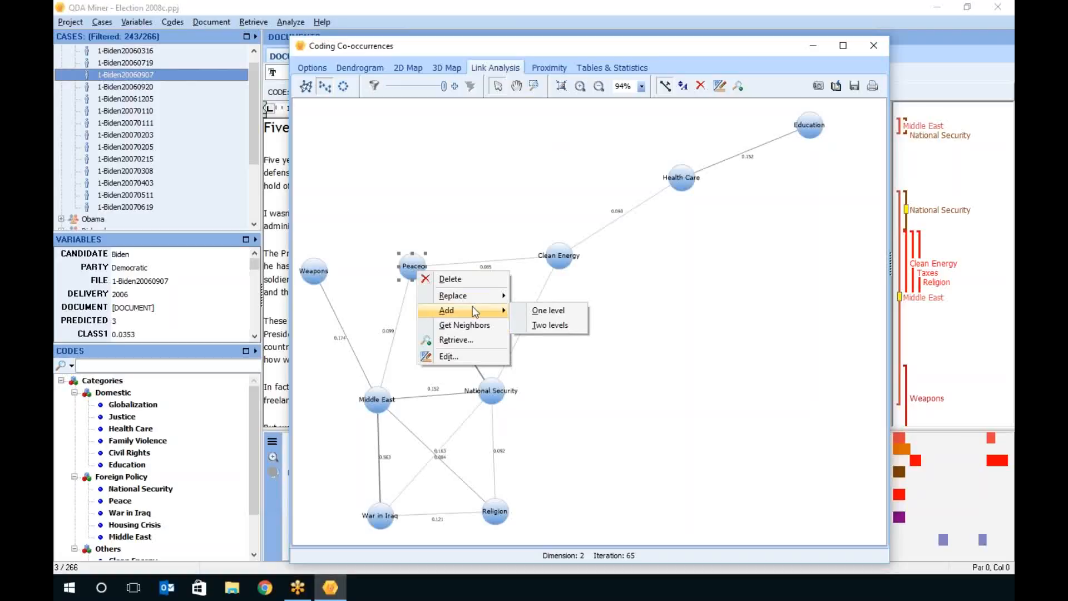
{"action": "left_click", "coordinate": [563, 291]}
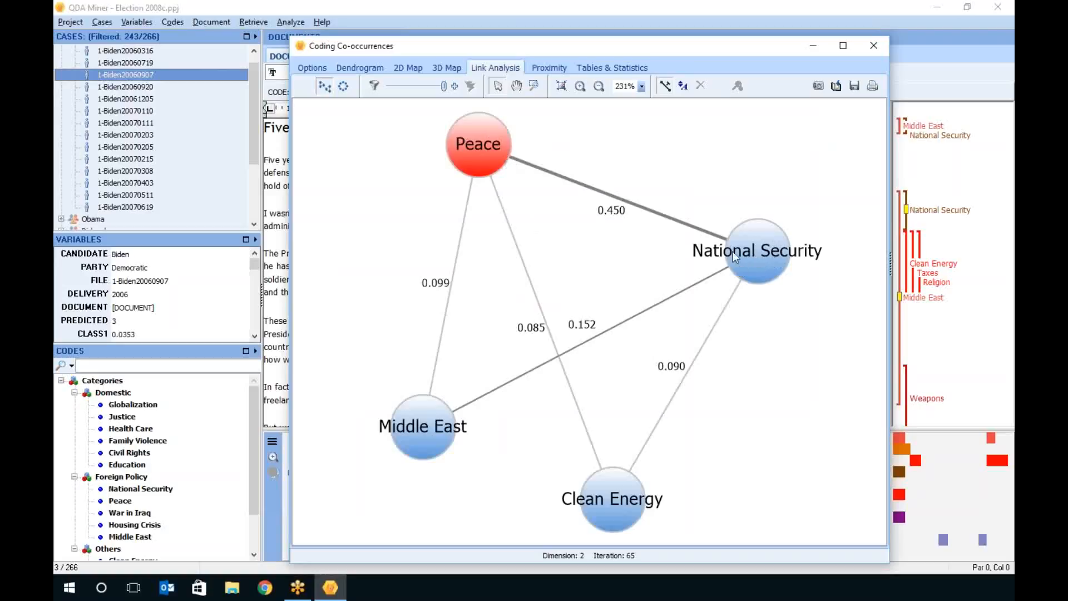
{"action": "right_click", "coordinate": [485, 151]}
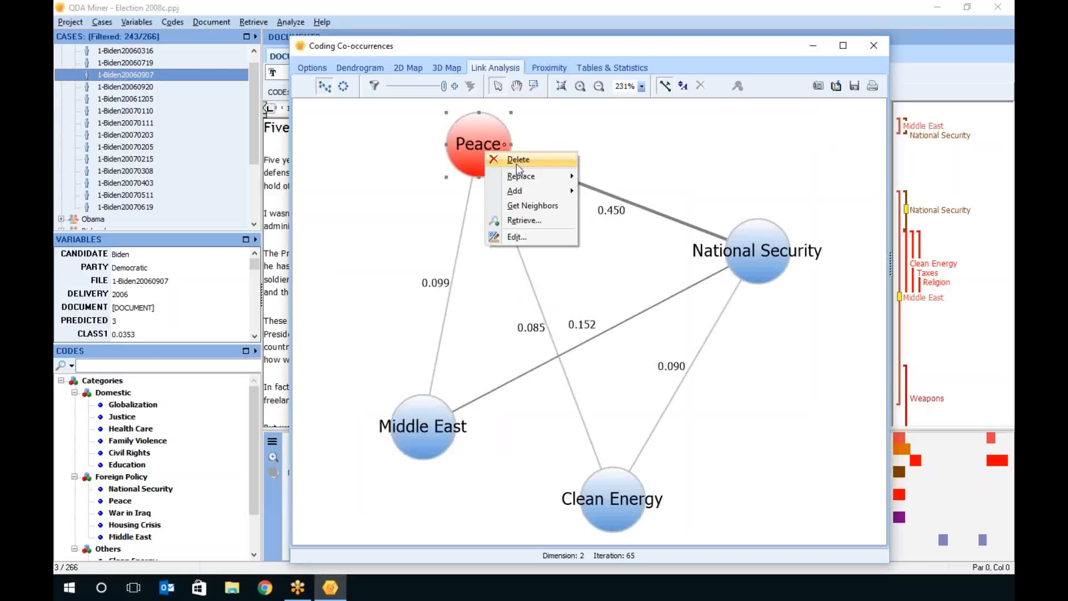
{"action": "mouse_move", "coordinate": [554, 183]}
{"action": "left_click", "coordinate": [622, 190]}
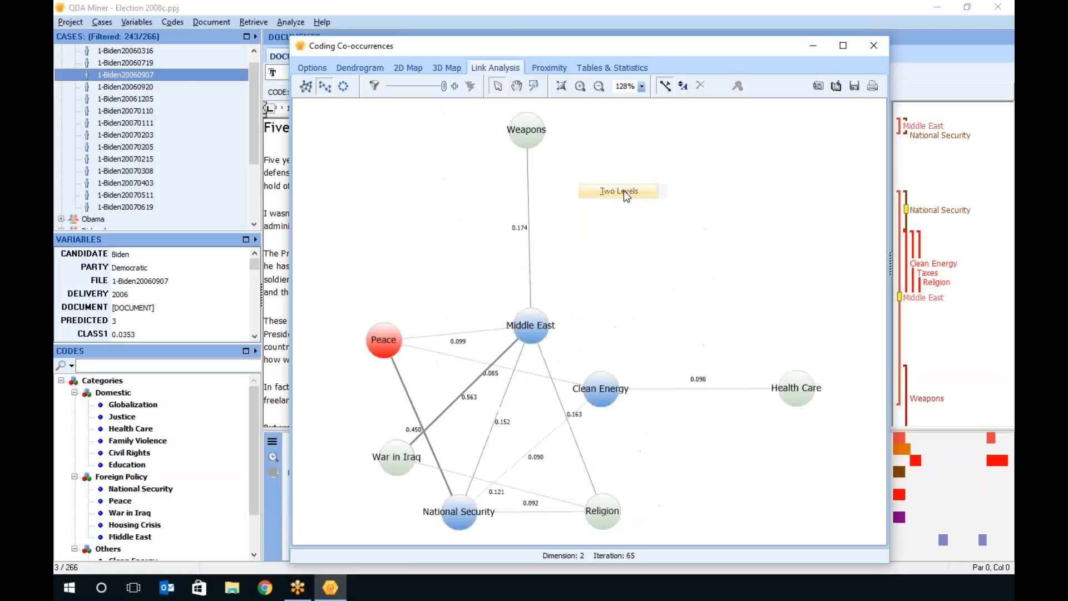
Compare the circular, force-based and multidimensional scaling layouts of the Peace network, and return it to the circular layout
{"action": "left_click", "coordinate": [343, 85]}
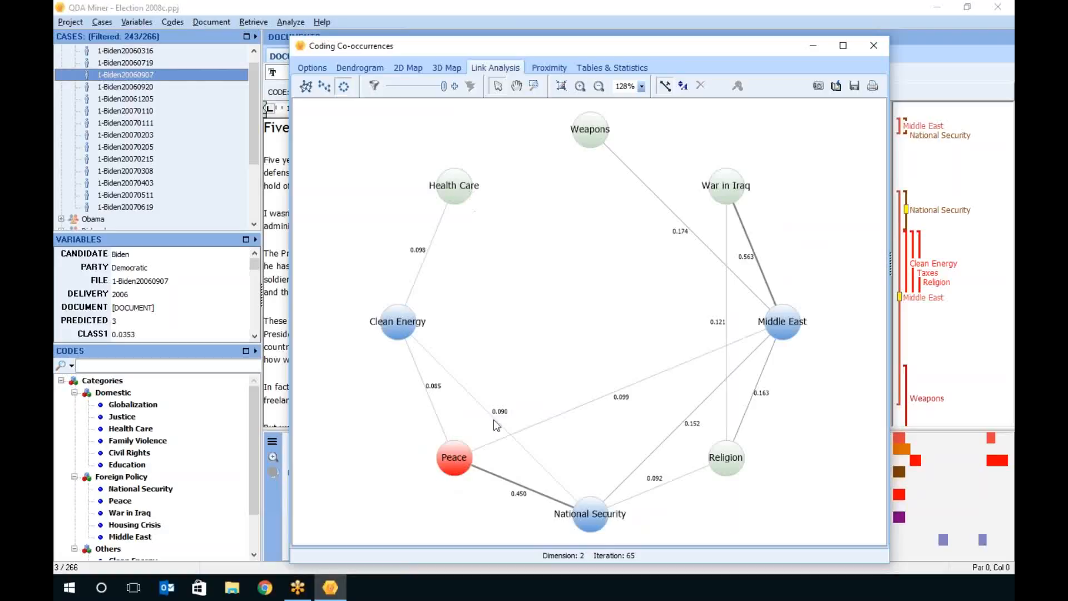
{"action": "left_click", "coordinate": [326, 89]}
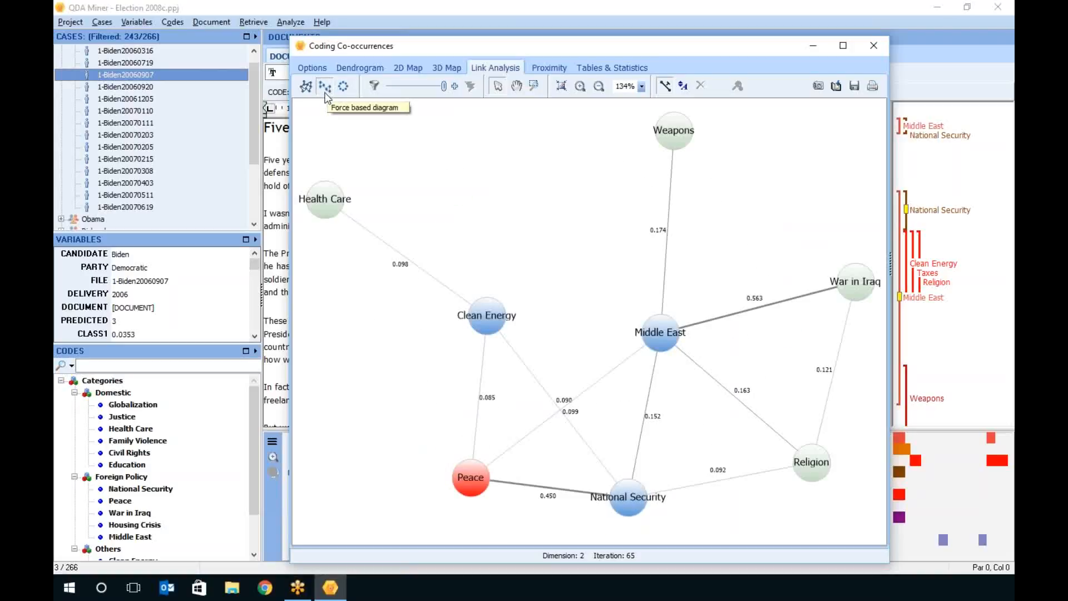
{"action": "left_click", "coordinate": [306, 88]}
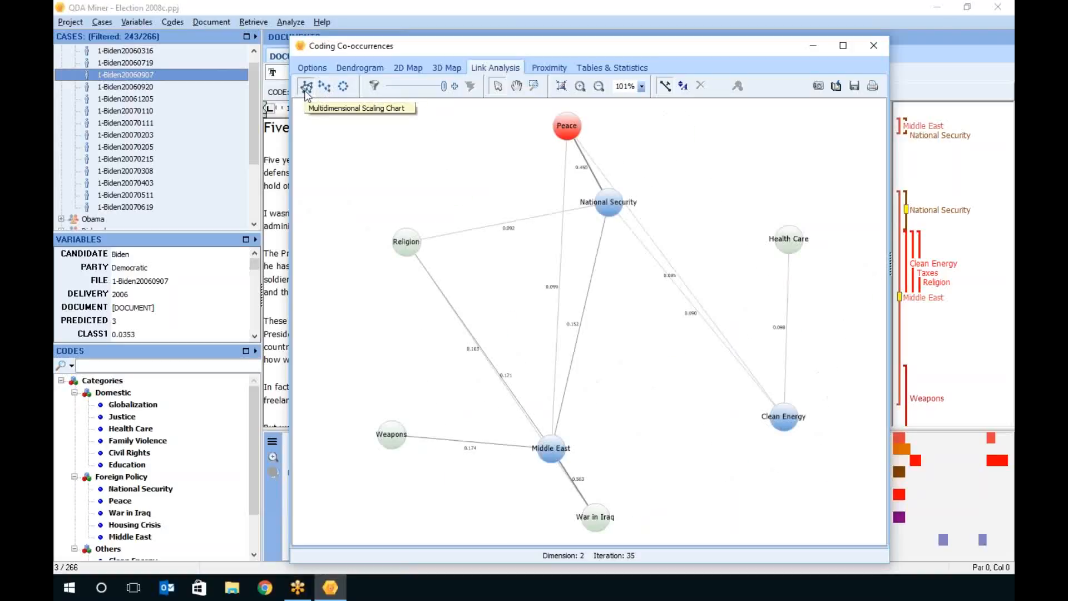
{"action": "left_click", "coordinate": [325, 87]}
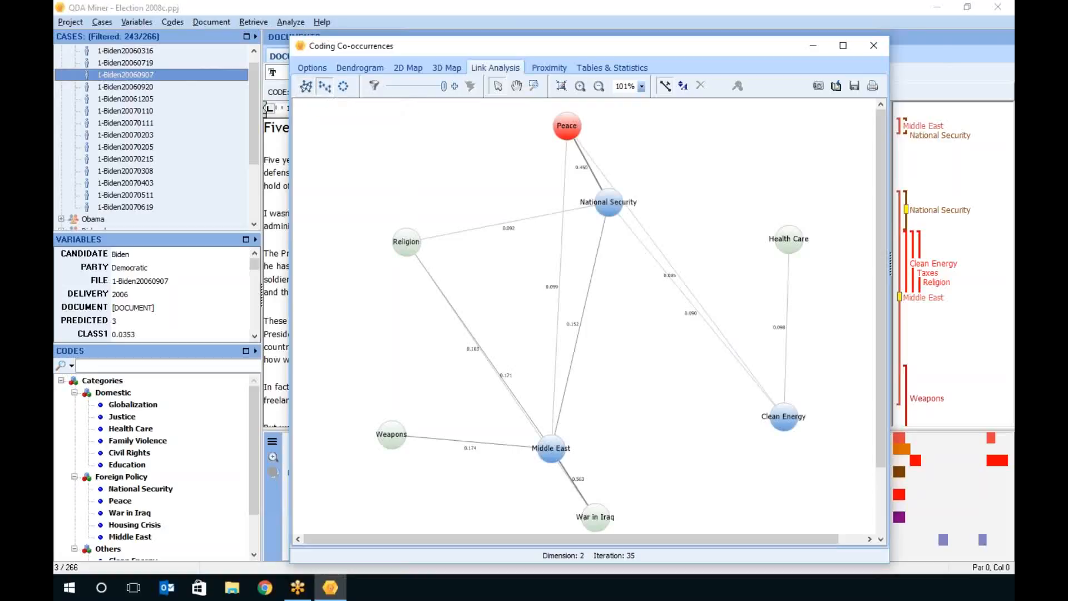
{"action": "left_click", "coordinate": [345, 88]}
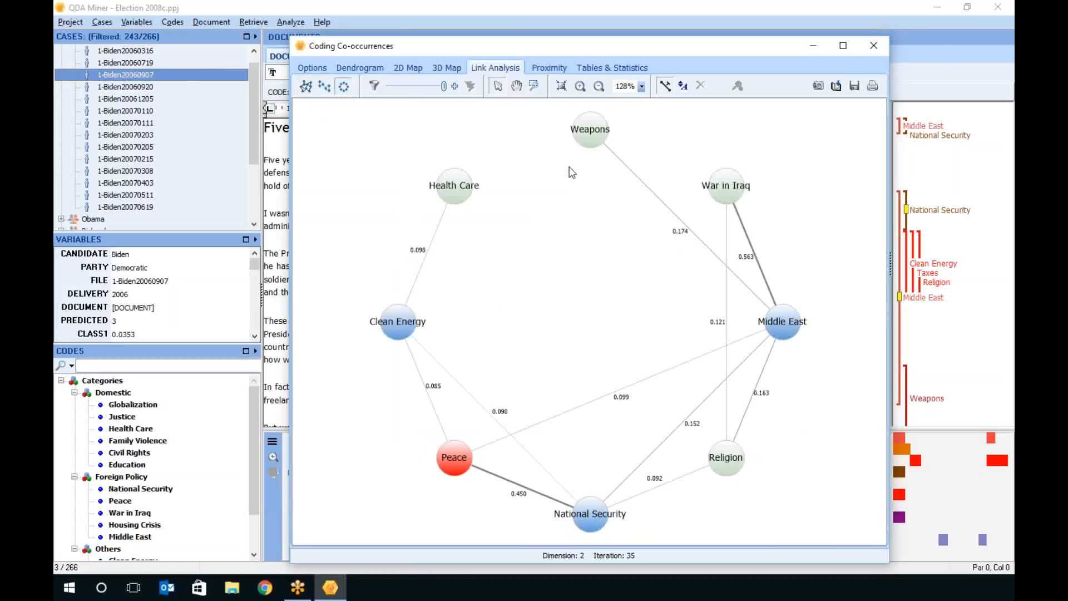
Retrieve the text segments behind the link between Middle East and Weapons, and close the list of hits
{"action": "left_click", "coordinate": [706, 246]}
{"action": "right_click", "coordinate": [705, 246]}
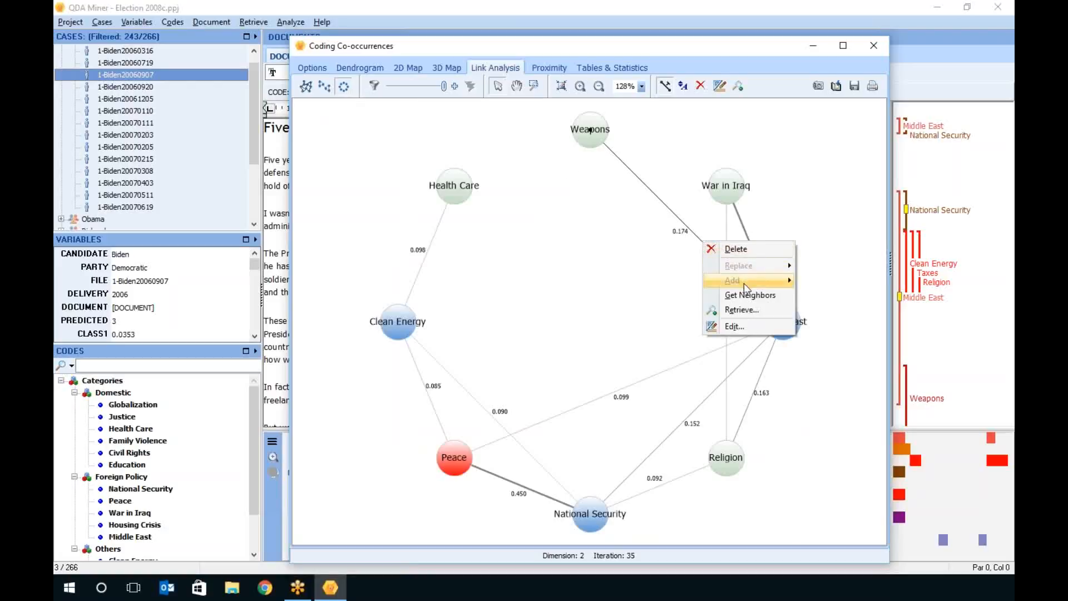
{"action": "left_click", "coordinate": [751, 312]}
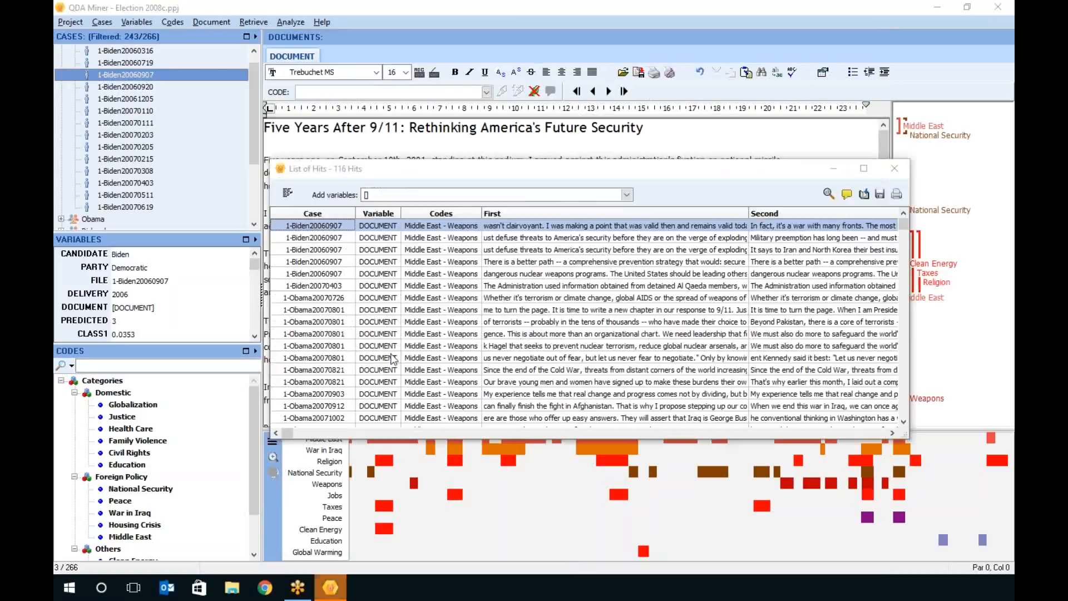
{"action": "left_click", "coordinate": [665, 177]}
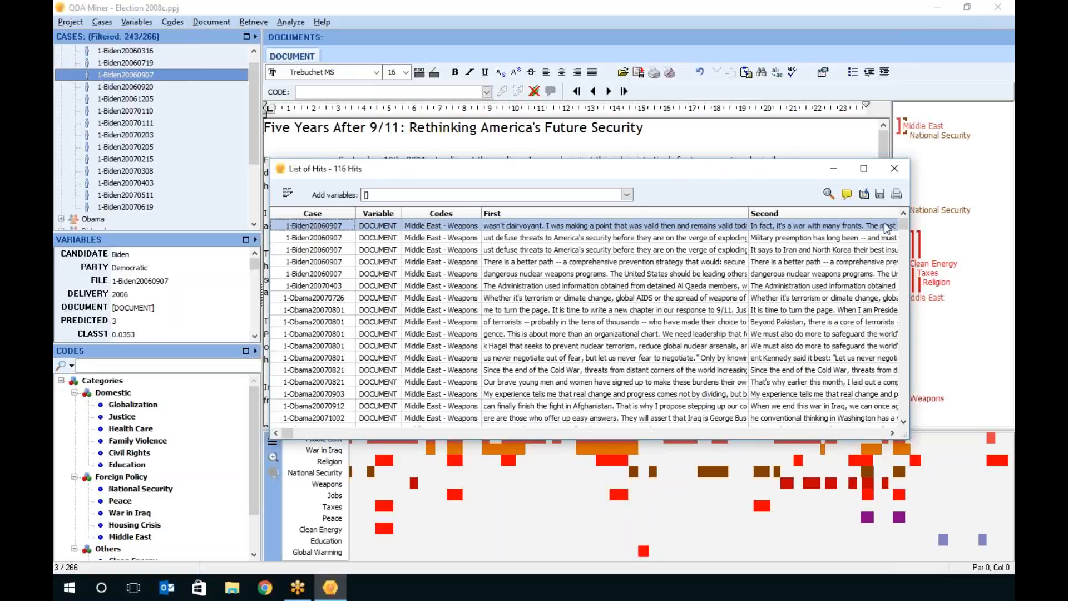
{"action": "left_click", "coordinate": [895, 168]}
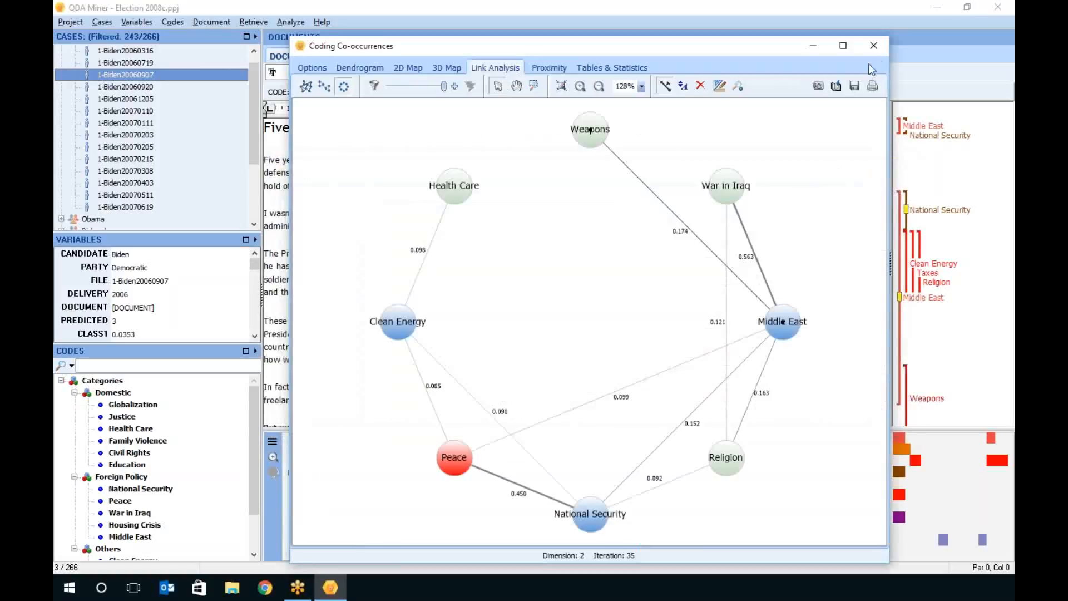
Close the Coding Co-occurrences window and reopen the iphone.ppj project without saving changes to Election 2008c
{"action": "left_click", "coordinate": [877, 45]}
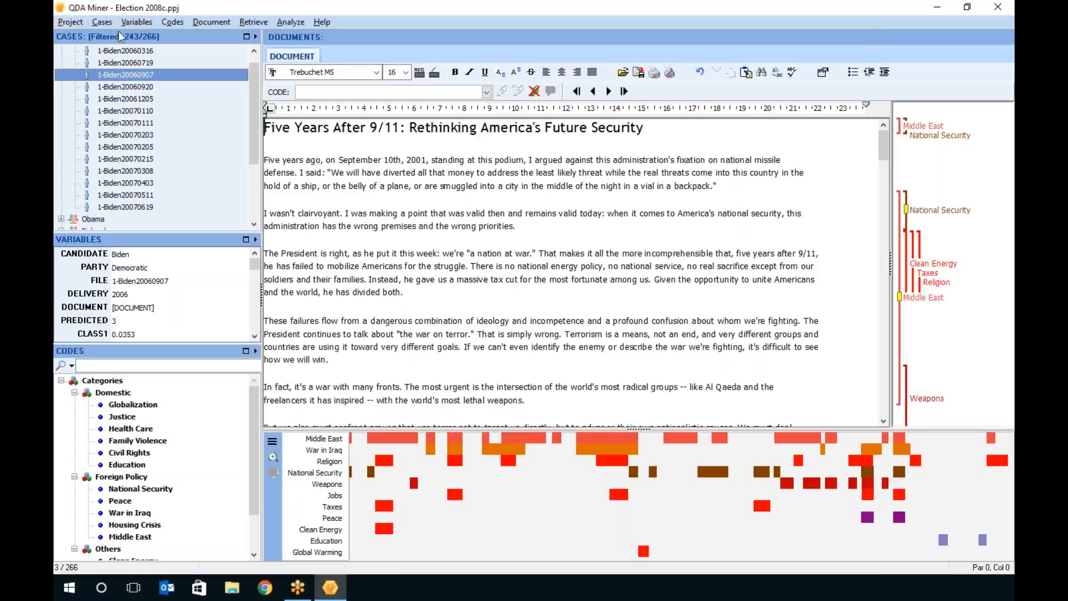
{"action": "left_click", "coordinate": [69, 25]}
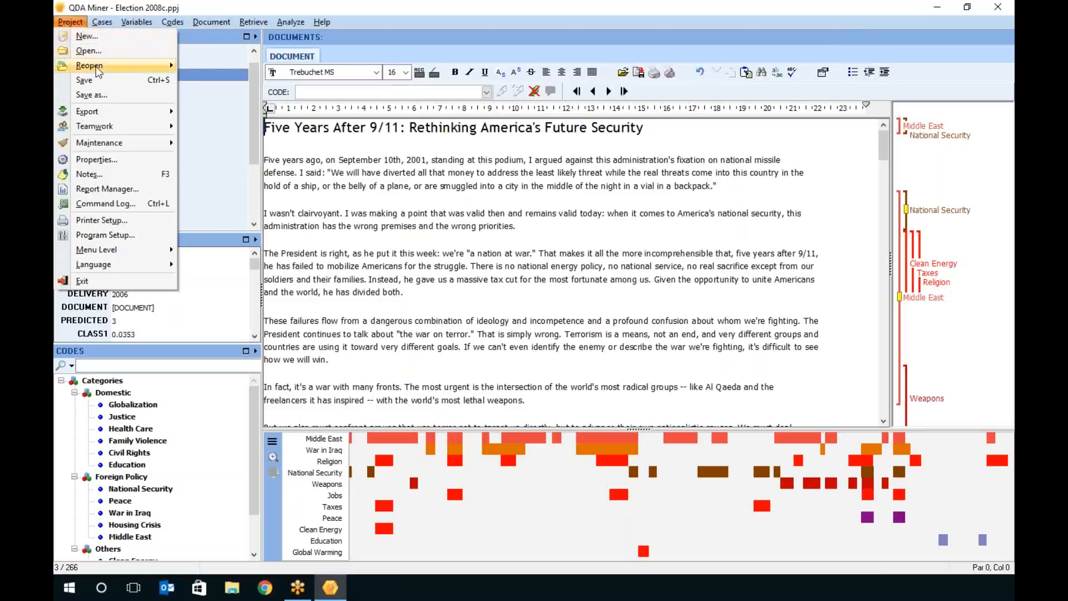
{"action": "mouse_move", "coordinate": [96, 66]}
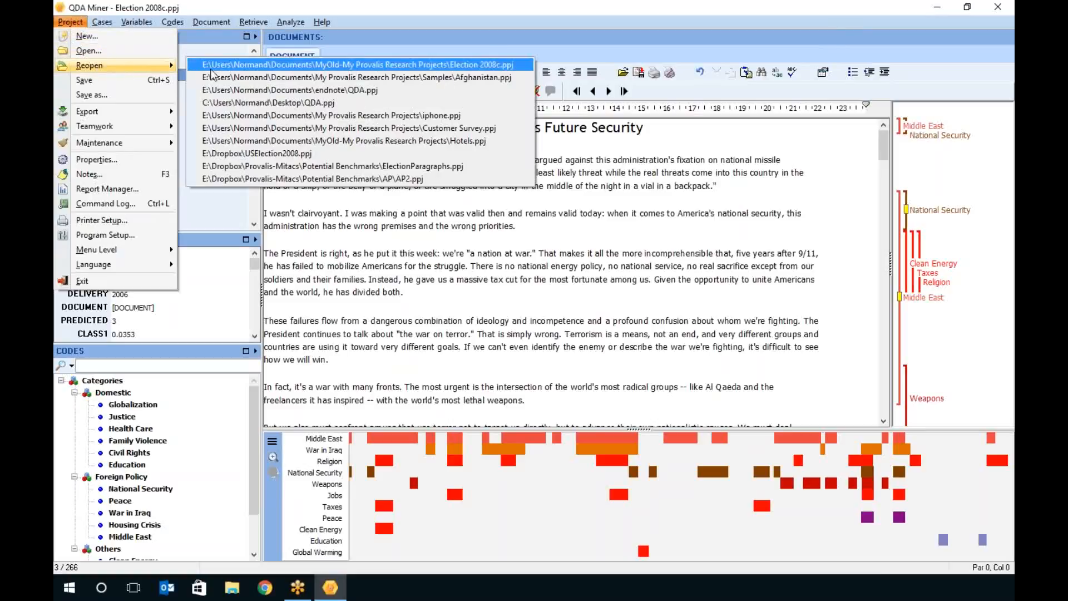
{"action": "left_click", "coordinate": [473, 117]}
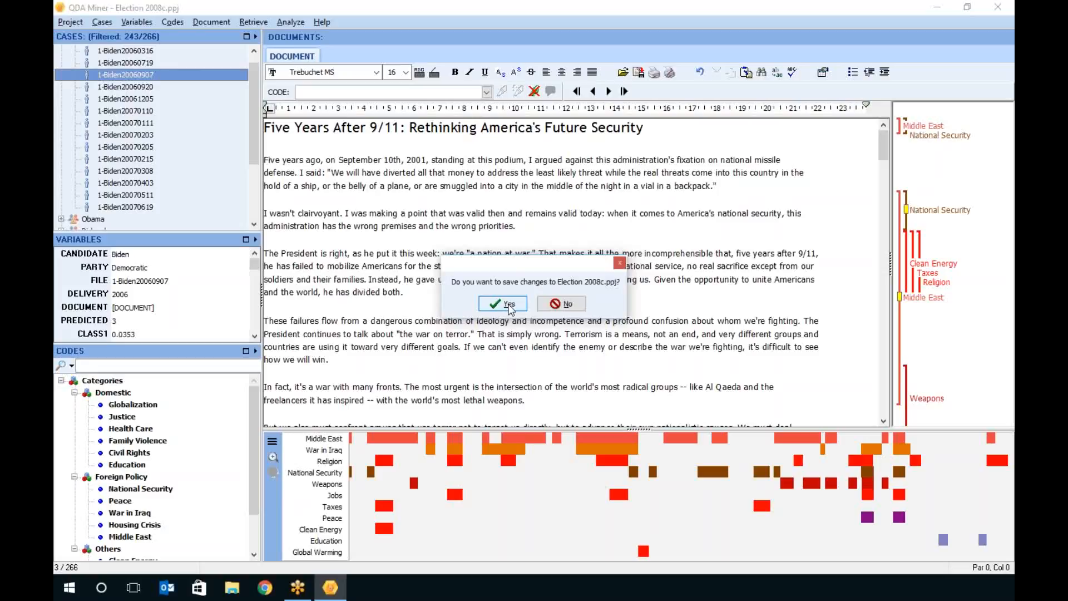
{"action": "left_click", "coordinate": [573, 305]}
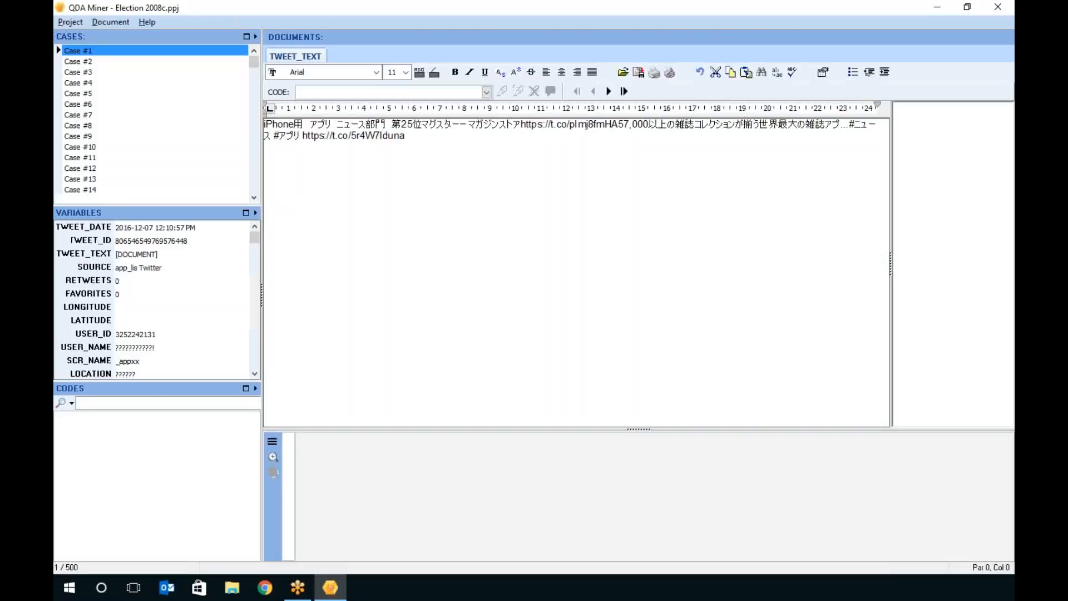
Find duplicate cases matching on TWEET_TEXT and flag them with an indicator variable named DUPLICATE instead of deleting them
{"action": "left_click", "coordinate": [135, 22]}
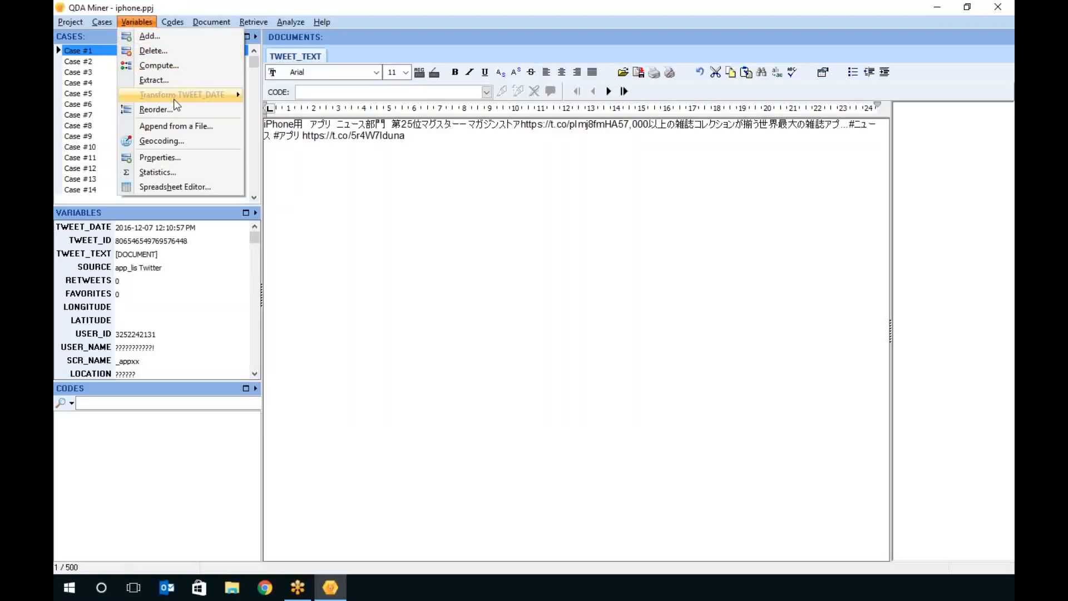
{"action": "mouse_move", "coordinate": [102, 24]}
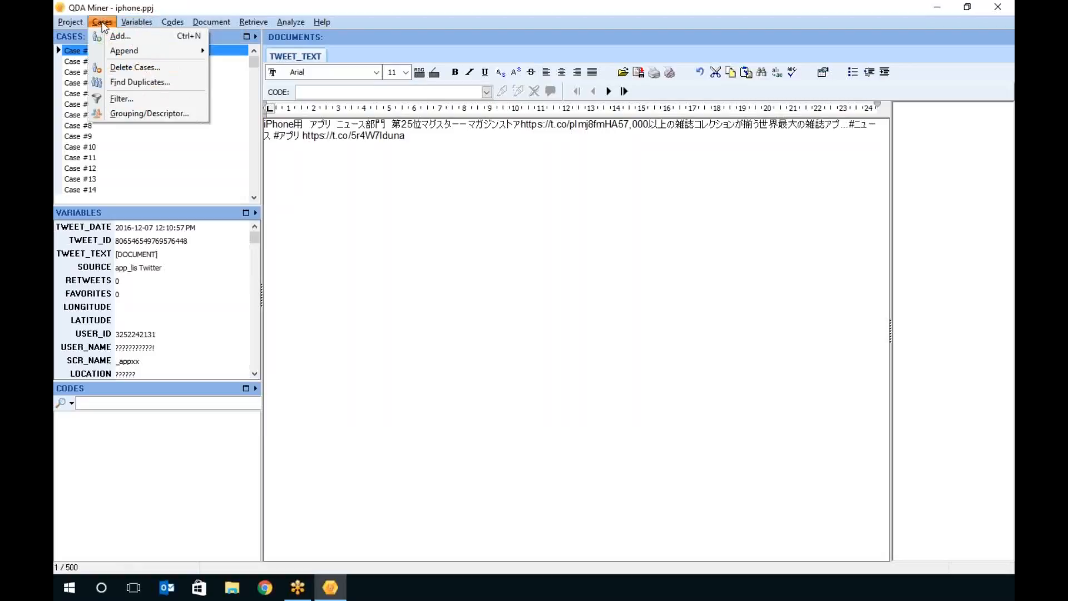
{"action": "left_click", "coordinate": [131, 82]}
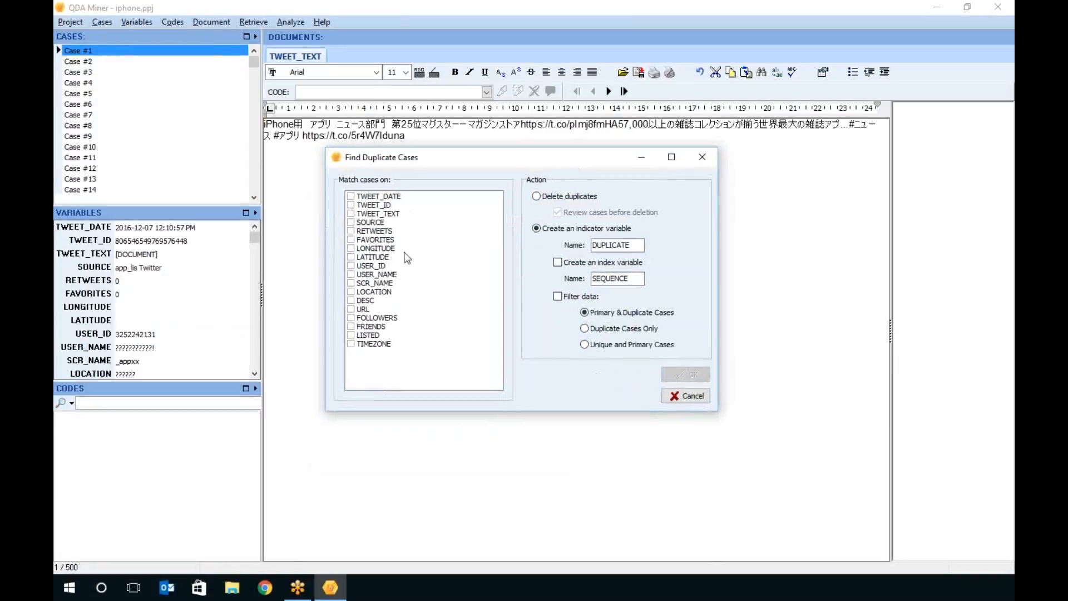
{"action": "left_click", "coordinate": [351, 215]}
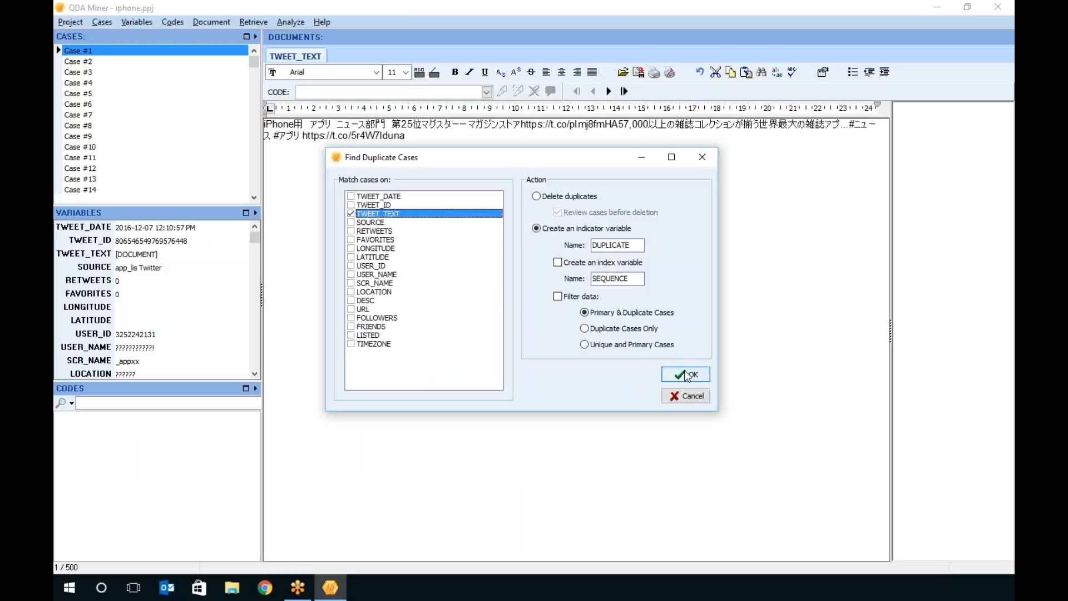
{"action": "left_click", "coordinate": [536, 196]}
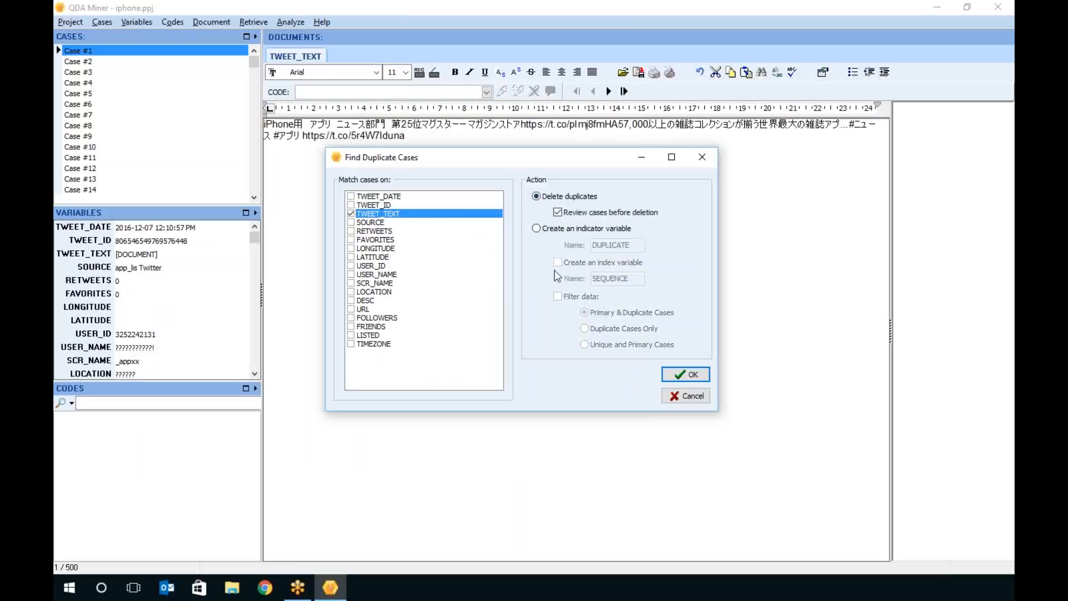
{"action": "left_click", "coordinate": [538, 228]}
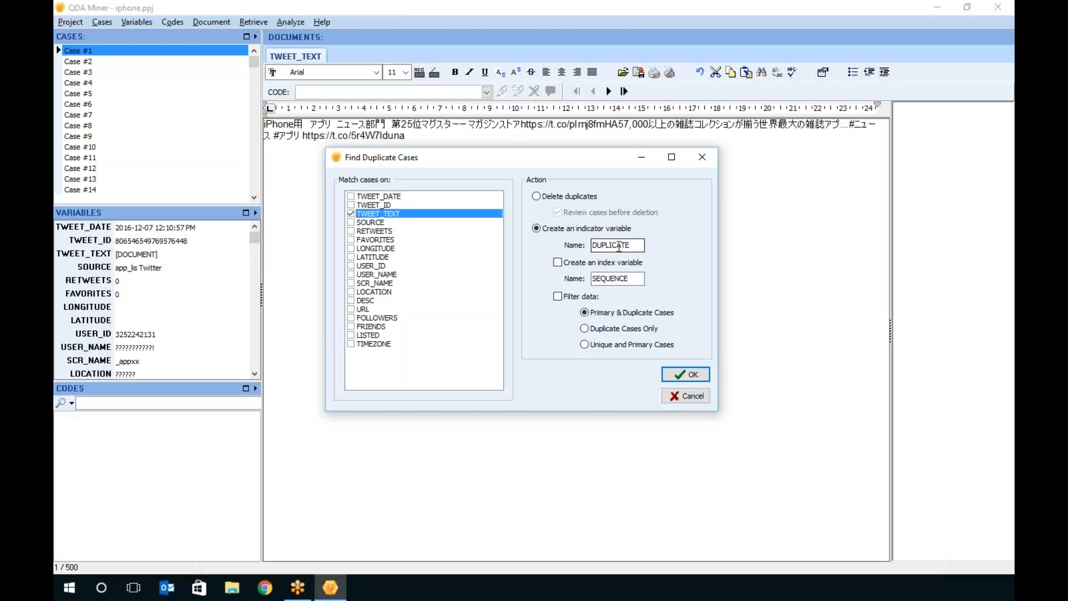
{"action": "left_click", "coordinate": [686, 374]}
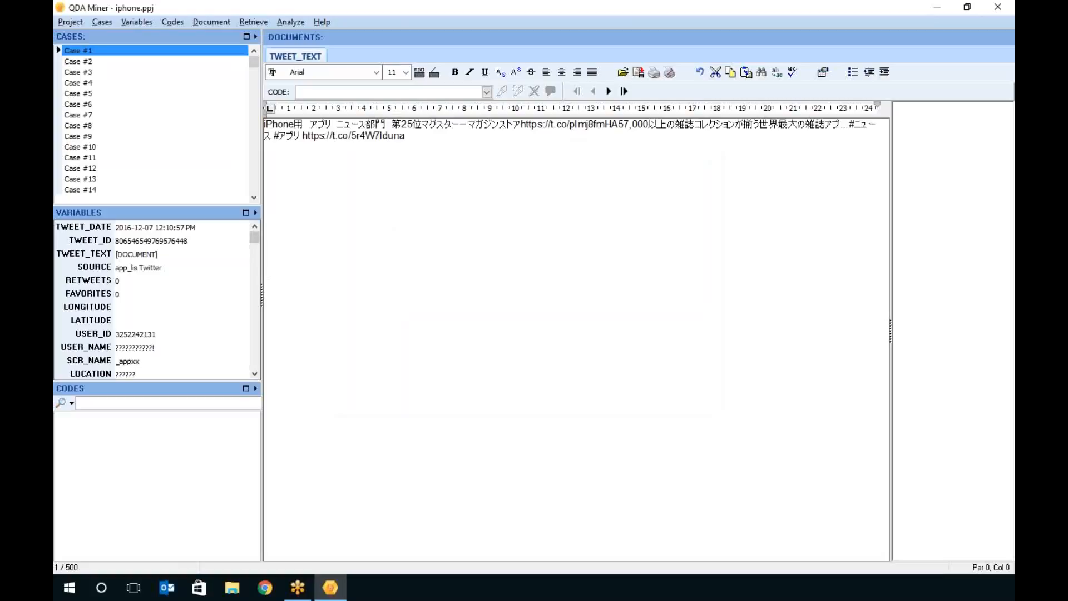
Check the frequency statistics of the DUPLICATE variable and close the Statistics window
{"action": "left_click", "coordinate": [256, 365]}
{"action": "left_click", "coordinate": [133, 362]}
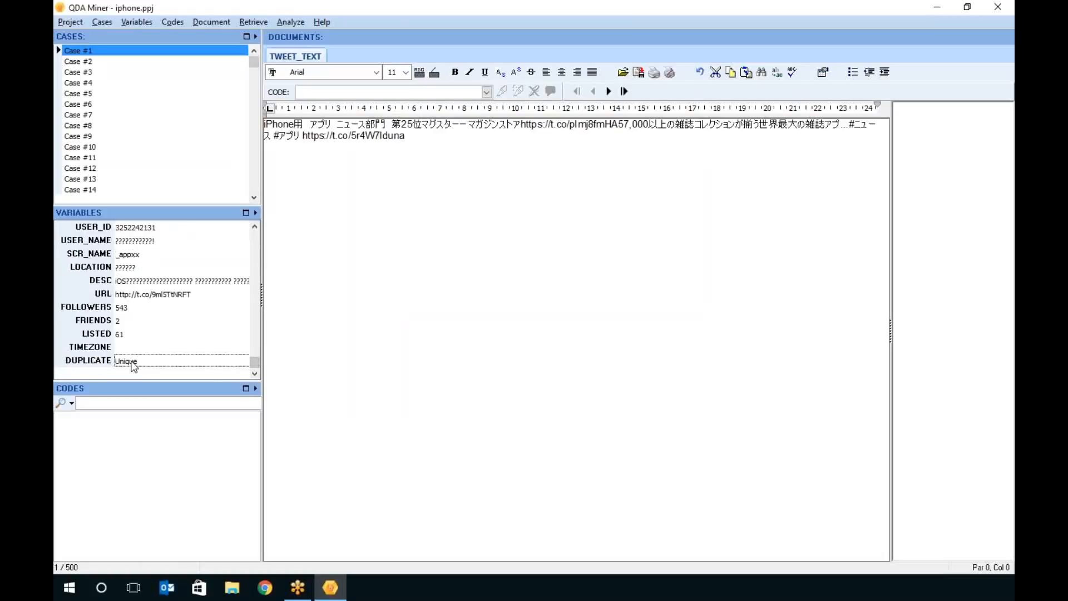
{"action": "right_click", "coordinate": [132, 362]}
{"action": "left_click", "coordinate": [181, 445]}
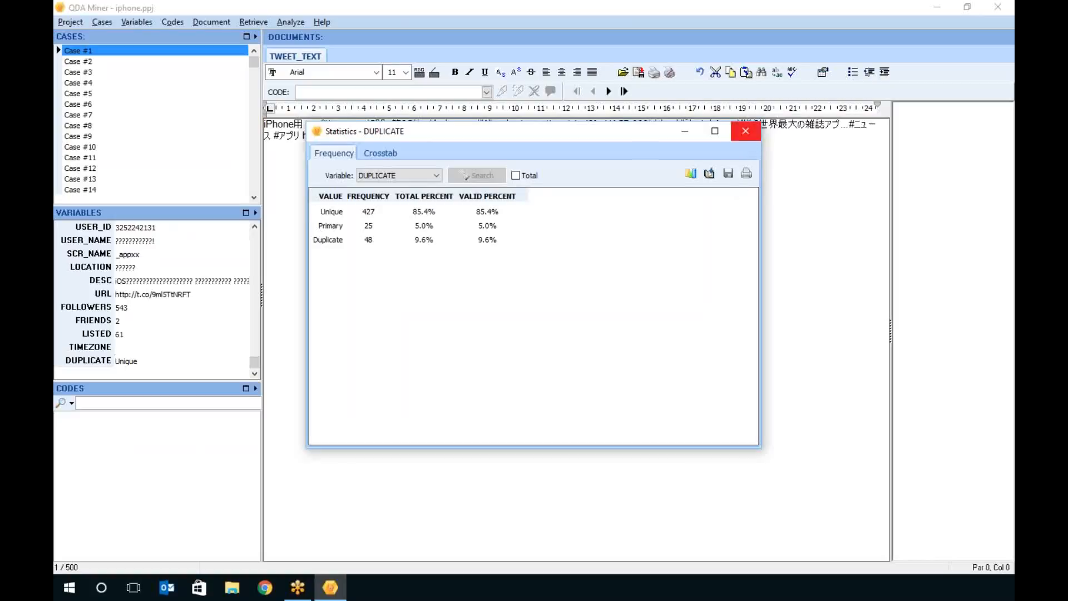
{"action": "left_click", "coordinate": [749, 134]}
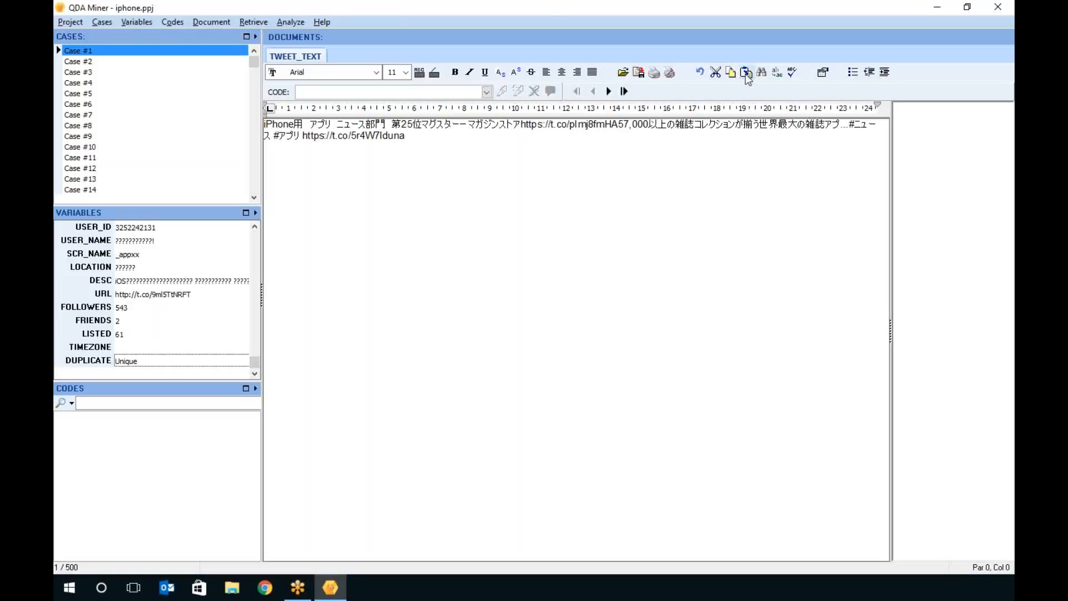
Reopen Election 2008c.ppj without saving changes to iphone.ppj, and enlarge the Variables pane to show every variable
{"action": "left_click", "coordinate": [68, 24]}
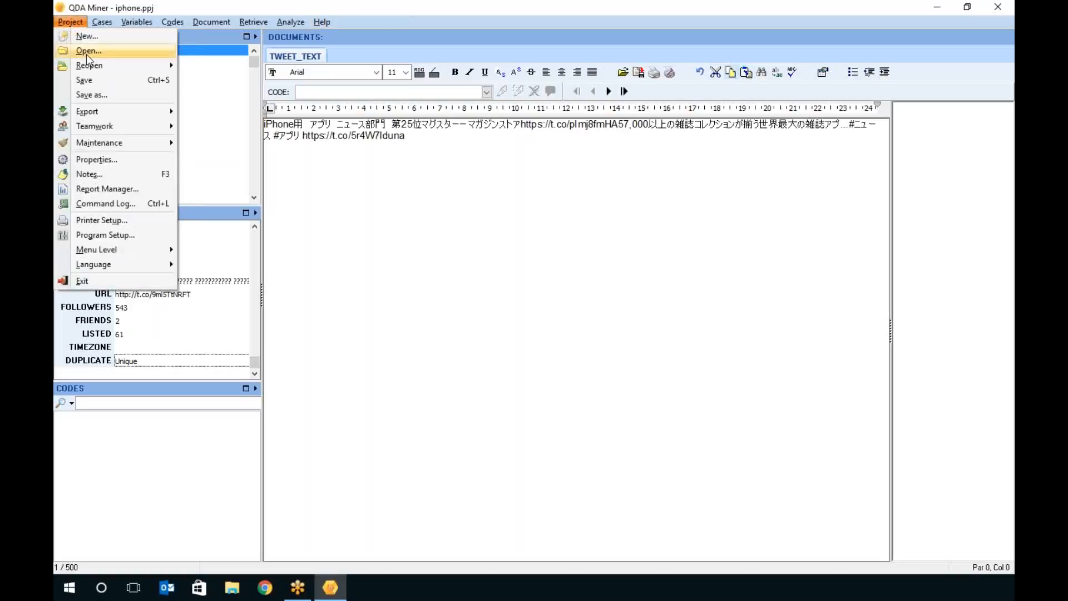
{"action": "mouse_move", "coordinate": [167, 66]}
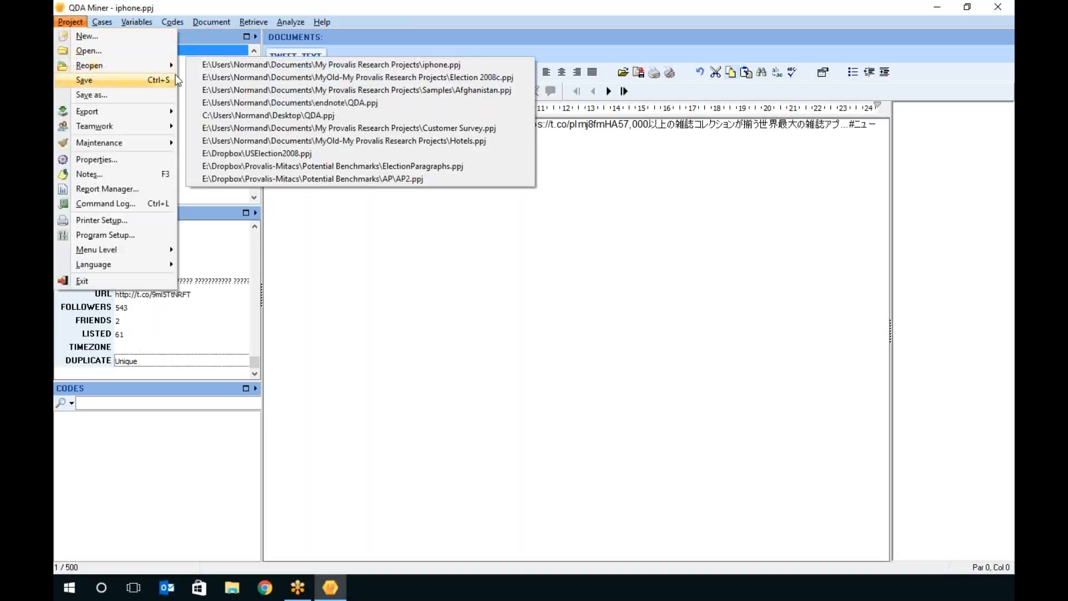
{"action": "left_click", "coordinate": [357, 78]}
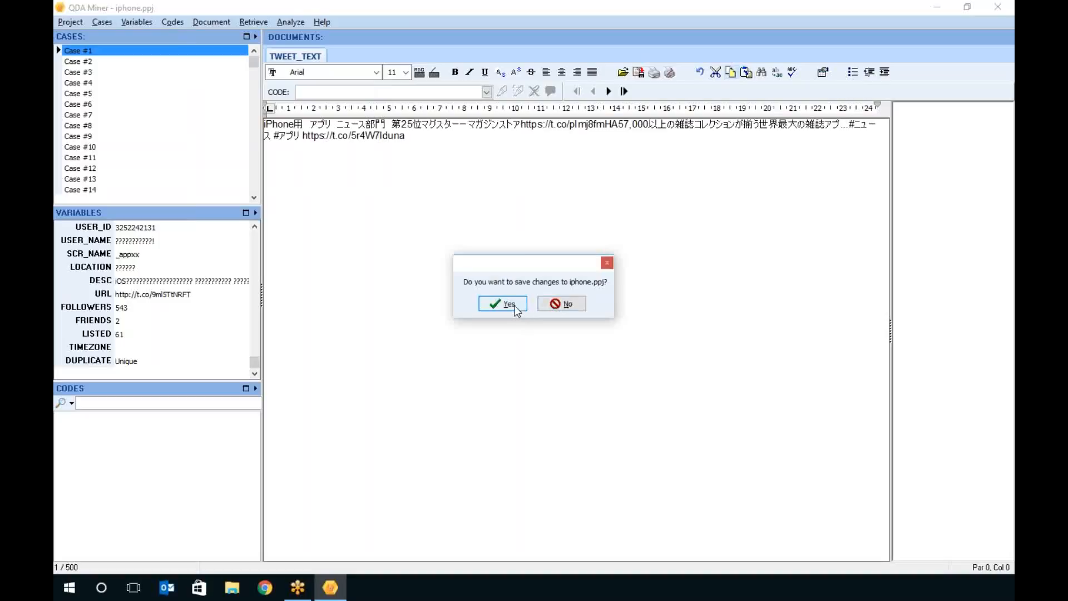
{"action": "left_click", "coordinate": [571, 303]}
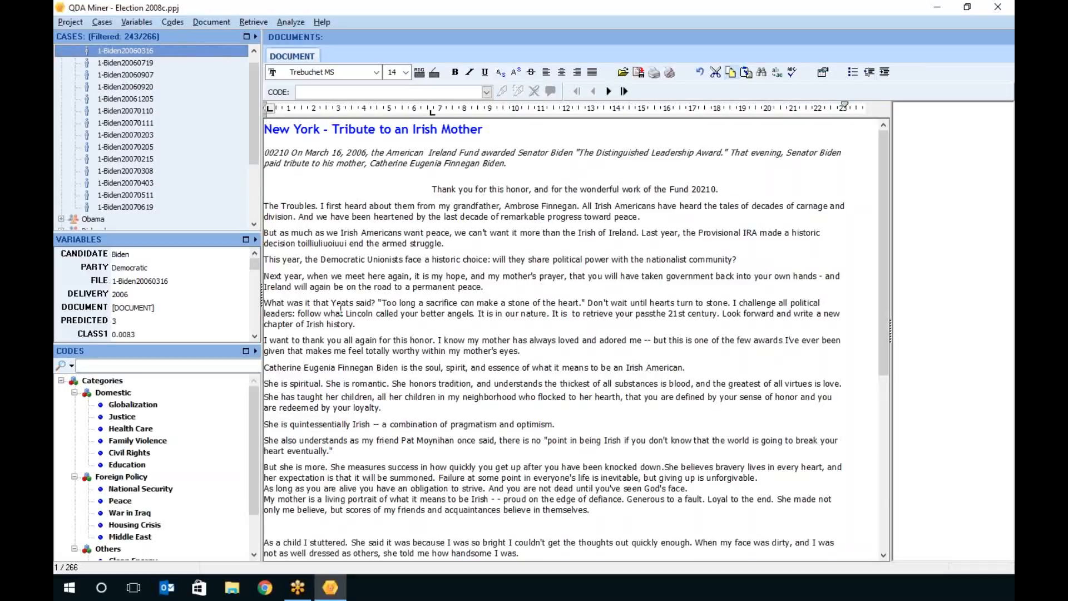
{"action": "left_click_drag", "start_coordinate": [195, 344], "coordinate": [194, 442]}
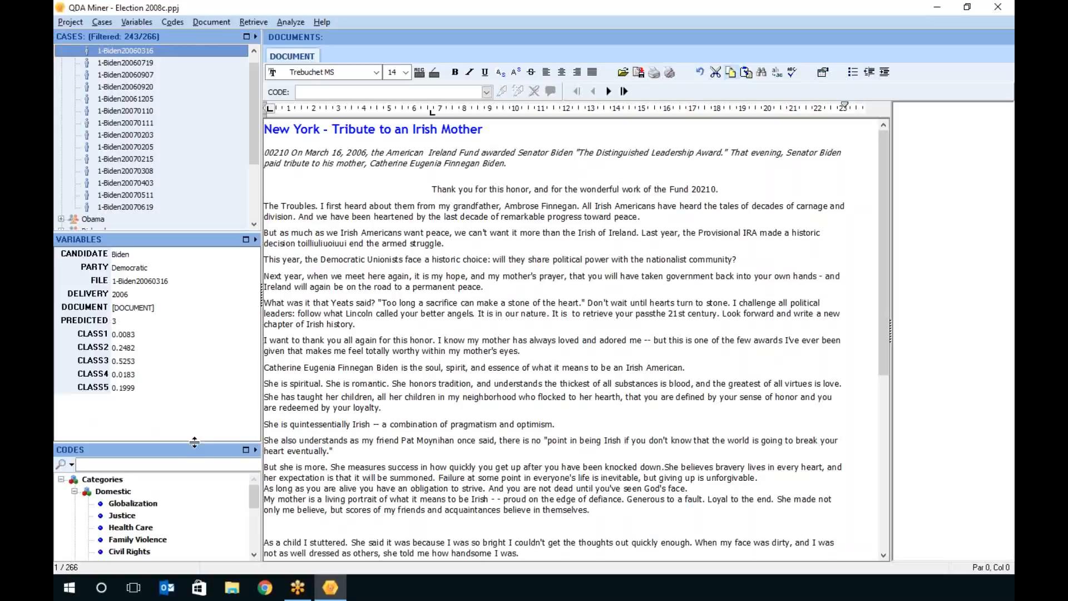
{"action": "left_click", "coordinate": [136, 21]}
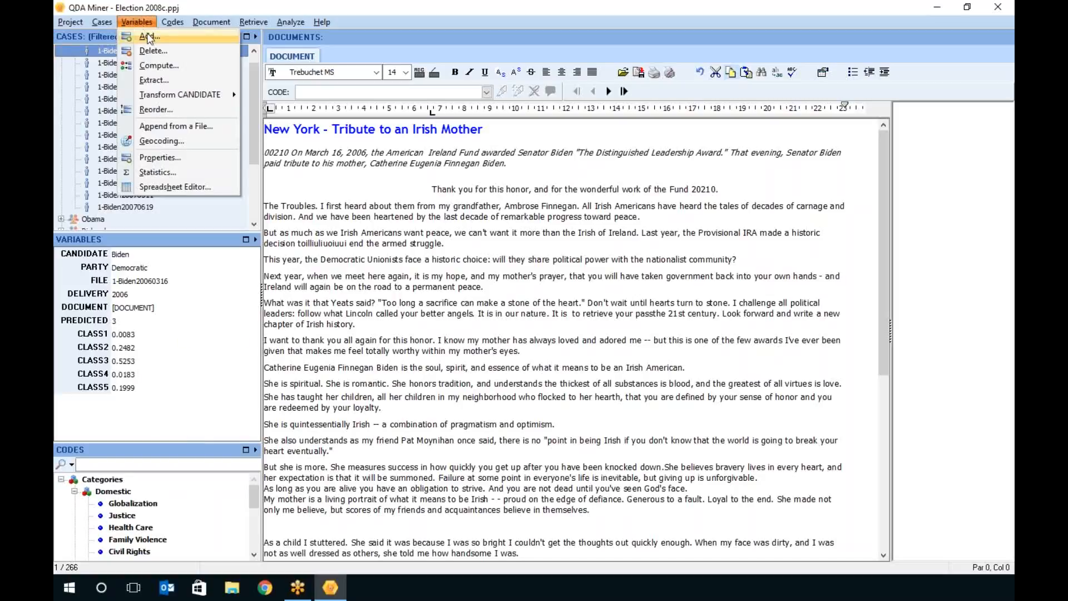
{"action": "left_click", "coordinate": [150, 37]}
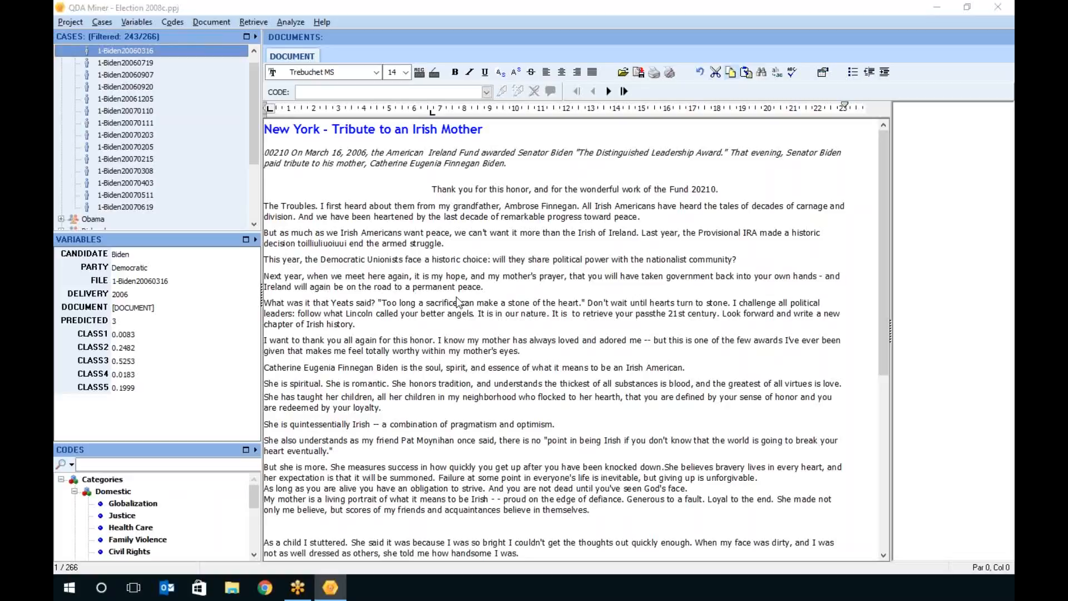
{"action": "left_click_drag", "start_coordinate": [55, 141], "coordinate": [562, 133]}
{"action": "left_click", "coordinate": [421, 202]}
{"action": "left_click", "coordinate": [421, 201]}
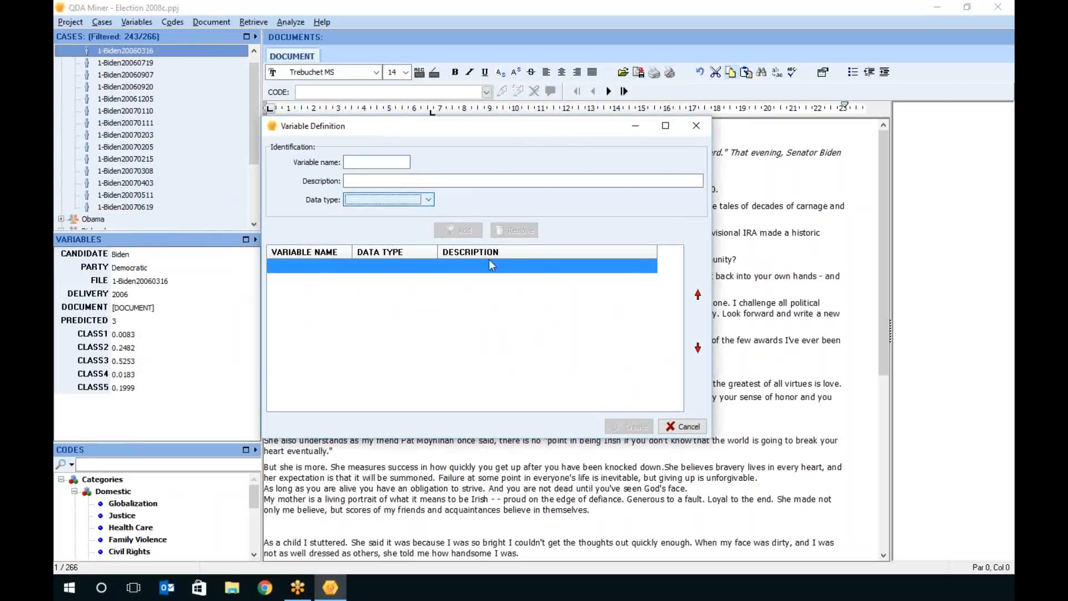
{"action": "left_click", "coordinate": [680, 426]}
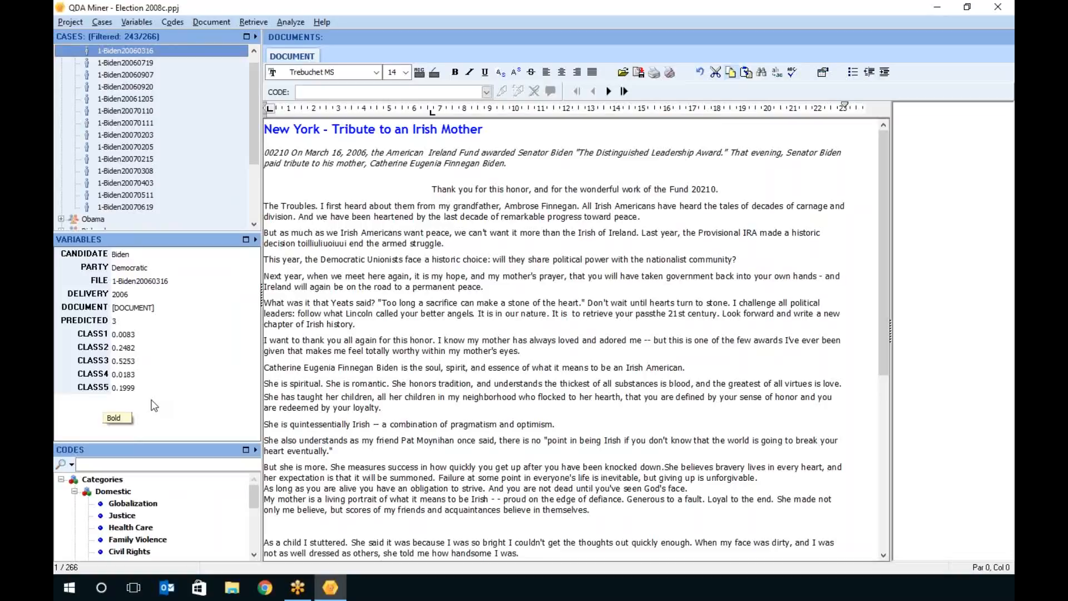
Open case 1-Biden20070111, examine its first two War in Iraq coded segments, and highlight the figure 22,000 in the second
{"action": "left_click", "coordinate": [192, 122]}
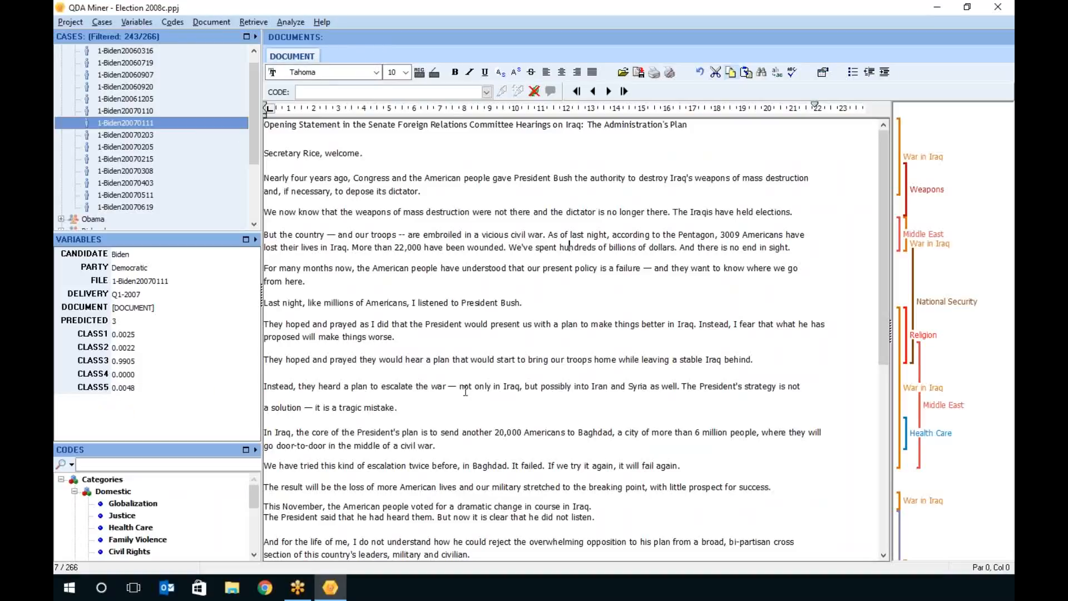
{"action": "left_click", "coordinate": [931, 164]}
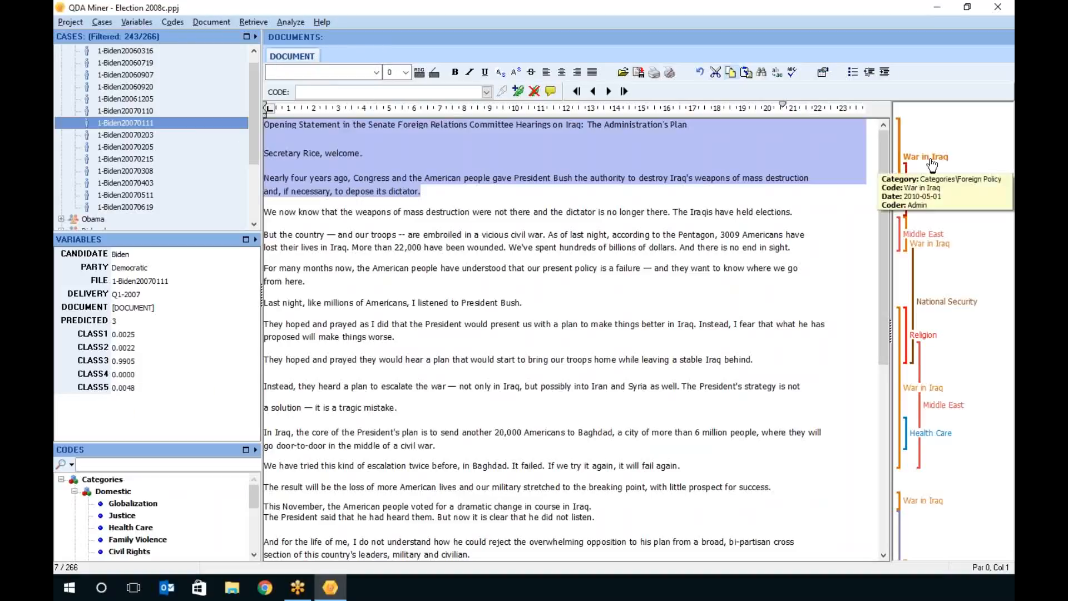
{"action": "left_click", "coordinate": [938, 249]}
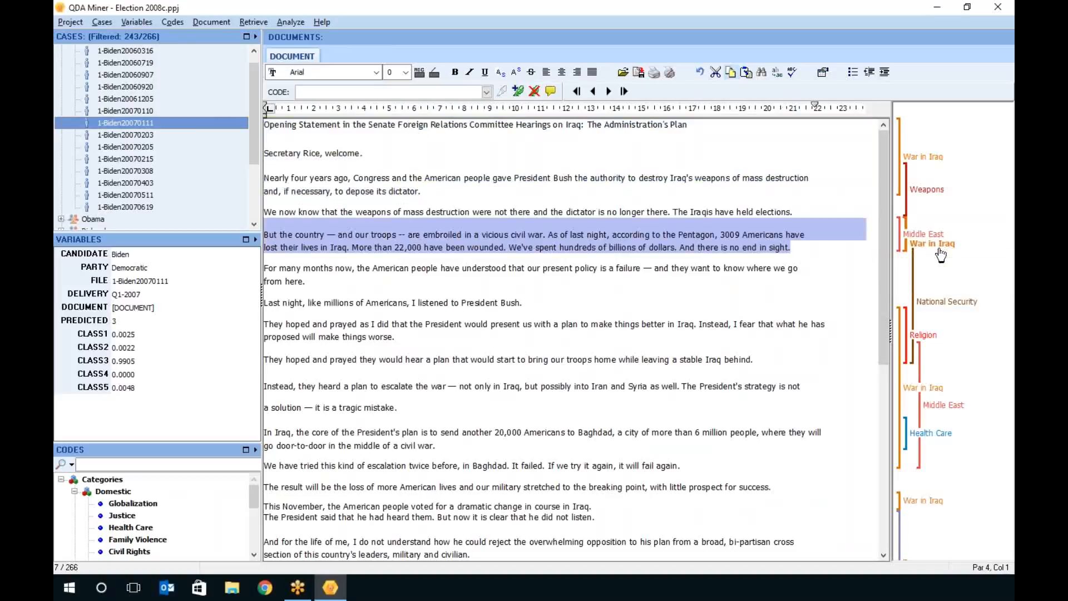
{"action": "left_click_drag", "start_coordinate": [395, 247], "coordinate": [423, 246]}
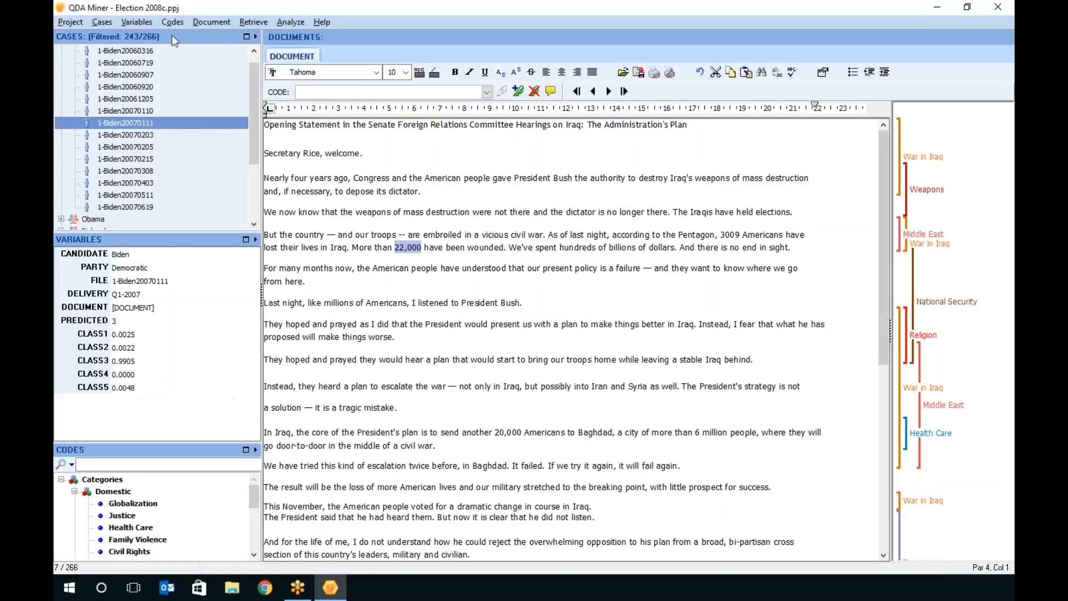
Extract all War in Iraq segments from DOCUMENT, concatenated, into a new document variable with the prefix WAR, without removing any coding
{"action": "left_click", "coordinate": [139, 23]}
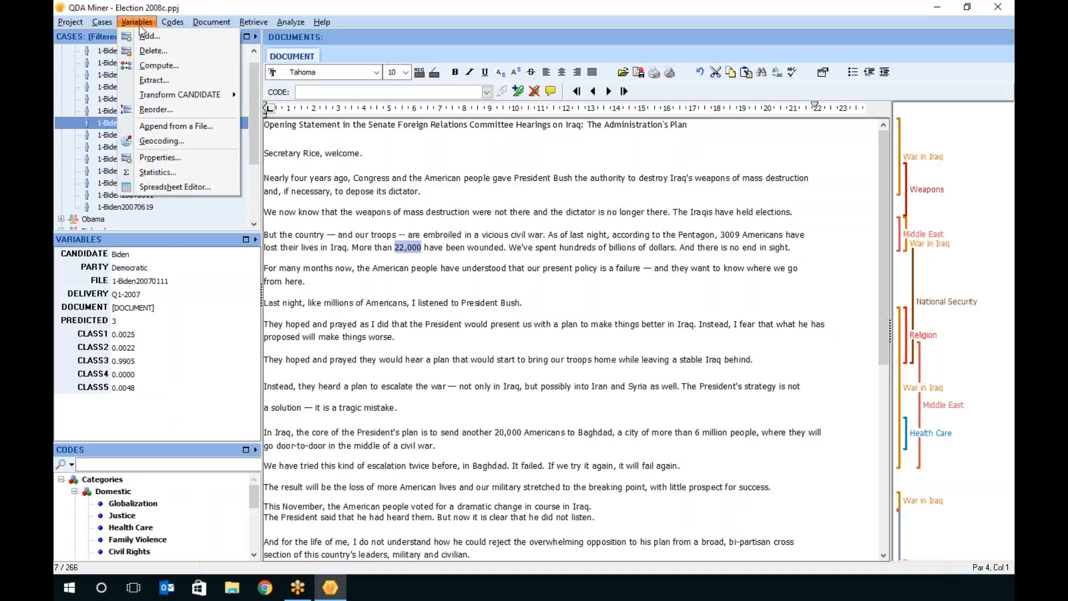
{"action": "left_click", "coordinate": [153, 80]}
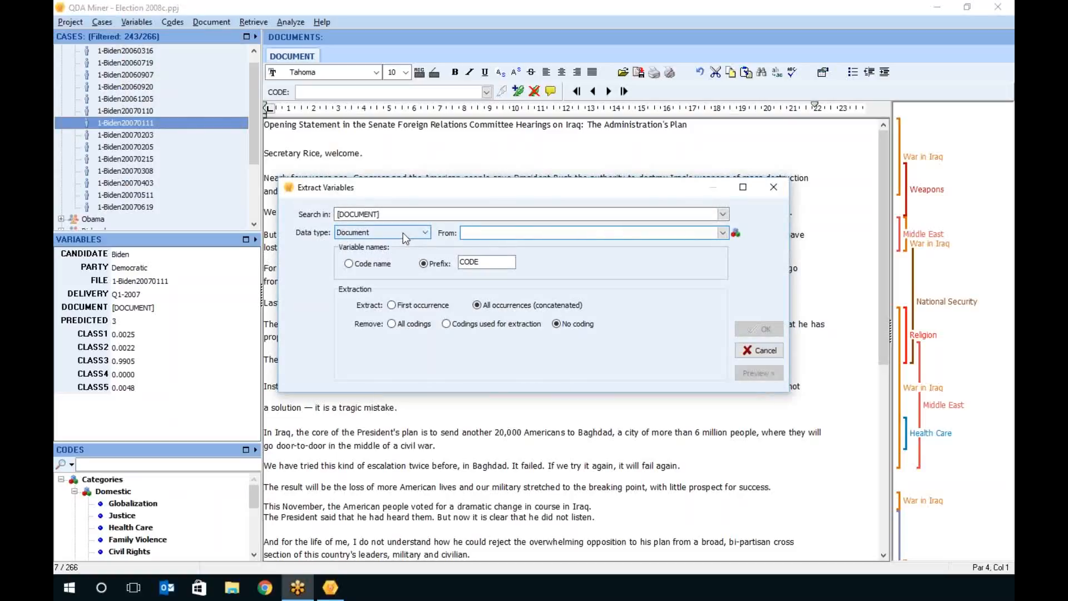
{"action": "left_click", "coordinate": [722, 233]}
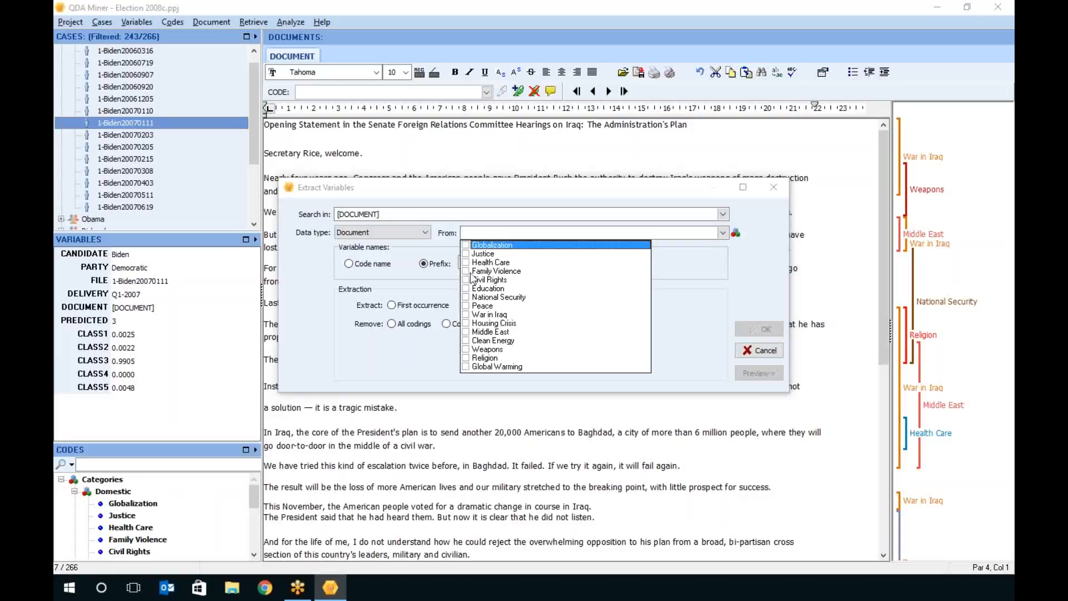
{"action": "left_click", "coordinate": [467, 315]}
{"action": "left_click", "coordinate": [531, 234]}
{"action": "left_click", "coordinate": [360, 266]}
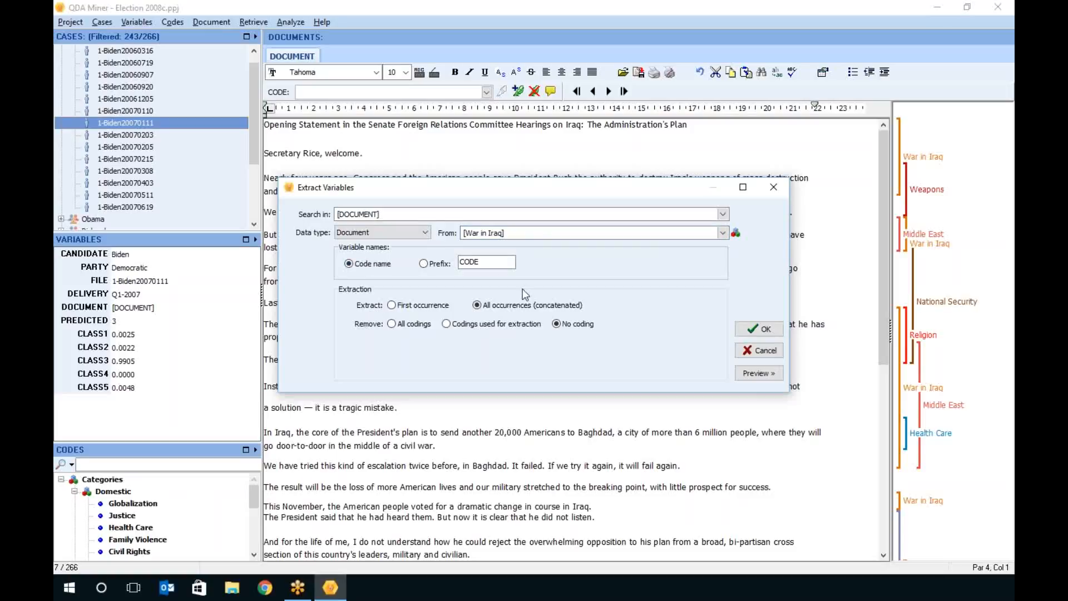
{"action": "left_click", "coordinate": [424, 264]}
{"action": "type", "text": "WAR"}
{"action": "left_click", "coordinate": [768, 332]}
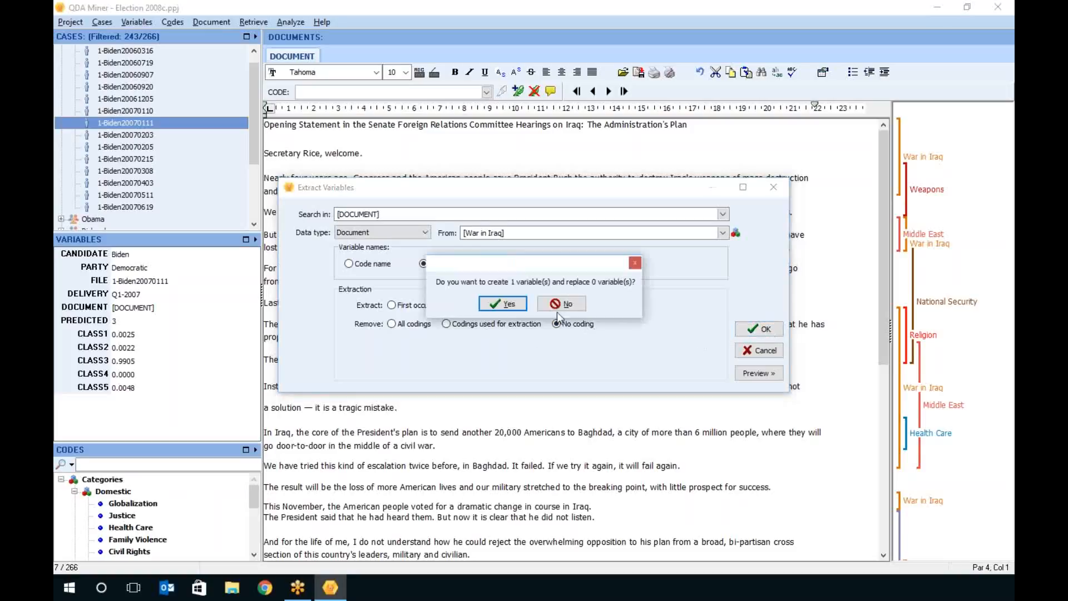
{"action": "left_click", "coordinate": [506, 305]}
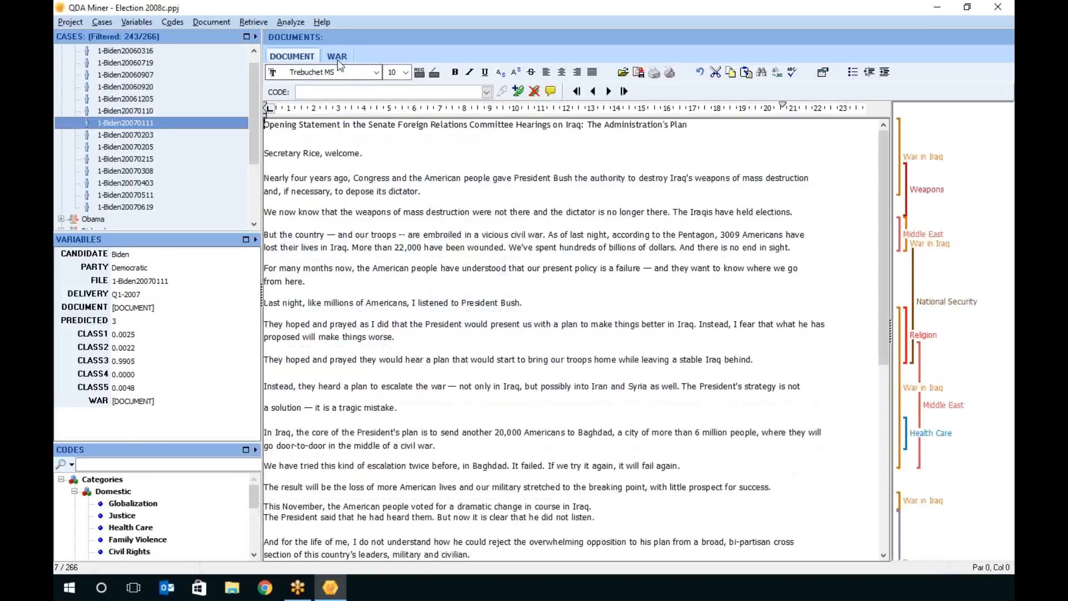
Review the extracted WAR document of this case from beginning to end, including its retained codings and the Secretary Rice greeting
{"action": "left_click", "coordinate": [338, 58]}
{"action": "scroll", "coordinate": [412, 225], "scroll_direction": "down", "scroll_amount": 5}
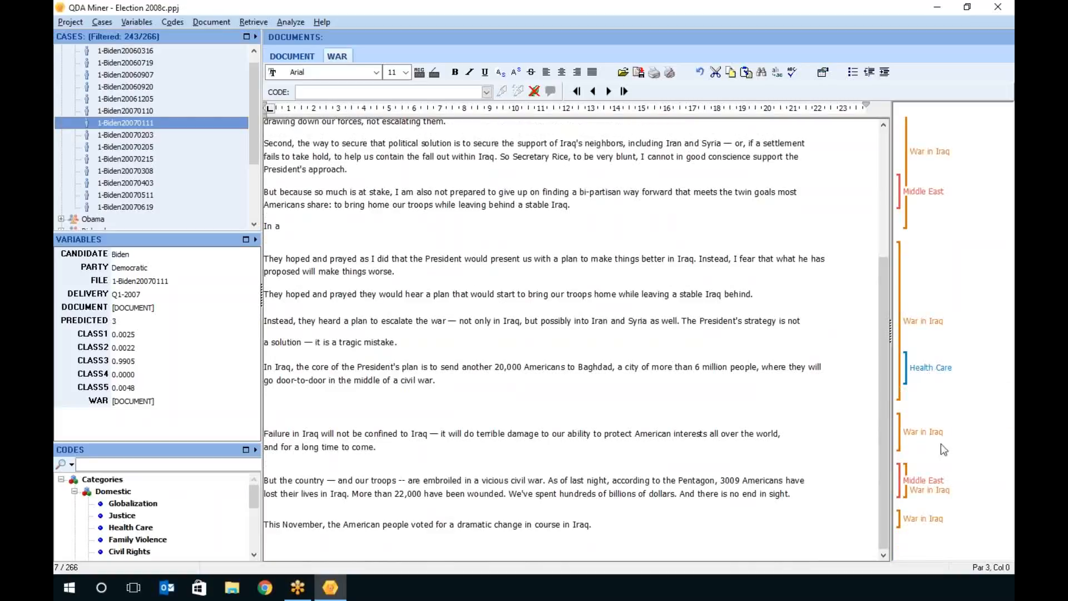
{"action": "left_click", "coordinate": [399, 361]}
{"action": "scroll", "coordinate": [573, 282], "scroll_direction": "up", "scroll_amount": 5}
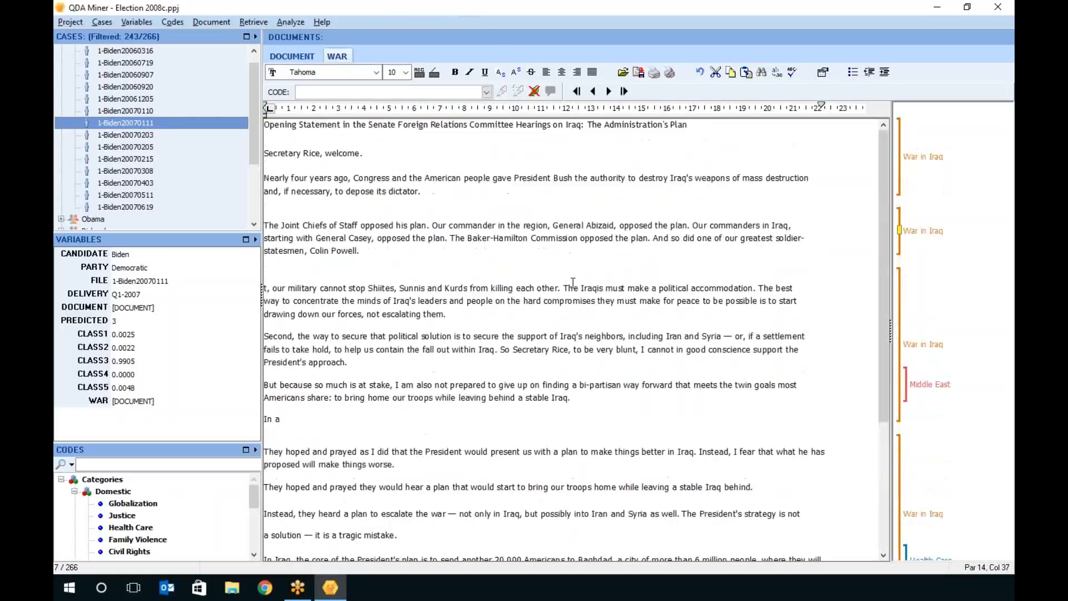
{"action": "left_click_drag", "start_coordinate": [363, 157], "coordinate": [264, 134]}
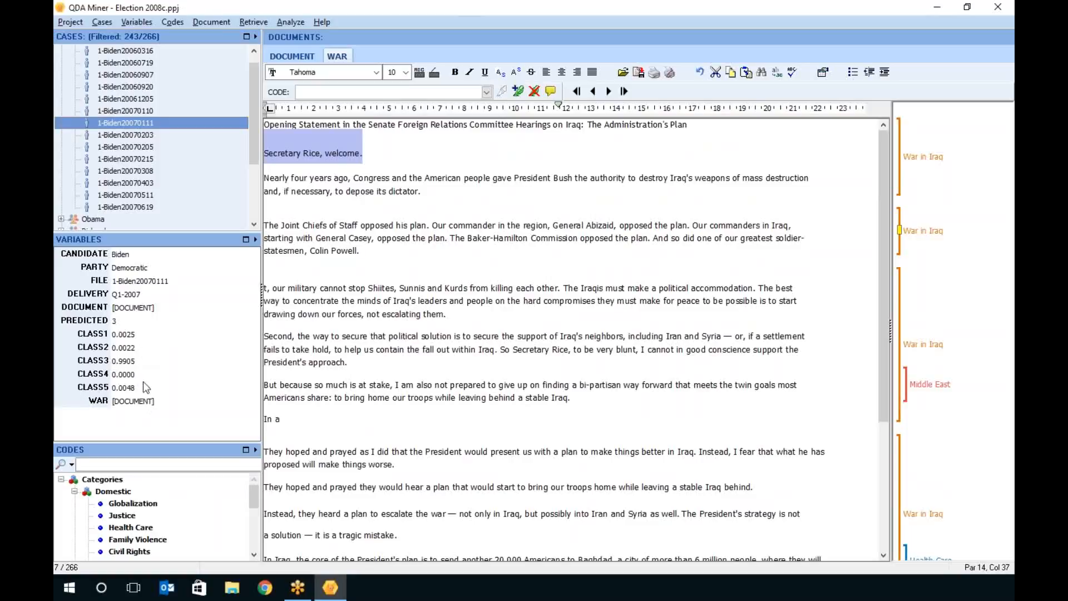
{"action": "mouse_move", "coordinate": [144, 386]}
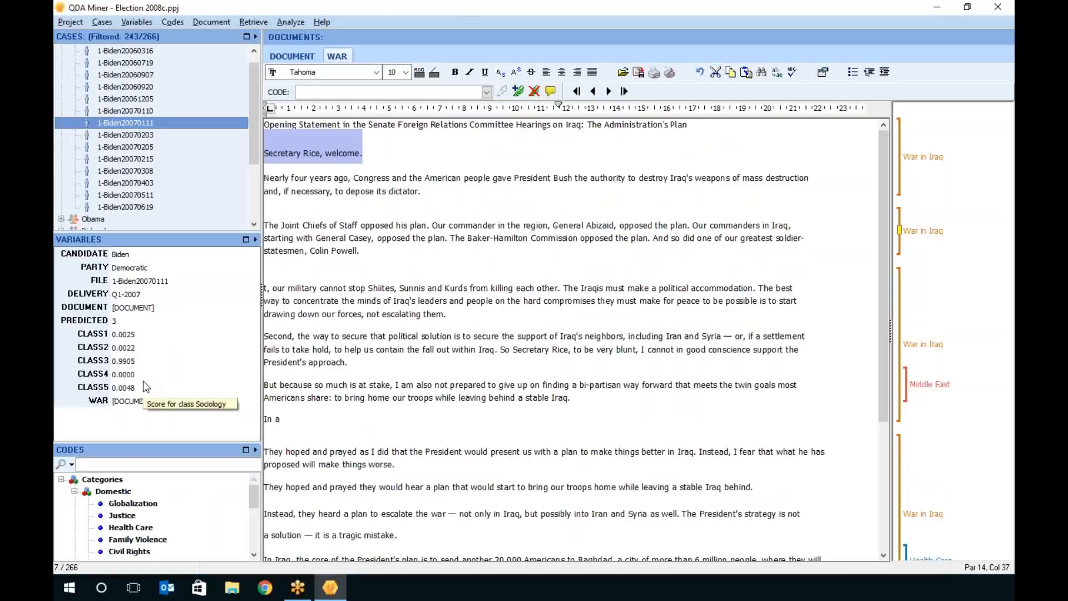
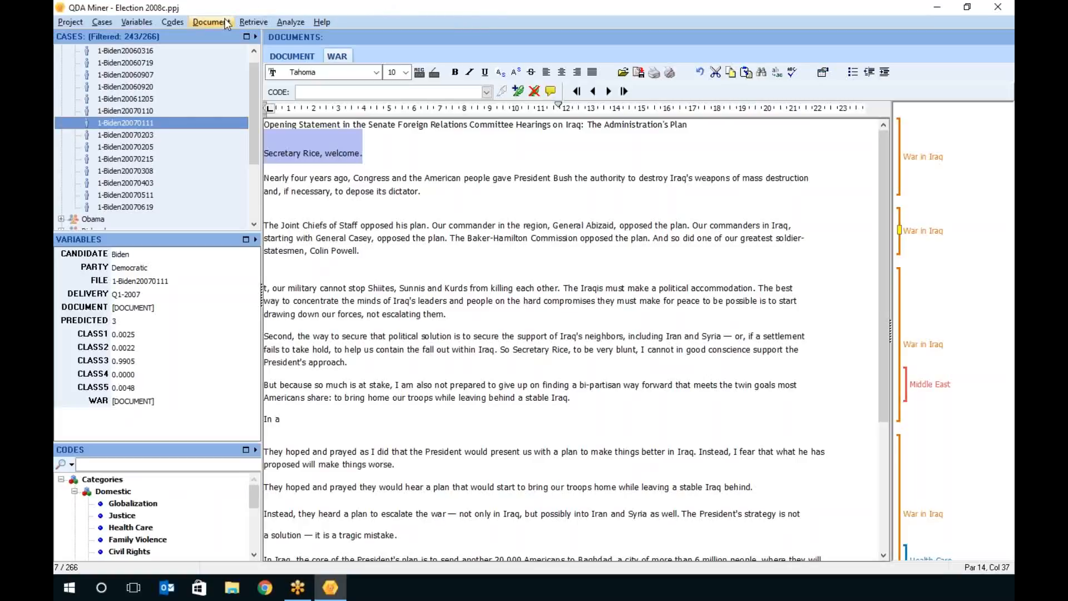
Open Paintings.ppj from the Samples folder without saving changes to Election 2008c.ppj, and decline importing the new files
{"action": "left_click", "coordinate": [70, 22]}
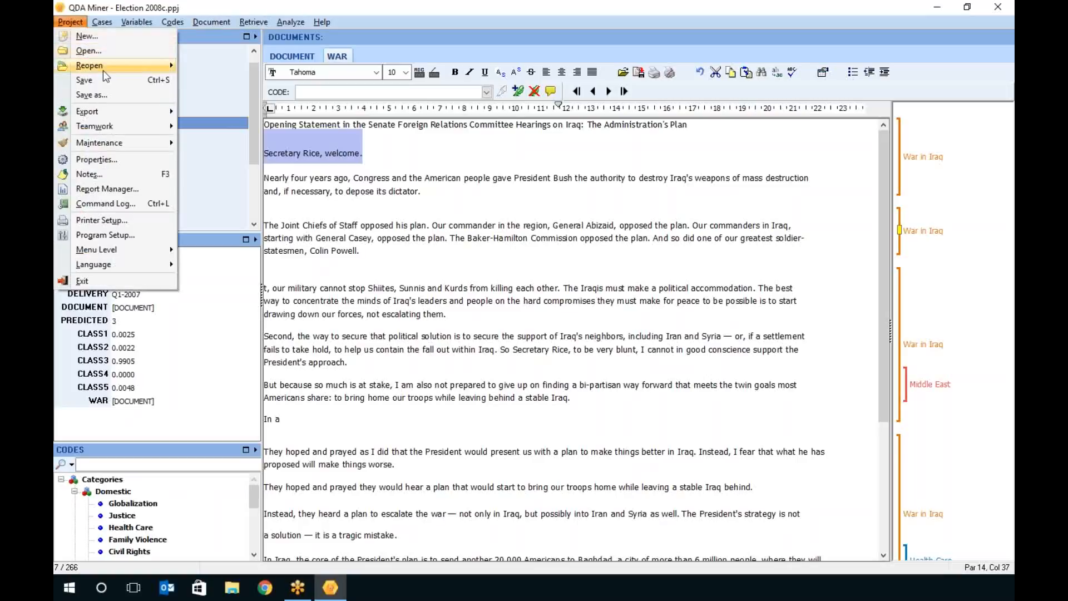
{"action": "mouse_move", "coordinate": [106, 71]}
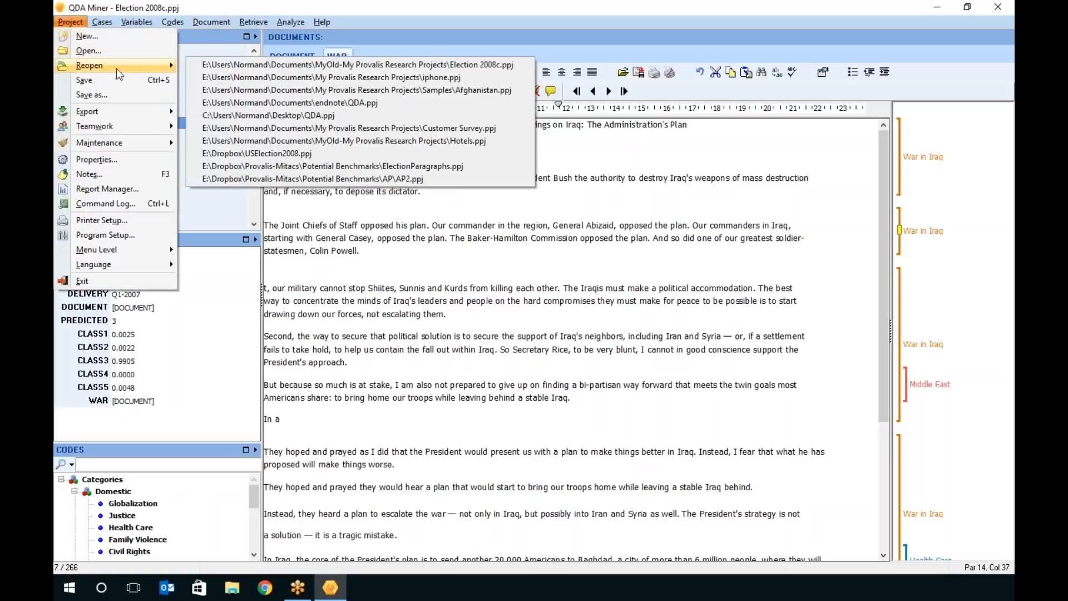
{"action": "left_click", "coordinate": [117, 52]}
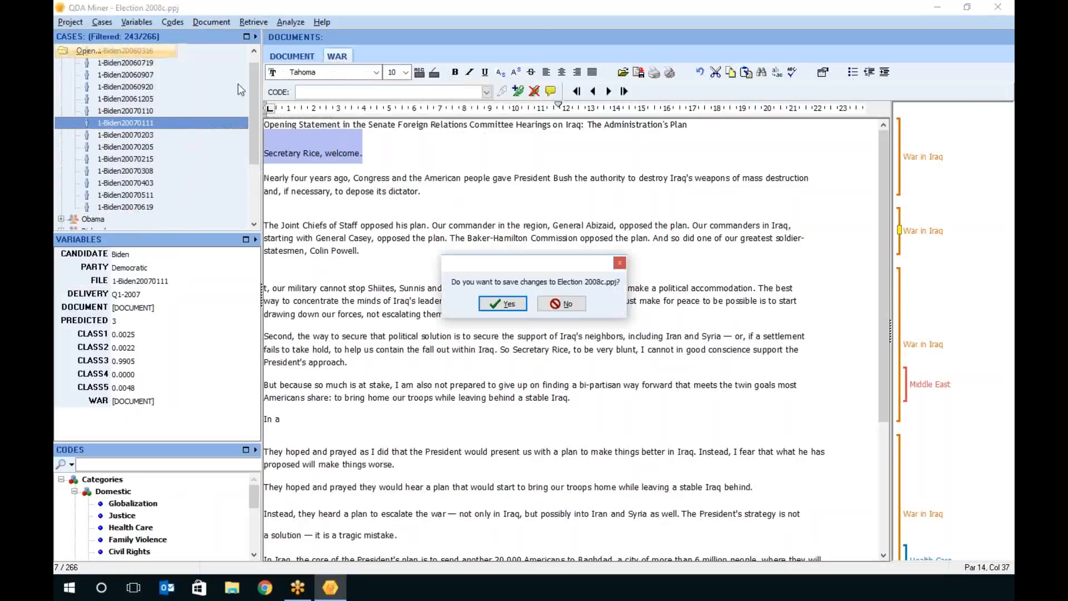
{"action": "left_click", "coordinate": [567, 304]}
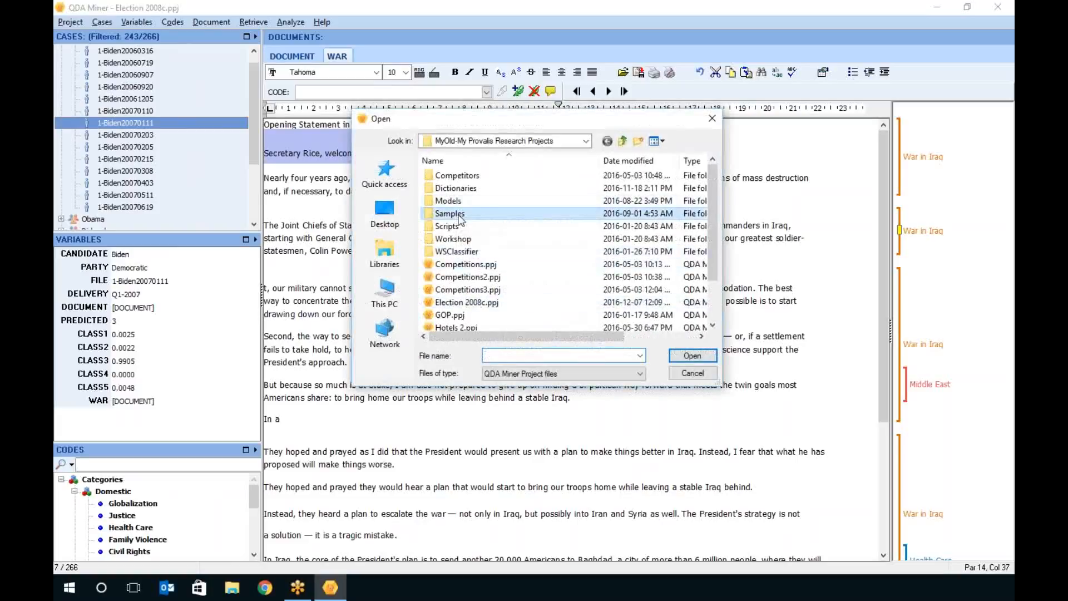
{"action": "double_click", "coordinate": [460, 217]}
{"action": "left_click", "coordinate": [568, 175]}
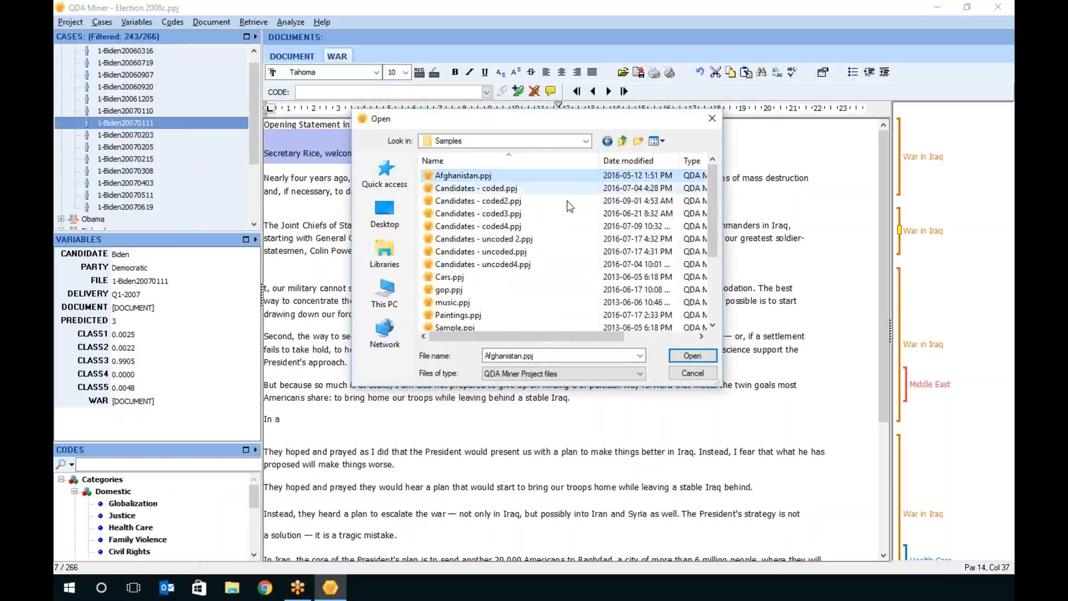
{"action": "scroll", "coordinate": [569, 205], "scroll_direction": "down", "scroll_amount": 3}
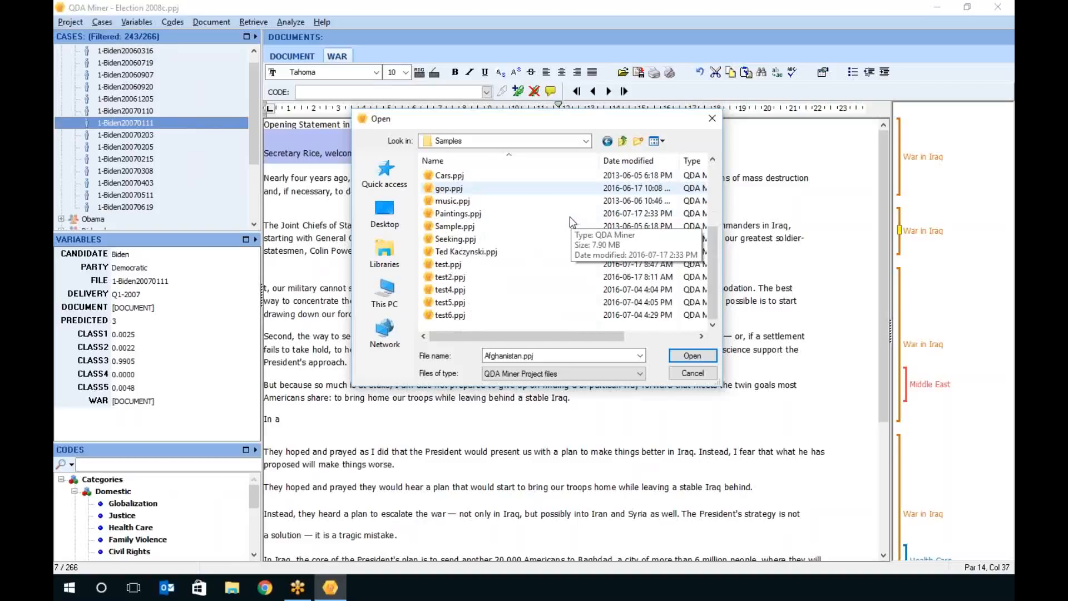
{"action": "double_click", "coordinate": [570, 217]}
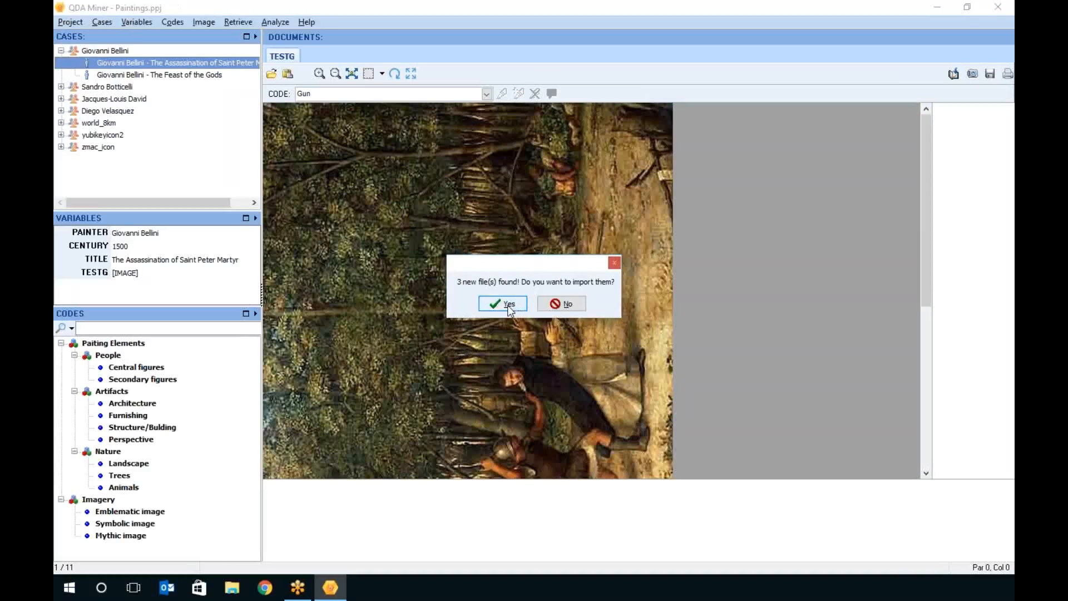
{"action": "left_click", "coordinate": [568, 305]}
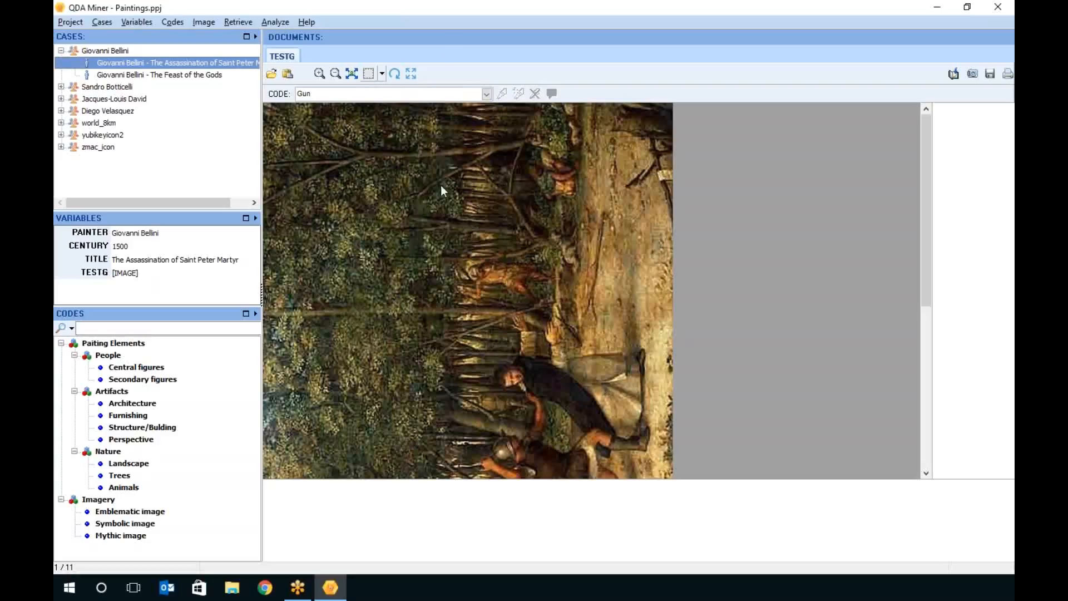
Rotate the Saint Peter Martyr image 90° left, and code a treetop area as Central figures and the struggling friar as Structure/Bulding
{"action": "left_click", "coordinate": [395, 78]}
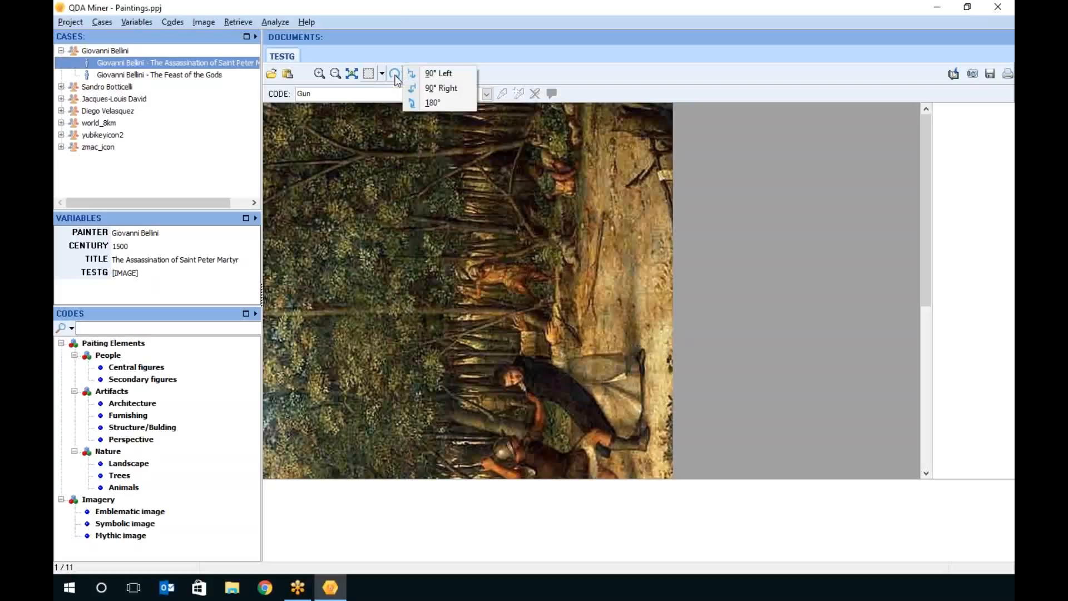
{"action": "left_click", "coordinate": [430, 77]}
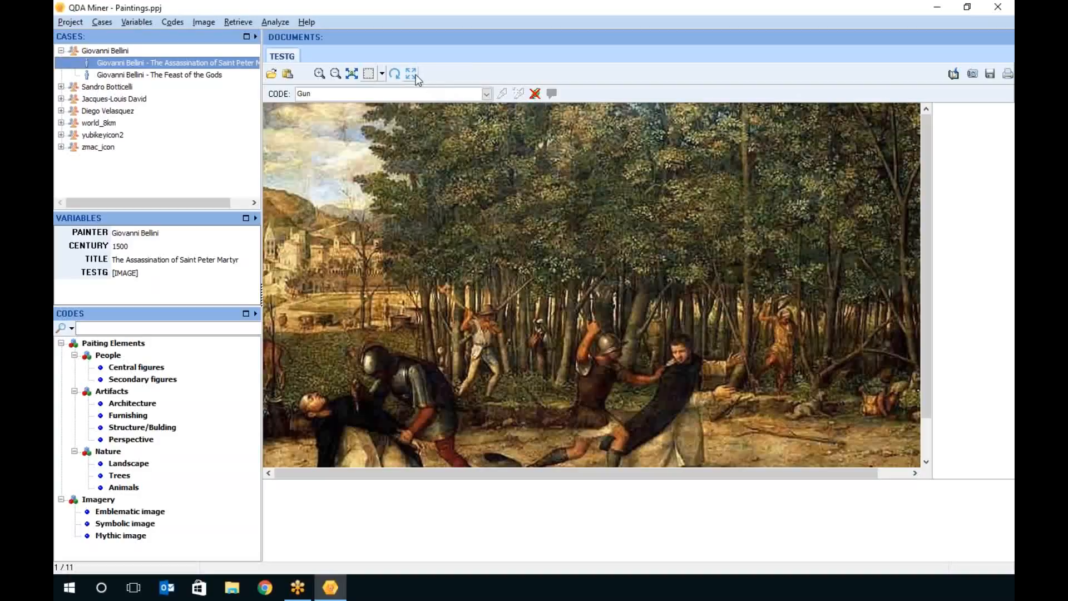
{"action": "left_click_drag", "start_coordinate": [433, 208], "coordinate": [579, 306]}
{"action": "left_click", "coordinate": [136, 367]}
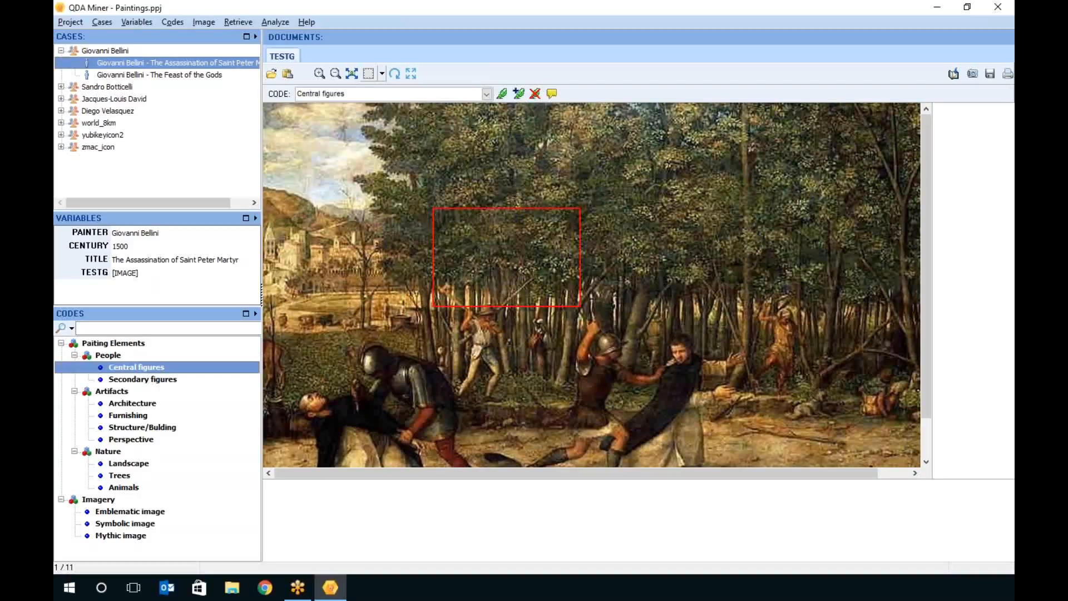
{"action": "left_click_drag", "start_coordinate": [549, 259], "coordinate": [551, 261]}
{"action": "left_click_drag", "start_coordinate": [624, 356], "coordinate": [733, 451]}
{"action": "left_click_drag", "start_coordinate": [165, 428], "coordinate": [702, 405]}
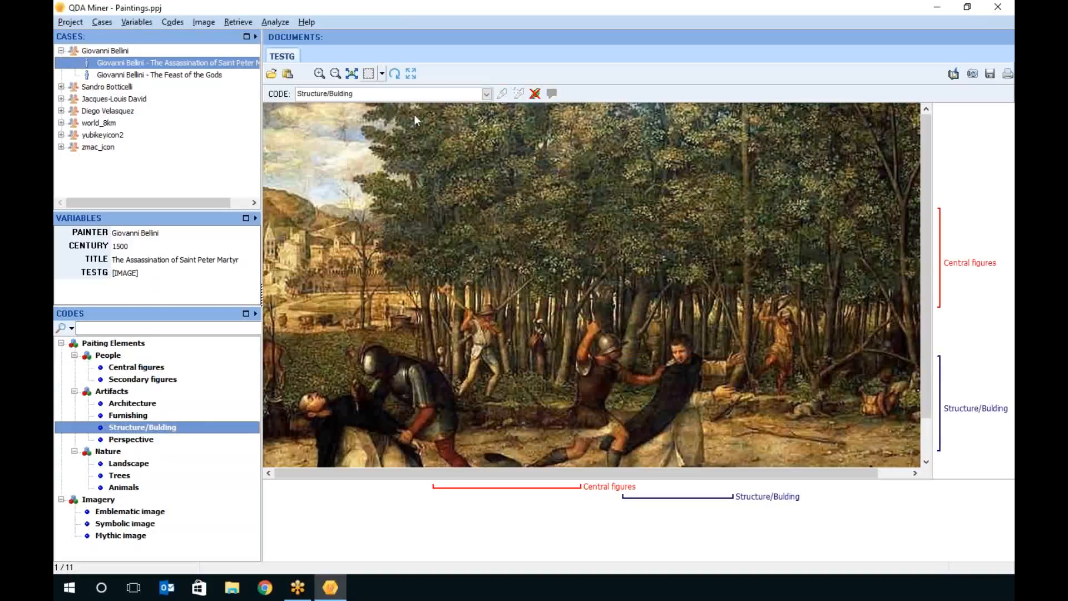
Resize the painting to 50 percent and check that both coded areas follow the new size
{"action": "left_click", "coordinate": [411, 76]}
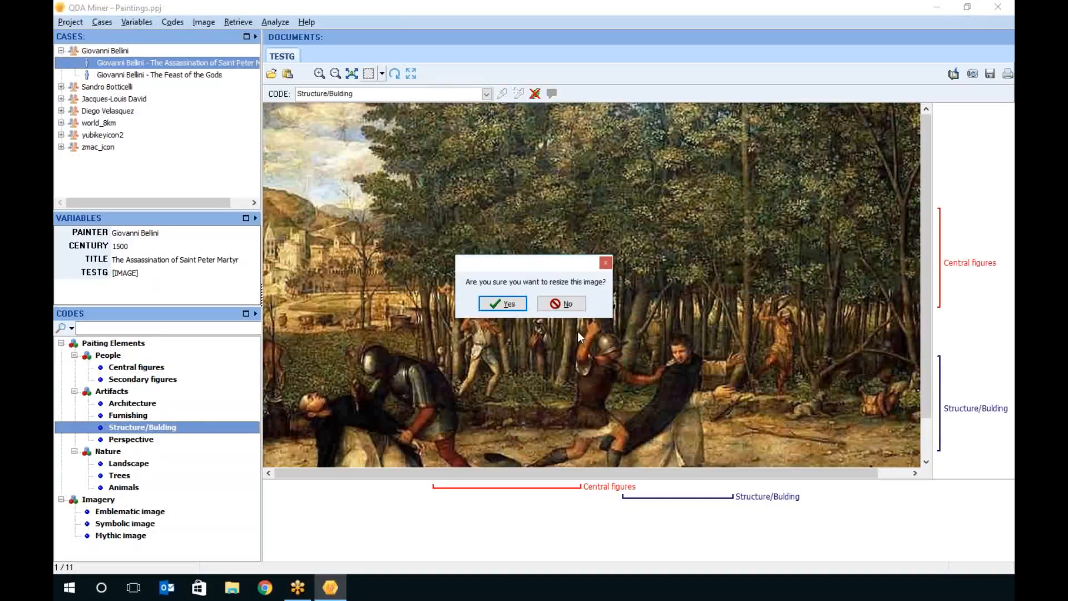
{"action": "left_click", "coordinate": [518, 306]}
{"action": "double_click", "coordinate": [565, 238]}
{"action": "type", "text": "50"}
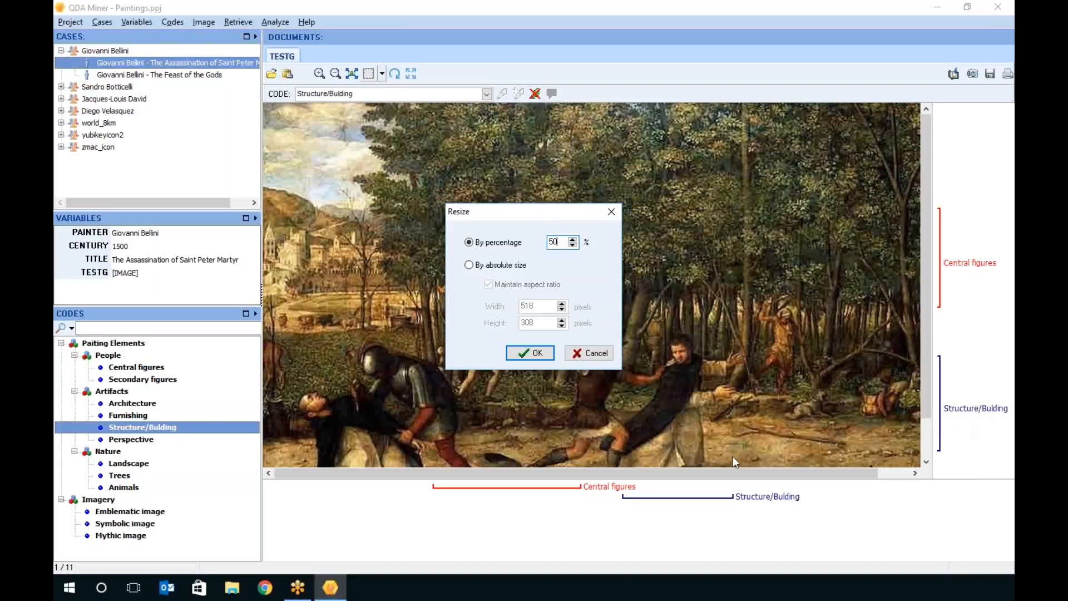
{"action": "left_click", "coordinate": [538, 356]}
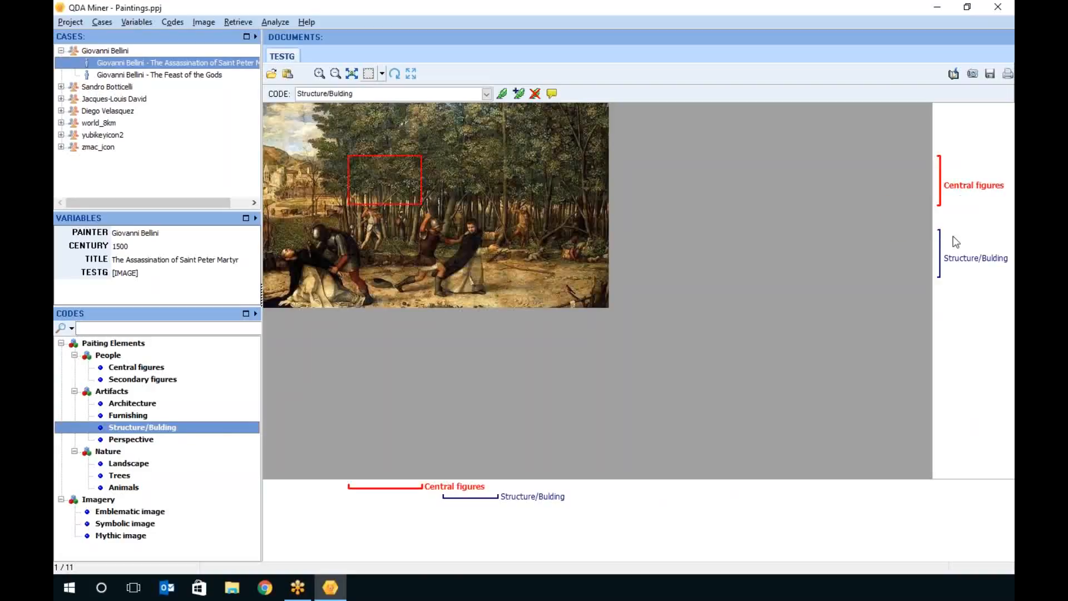
{"action": "mouse_move", "coordinate": [960, 260]}
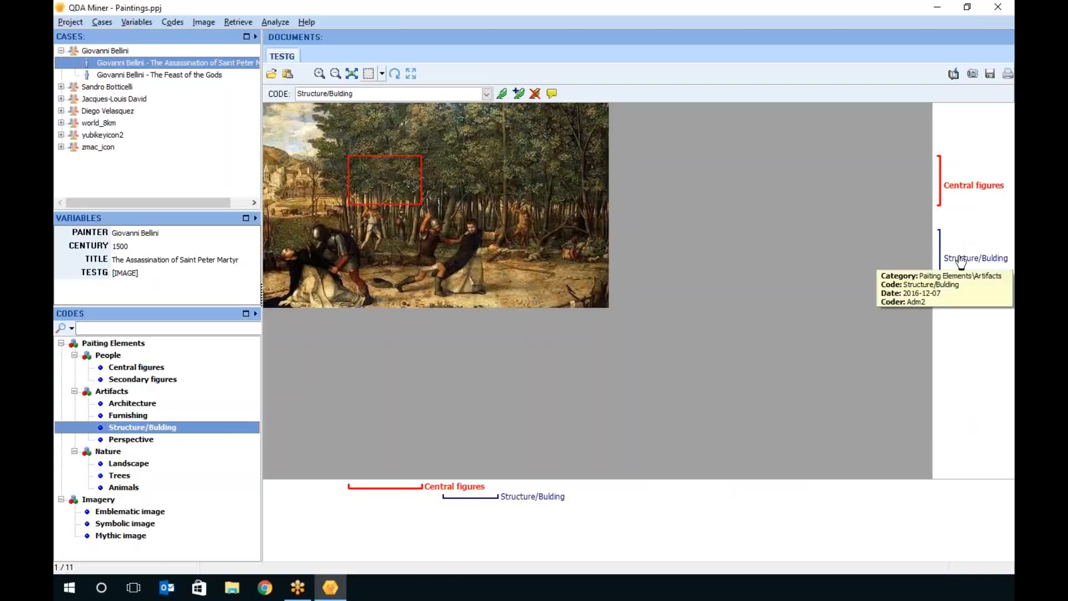
Rotate the painting 90° right, check where its Structure/Bulding and Central figures areas fall, and restore its upright orientation
{"action": "left_click", "coordinate": [395, 74]}
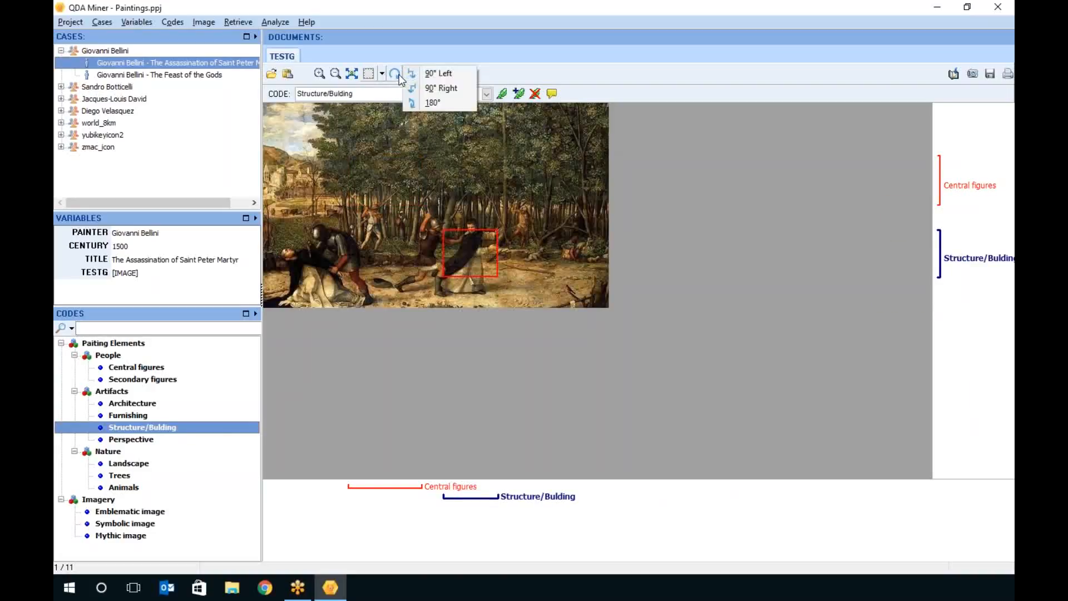
{"action": "left_click", "coordinate": [427, 90]}
{"action": "right_click", "coordinate": [1001, 248]}
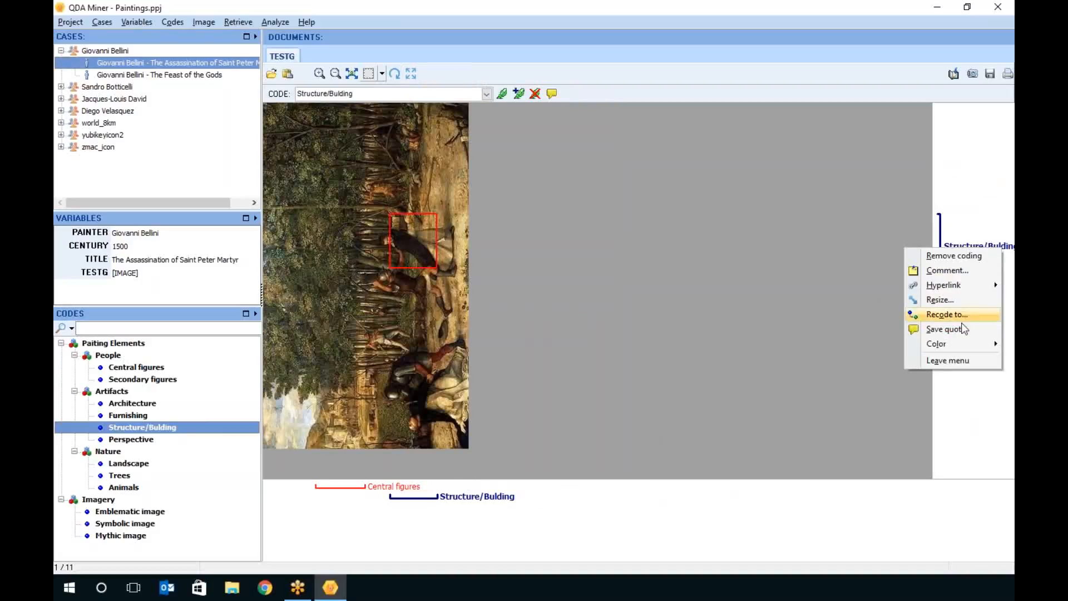
{"action": "left_click", "coordinate": [357, 493]}
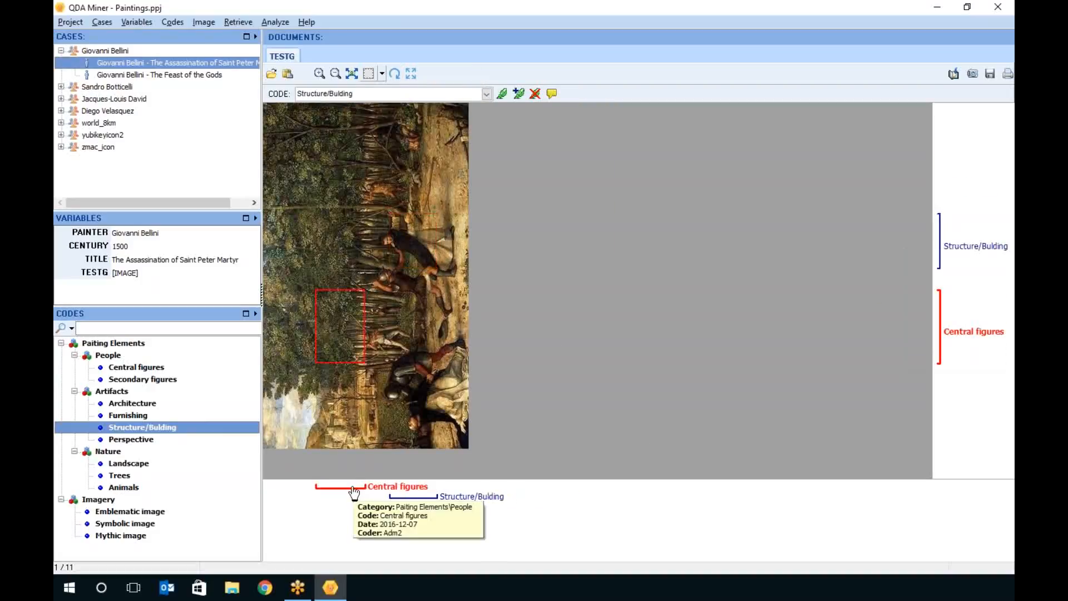
{"action": "left_click", "coordinate": [396, 72]}
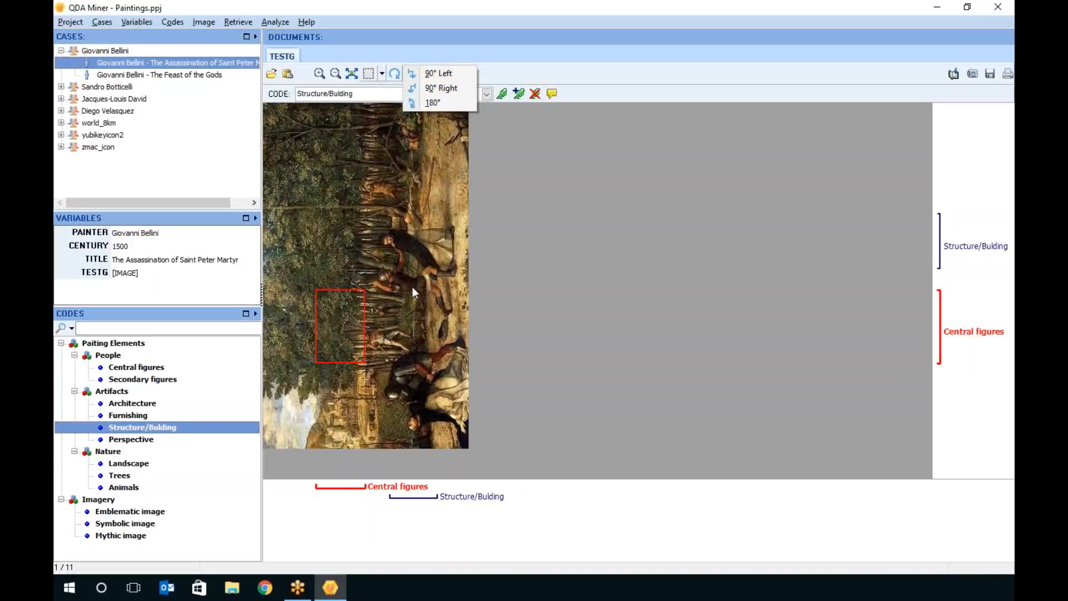
{"action": "left_click", "coordinate": [447, 101]}
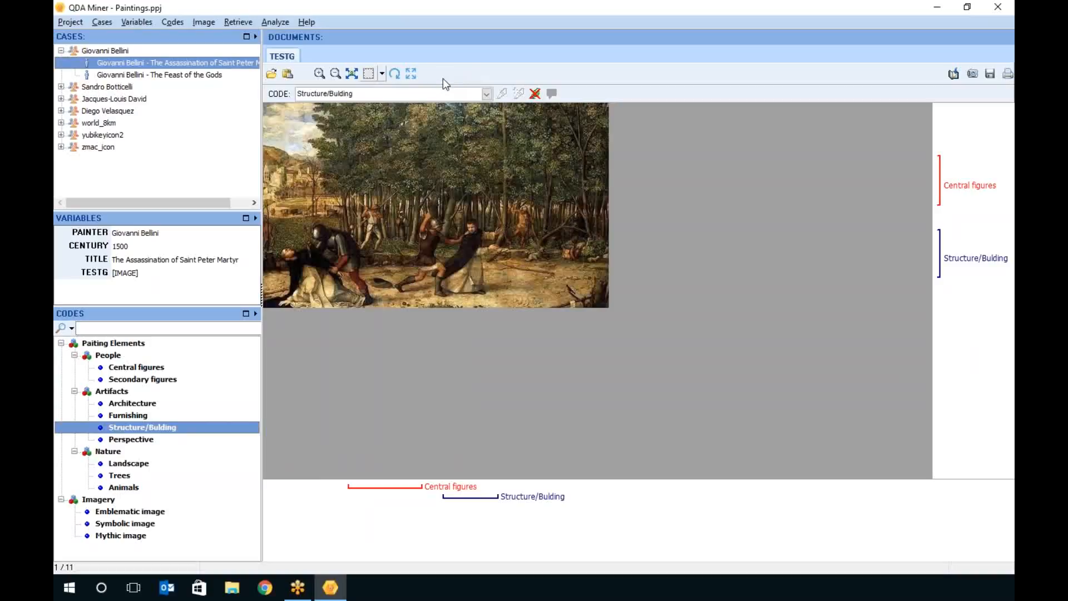
Close Paintings.ppj, postponing its scheduled backup by another cycle
{"action": "left_click", "coordinate": [998, 7]}
{"action": "left_click", "coordinate": [503, 303]}
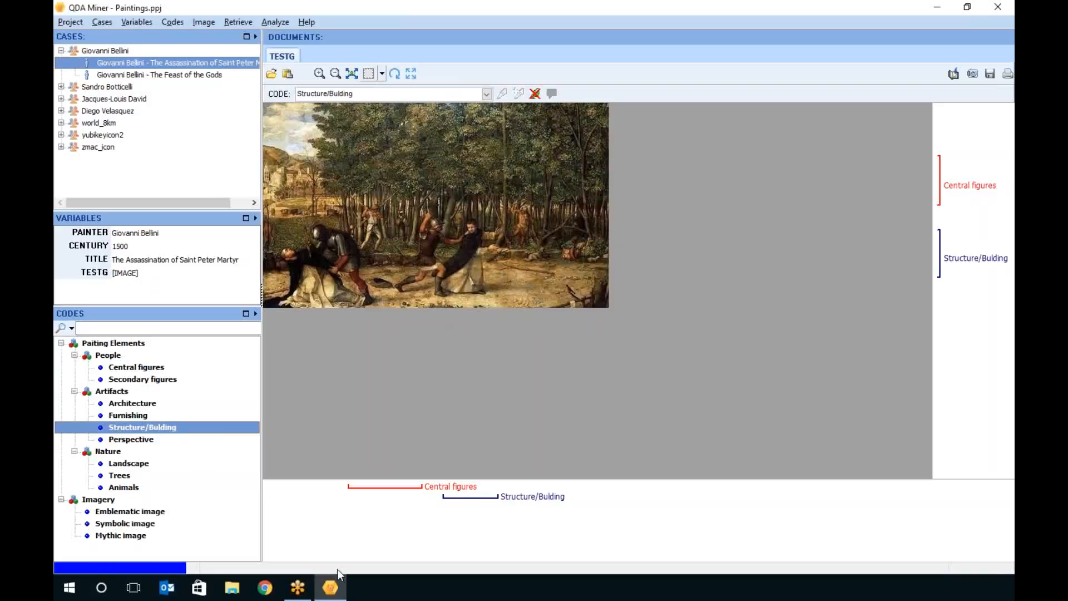
{"action": "left_click", "coordinate": [600, 308]}
{"action": "left_click", "coordinate": [568, 341]}
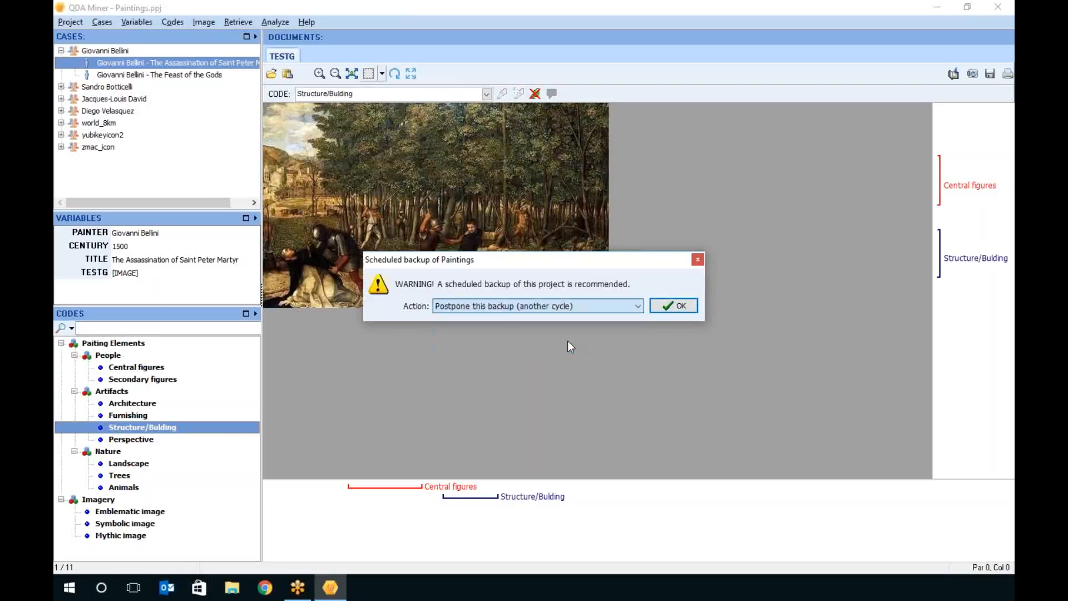
{"action": "left_click", "coordinate": [684, 305]}
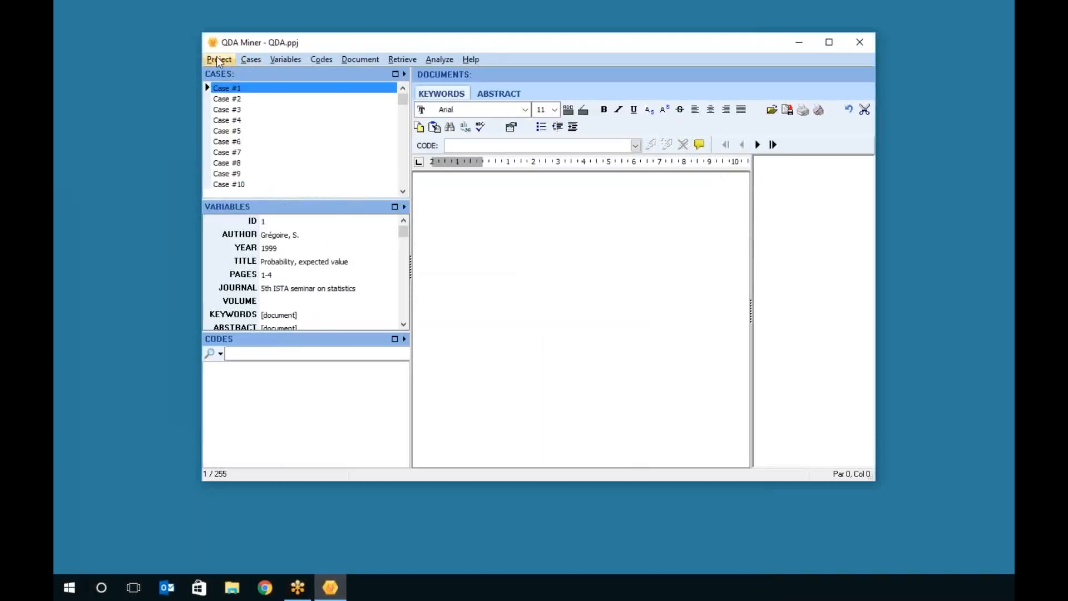
{"action": "left_click", "coordinate": [219, 59]}
{"action": "left_click", "coordinate": [238, 88]}
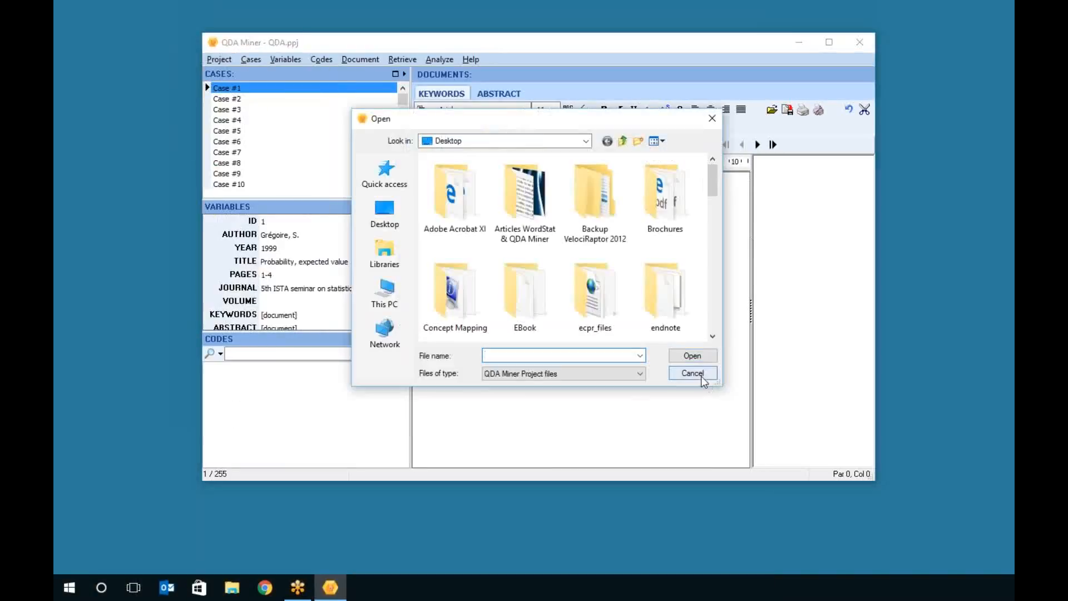
{"action": "left_click", "coordinate": [692, 373]}
Reopen the recent project Afghanistan.ppj from the Samples folder
{"action": "left_click", "coordinate": [220, 59]}
{"action": "mouse_move", "coordinate": [303, 103]}
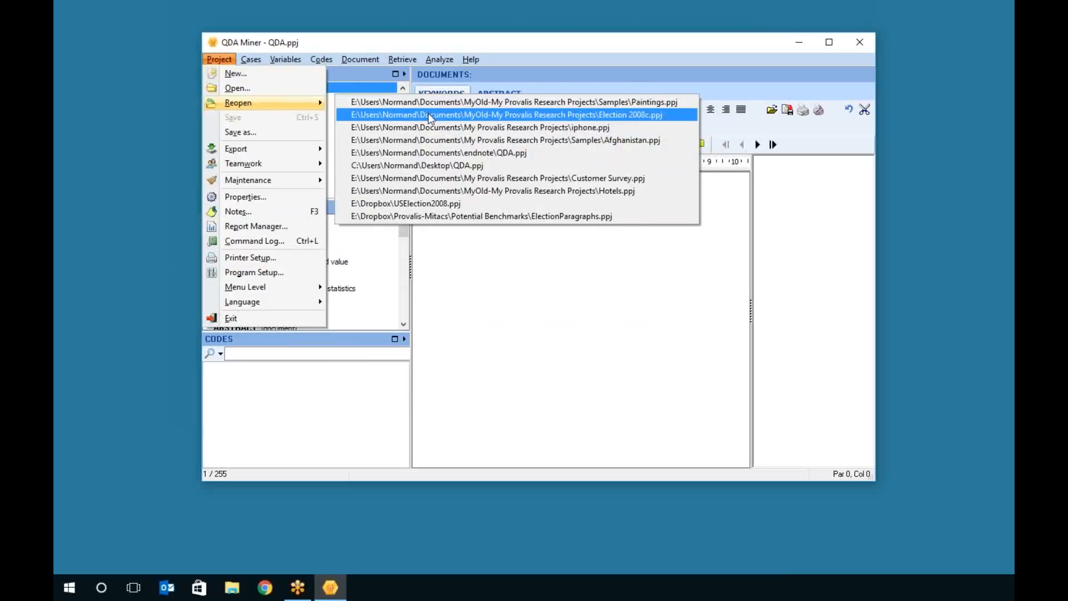
{"action": "left_click", "coordinate": [428, 139]}
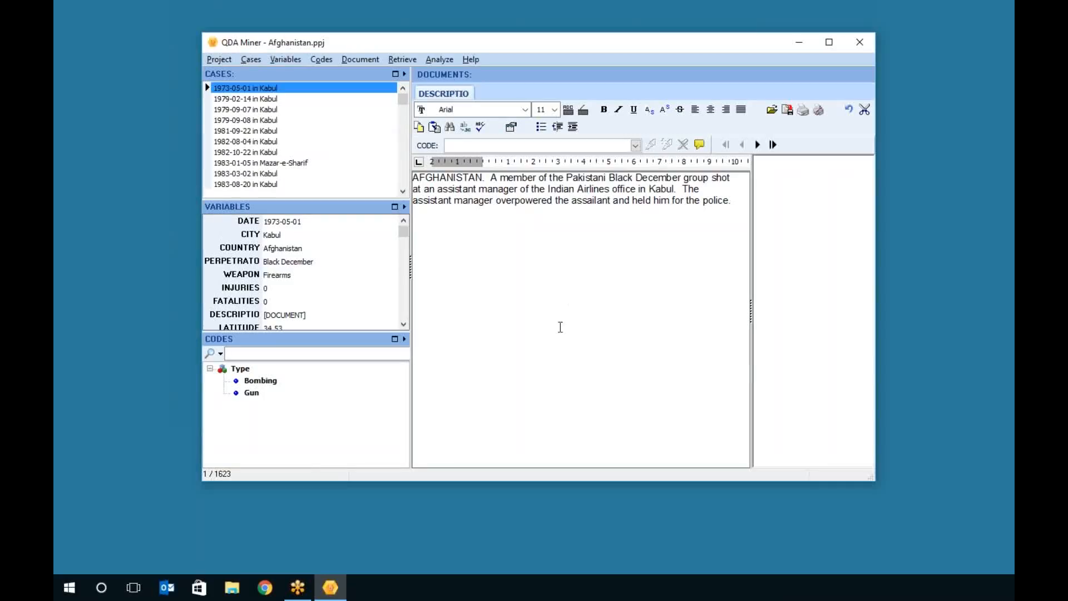
Run a coding frequency analysis of all codes in DESCRIPTIO and view the results as a table and as a tree
{"action": "left_click", "coordinate": [448, 58]}
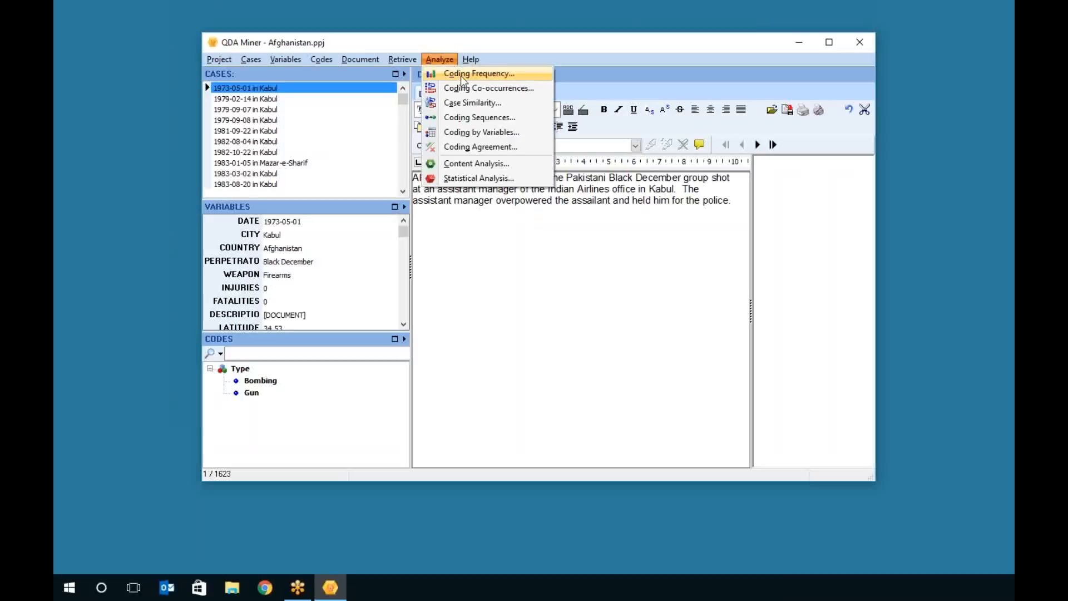
{"action": "left_click", "coordinate": [461, 74]}
{"action": "left_click", "coordinate": [768, 156]}
{"action": "left_click", "coordinate": [320, 178]}
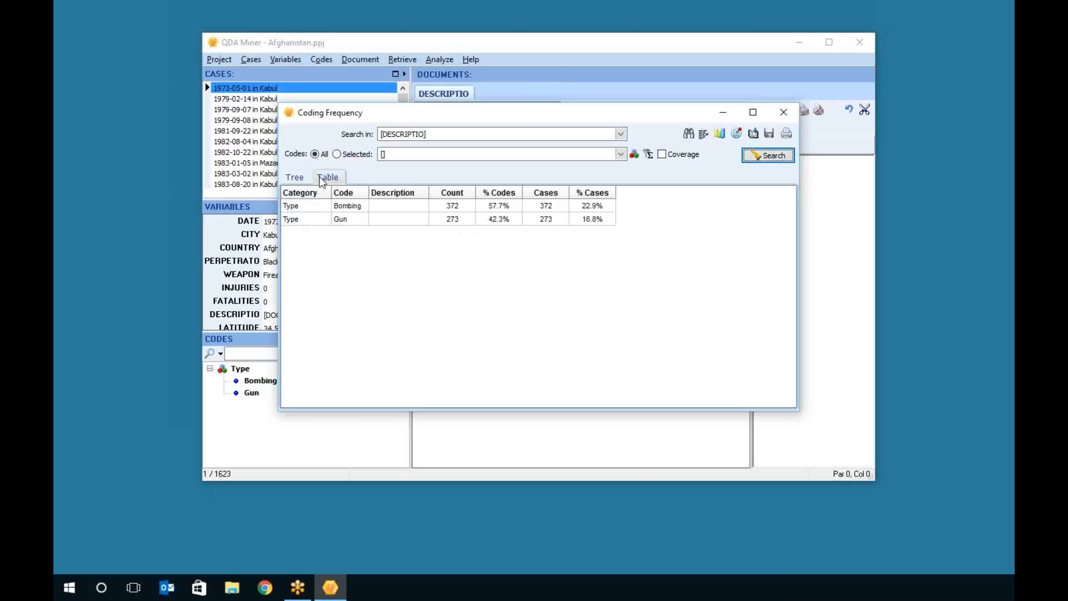
{"action": "left_click", "coordinate": [300, 177]}
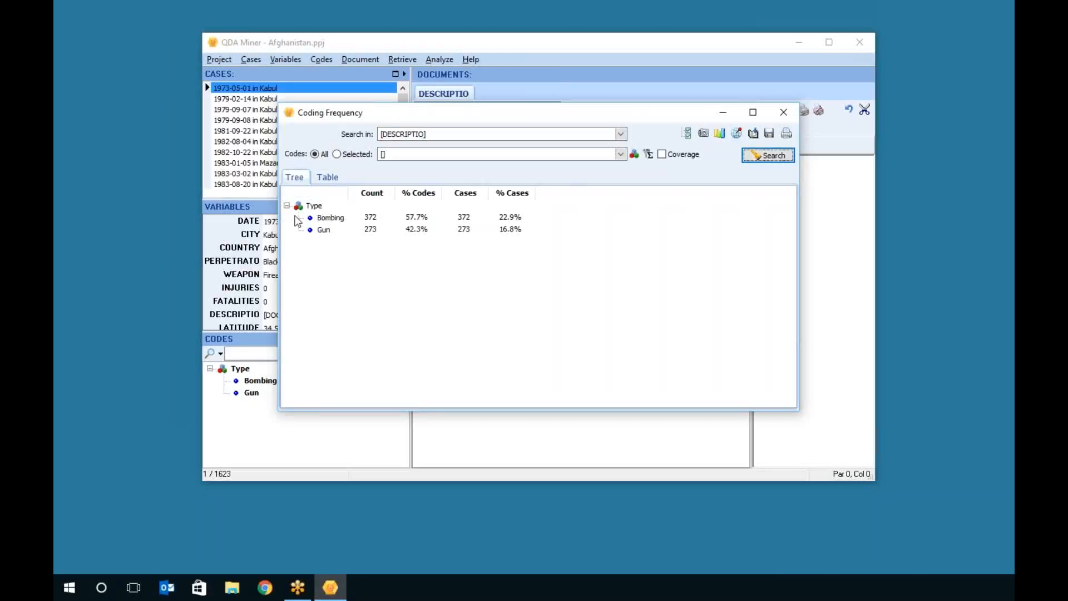
Enable item selection in the frequency tree and select the Bombing and Gun codes
{"action": "left_click", "coordinate": [340, 219]}
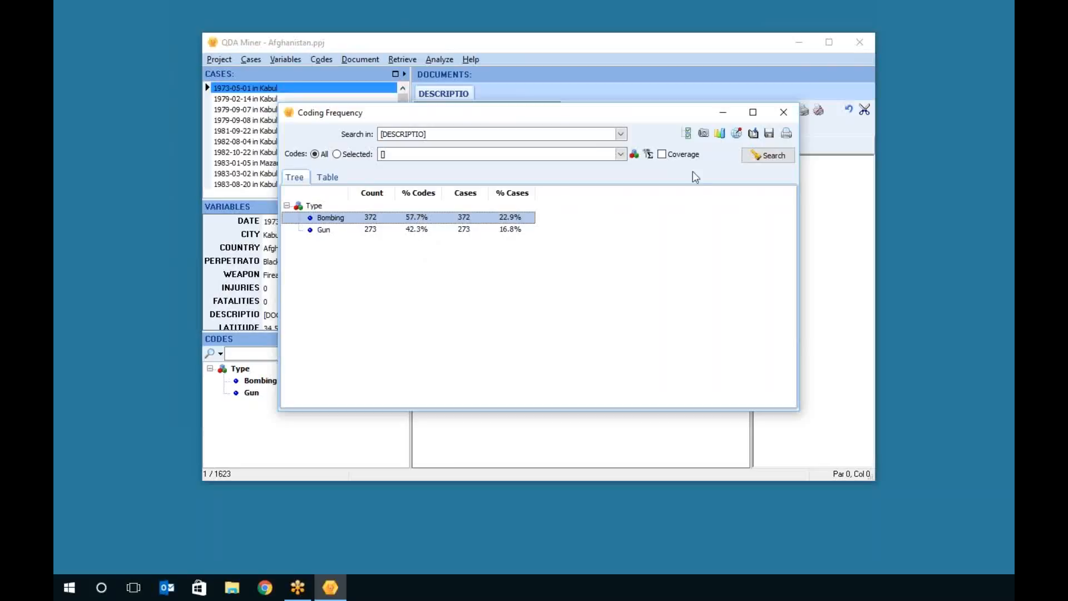
{"action": "left_click", "coordinate": [689, 135]}
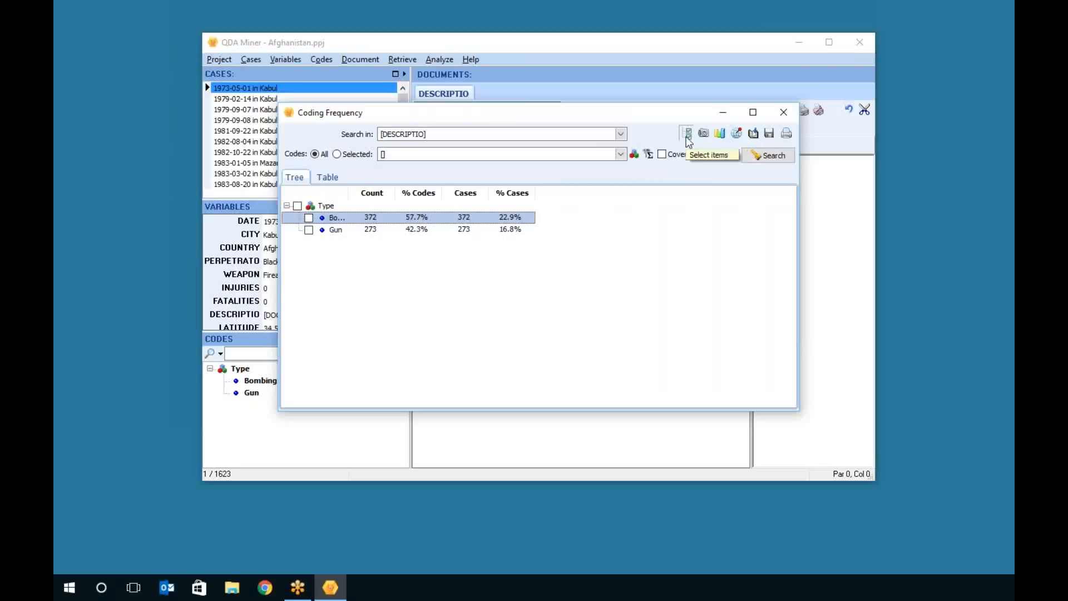
{"action": "left_click", "coordinate": [309, 218]}
{"action": "left_click", "coordinate": [309, 230]}
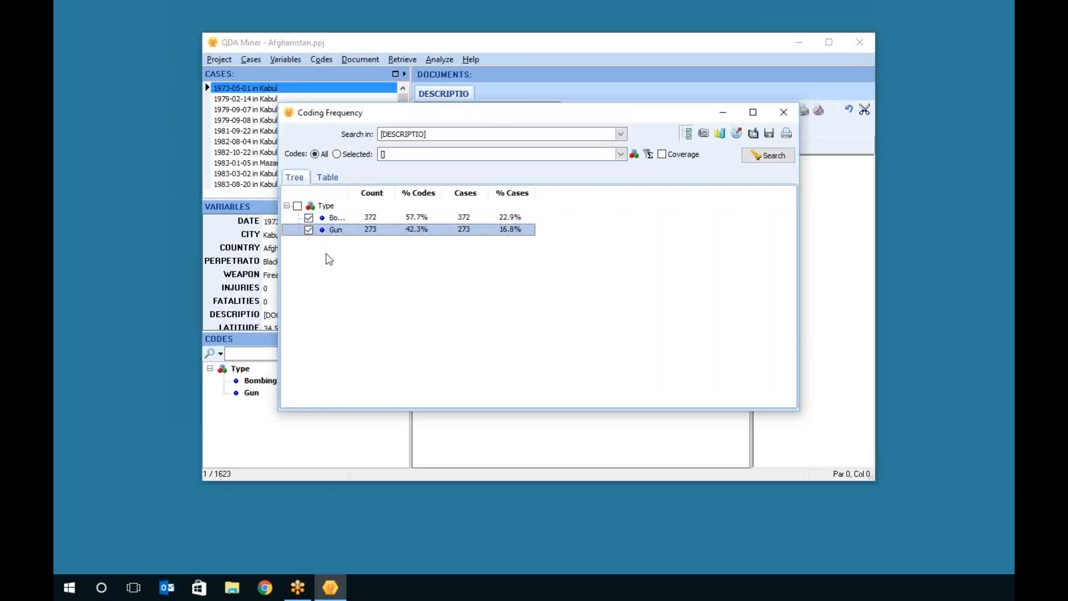
Map the Bombing and Gun codes using Latitude & longitude coordinates over the Oracle MapViewer (online) base map
{"action": "left_click", "coordinate": [738, 134]}
{"action": "left_click", "coordinate": [579, 184]}
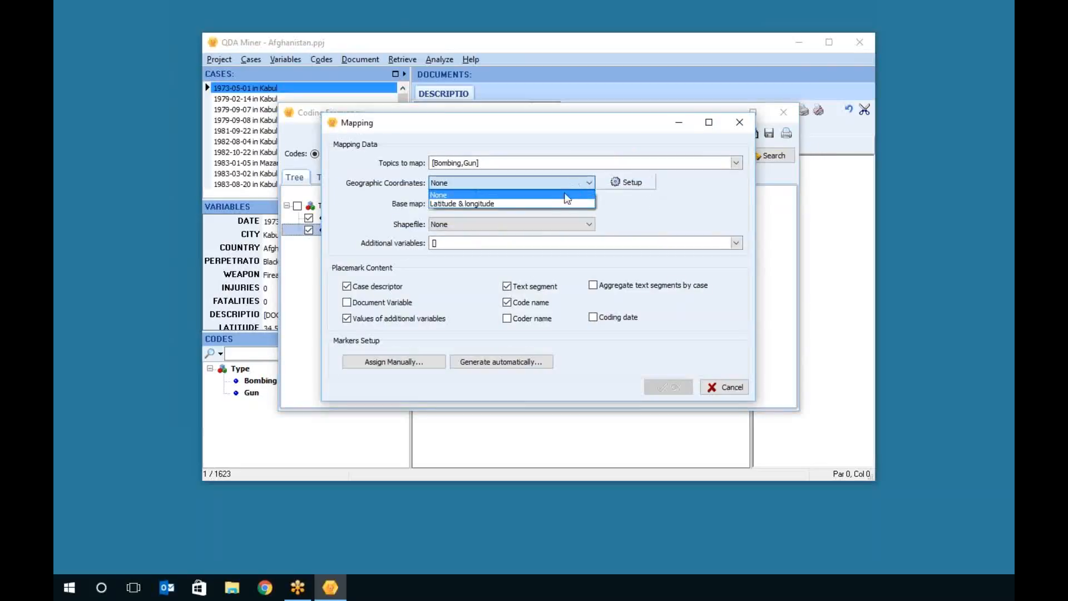
{"action": "left_click", "coordinate": [559, 200]}
{"action": "left_click", "coordinate": [544, 205]}
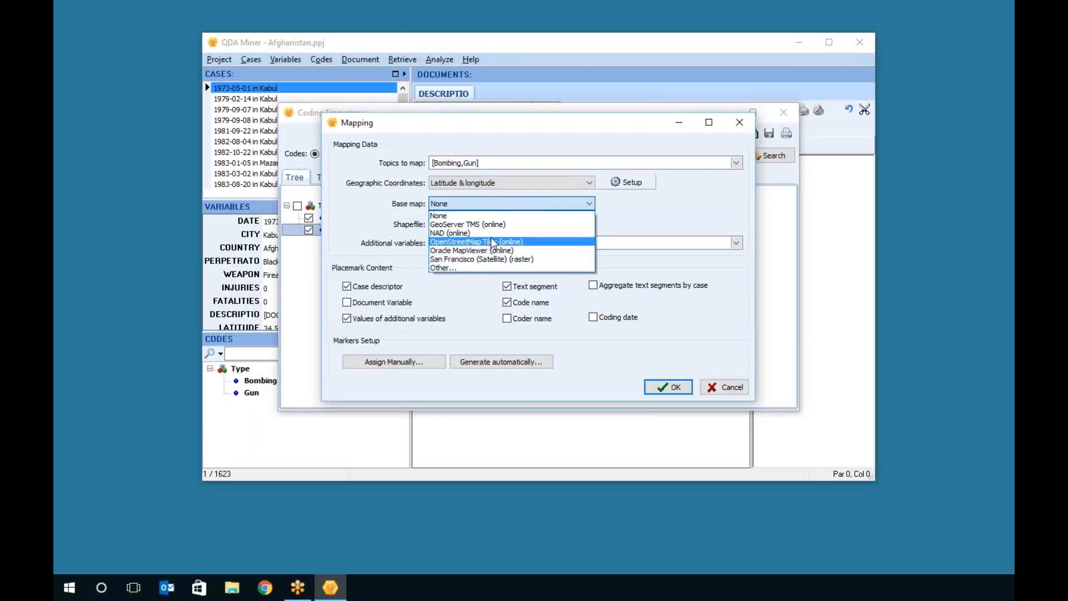
{"action": "left_click", "coordinate": [491, 251]}
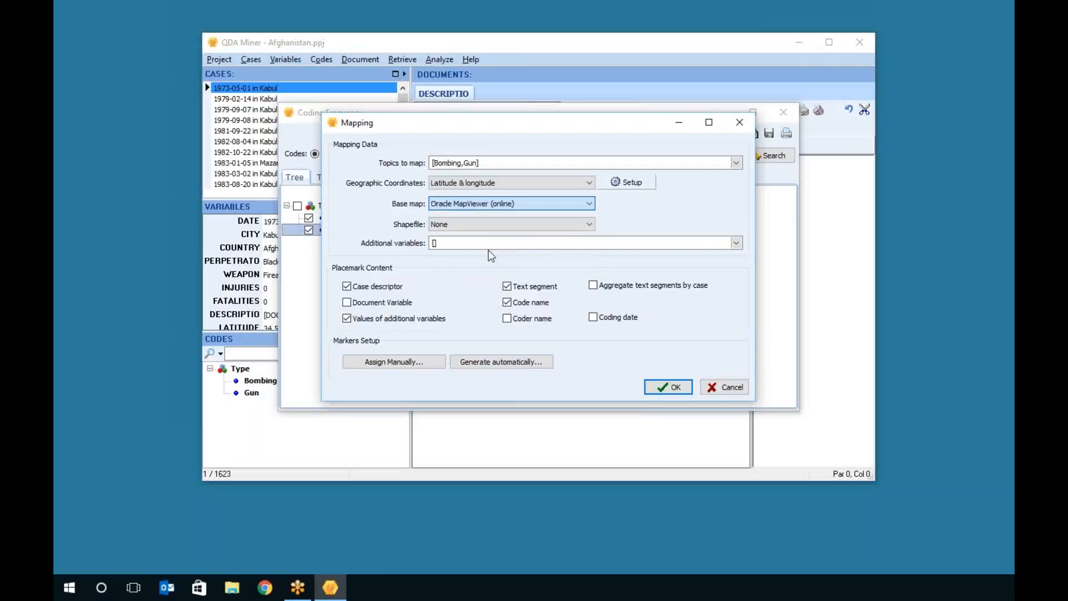
{"action": "left_click", "coordinate": [670, 389]}
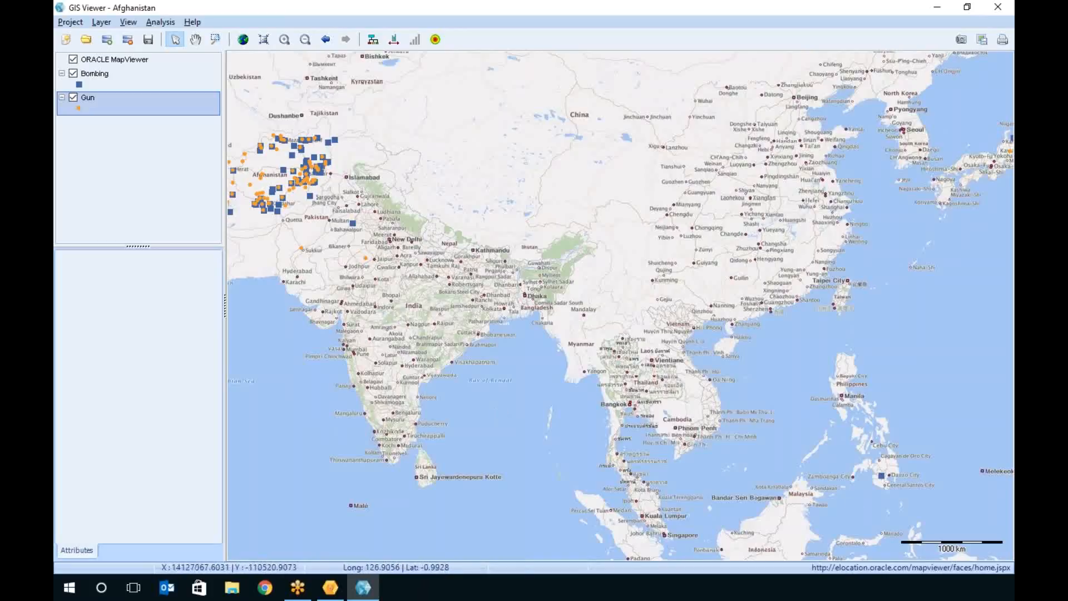
Delete the outlying Bombing point at Kabacan in the Philippines from the map
{"action": "left_click", "coordinate": [882, 476]}
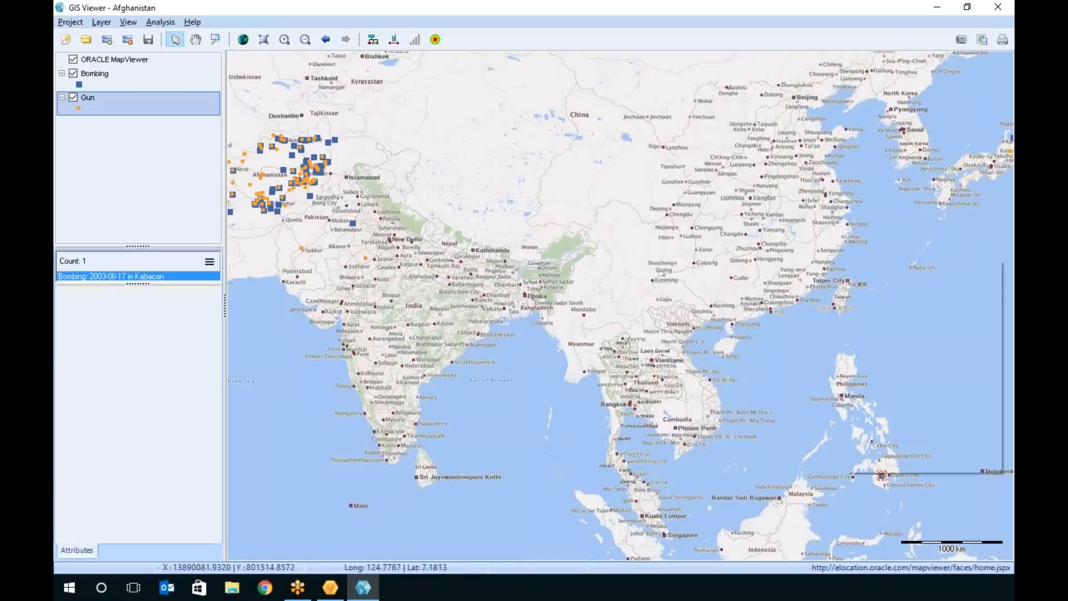
{"action": "right_click", "coordinate": [882, 476]}
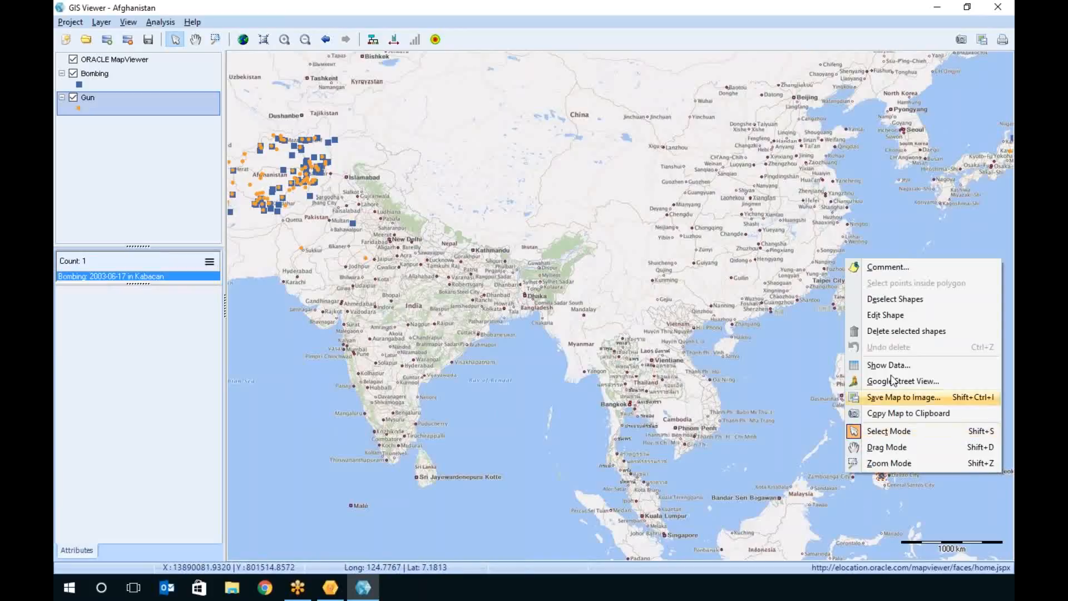
{"action": "left_click", "coordinate": [907, 333]}
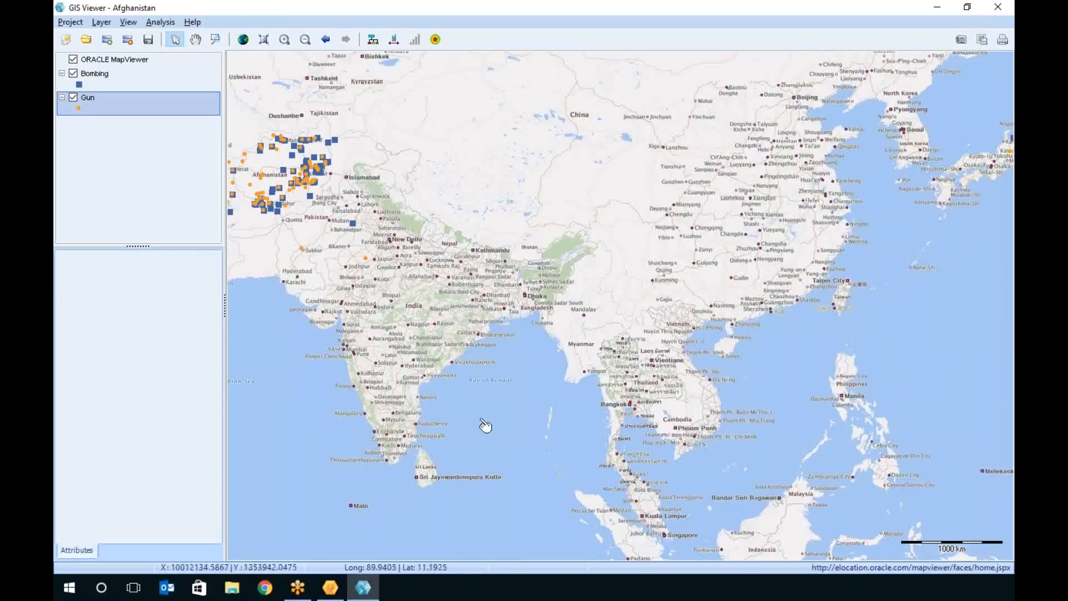
Bring the western end of the map into view and zoom in until Afghanistan fills the display
{"action": "left_click", "coordinate": [196, 39]}
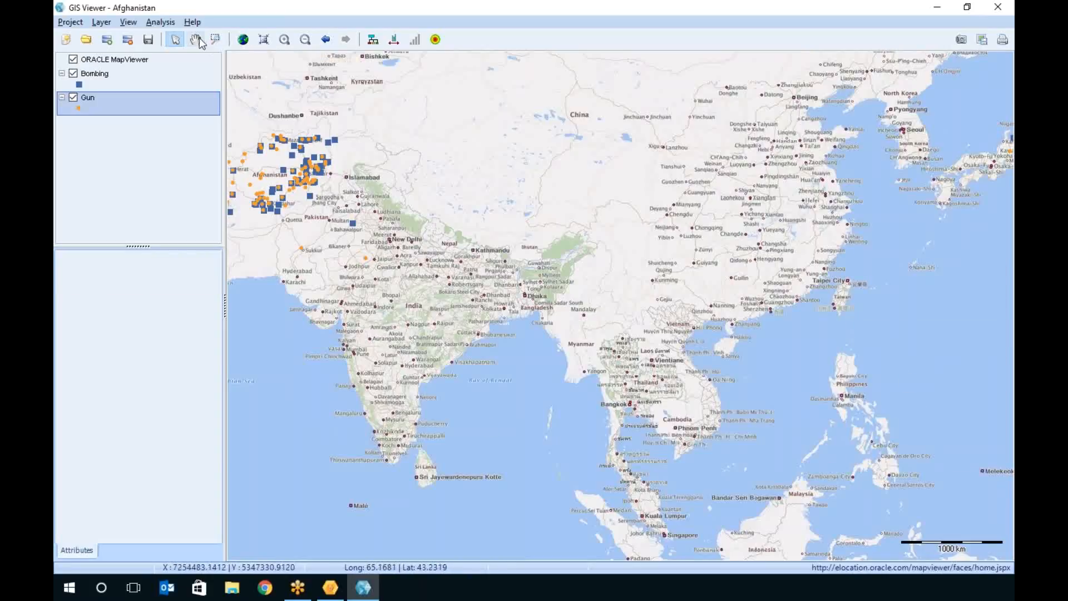
{"action": "left_click_drag", "start_coordinate": [365, 243], "coordinate": [521, 286]}
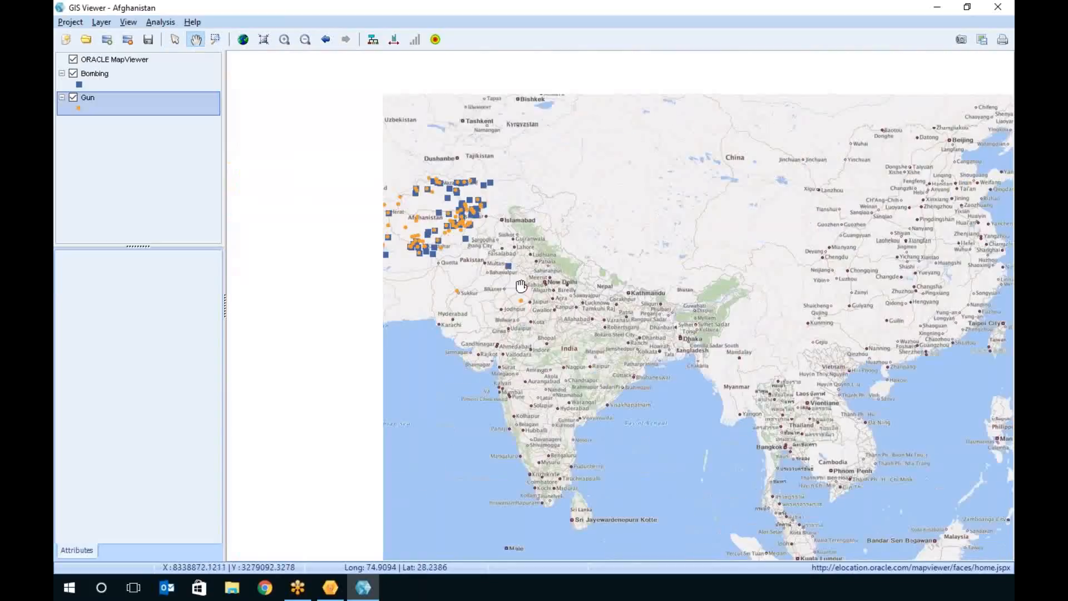
{"action": "left_click", "coordinate": [216, 39]}
{"action": "left_click_drag", "start_coordinate": [374, 165], "coordinate": [507, 268]}
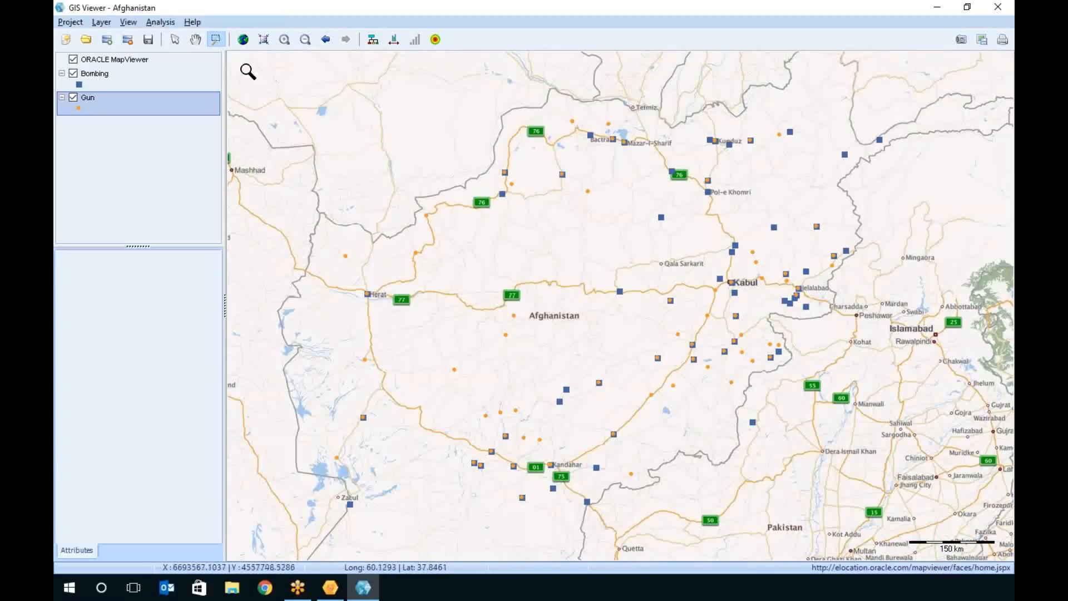
{"action": "left_click", "coordinate": [109, 24]}
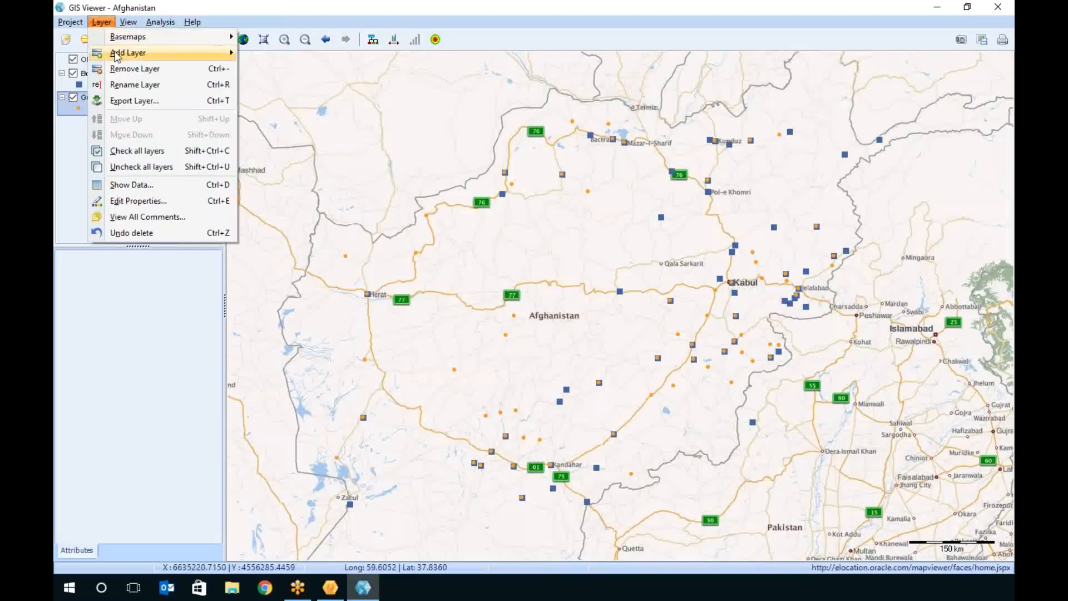
{"action": "mouse_move", "coordinate": [144, 52]}
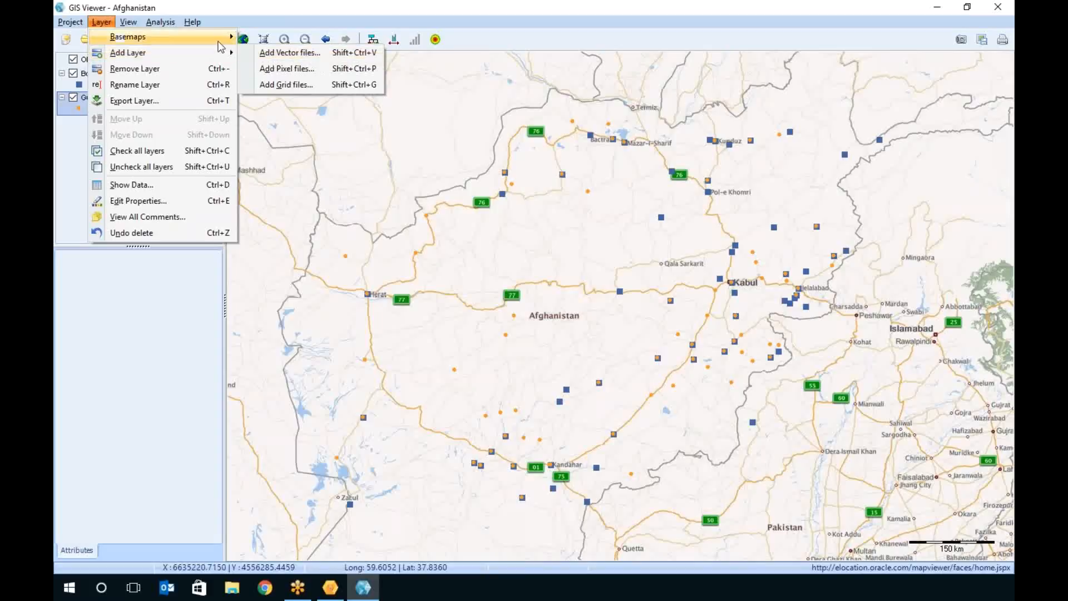
{"action": "mouse_move", "coordinate": [219, 43]}
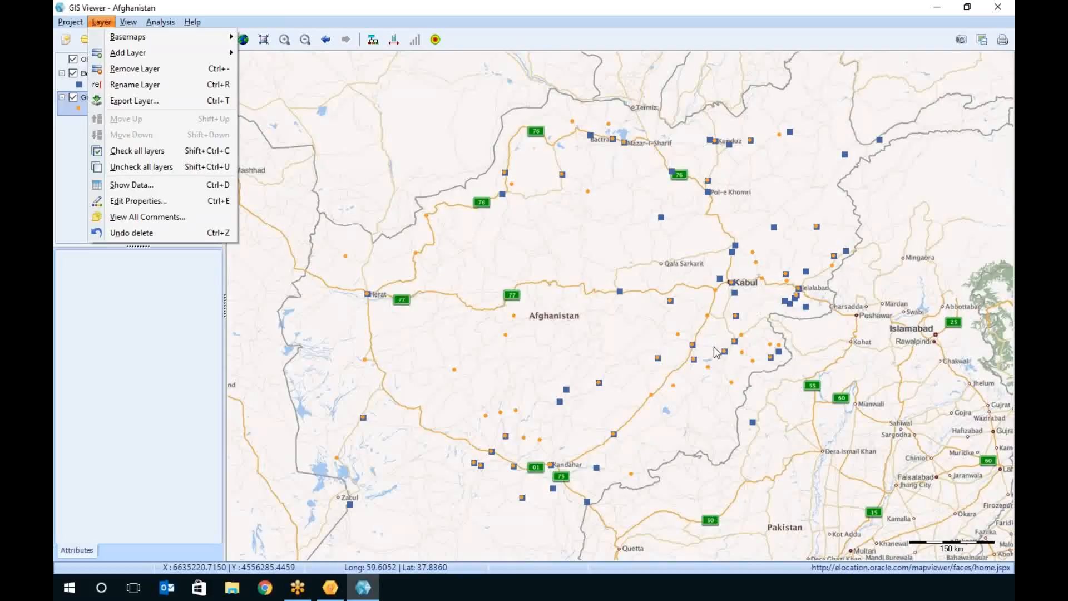
{"action": "left_click", "coordinate": [438, 92]}
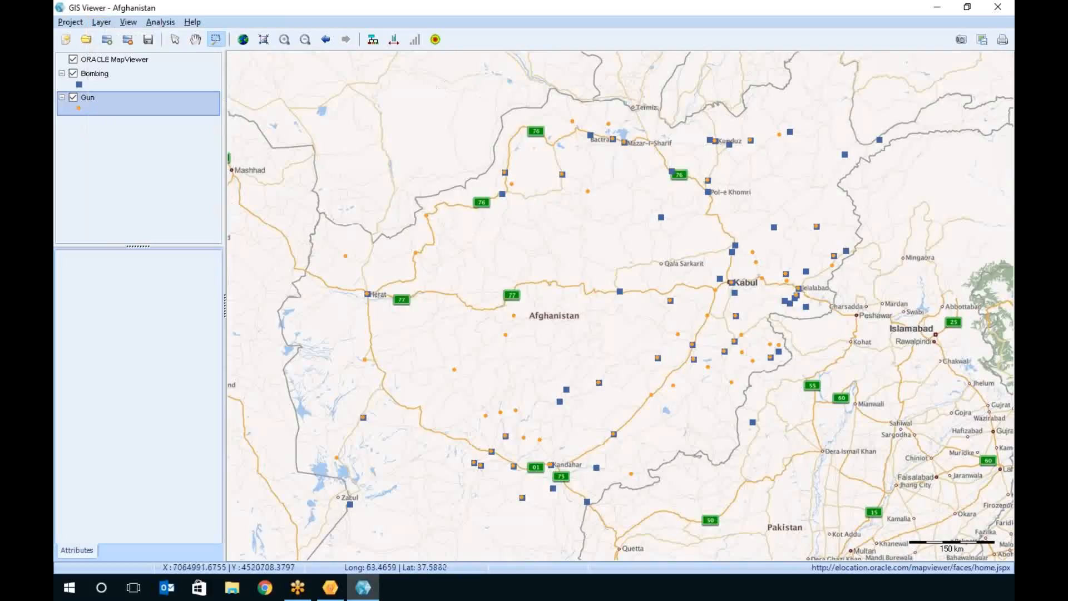
Create a heatmap of the Bombing and Gun layers with high smoothing, raised precision and 90 opacity, keeping the suggested layer name
{"action": "left_click", "coordinate": [437, 40]}
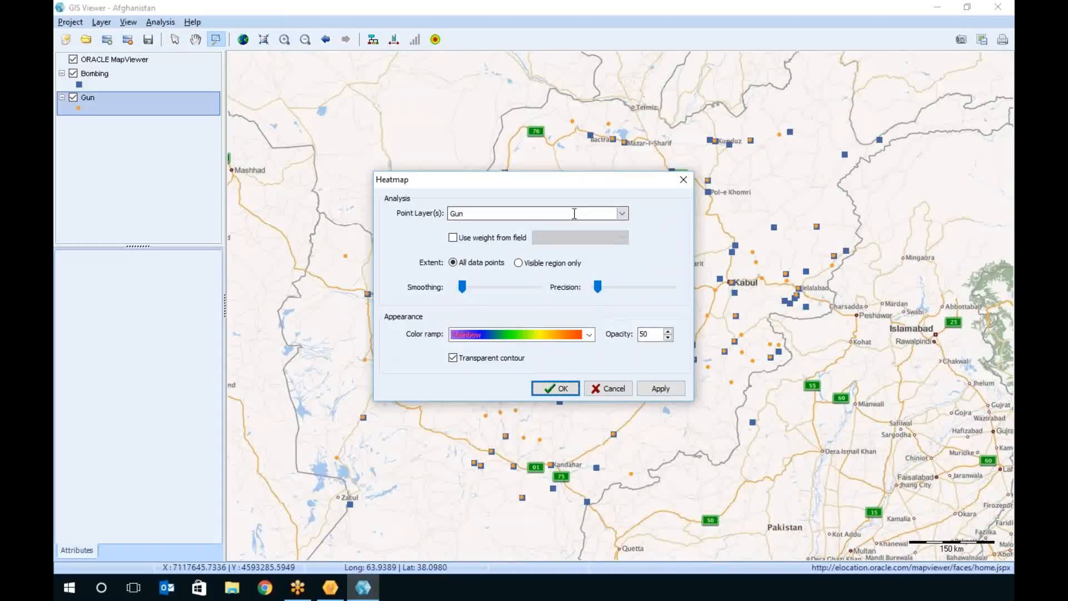
{"action": "left_click", "coordinate": [609, 218]}
{"action": "left_click", "coordinate": [454, 227]}
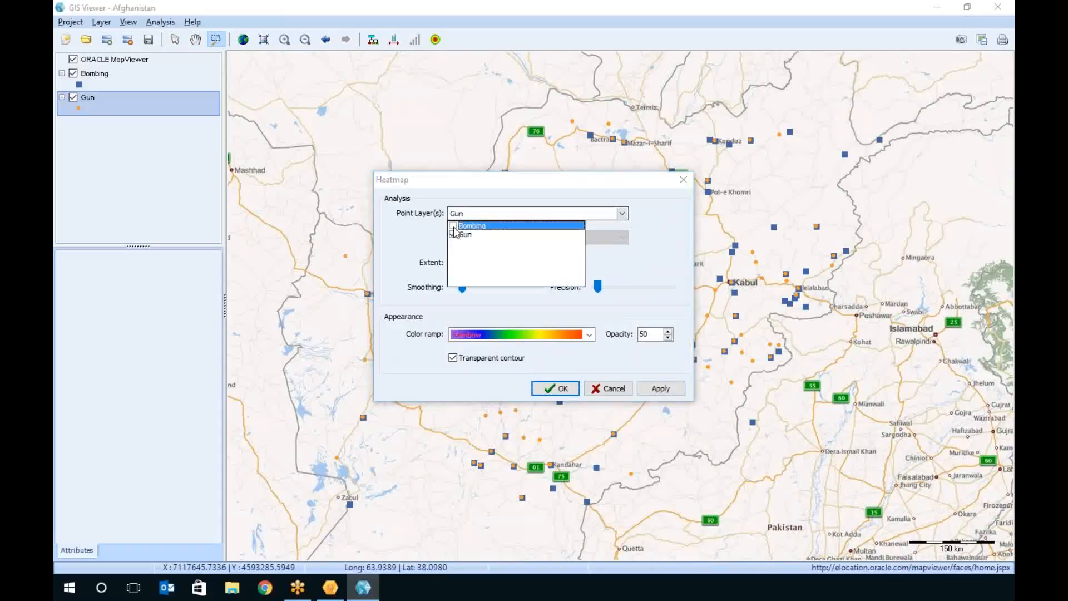
{"action": "left_click", "coordinate": [524, 211]}
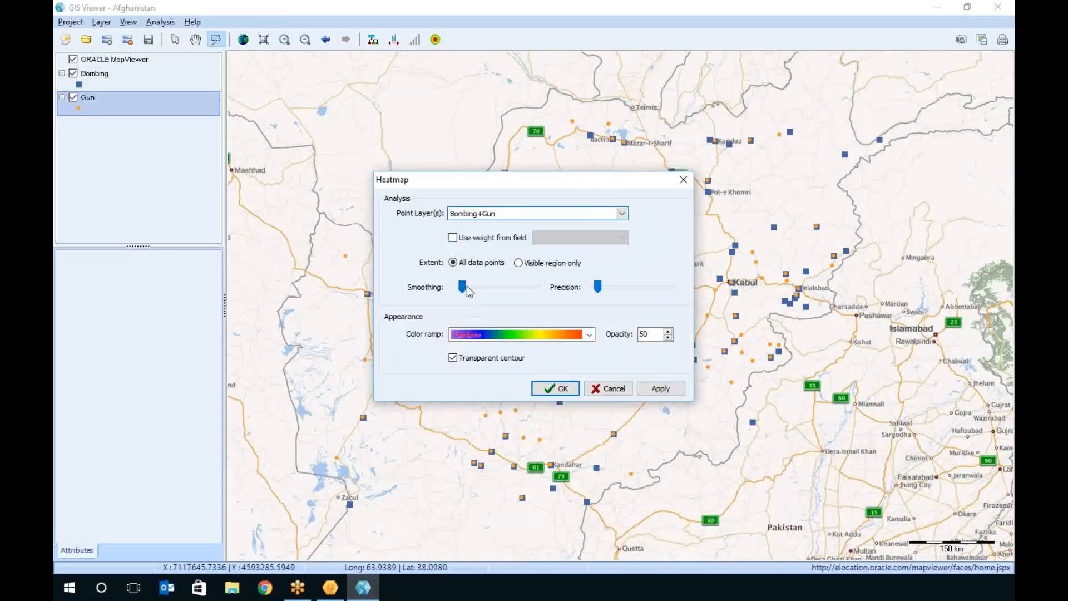
{"action": "left_click", "coordinate": [463, 287]}
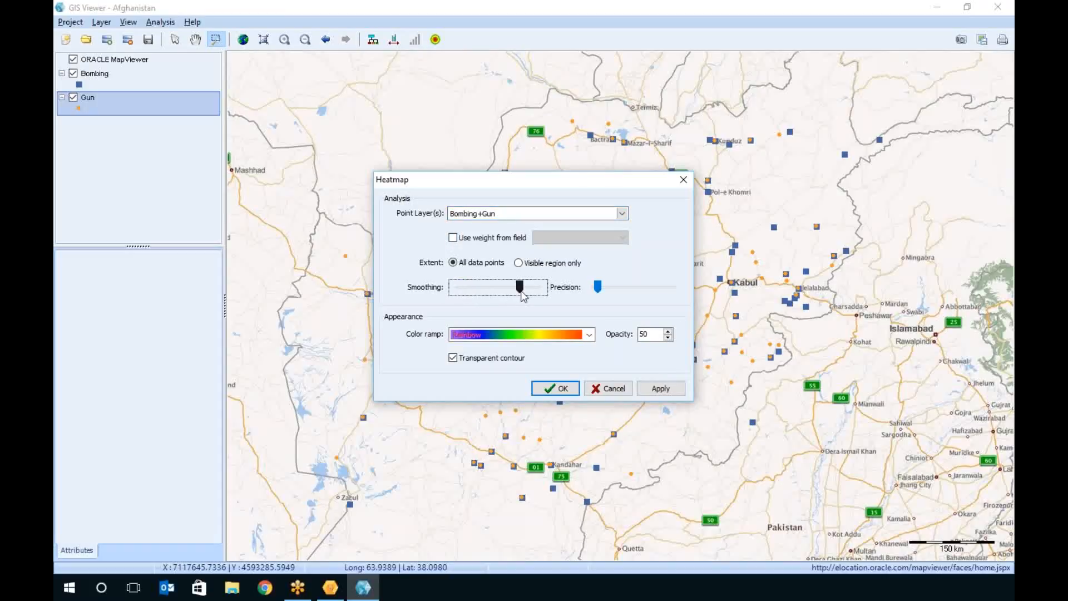
{"action": "left_click_drag", "start_coordinate": [598, 288], "coordinate": [627, 287]}
{"action": "double_click", "coordinate": [644, 336]}
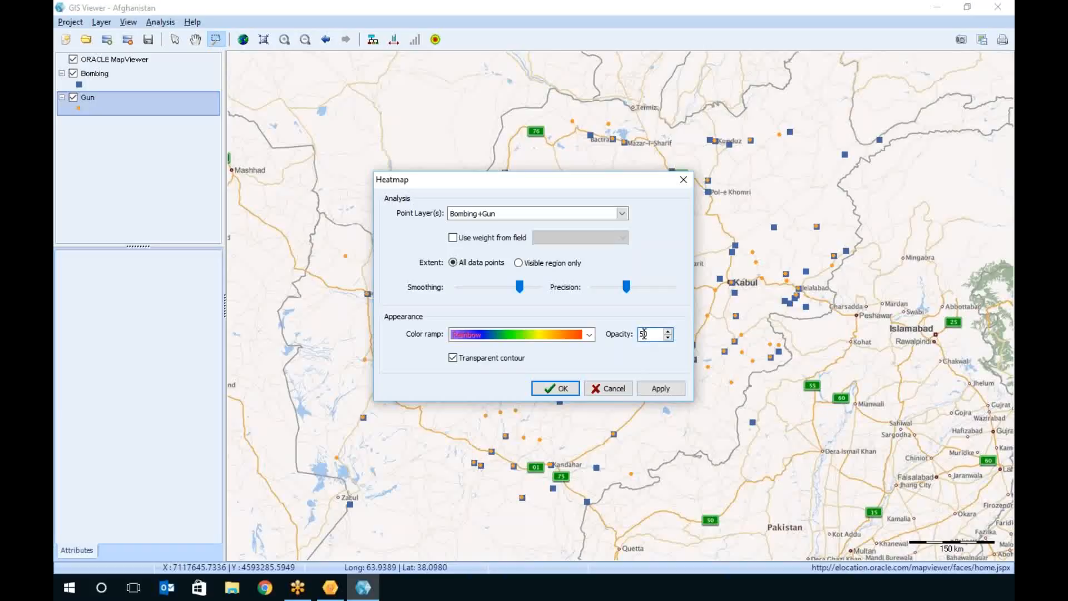
{"action": "type", "text": "90"}
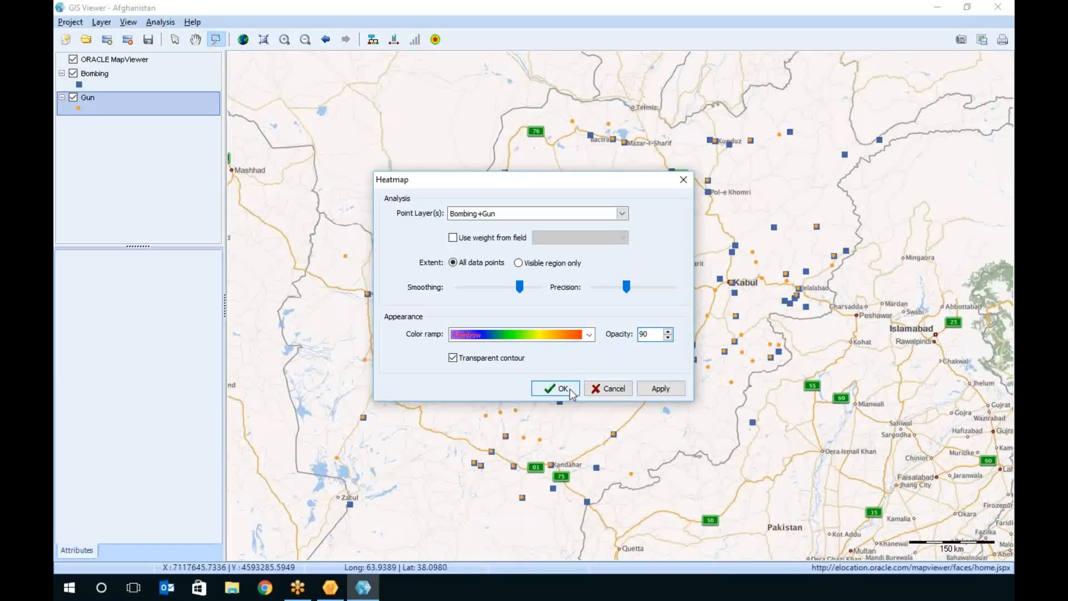
{"action": "left_click", "coordinate": [572, 393]}
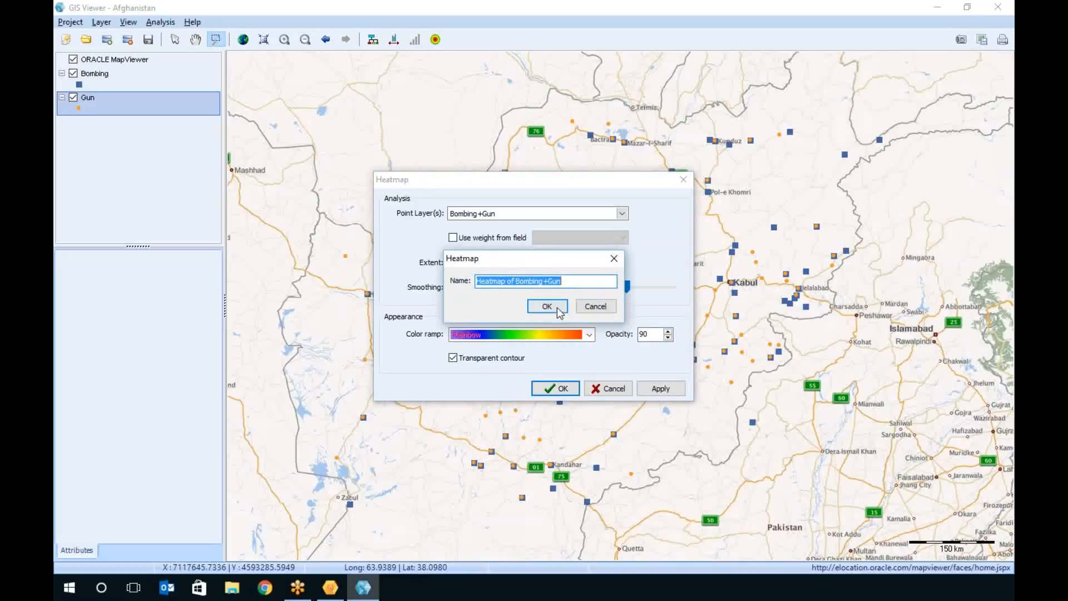
{"action": "left_click", "coordinate": [557, 306]}
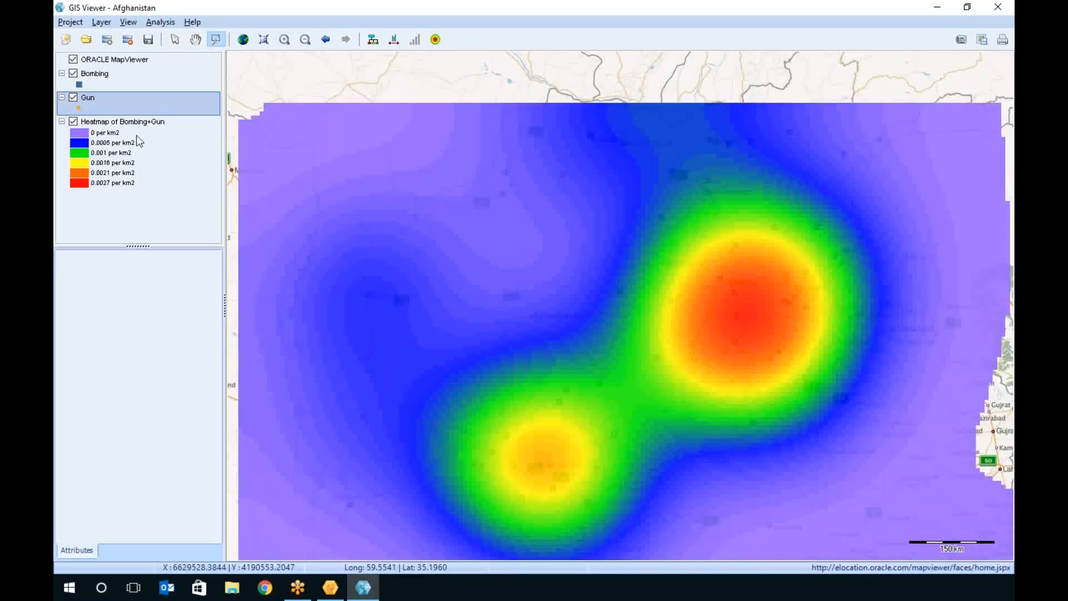
Lower the smoothing of the Bombing+Gun heatmap in two stages to near its minimum, applying each change
{"action": "left_click", "coordinate": [126, 161]}
{"action": "double_click", "coordinate": [125, 155]}
{"action": "left_click_drag", "start_coordinate": [520, 288], "coordinate": [482, 290]}
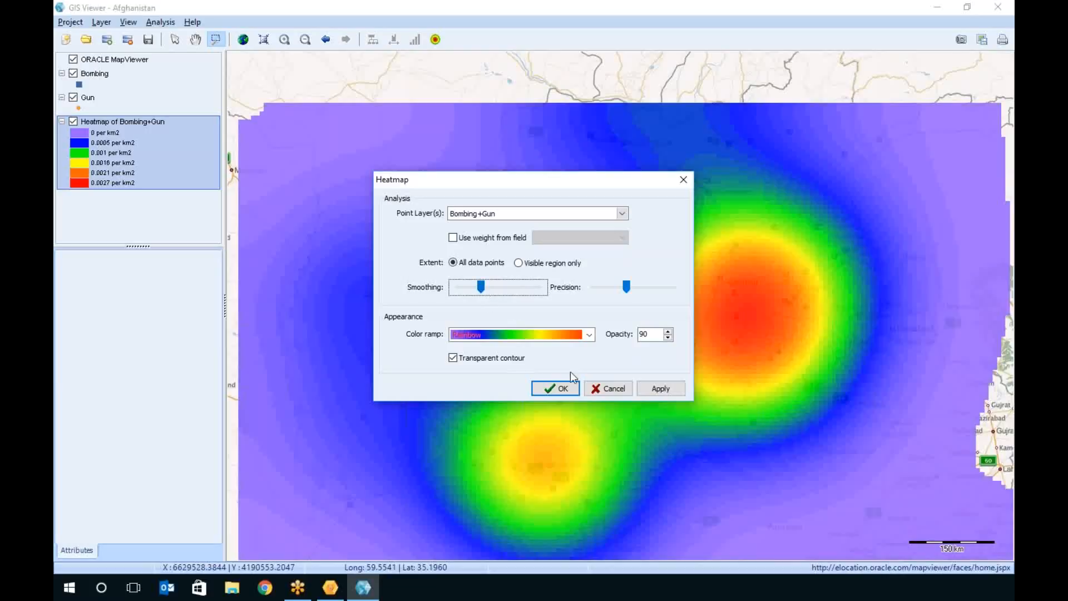
{"action": "left_click", "coordinate": [667, 391]}
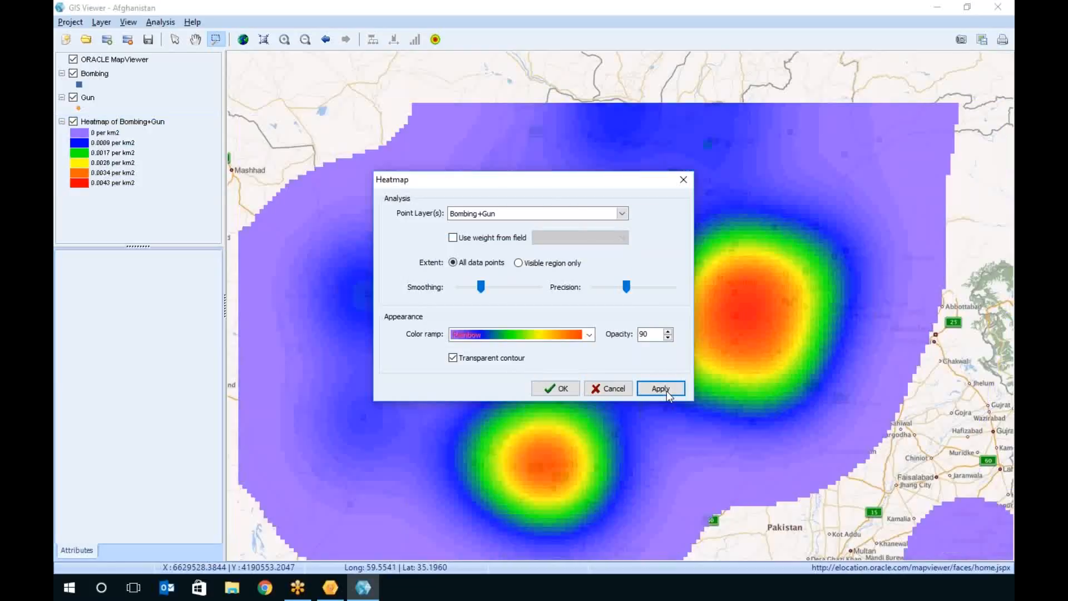
{"action": "left_click_drag", "start_coordinate": [482, 287], "coordinate": [466, 294]}
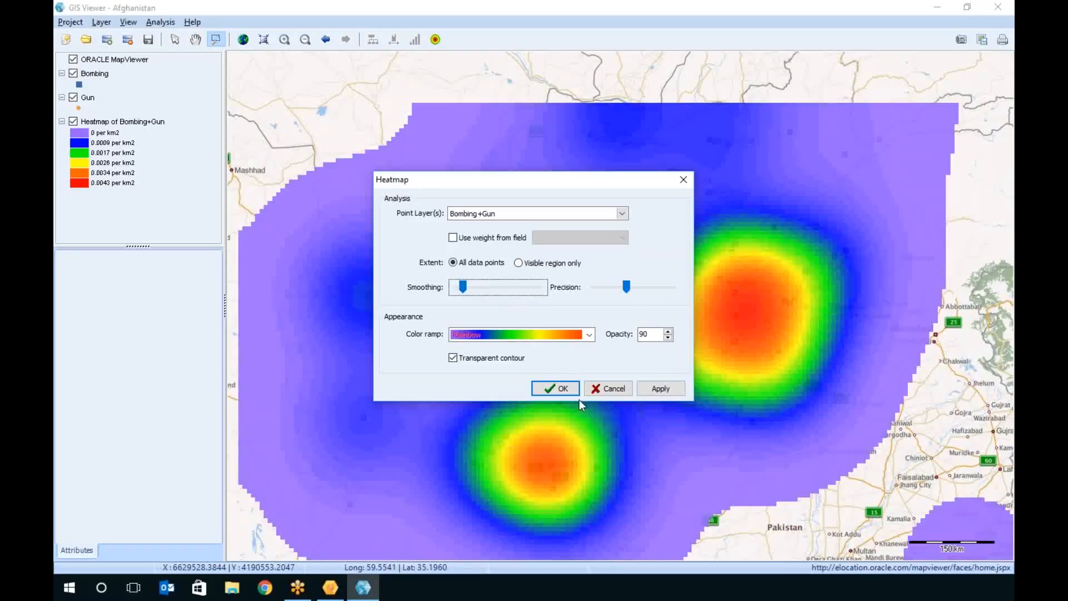
{"action": "left_click", "coordinate": [553, 389]}
{"action": "left_click", "coordinate": [553, 387]}
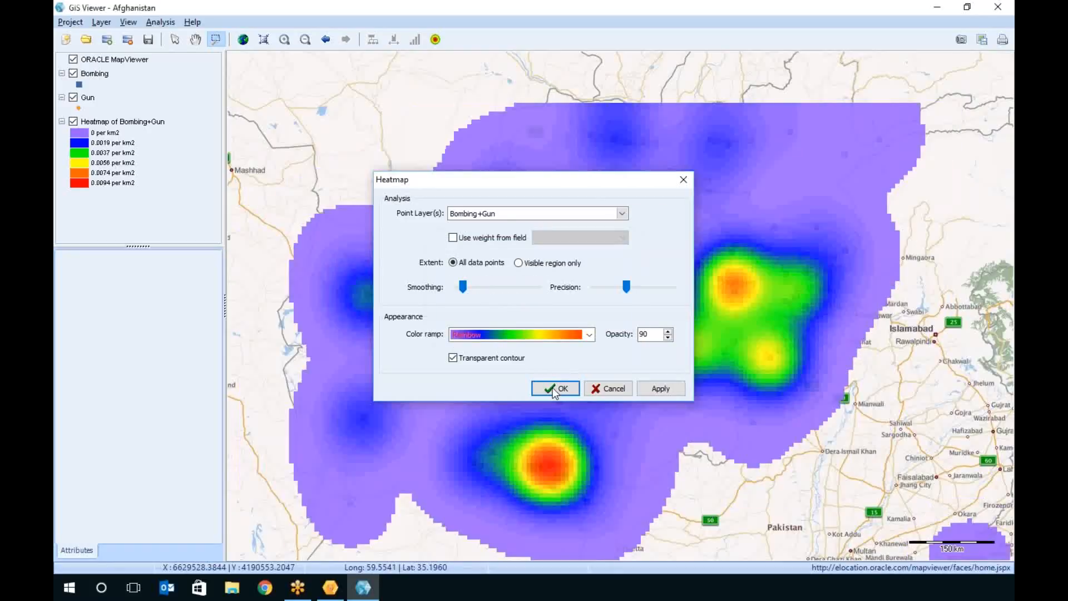
Raise the heatmap's precision to the maximum and limit its extent to the visible region only
{"action": "double_click", "coordinate": [159, 155]}
{"action": "left_click_drag", "start_coordinate": [627, 286], "coordinate": [672, 289]}
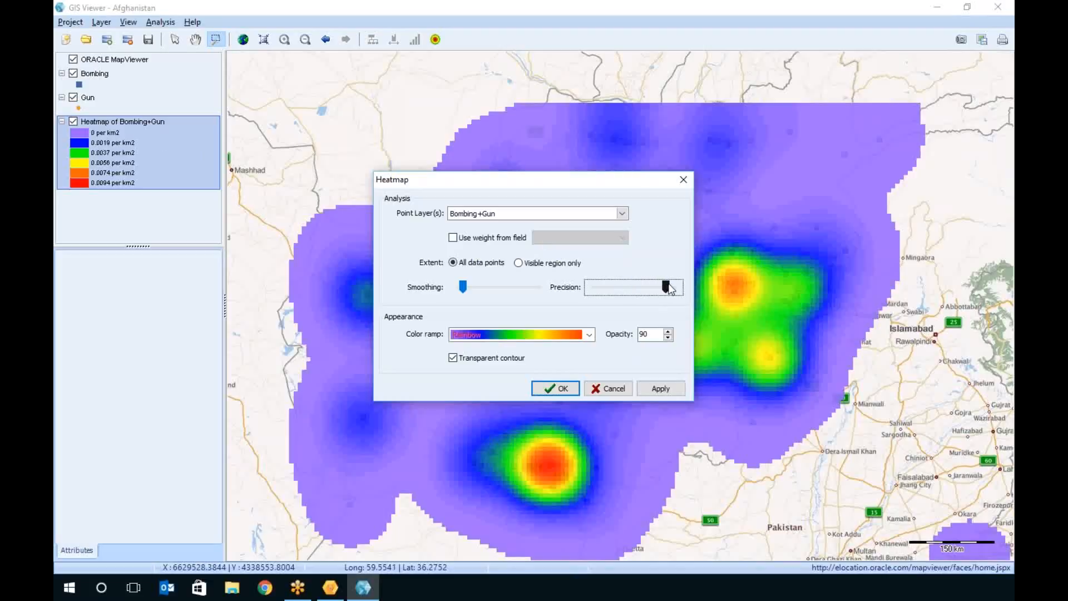
{"action": "left_click", "coordinate": [673, 391]}
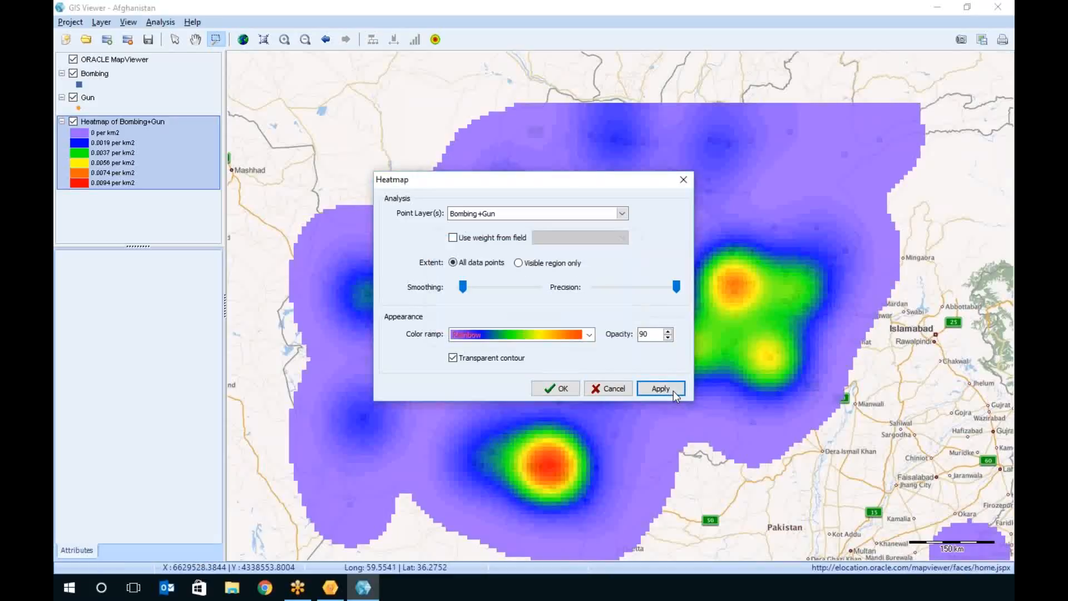
{"action": "left_click", "coordinate": [518, 263]}
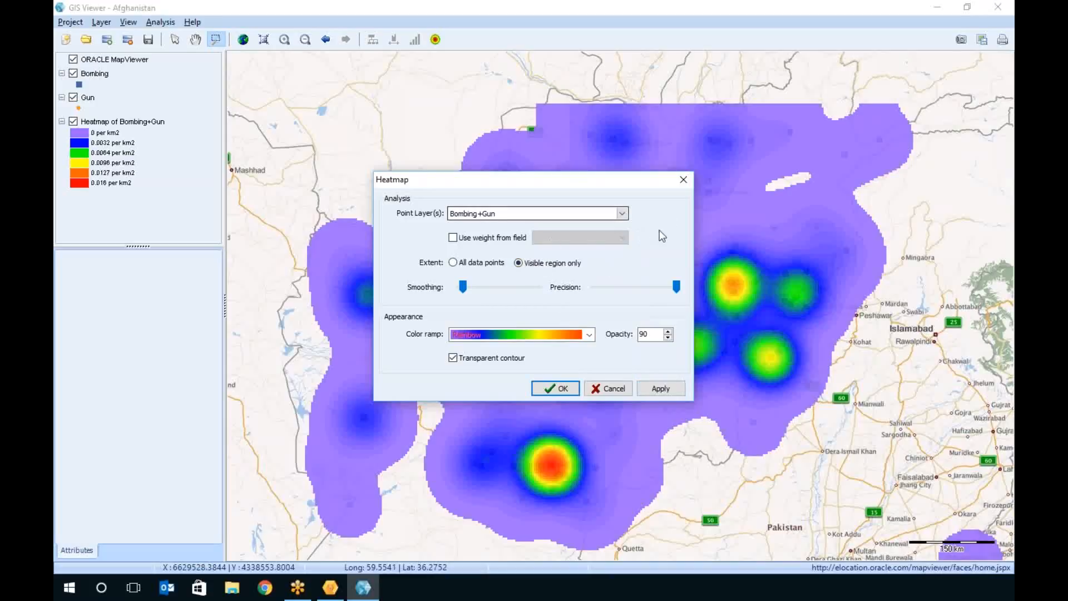
{"action": "left_click", "coordinate": [662, 389]}
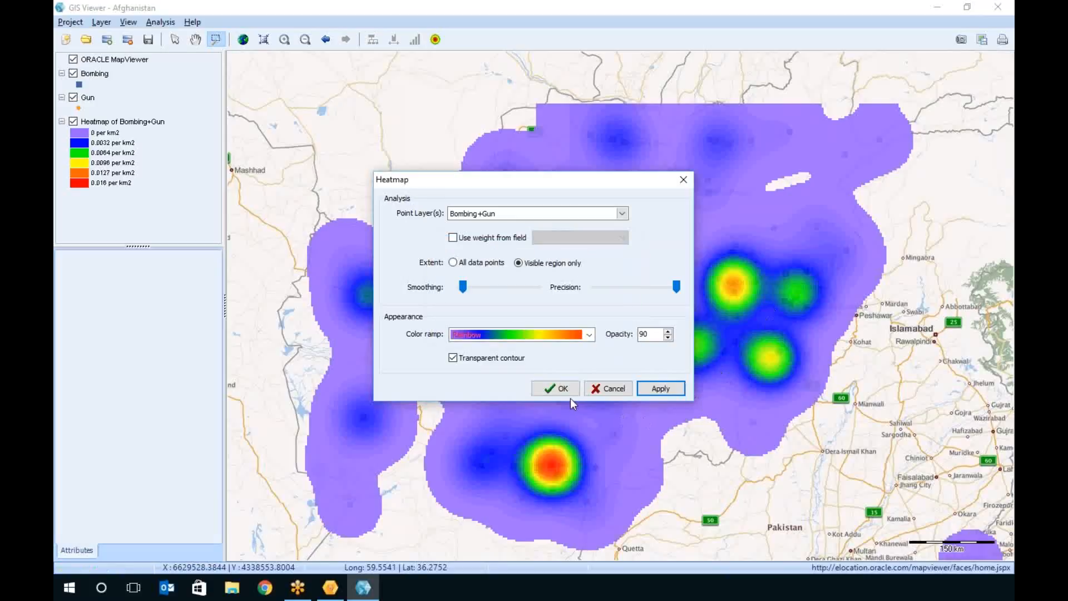
{"action": "left_click", "coordinate": [559, 390]}
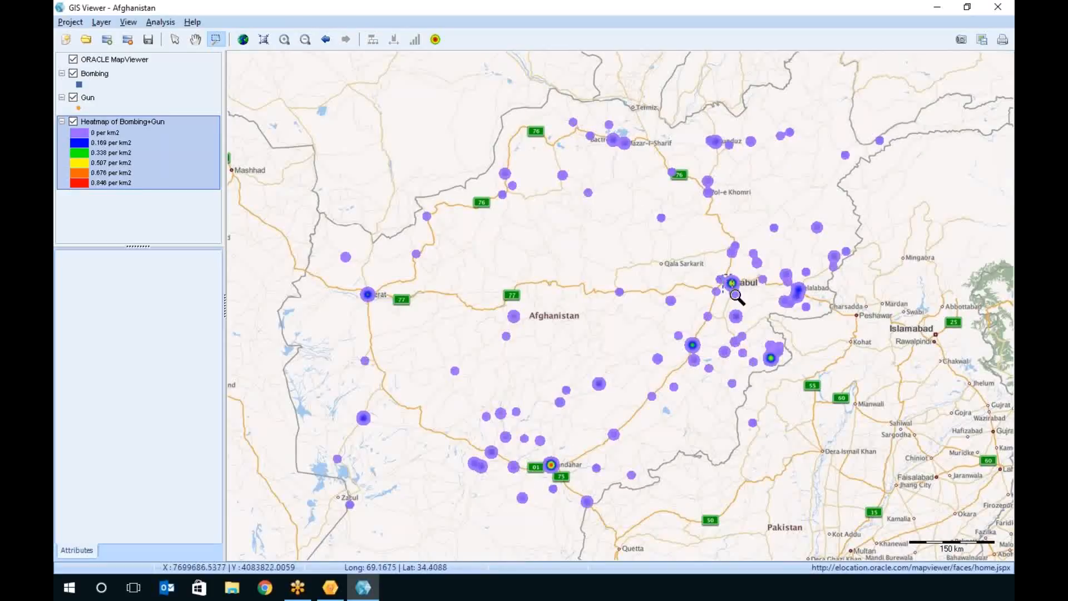
Zoom in on Kabul and recompute the visible-region heatmap there with slightly higher smoothing and moderately lower precision
{"action": "left_click", "coordinate": [758, 497]}
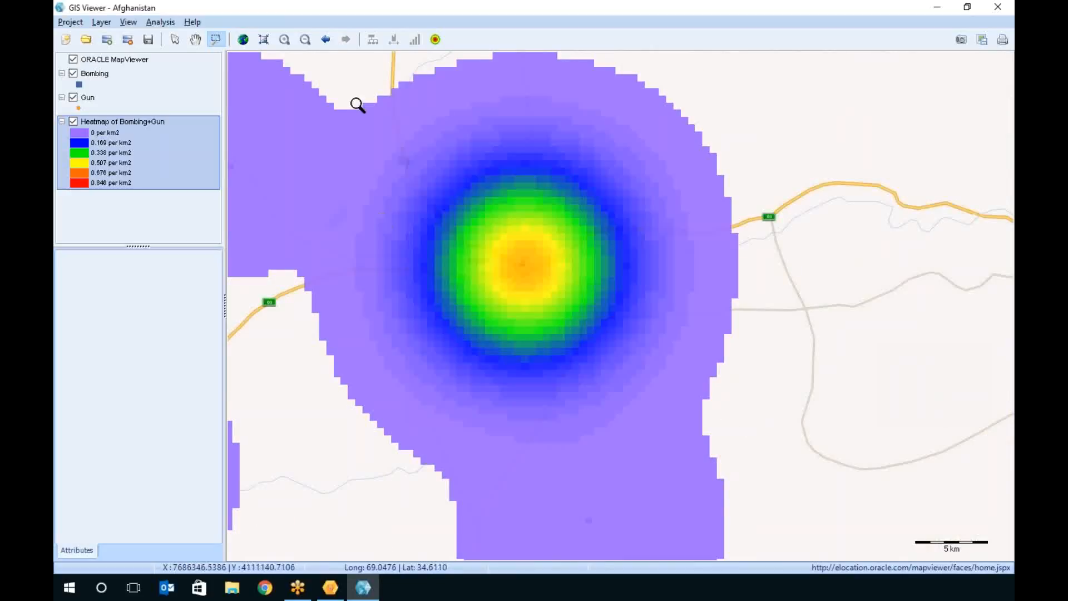
{"action": "double_click", "coordinate": [192, 154]}
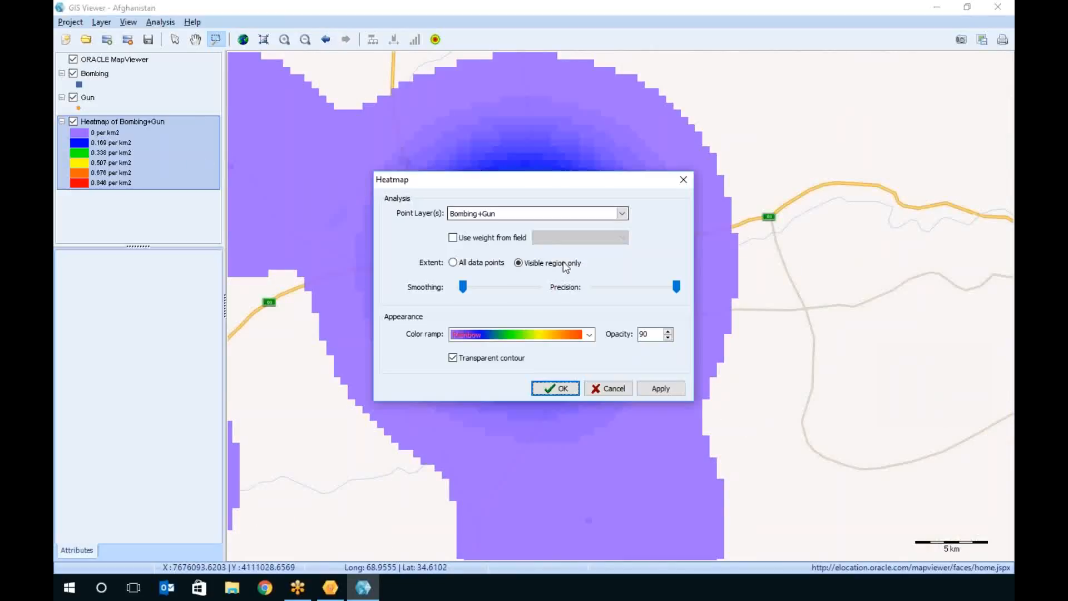
{"action": "left_click_drag", "start_coordinate": [469, 290], "coordinate": [477, 288]}
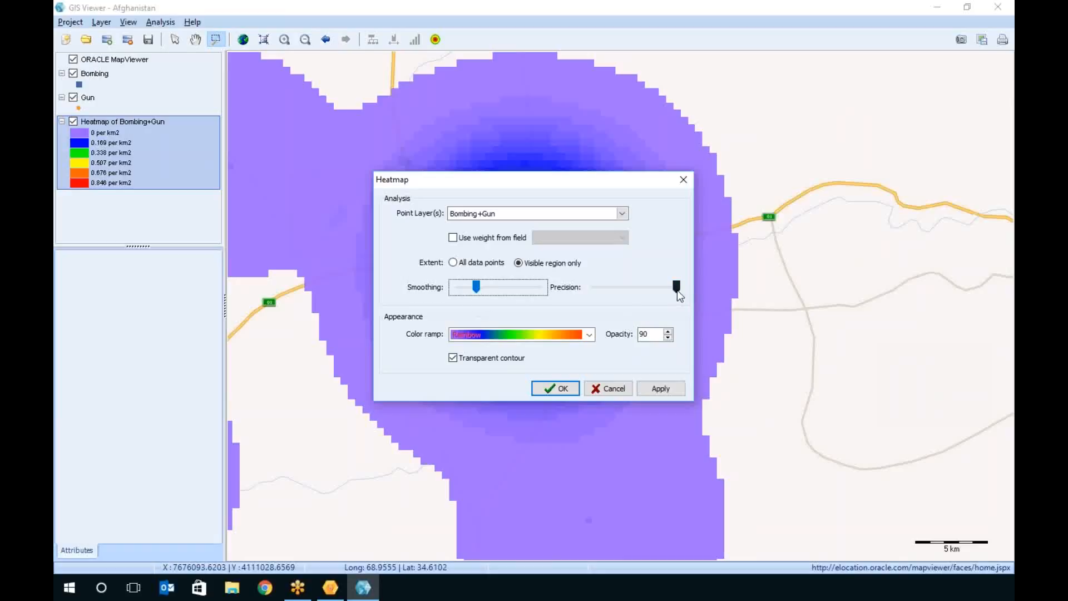
{"action": "left_click_drag", "start_coordinate": [678, 293], "coordinate": [645, 291]}
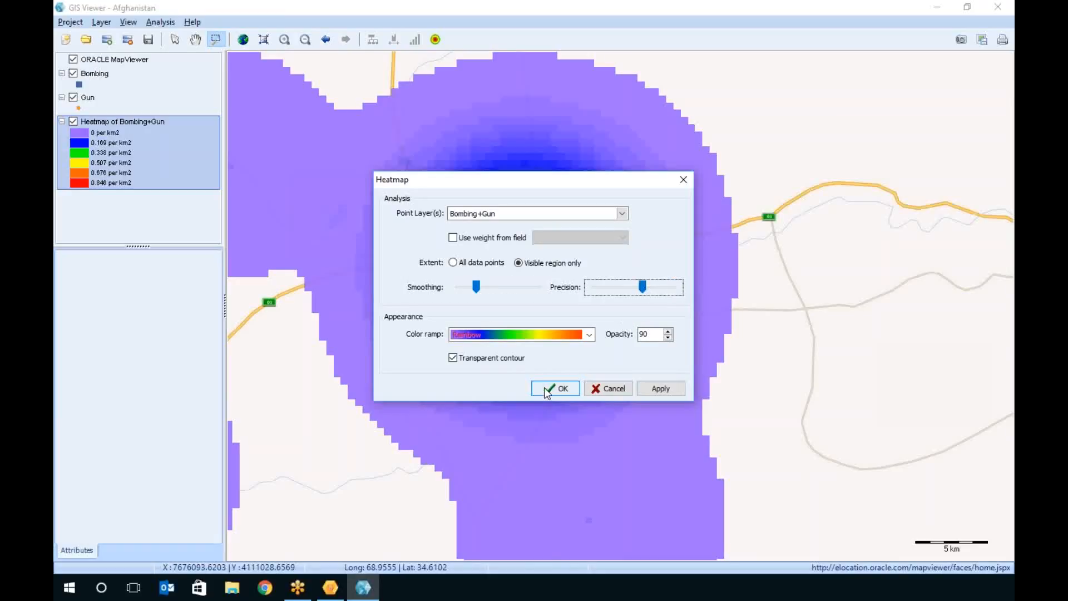
{"action": "left_click", "coordinate": [658, 387]}
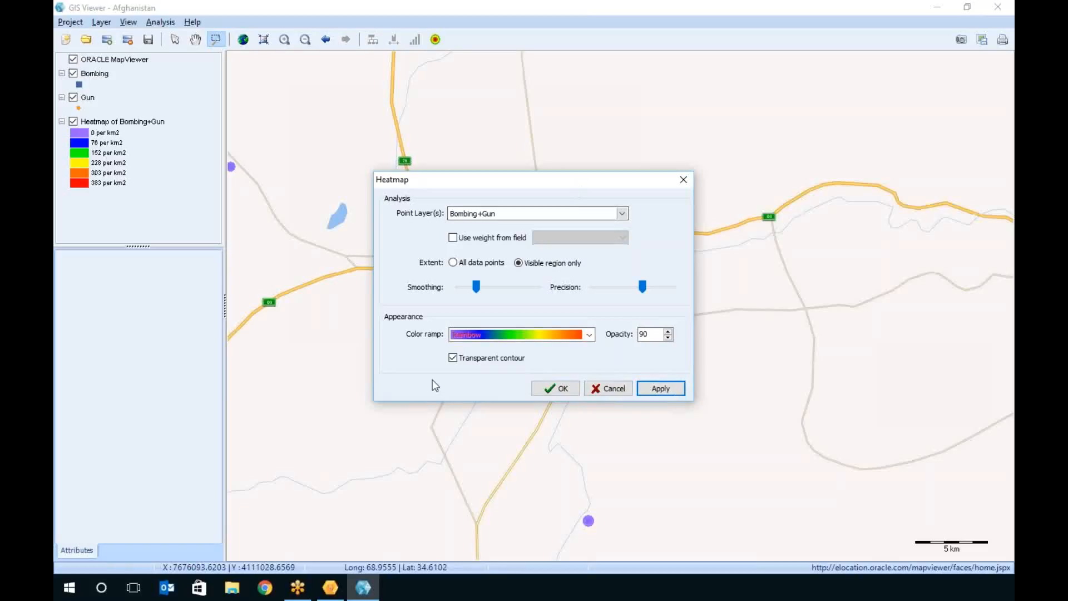
{"action": "left_click_drag", "start_coordinate": [551, 182], "coordinate": [462, 279]}
{"action": "left_click", "coordinate": [539, 483]}
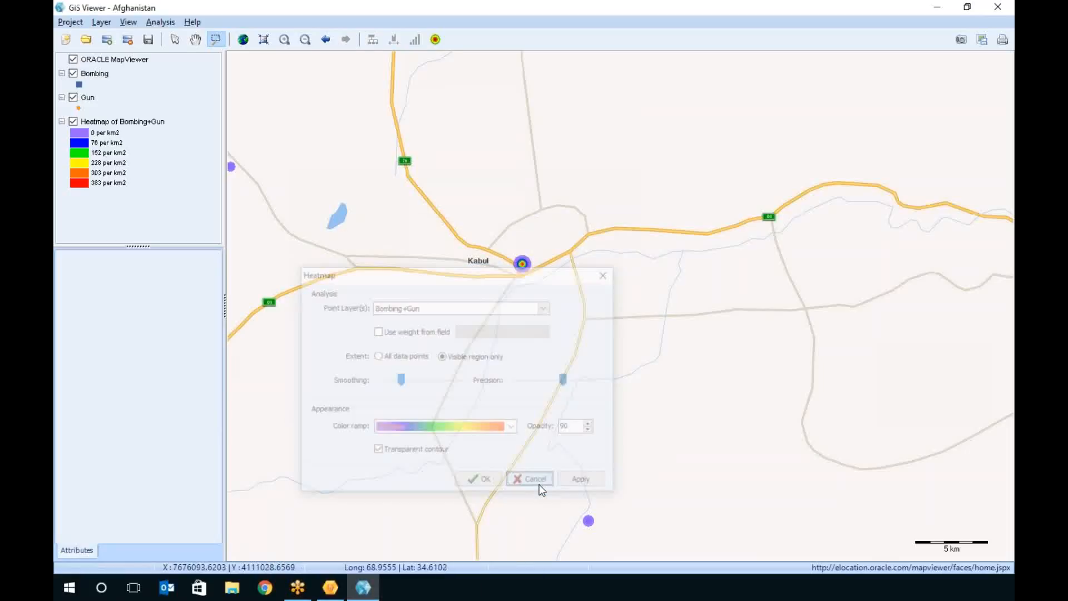
Inspect the Kabul hotspot of the recomputed heatmap up close, then zoom back out to the surrounding area
{"action": "left_click_drag", "start_coordinate": [522, 266], "coordinate": [546, 278]}
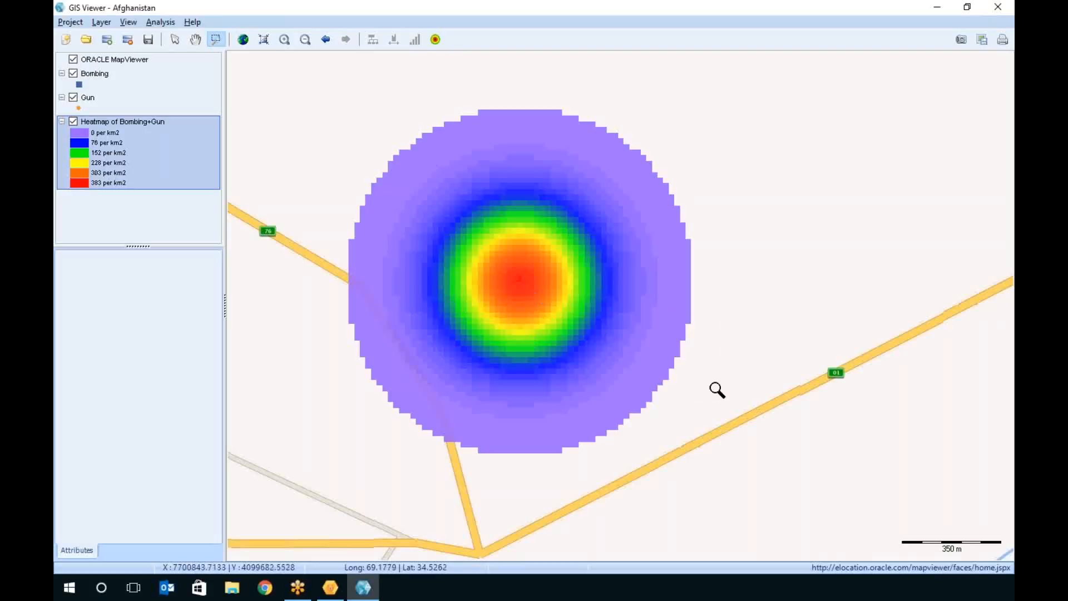
{"action": "scroll", "coordinate": [713, 322], "scroll_direction": "down", "scroll_amount": 3}
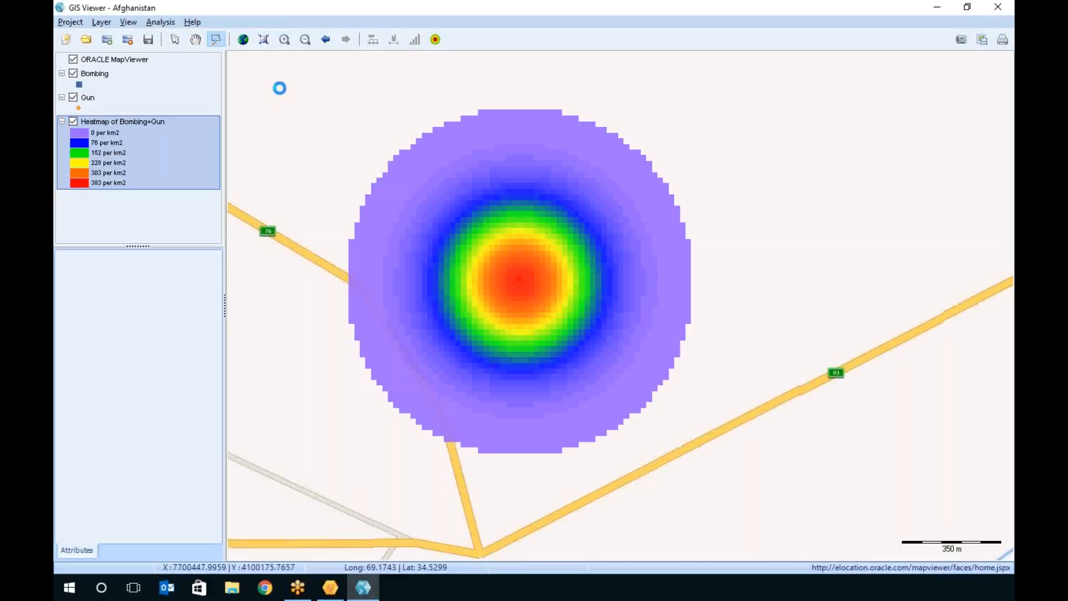
{"action": "left_click", "coordinate": [264, 39]}
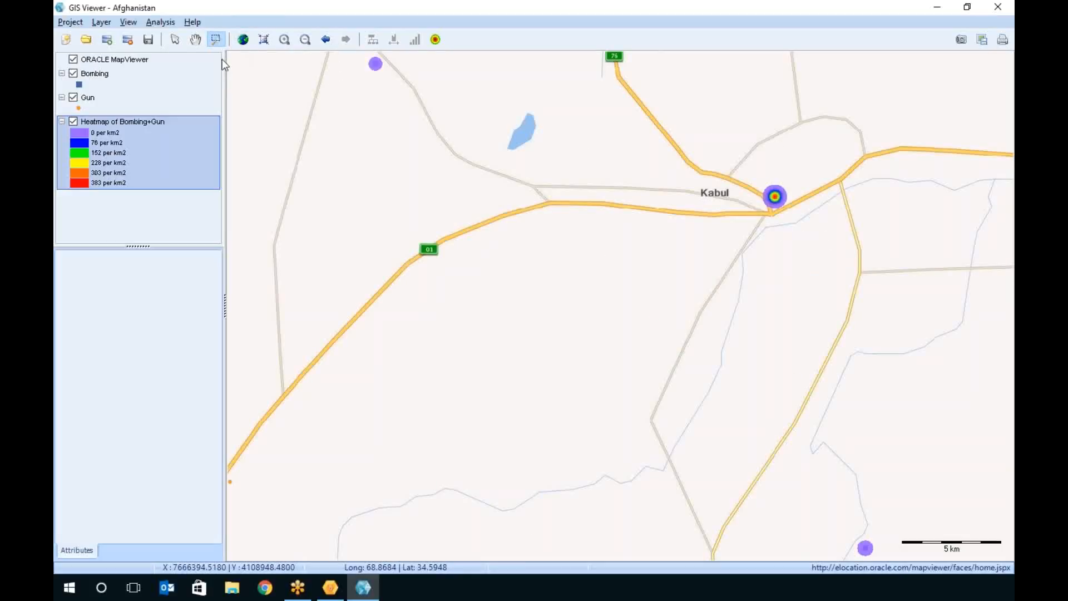
{"action": "left_click", "coordinate": [305, 40]}
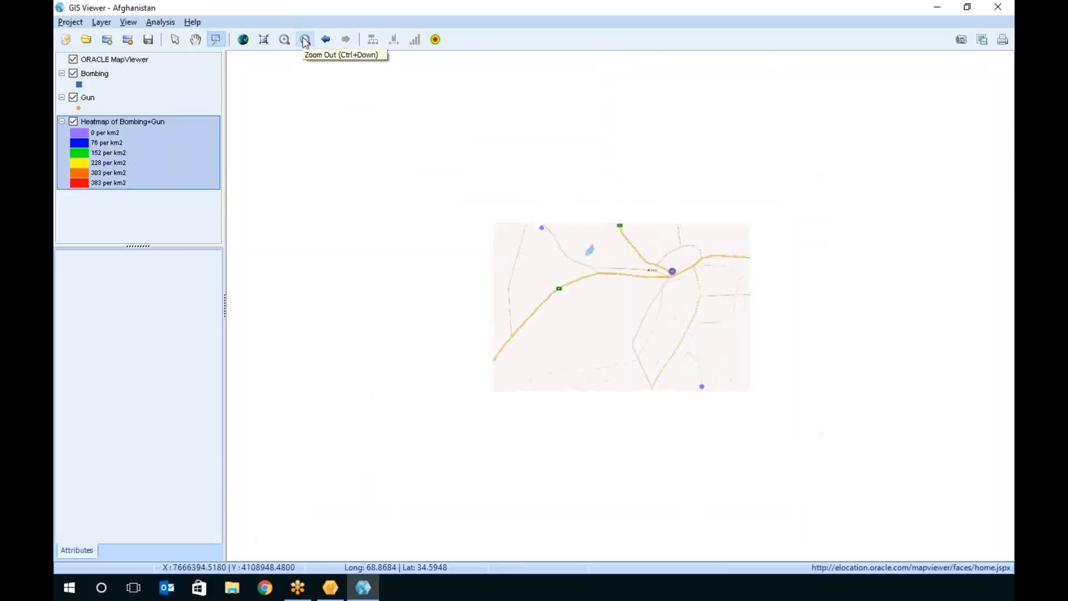
{"action": "left_click", "coordinate": [305, 41]}
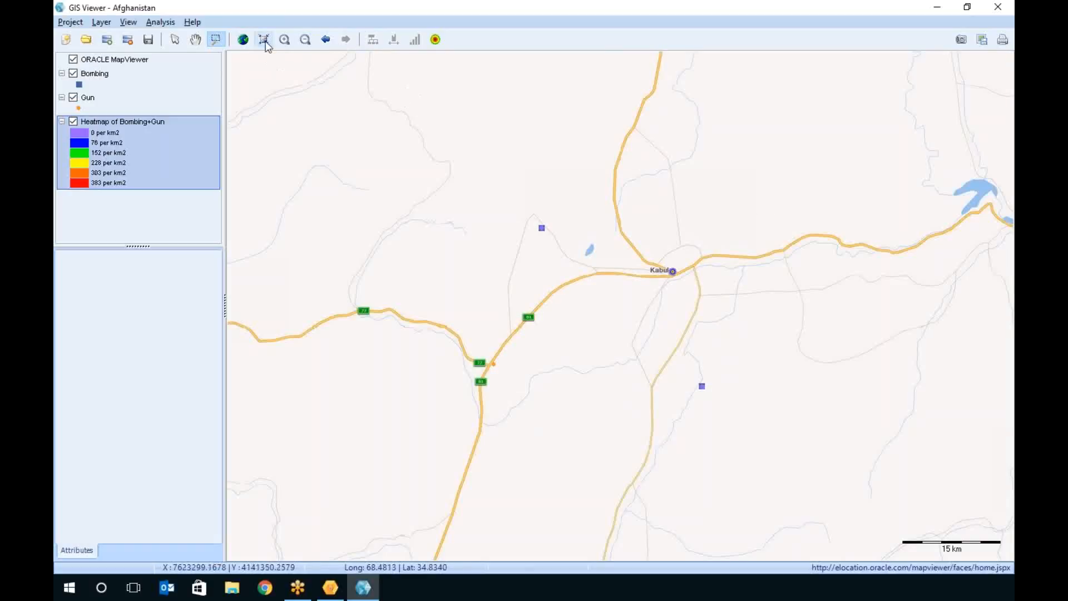
Hide the Gun point layer, then close the map viewer without saving its project
{"action": "left_click", "coordinate": [73, 99]}
{"action": "left_click", "coordinate": [265, 45]}
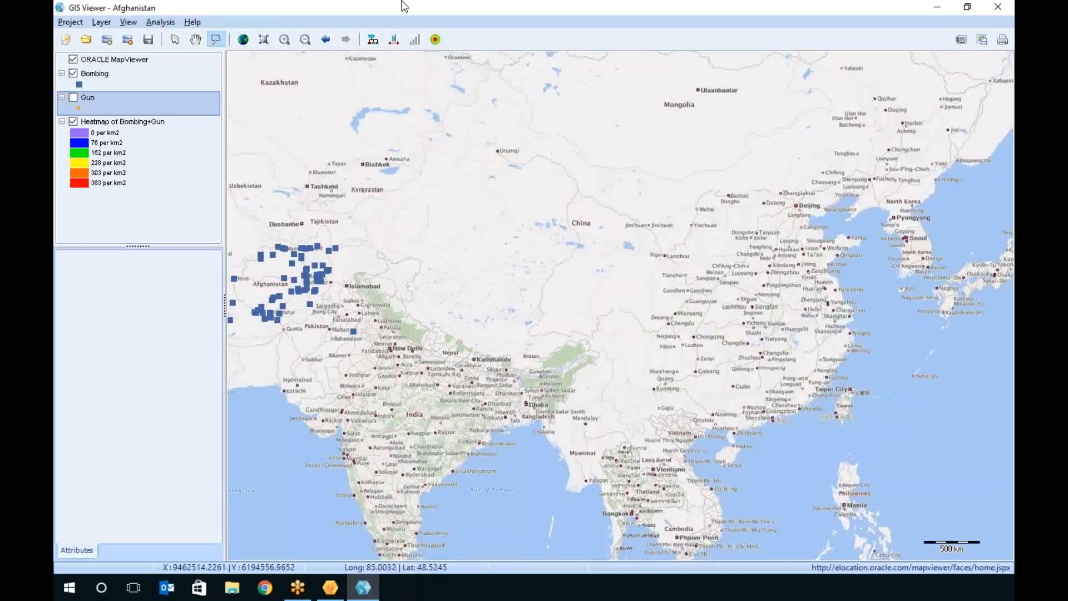
{"action": "left_click", "coordinate": [997, 7]}
{"action": "left_click", "coordinate": [526, 300]}
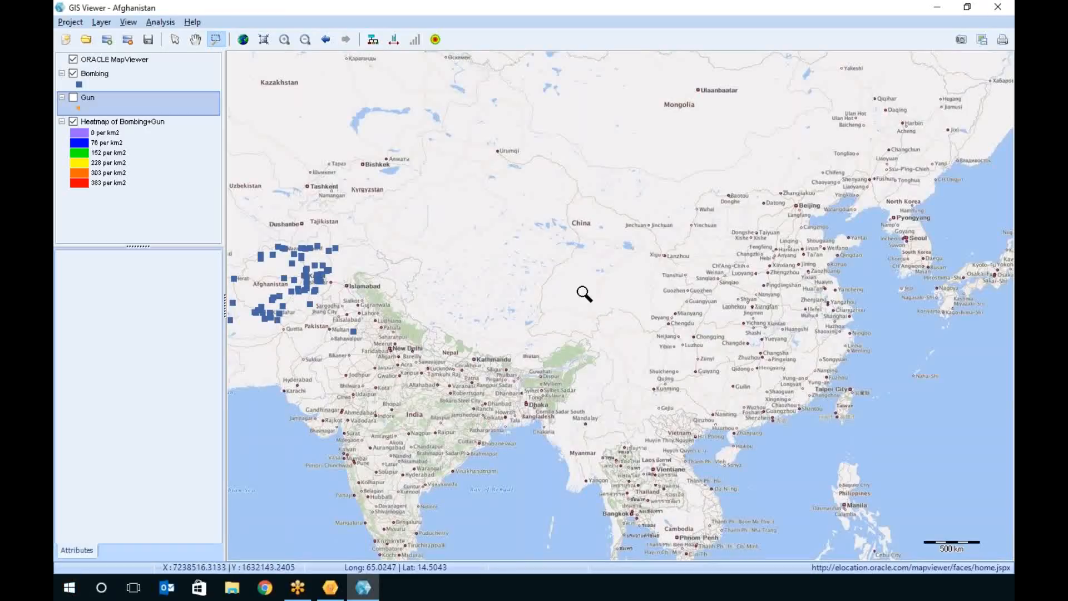
{"action": "left_click", "coordinate": [998, 7]}
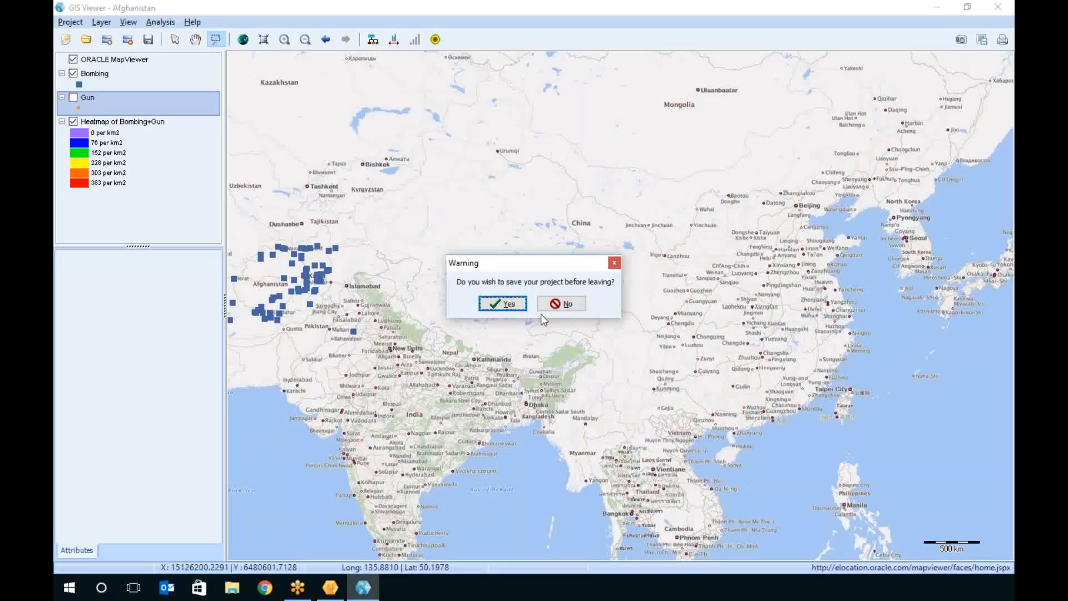
{"action": "left_click", "coordinate": [565, 304]}
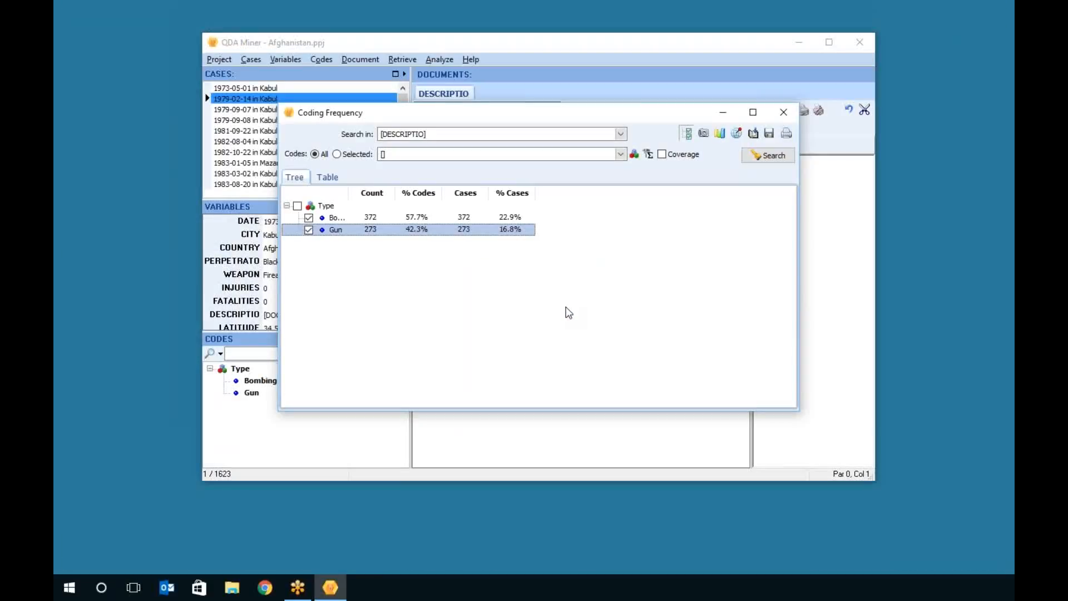
Map the Bombing and Gun codes again from the coding frequency results, adding the Afghanistan districts shapefile
{"action": "left_click", "coordinate": [489, 218]}
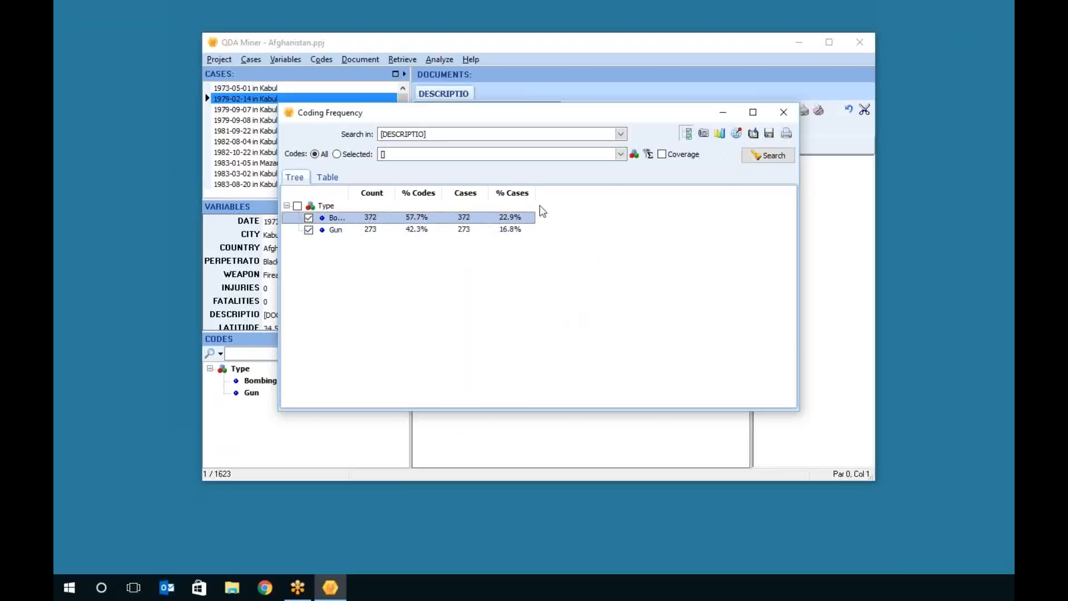
{"action": "left_click", "coordinate": [737, 133]}
{"action": "left_click", "coordinate": [506, 224]}
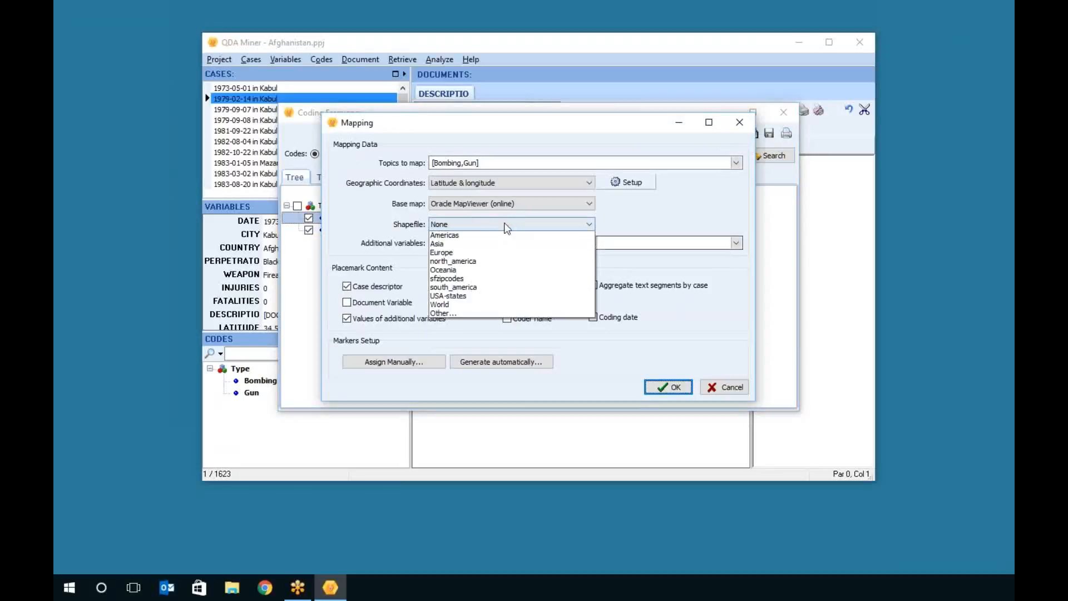
{"action": "left_click", "coordinate": [497, 244]}
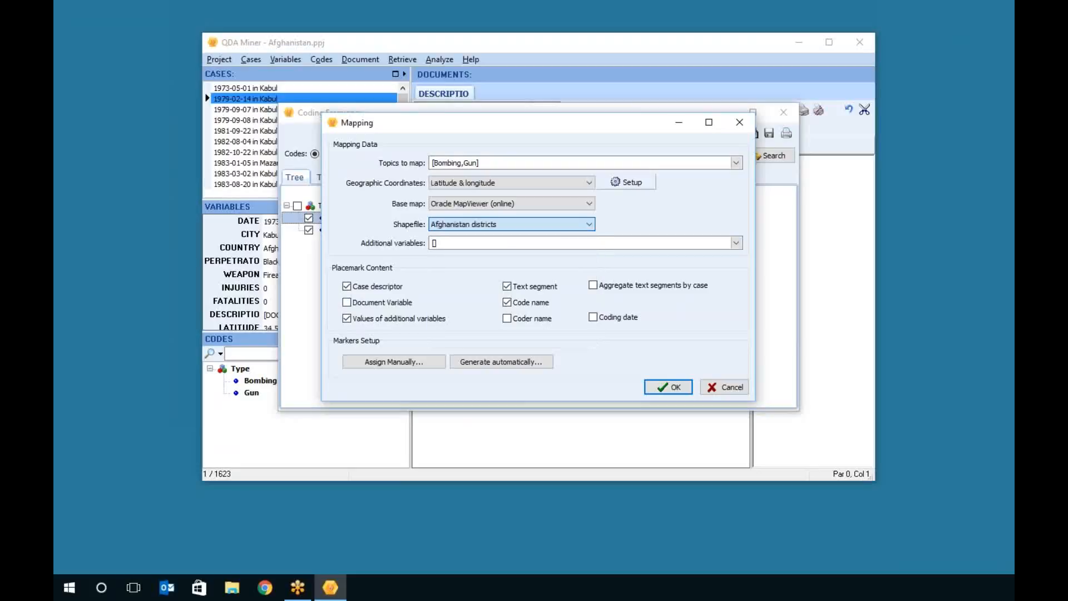
{"action": "left_click", "coordinate": [669, 388]}
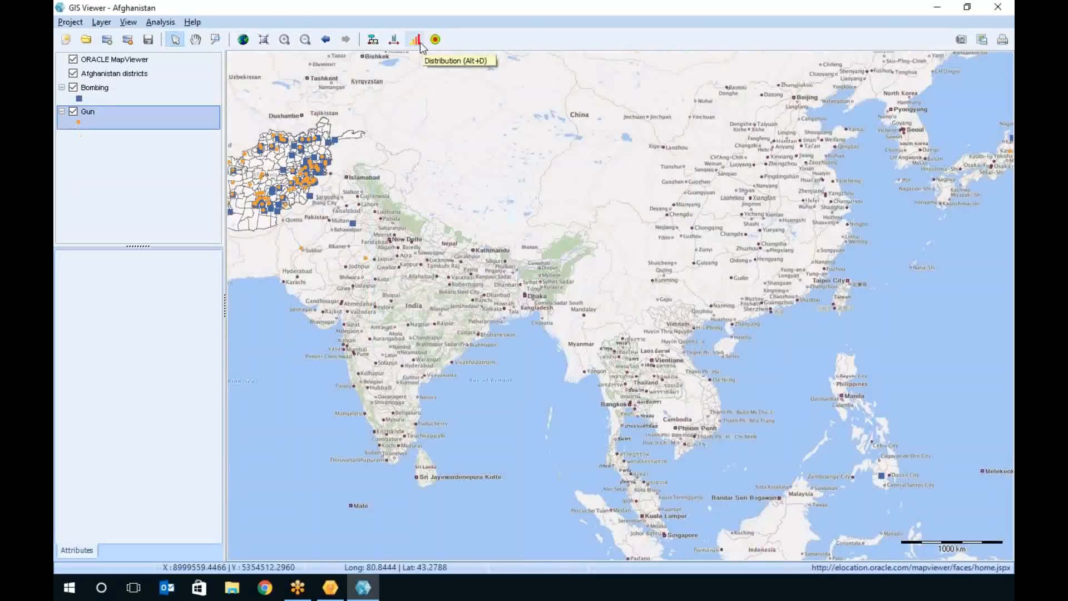
Create a distribution map of the Afghanistan districts from the count of Bombing and Gun points, keeping the default levels and colors
{"action": "left_click", "coordinate": [415, 39]}
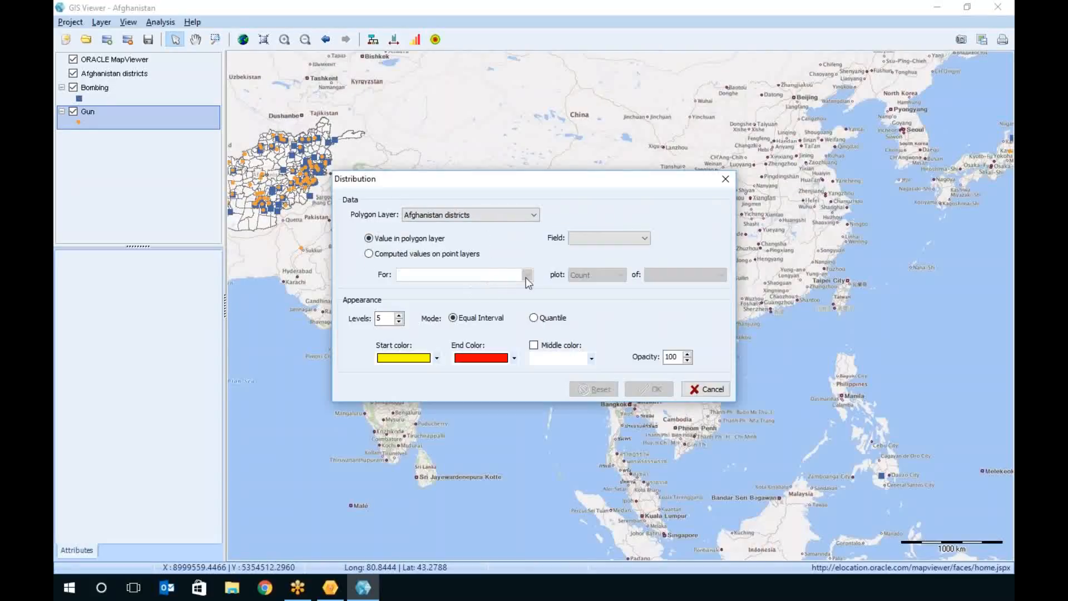
{"action": "left_click", "coordinate": [405, 255]}
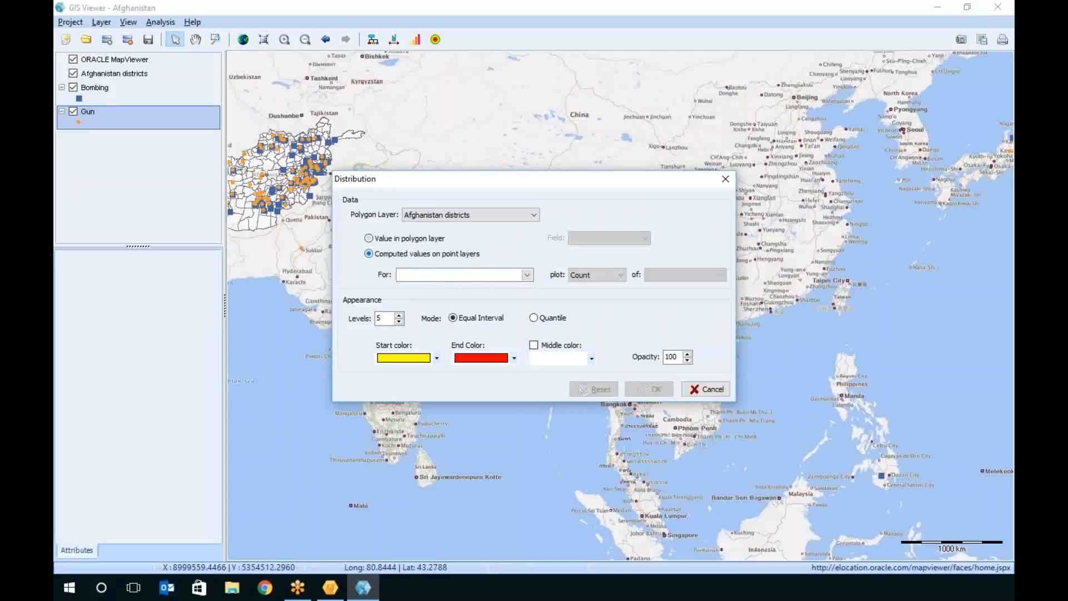
{"action": "right_click", "coordinate": [446, 277]}
{"action": "left_click", "coordinate": [483, 285]}
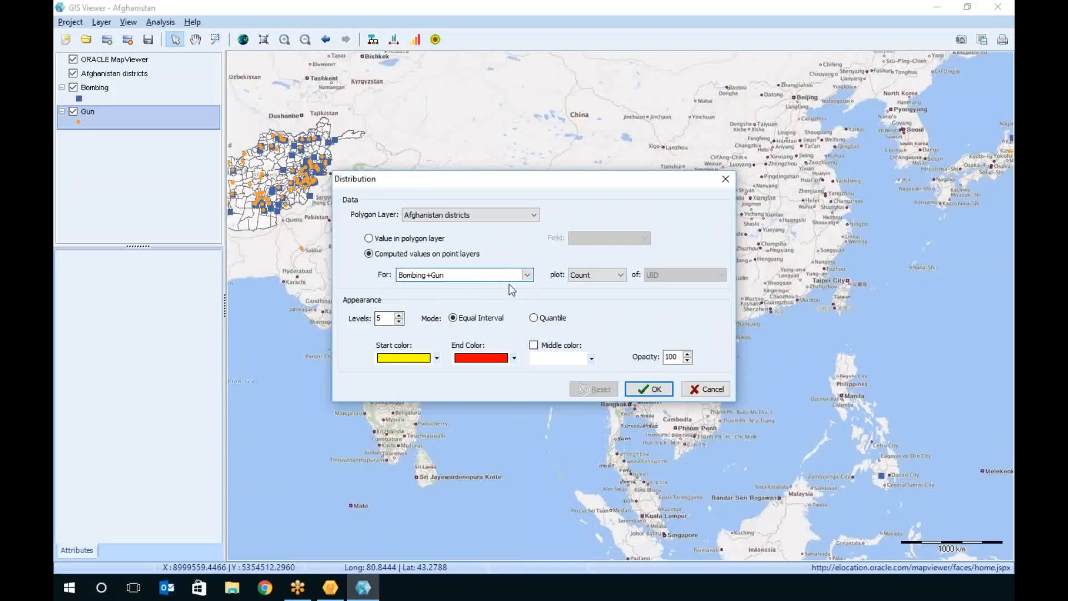
{"action": "left_click", "coordinate": [650, 389]}
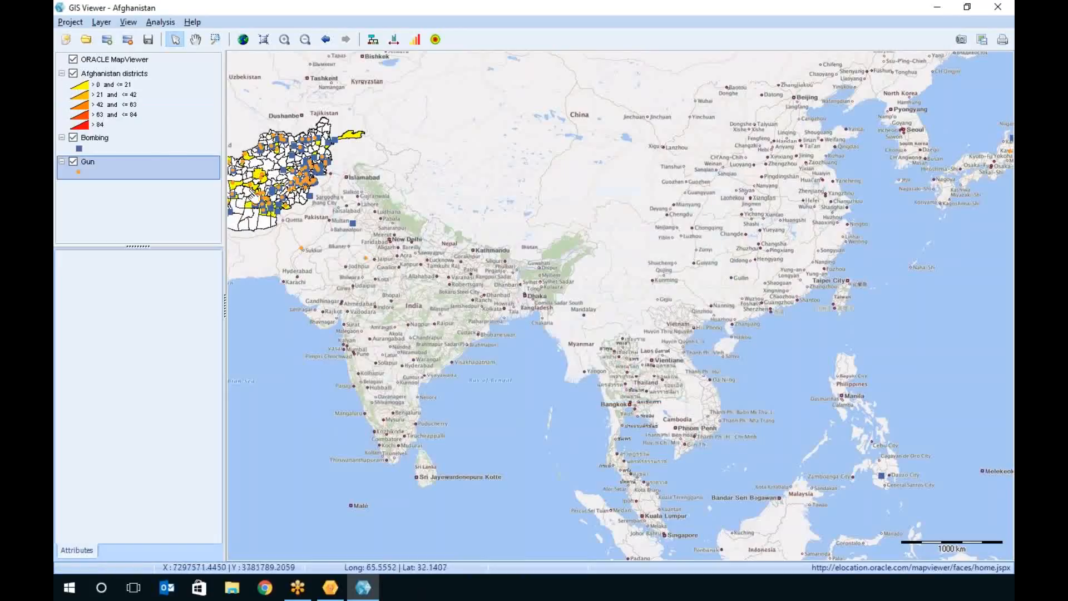
Hide the Bombing and Gun point layers and fit the map to the shaded Afghanistan districts
{"action": "left_click", "coordinate": [73, 138]}
{"action": "left_click", "coordinate": [73, 162]}
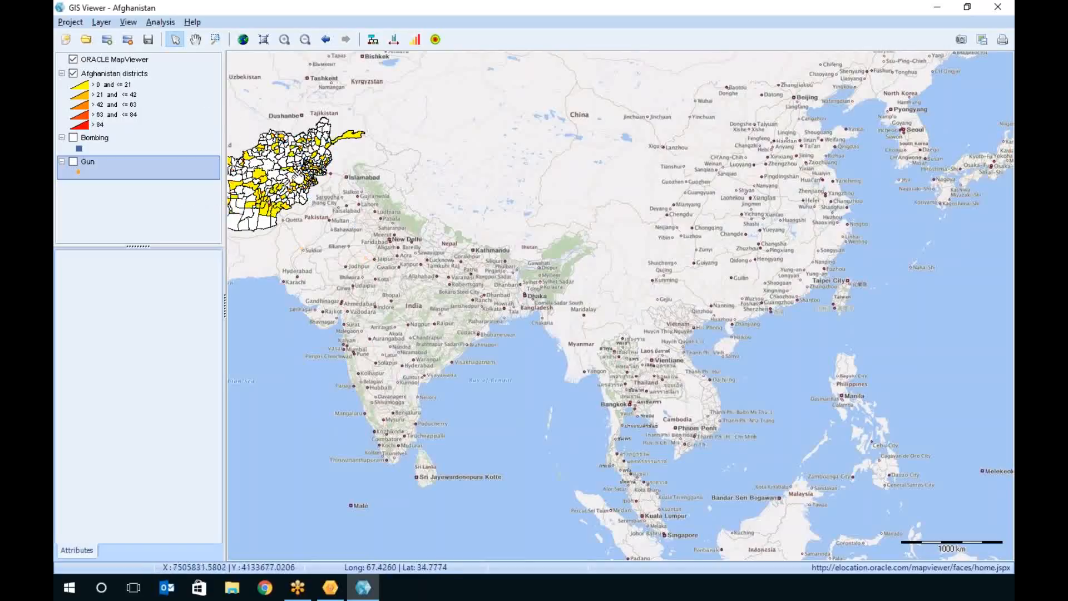
{"action": "left_click", "coordinate": [118, 87]}
{"action": "left_click", "coordinate": [264, 39]}
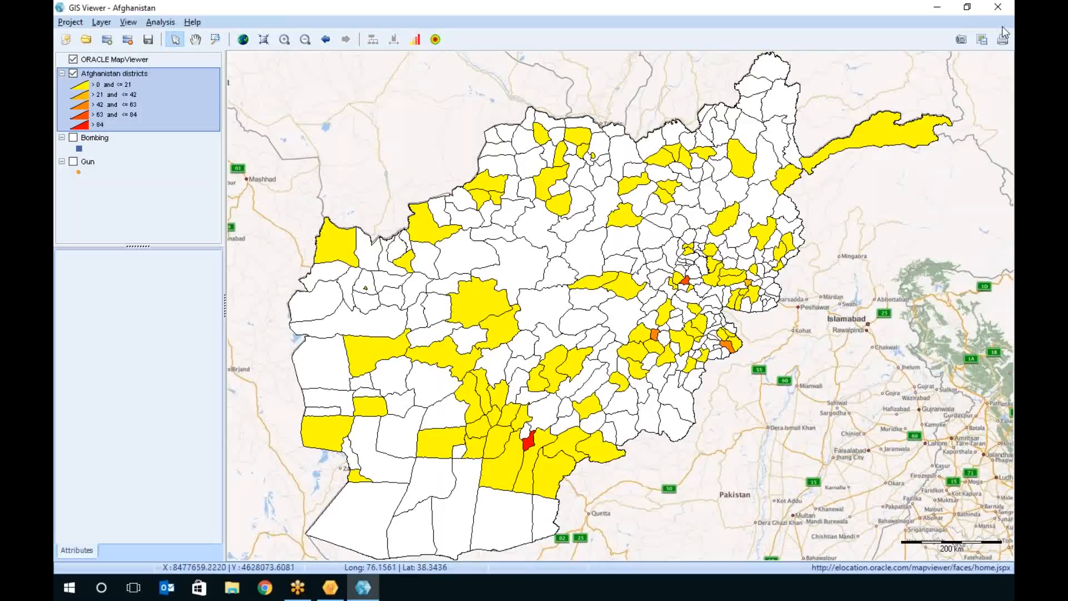
Close the district map without saving its project, and close the Coding Frequency window
{"action": "left_click", "coordinate": [962, 44]}
{"action": "left_click", "coordinate": [1004, 16]}
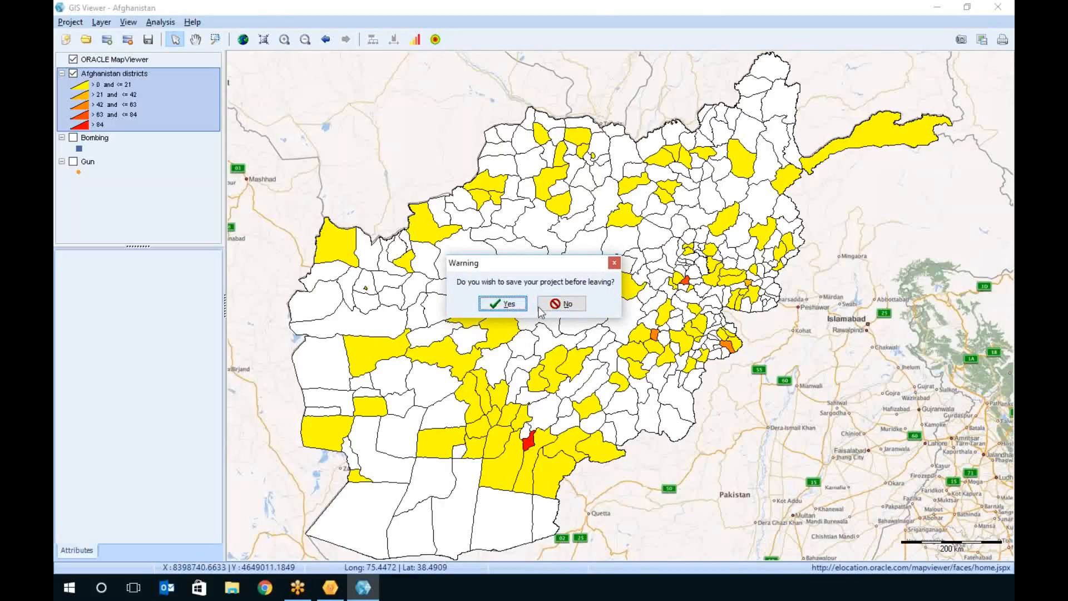
{"action": "left_click", "coordinate": [558, 307]}
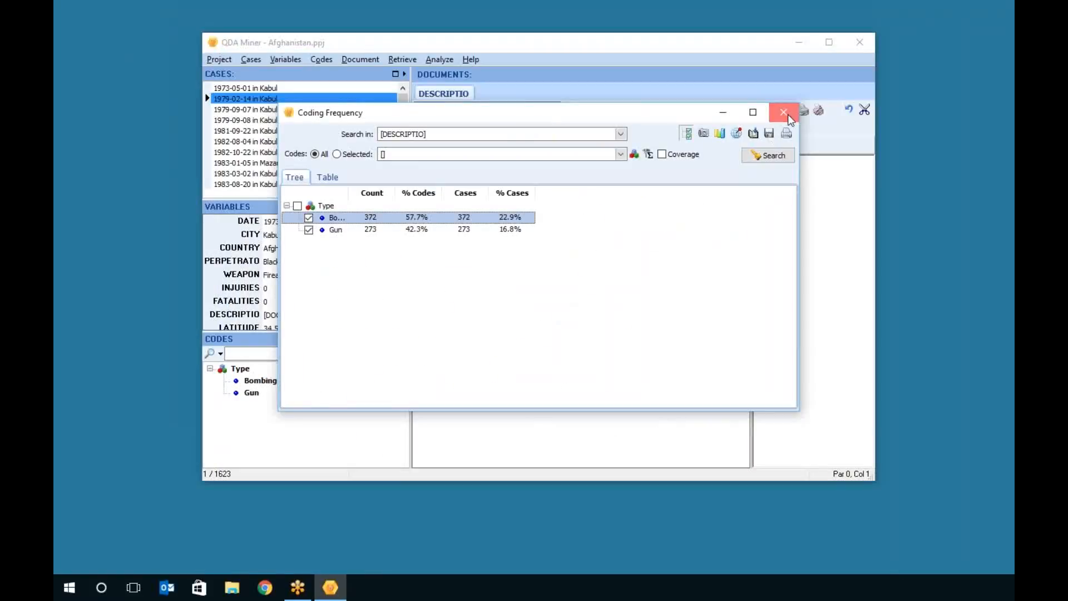
{"action": "left_click", "coordinate": [788, 114]}
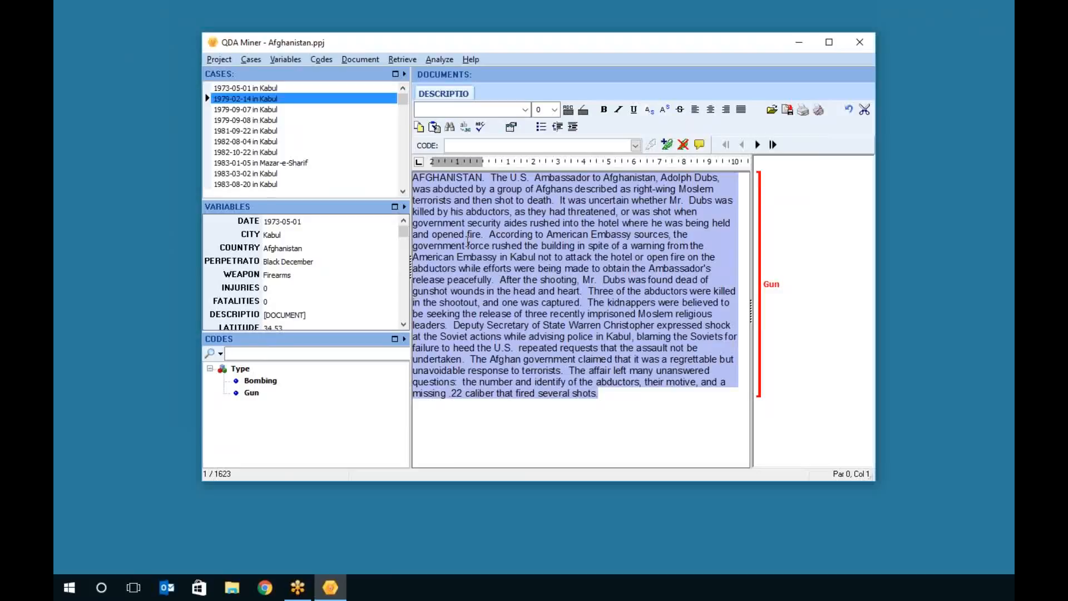
Maximize the QDA Miner project window and display the 1982-08-04 in Kabul case
{"action": "left_click", "coordinate": [508, 279]}
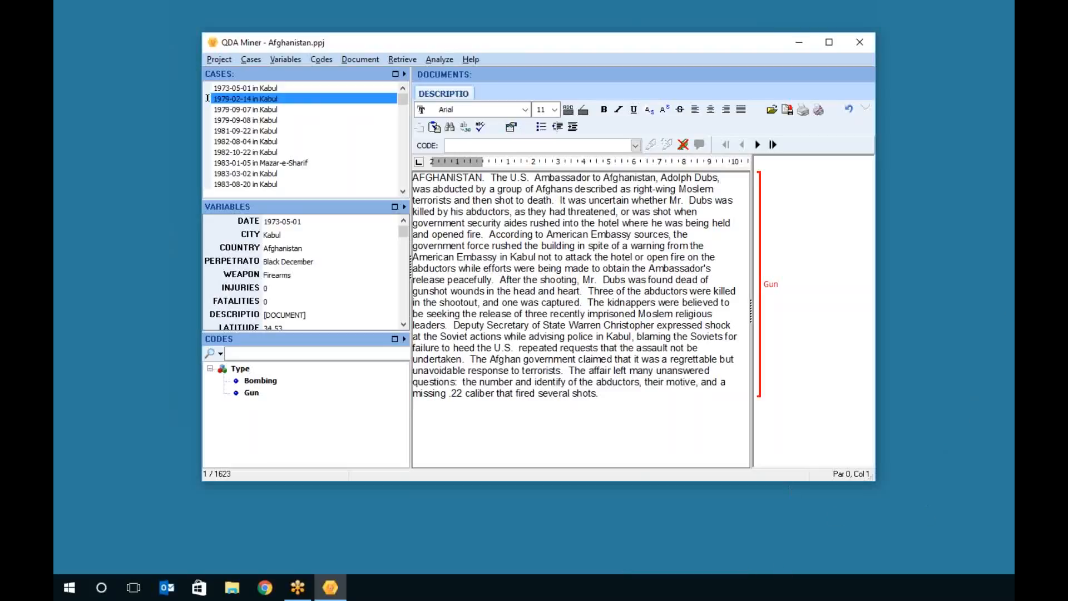
{"action": "left_click", "coordinate": [830, 43]}
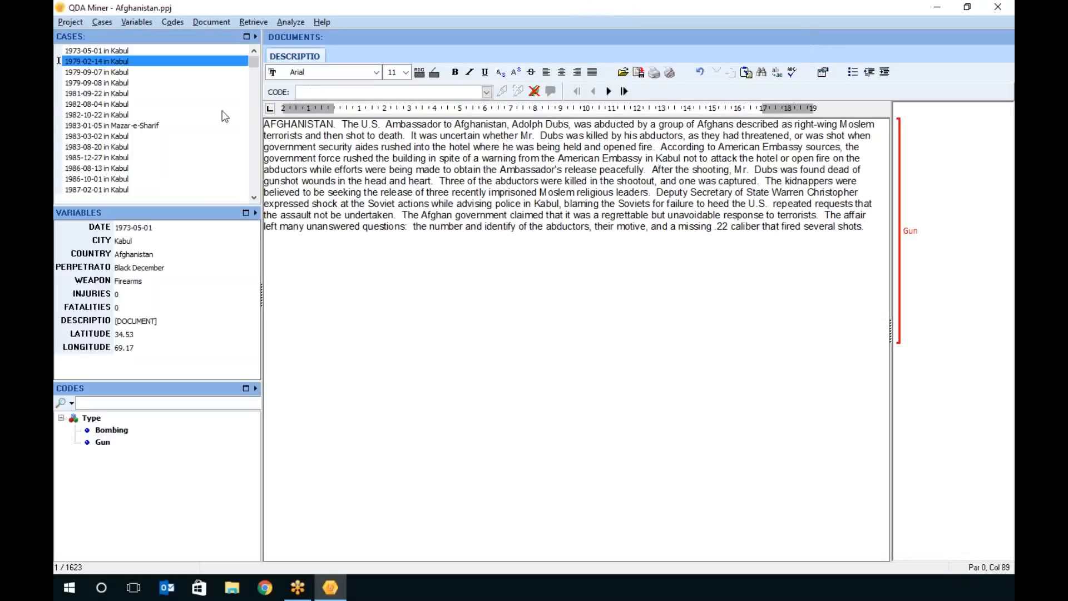
{"action": "left_click", "coordinate": [165, 104]}
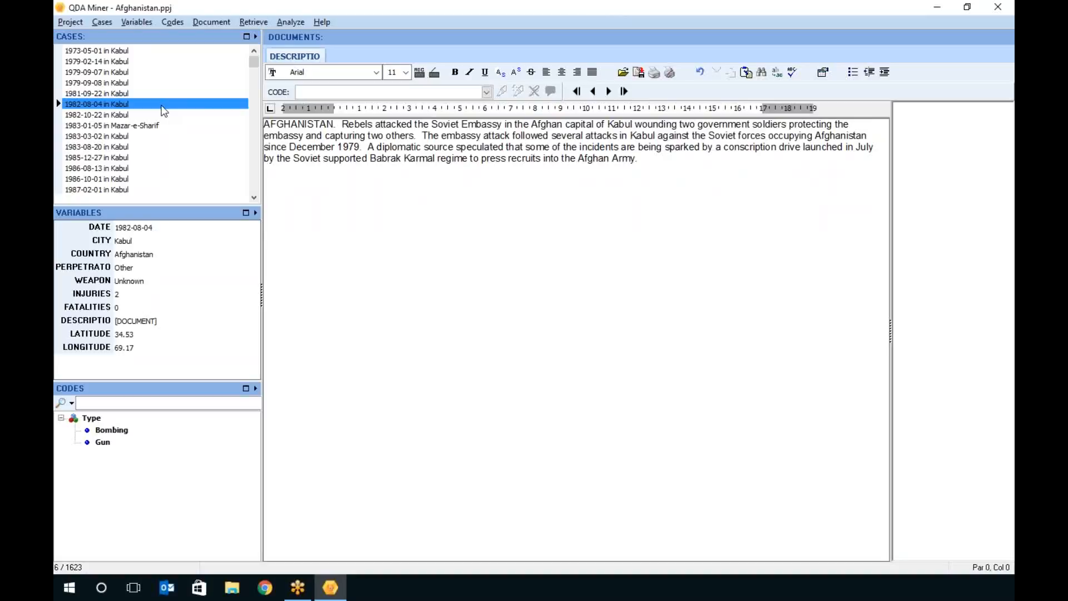
Reopen the Election 2008c.ppj project, saving the changes to Afghanistan.ppj
{"action": "left_click", "coordinate": [291, 22]}
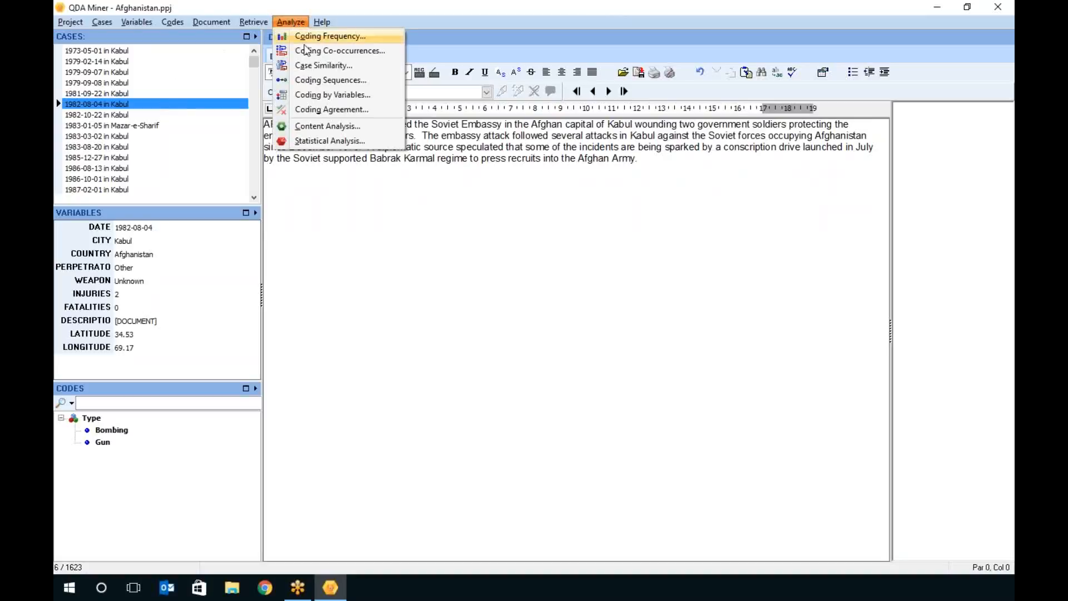
{"action": "mouse_move", "coordinate": [70, 21]}
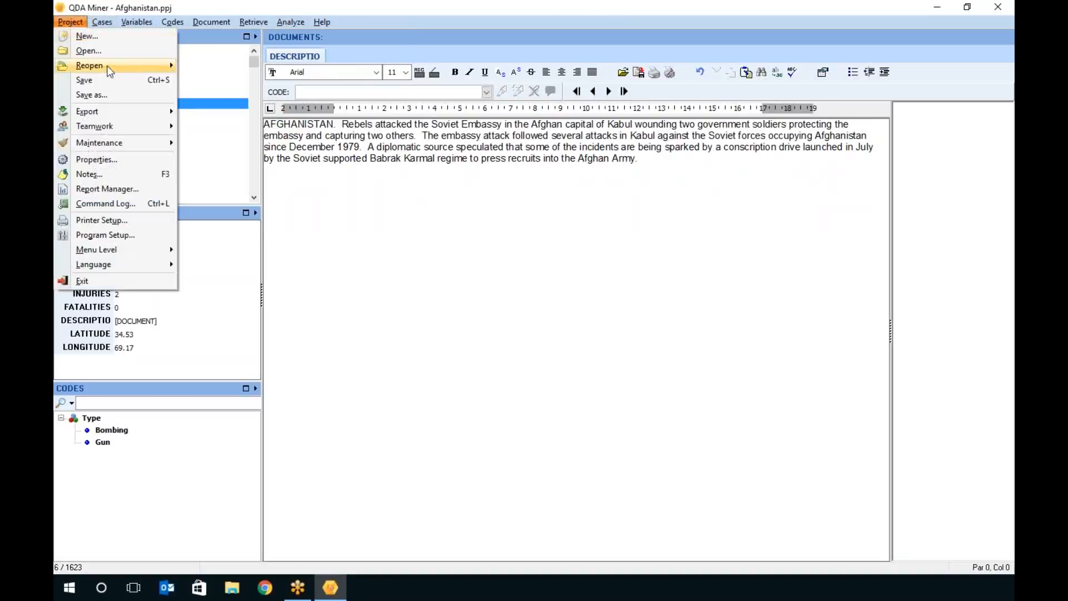
{"action": "mouse_move", "coordinate": [107, 66]}
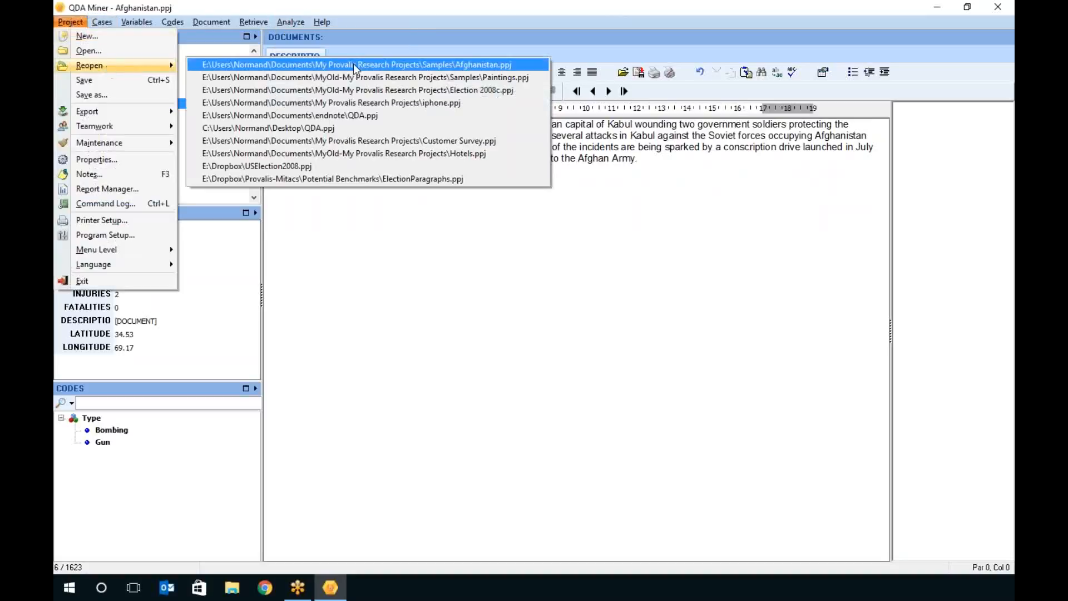
{"action": "left_click", "coordinate": [375, 89]}
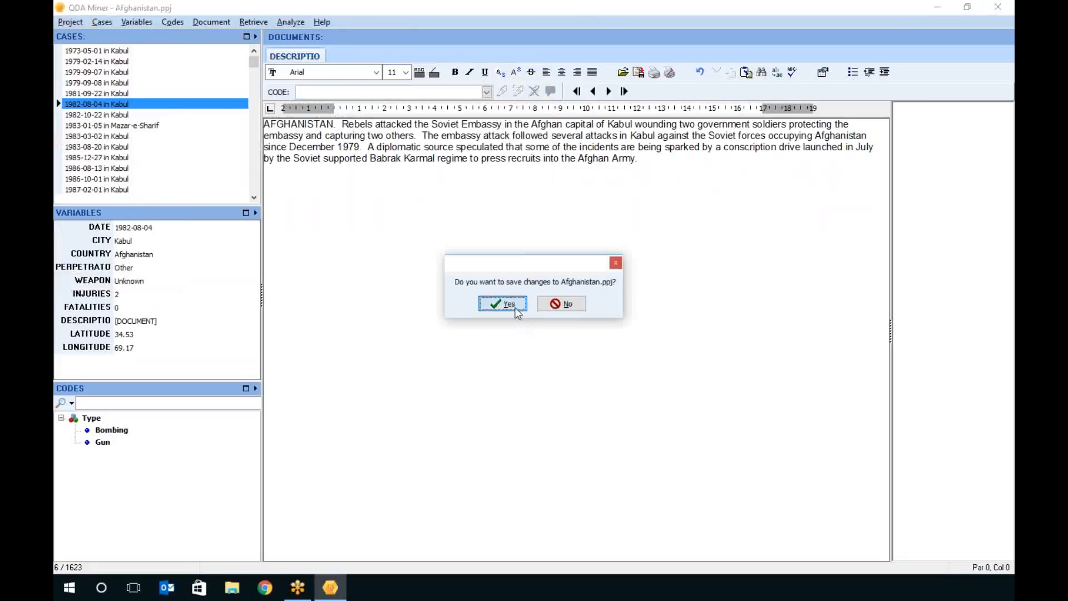
{"action": "left_click", "coordinate": [504, 303]}
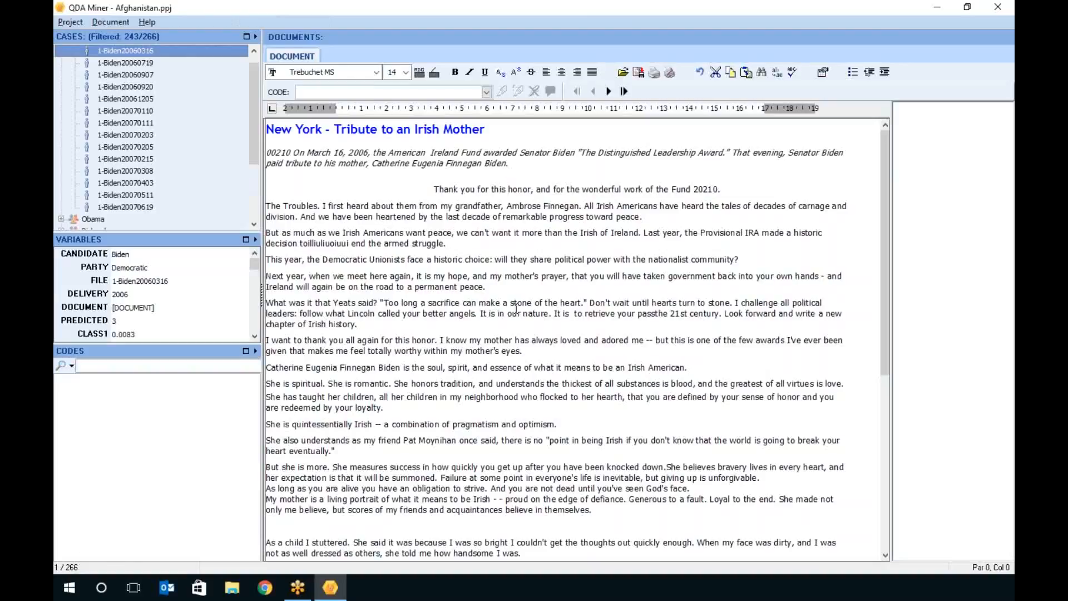
Run a Coding Co-occurrences analysis on the election documents and display its co-occurrence and similarity tables
{"action": "left_click", "coordinate": [344, 54]}
{"action": "left_click", "coordinate": [589, 176]}
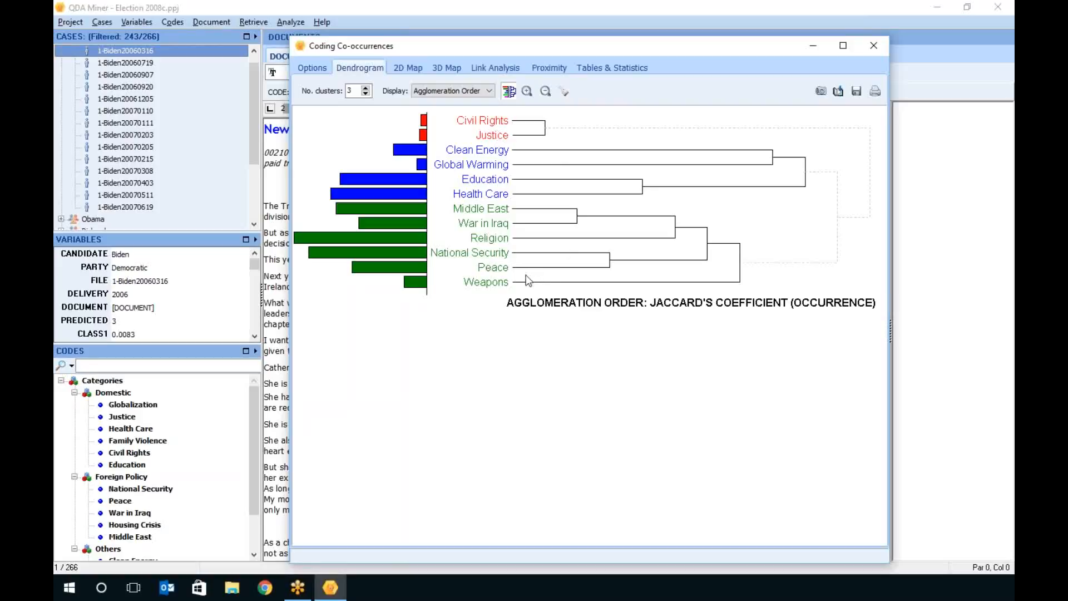
{"action": "left_click", "coordinate": [621, 68]}
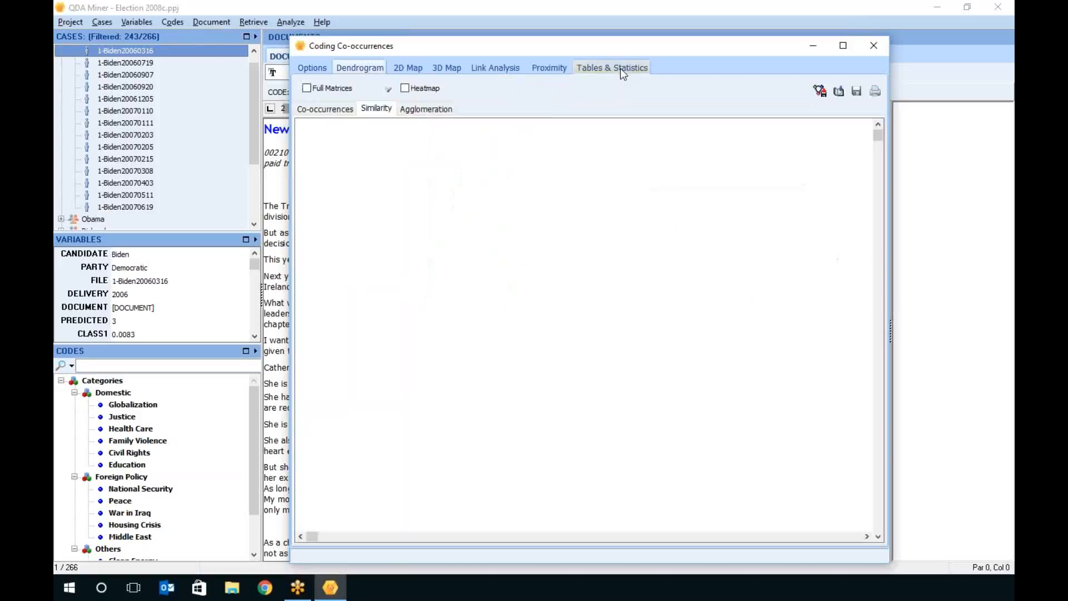
{"action": "left_click", "coordinate": [332, 110]}
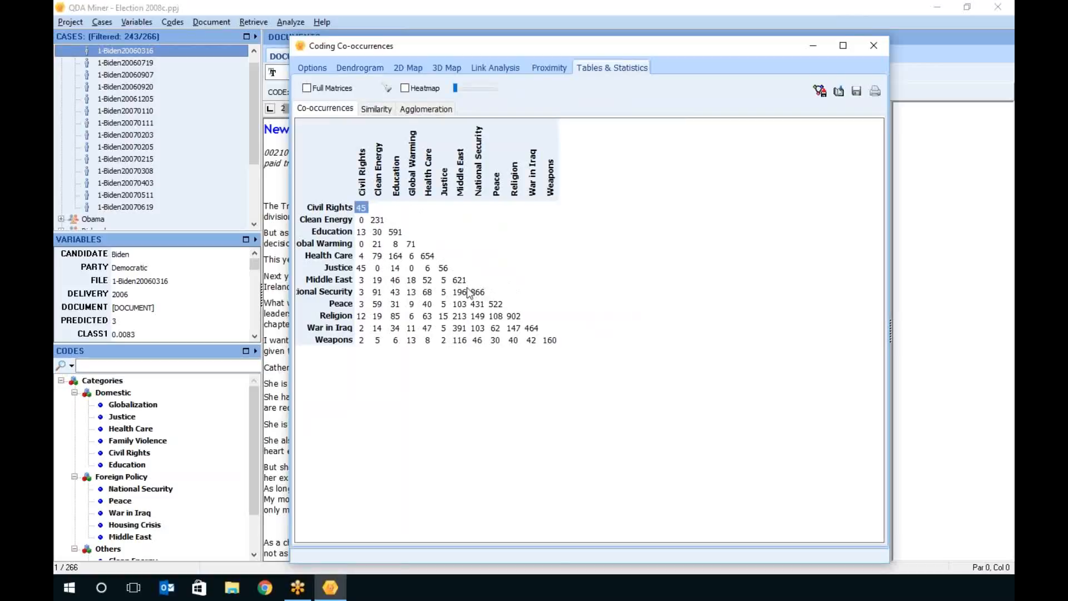
{"action": "left_click", "coordinate": [383, 111]}
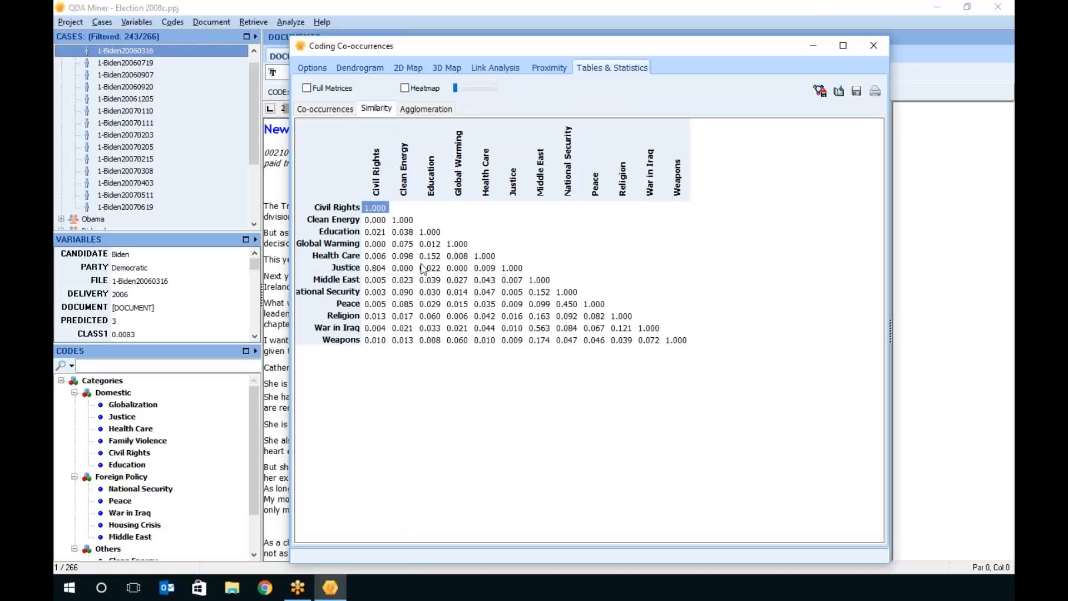
Review the clustering occurrence and index choices, keeping Segment overlap and Jaccard's coefficient (occurrence)
{"action": "left_click", "coordinate": [318, 69]}
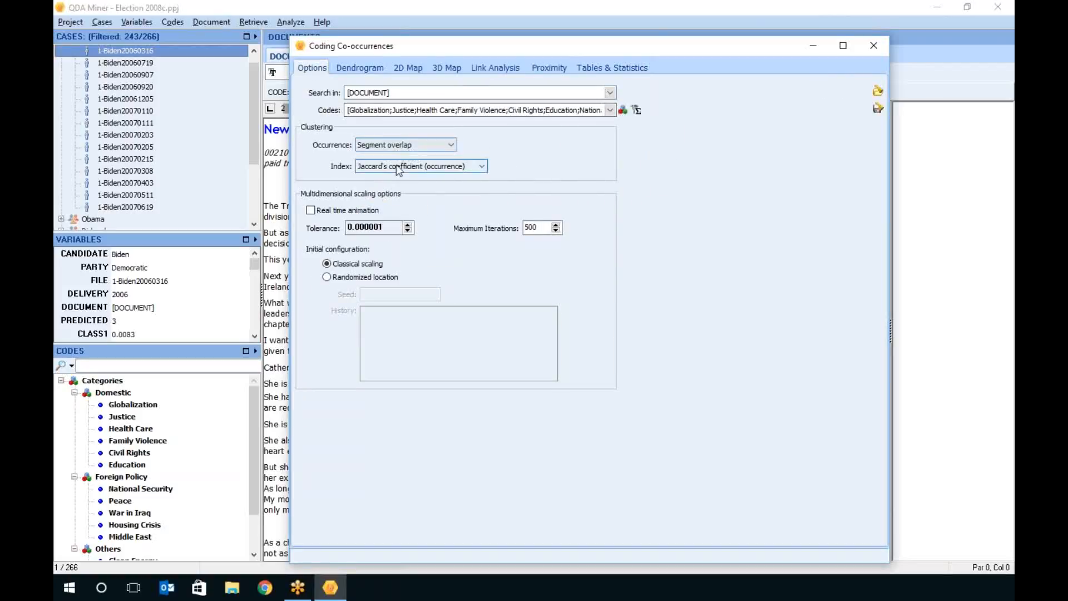
{"action": "left_click", "coordinate": [618, 68]}
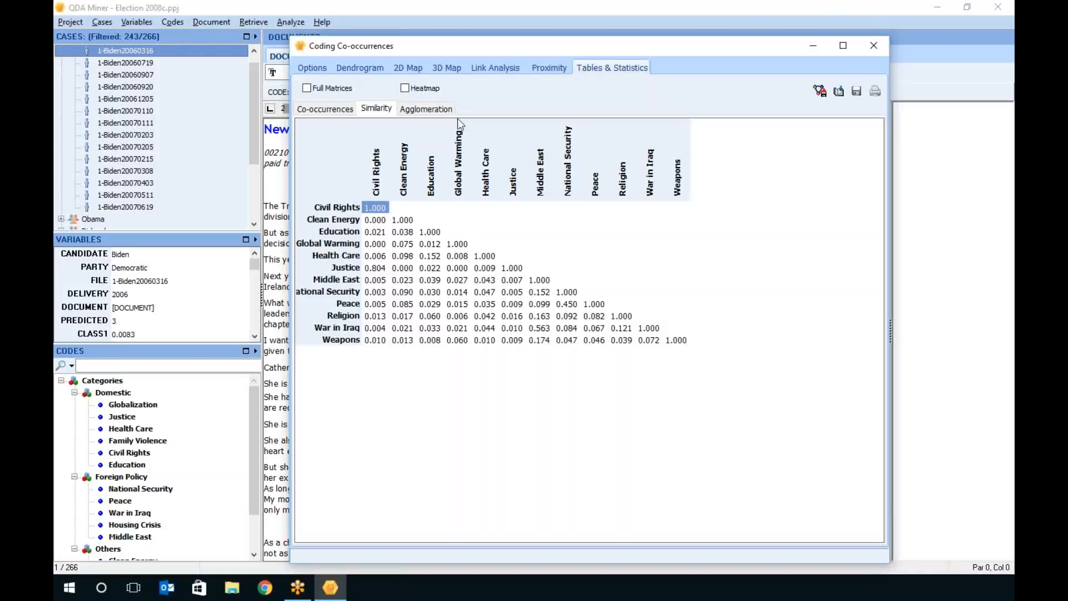
{"action": "left_click", "coordinate": [312, 68]}
{"action": "left_click", "coordinate": [404, 145]}
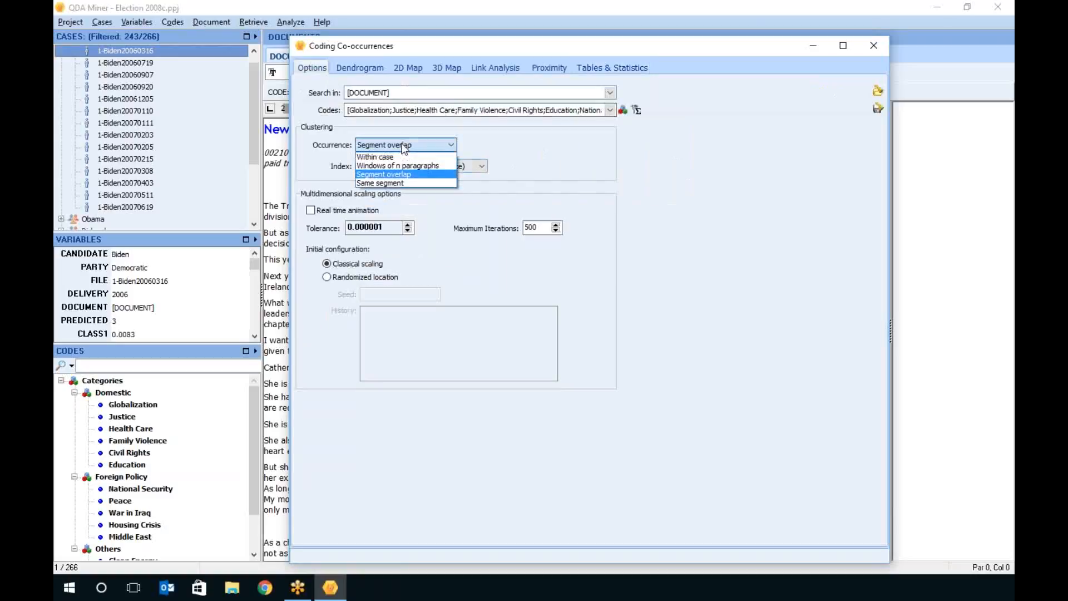
{"action": "left_click", "coordinate": [400, 173]}
{"action": "left_click", "coordinate": [476, 166]}
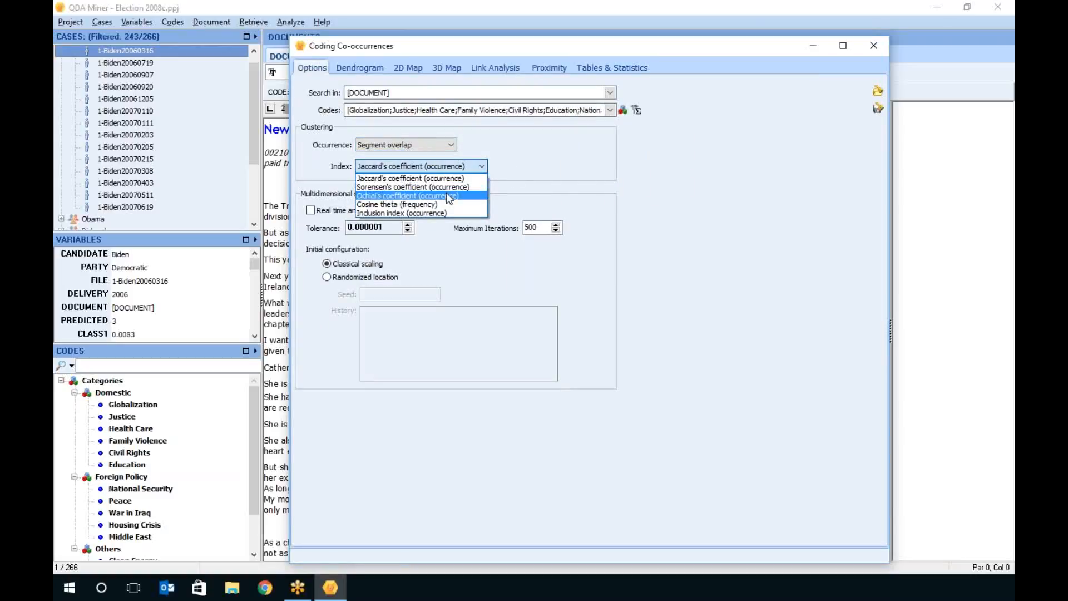
{"action": "left_click", "coordinate": [612, 73]}
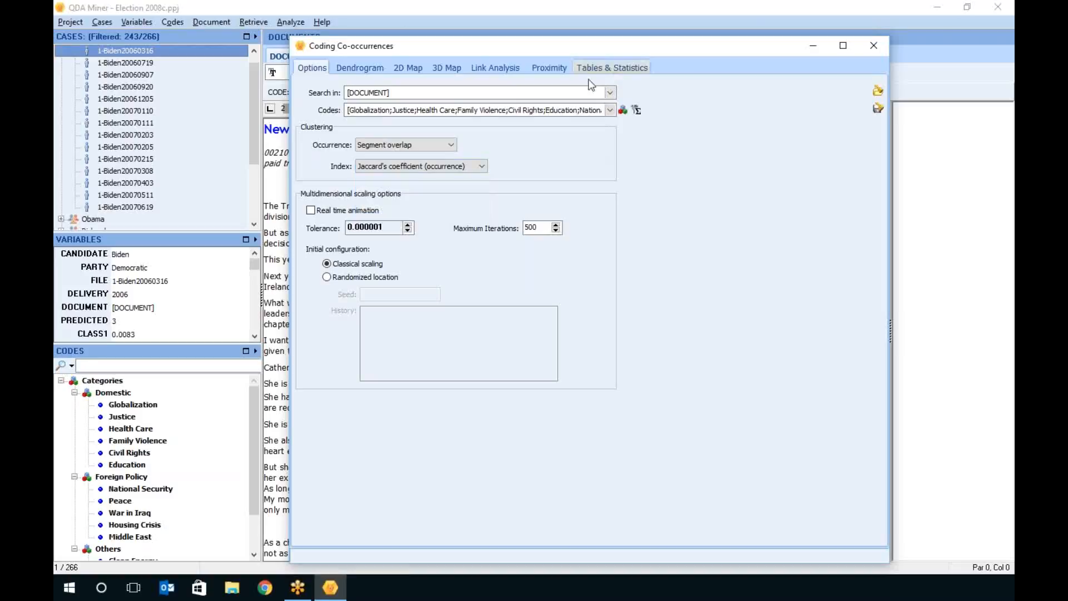
Expand the link analysis network around Civil Rights by lowering the node selection similarity to 0.004
{"action": "left_click", "coordinate": [491, 67]}
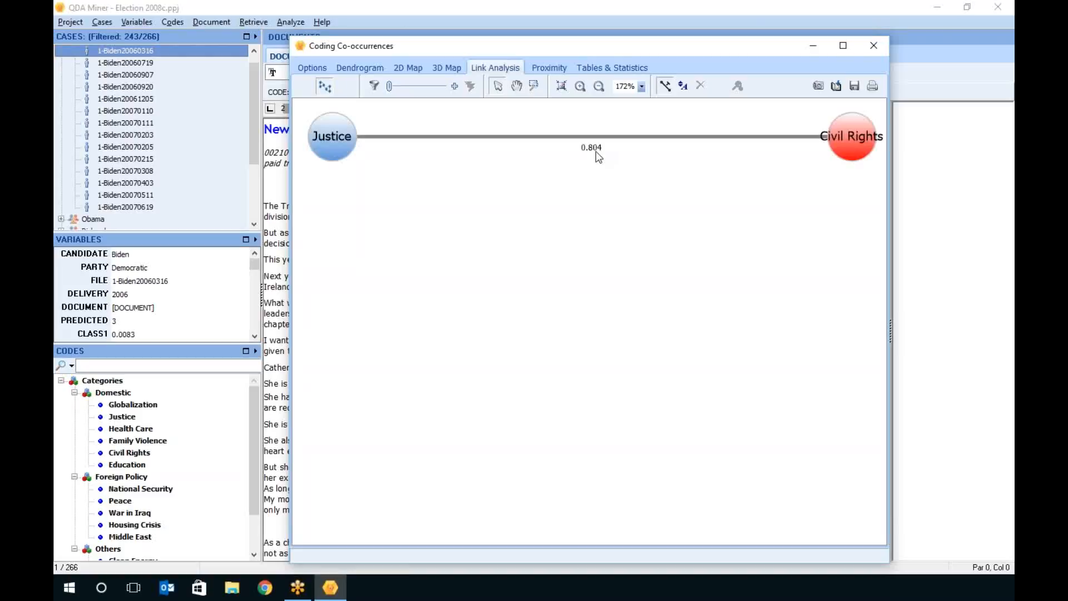
{"action": "left_click", "coordinate": [334, 135]}
{"action": "left_click", "coordinate": [374, 86]}
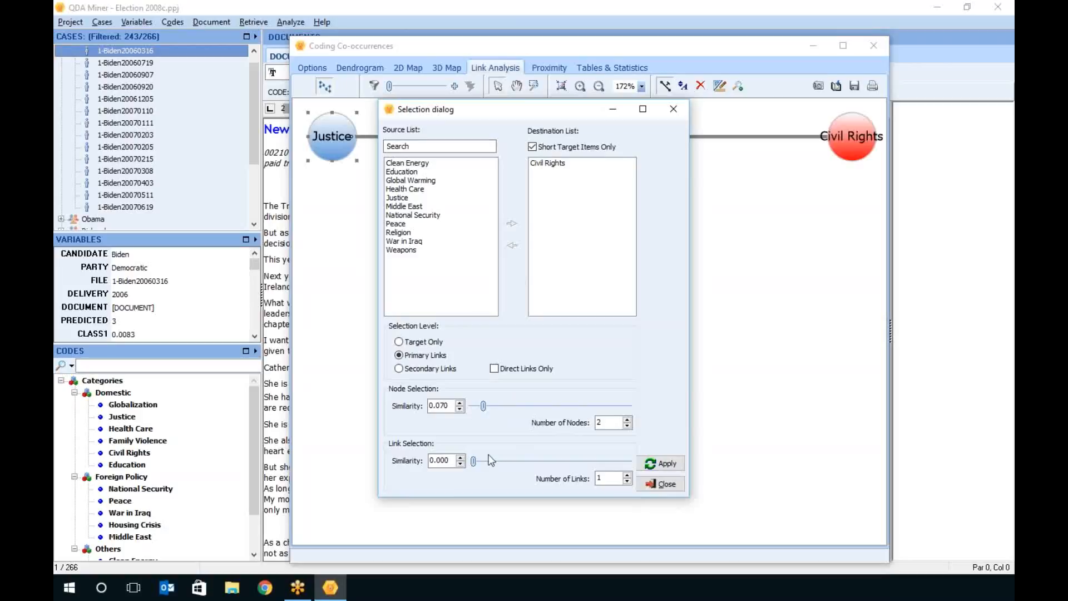
{"action": "left_click_drag", "start_coordinate": [483, 406], "coordinate": [478, 406]}
{"action": "left_click_drag", "start_coordinate": [476, 406], "coordinate": [475, 406]}
{"action": "left_click", "coordinate": [661, 464]}
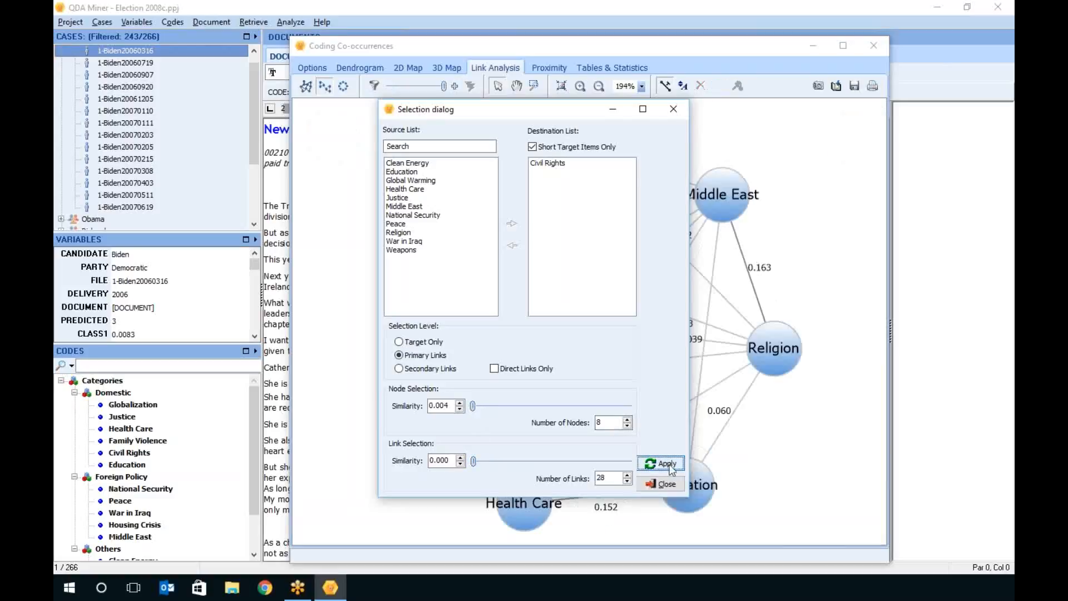
{"action": "left_click", "coordinate": [660, 483]}
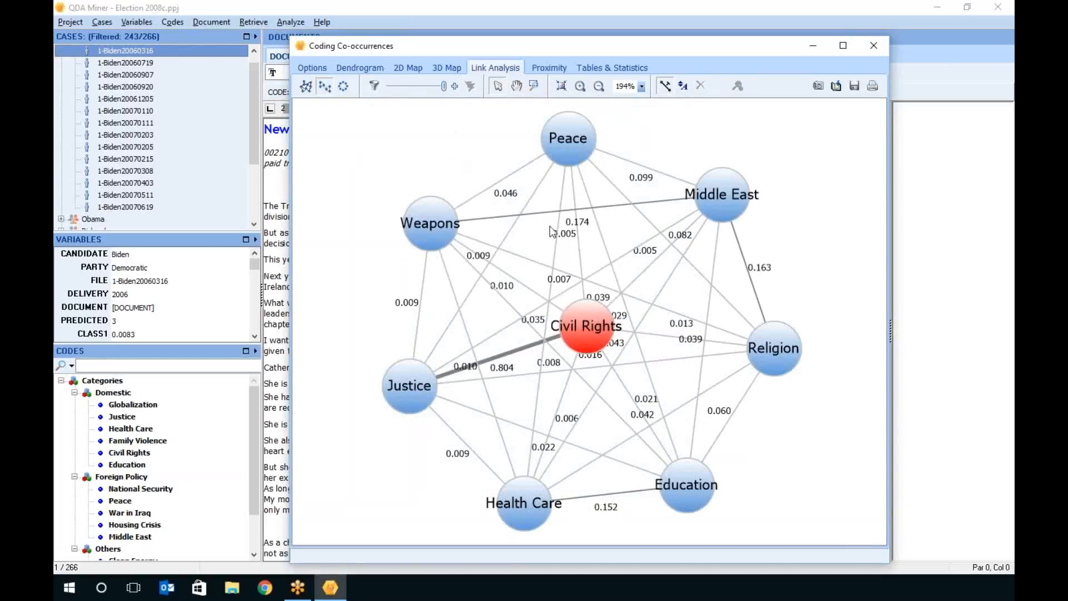
Select the dendrogram cluster running from Middle East to Weapons and display its codes as a link analysis network
{"action": "left_click", "coordinate": [373, 69]}
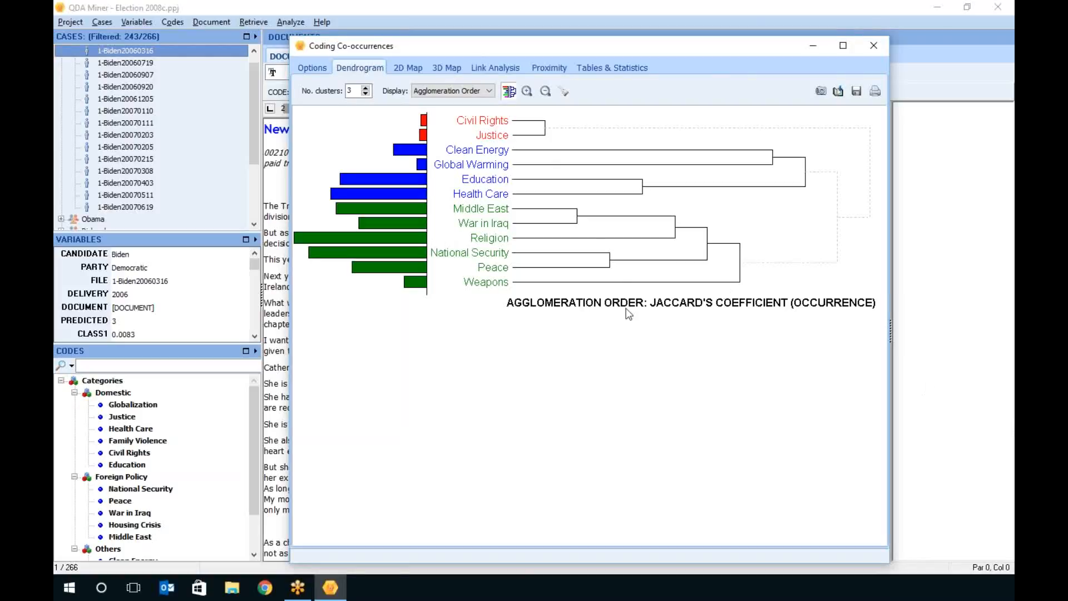
{"action": "left_click", "coordinate": [537, 252]}
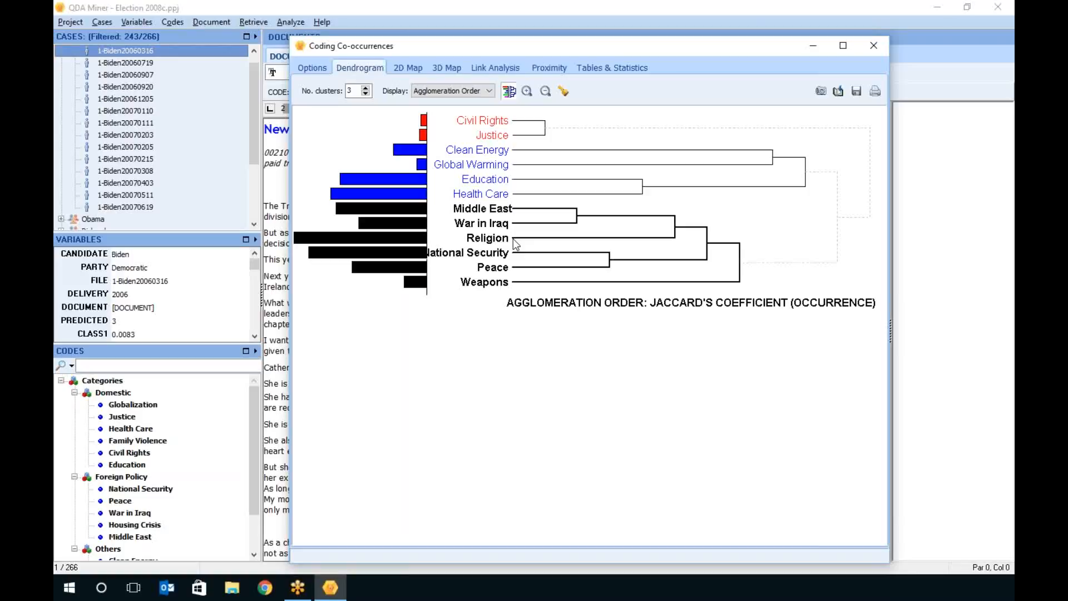
{"action": "left_click", "coordinate": [495, 68]}
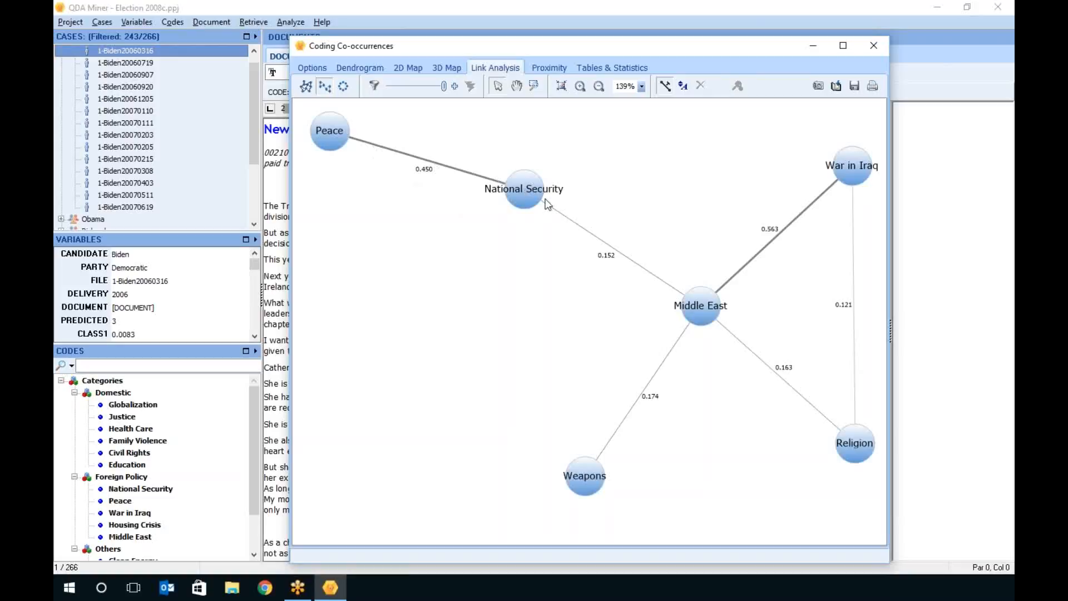
Reposition the link analysis window, select the Middle East node, and close the Coding Co-occurrences window
{"action": "left_click_drag", "start_coordinate": [601, 48], "coordinate": [584, 319]}
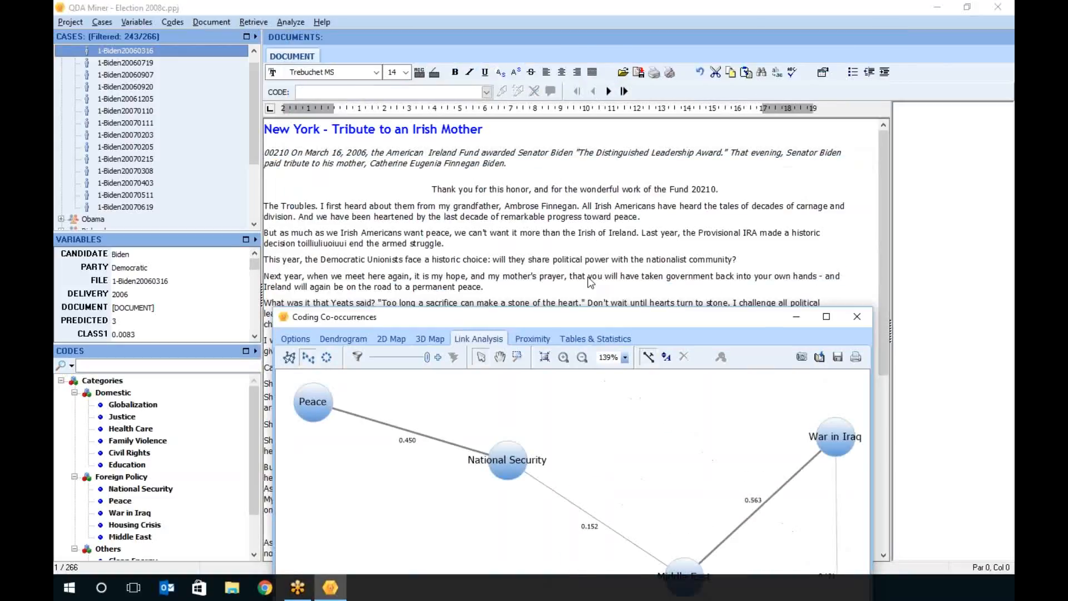
{"action": "left_click_drag", "start_coordinate": [591, 282], "coordinate": [607, 86]}
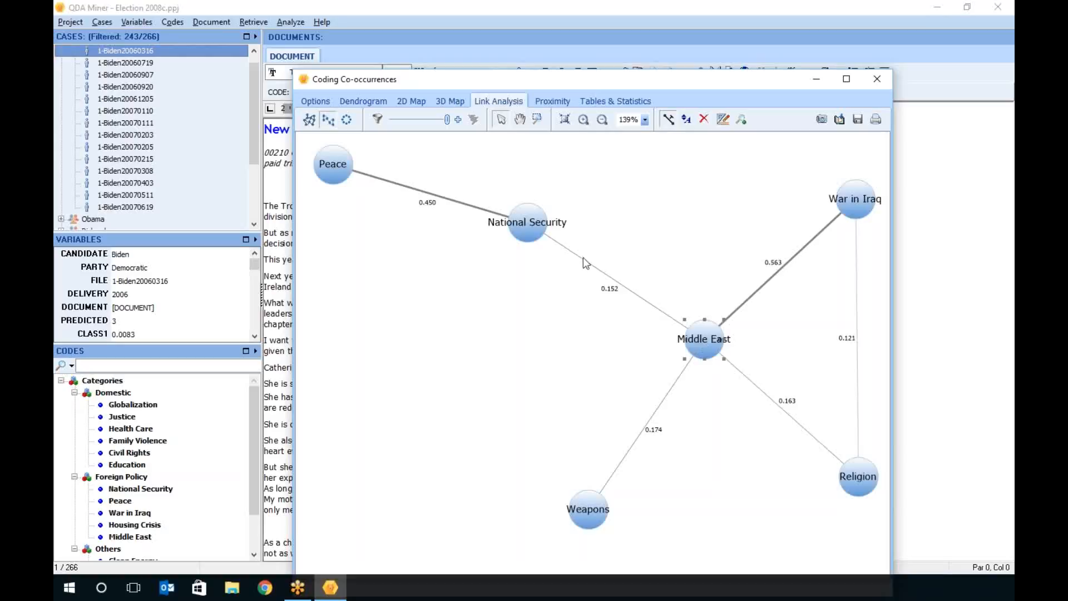
{"action": "left_click", "coordinate": [705, 342]}
{"action": "left_click", "coordinate": [868, 216]}
{"action": "left_click", "coordinate": [877, 82]}
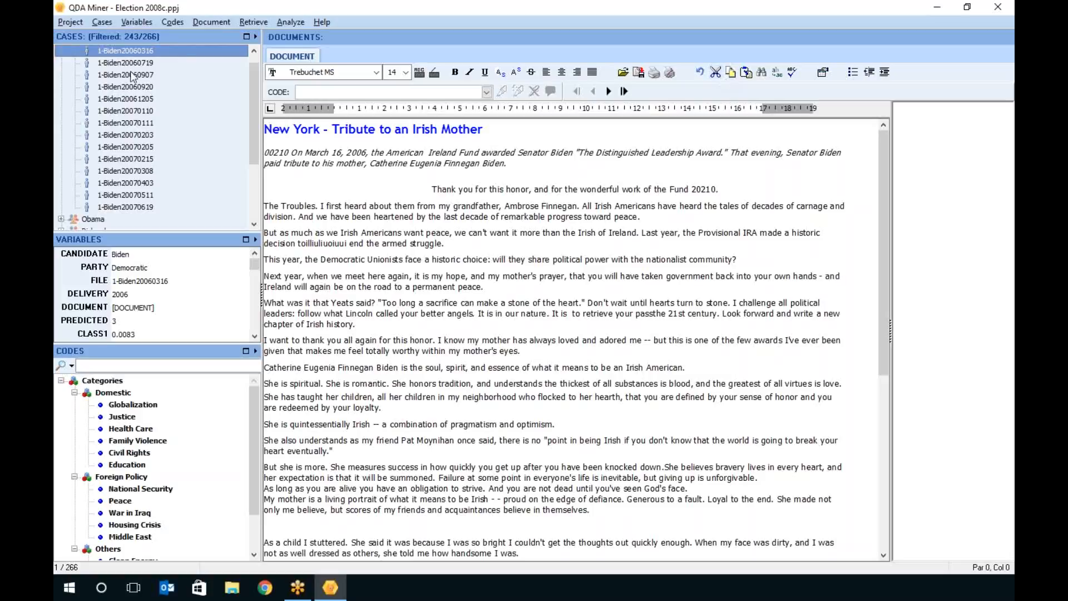
Run a Text Retrieval search with the existing expression and show the classification pane below its hits
{"action": "left_click", "coordinate": [291, 21]}
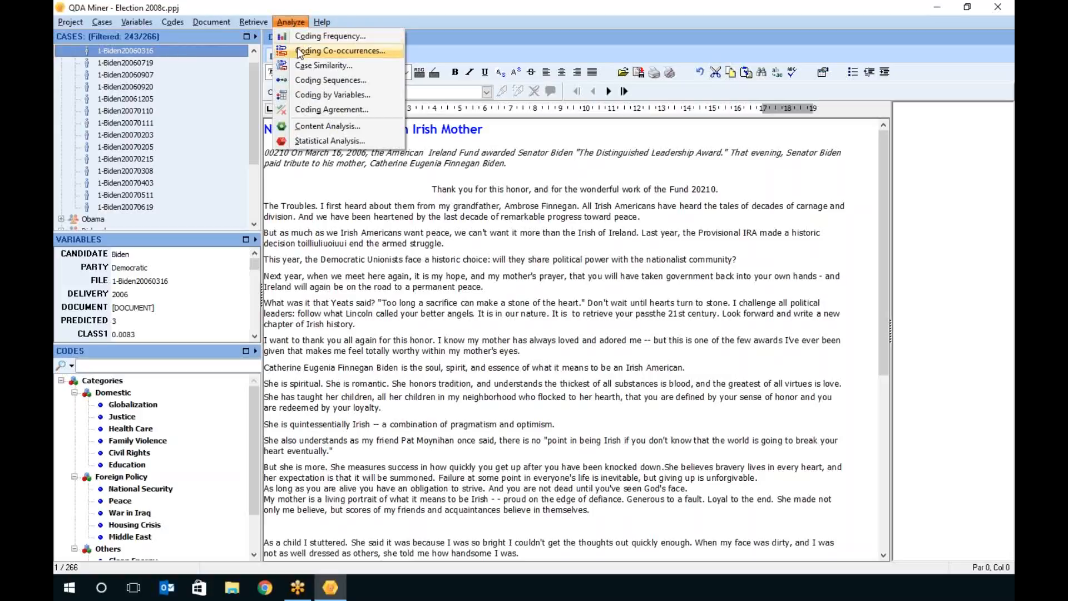
{"action": "left_click", "coordinate": [261, 36]}
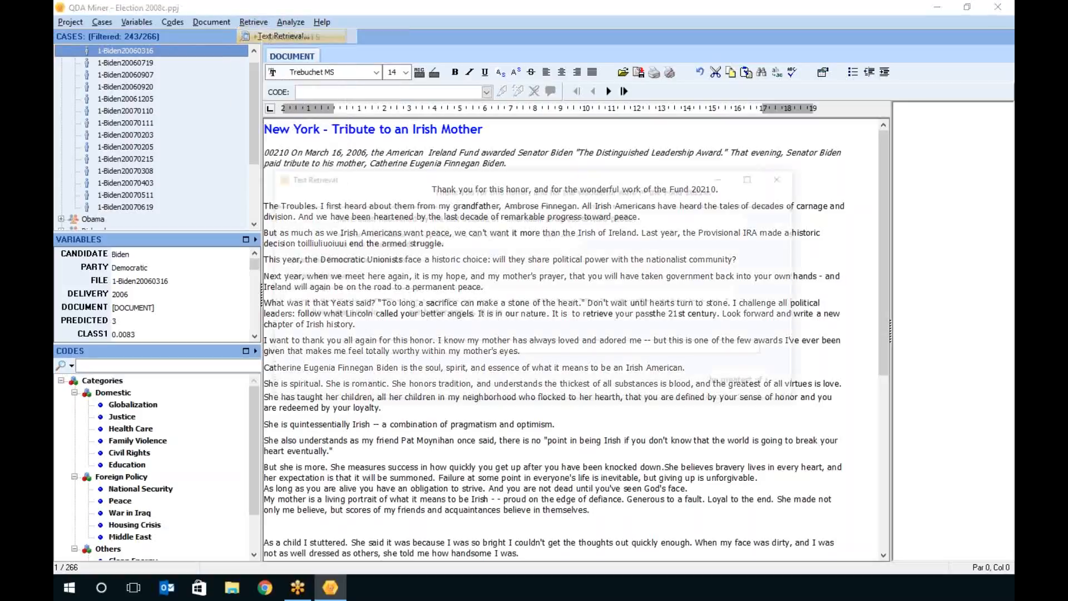
{"action": "left_click", "coordinate": [750, 384]}
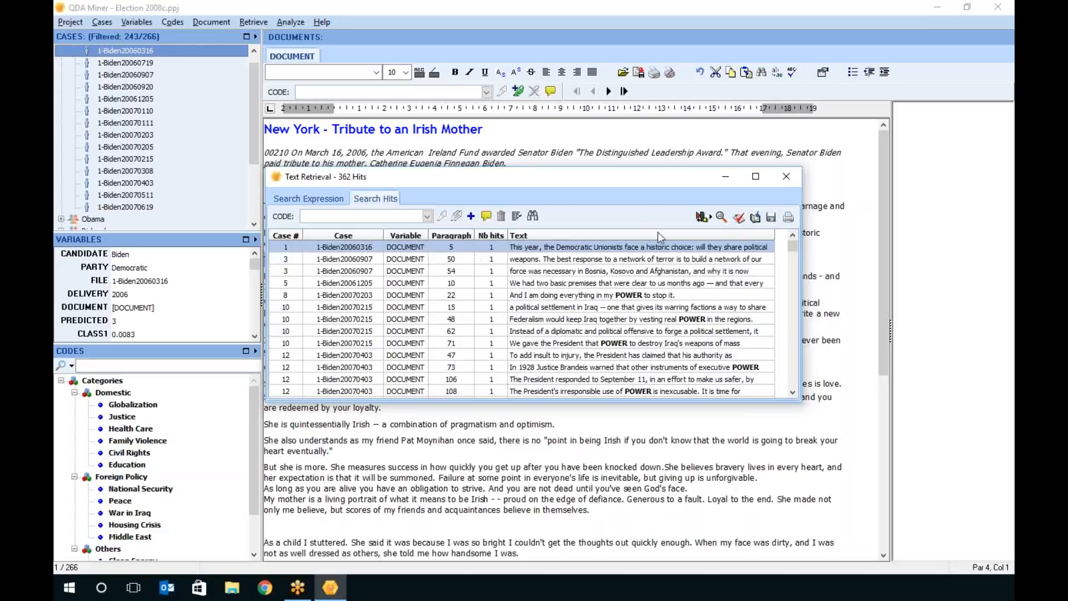
{"action": "left_click", "coordinate": [713, 221]}
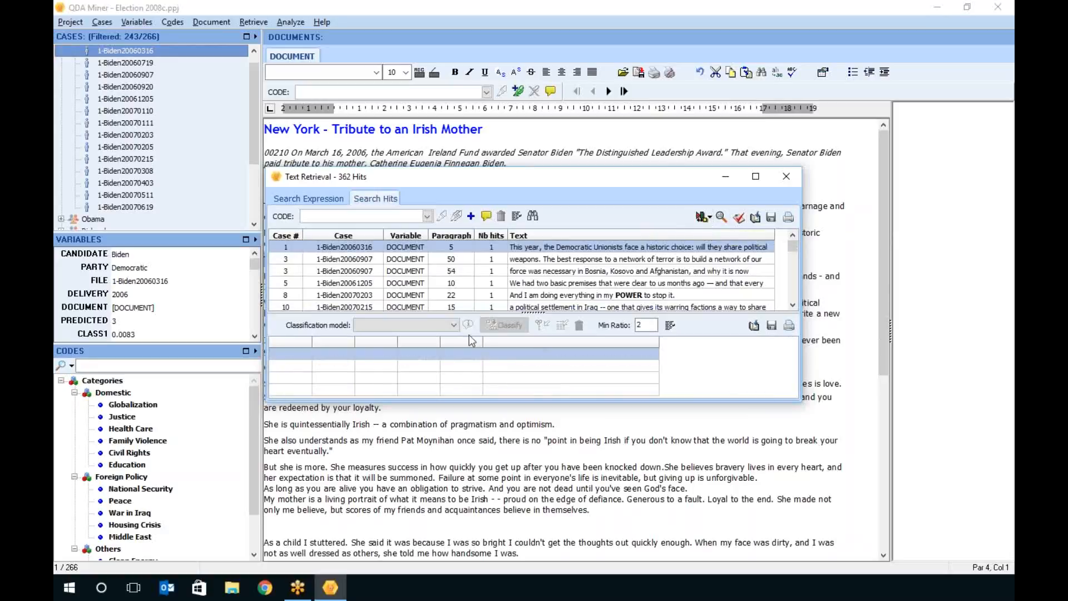
Classify the text retrieval hits with the 23 Languages model and close the Text Retrieval window
{"action": "left_click", "coordinate": [439, 325]}
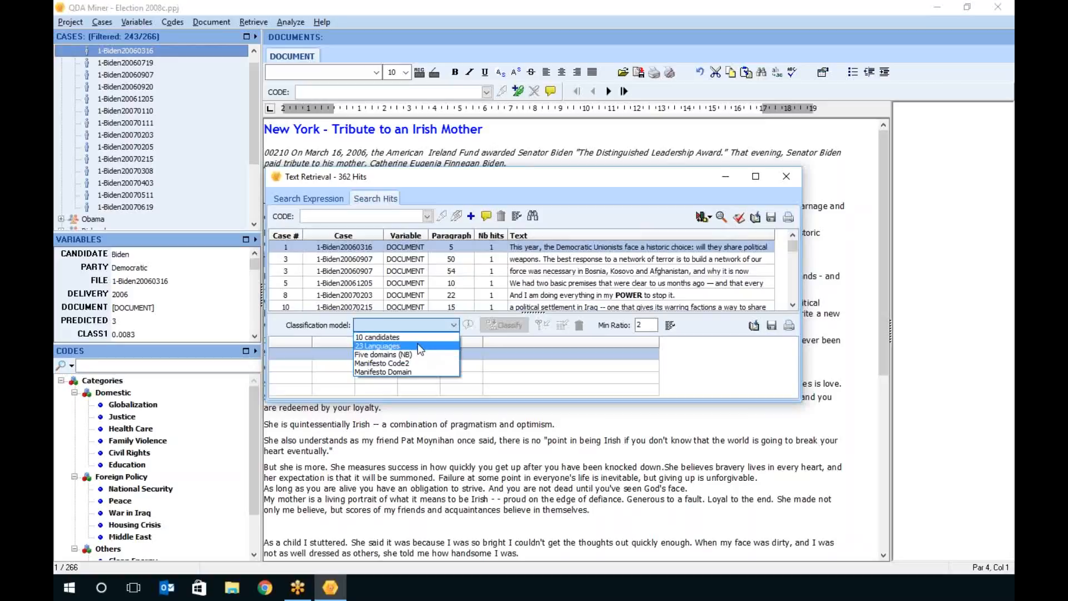
{"action": "left_click", "coordinate": [419, 345]}
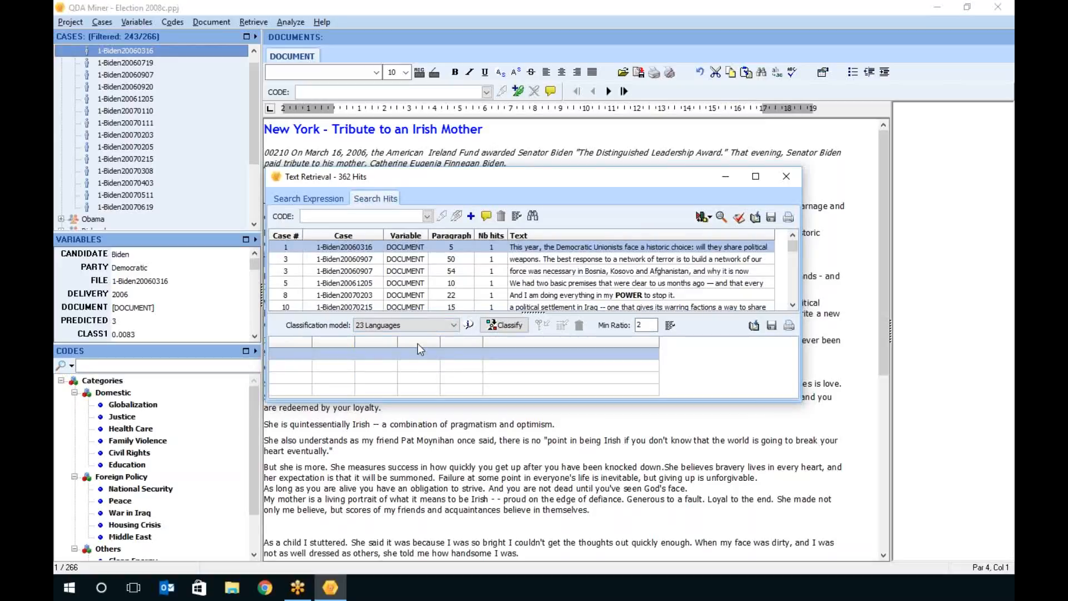
{"action": "left_click", "coordinate": [503, 326]}
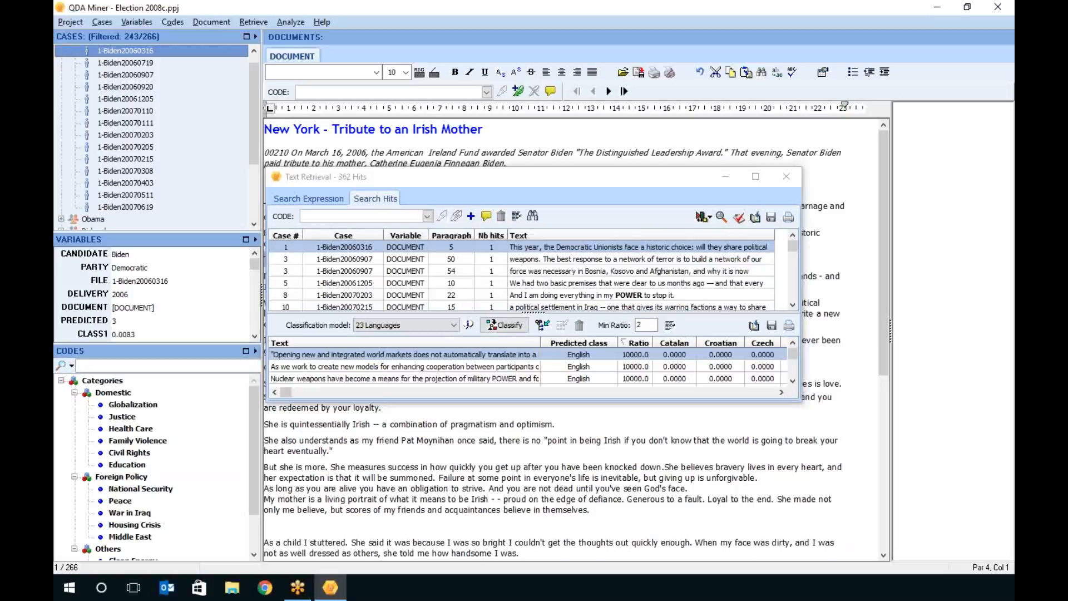
{"action": "left_click", "coordinate": [790, 181]}
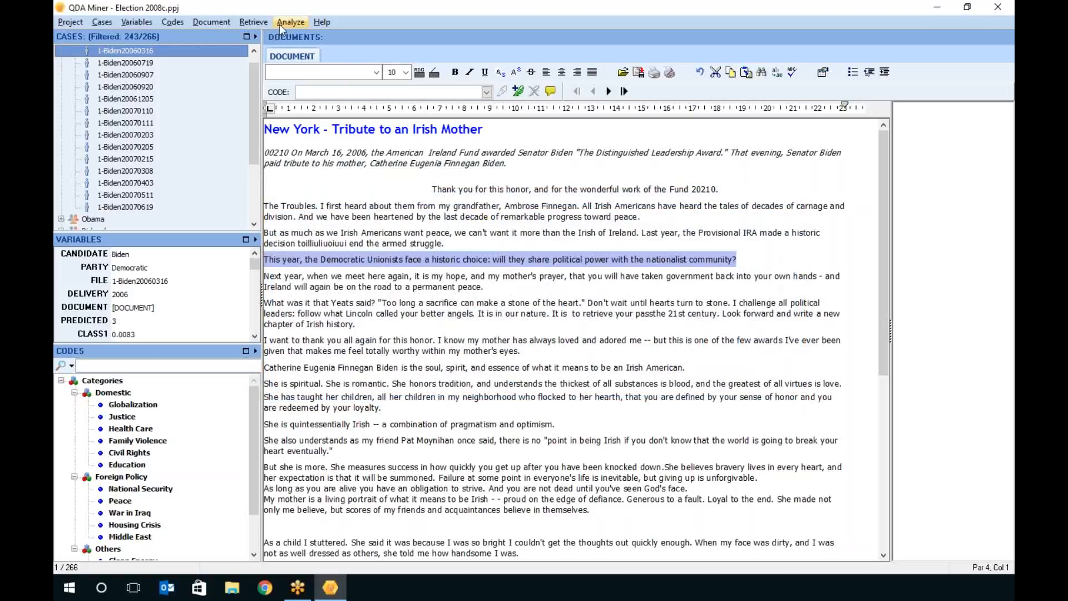
Start a Content Analysis on all text of the DOCUMENT variable and reposition its dialog higher over the document
{"action": "left_click", "coordinate": [297, 22]}
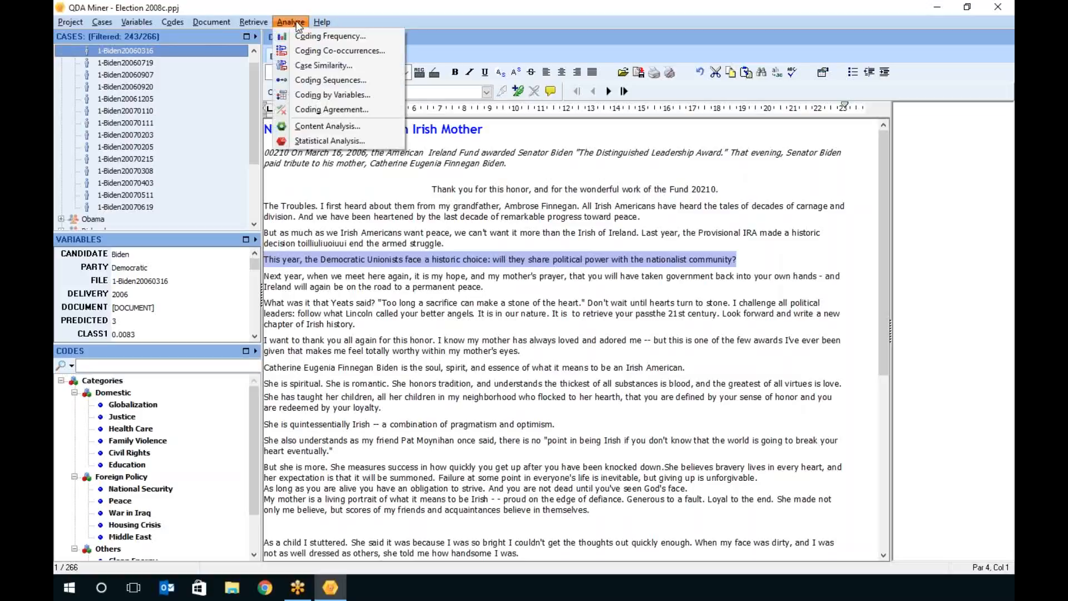
{"action": "left_click", "coordinate": [333, 127]}
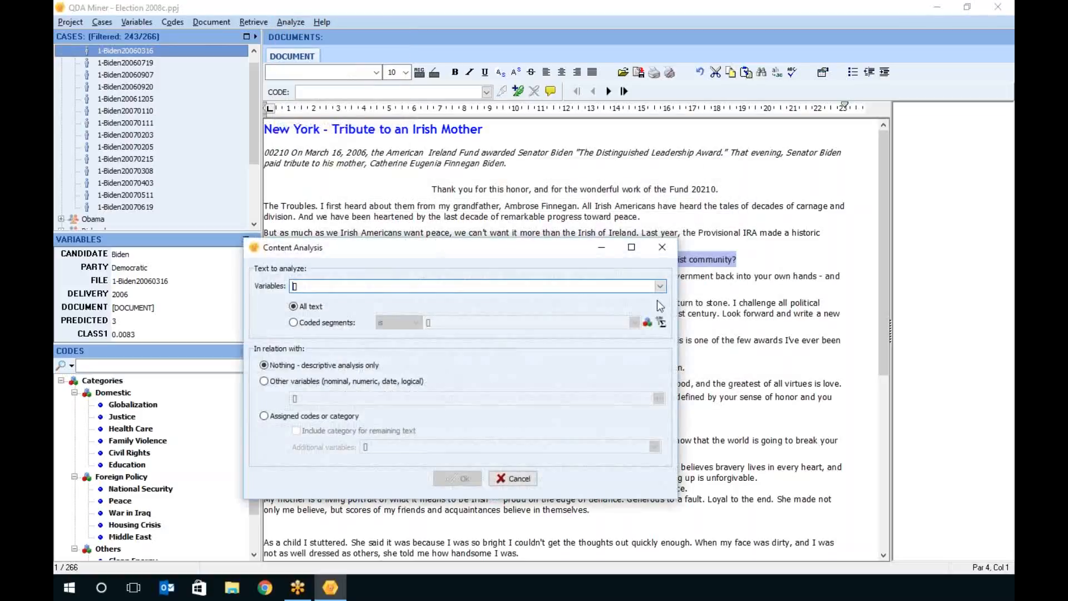
{"action": "left_click", "coordinate": [660, 286]}
{"action": "left_click", "coordinate": [294, 299]}
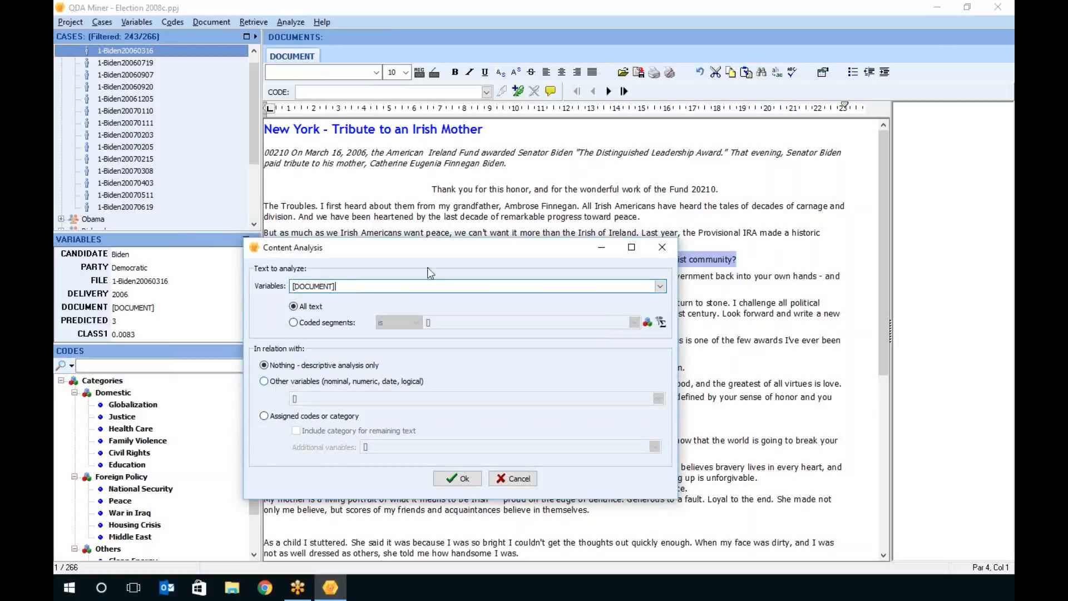
{"action": "left_click_drag", "start_coordinate": [451, 248], "coordinate": [503, 134]}
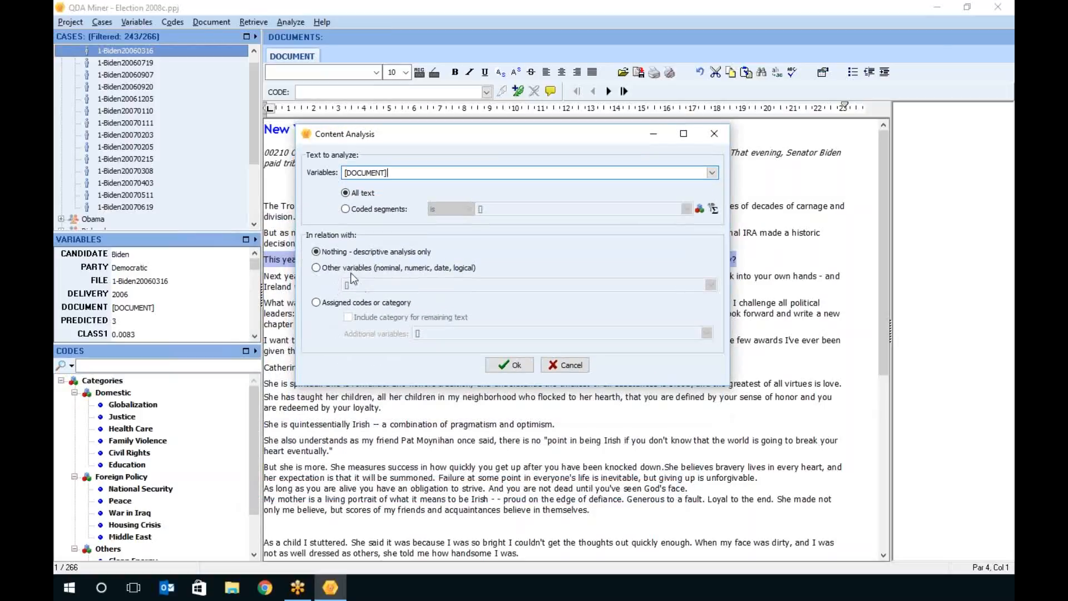
Relate the content analysis to the CANDIDATE and PARTY variables and launch it in WordStat
{"action": "left_click", "coordinate": [350, 273]}
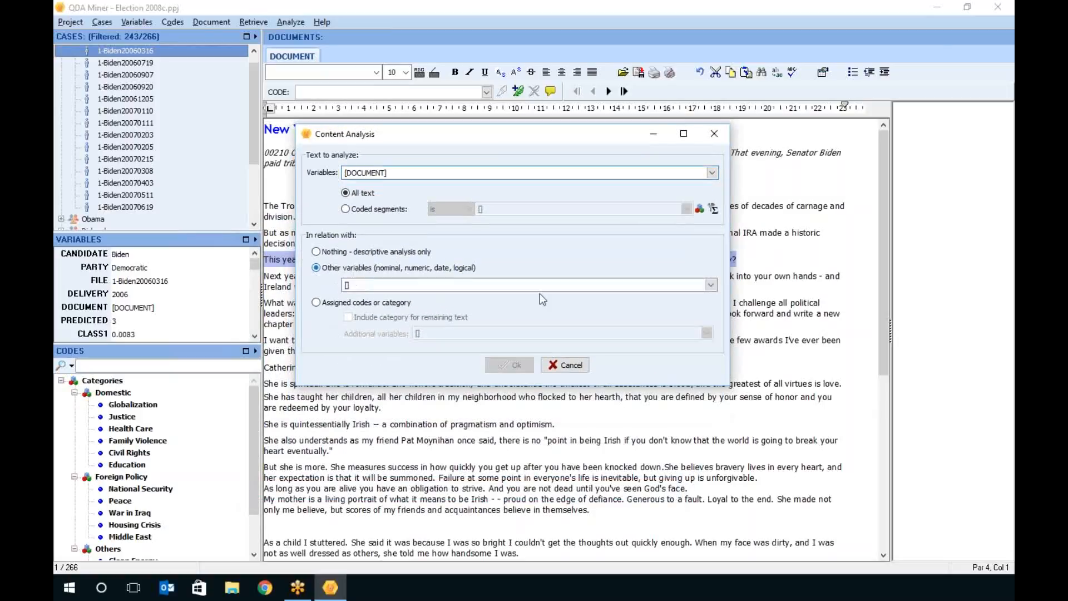
{"action": "left_click", "coordinate": [710, 285]}
{"action": "left_click", "coordinate": [347, 297]}
{"action": "left_click", "coordinate": [347, 306]}
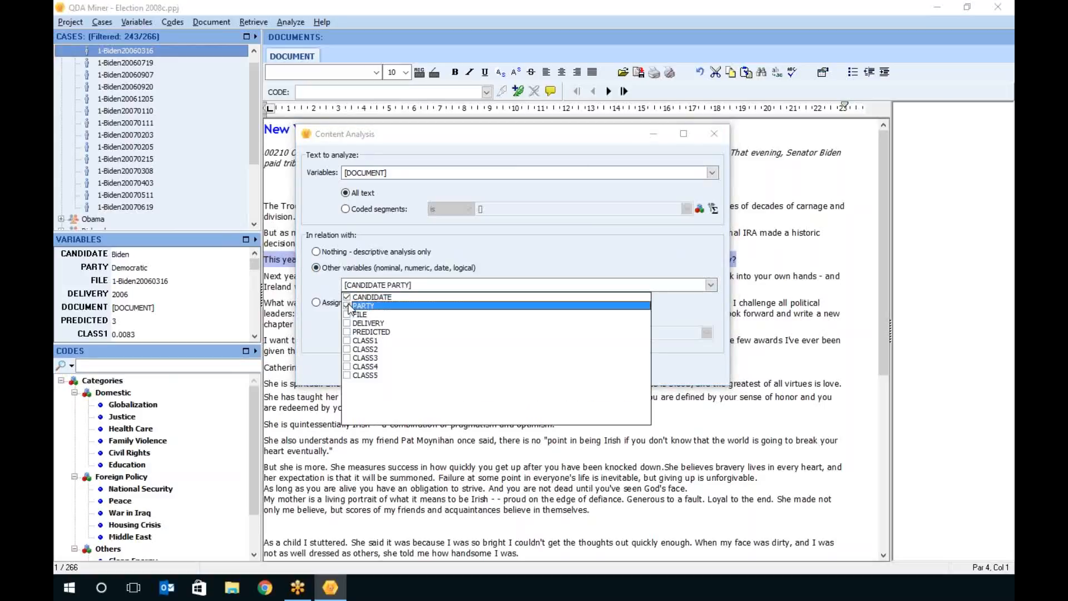
{"action": "left_click", "coordinate": [407, 285]}
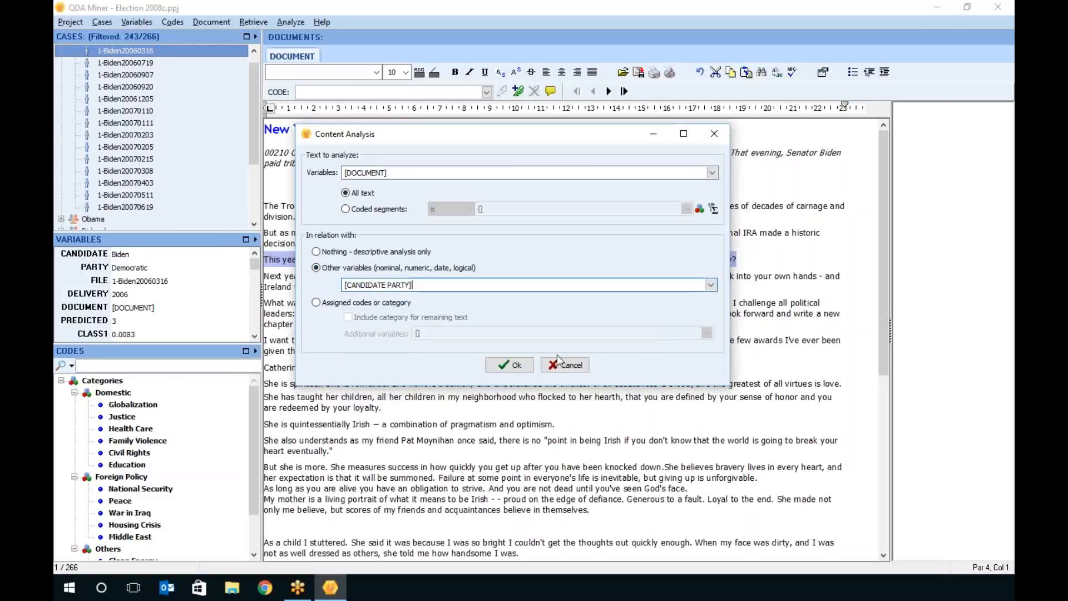
{"action": "left_click", "coordinate": [512, 366]}
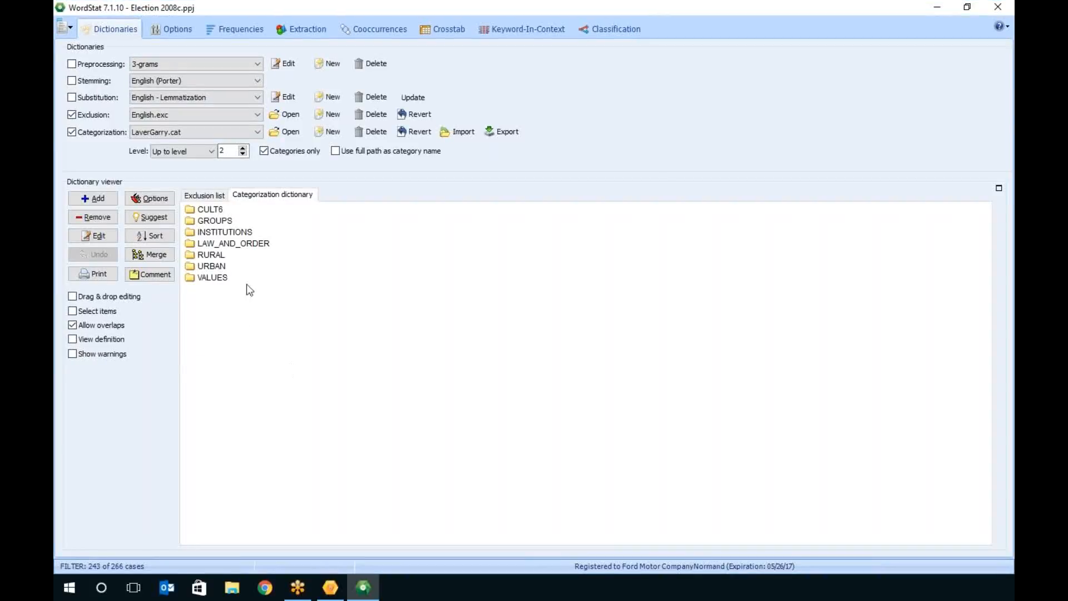
Keep a maximum of 3000 items and list the word frequencies with the LaverGarry.cat categorization dictionary turned off
{"action": "left_click", "coordinate": [172, 29]}
{"action": "left_click", "coordinate": [180, 160]}
{"action": "type", "text": "000"}
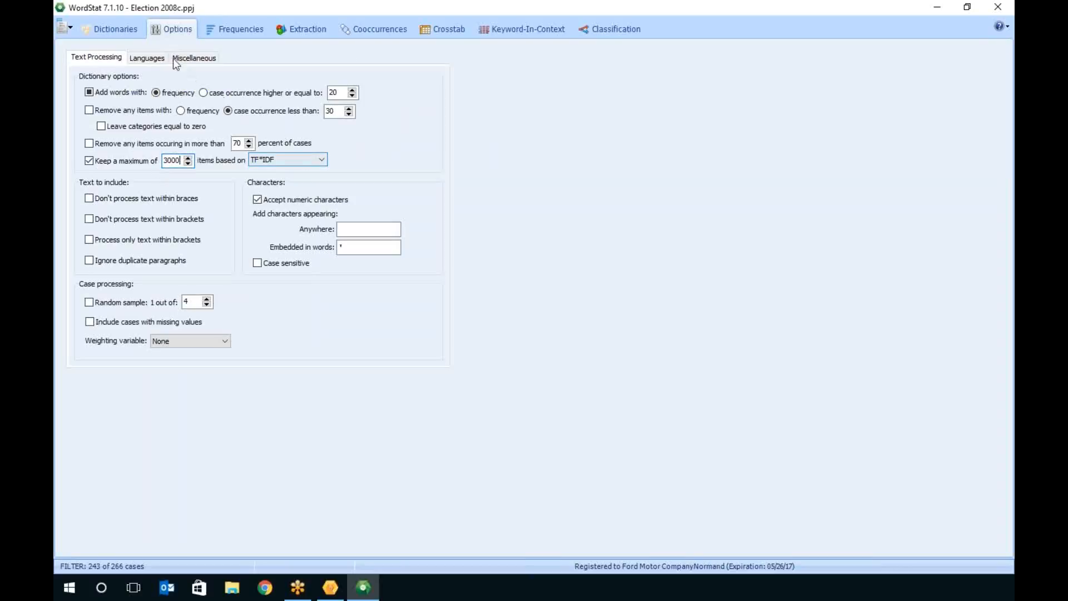
{"action": "left_click", "coordinate": [126, 31]}
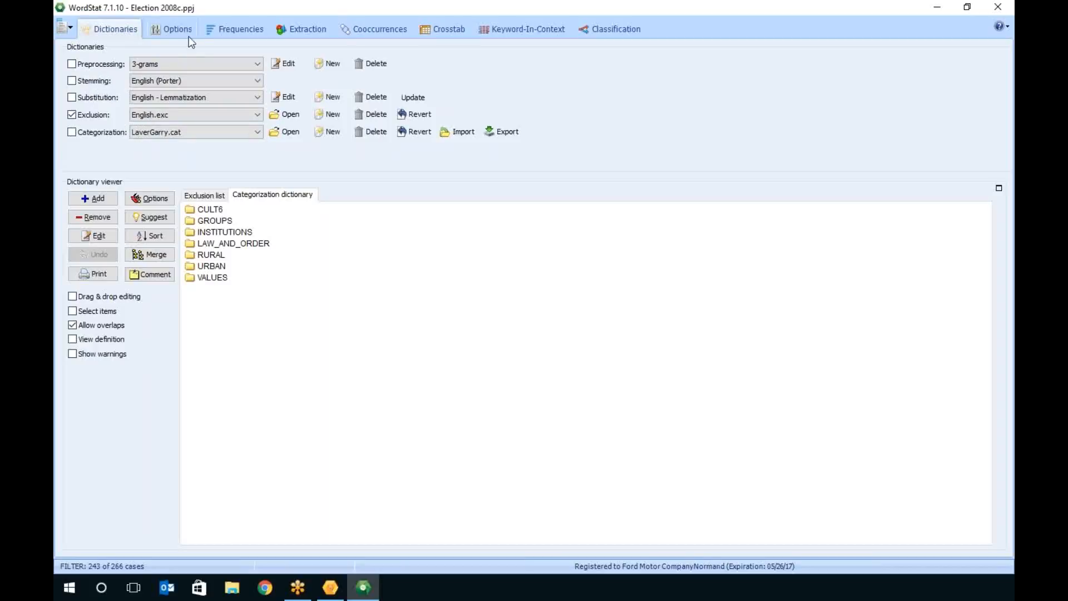
{"action": "left_click", "coordinate": [237, 30]}
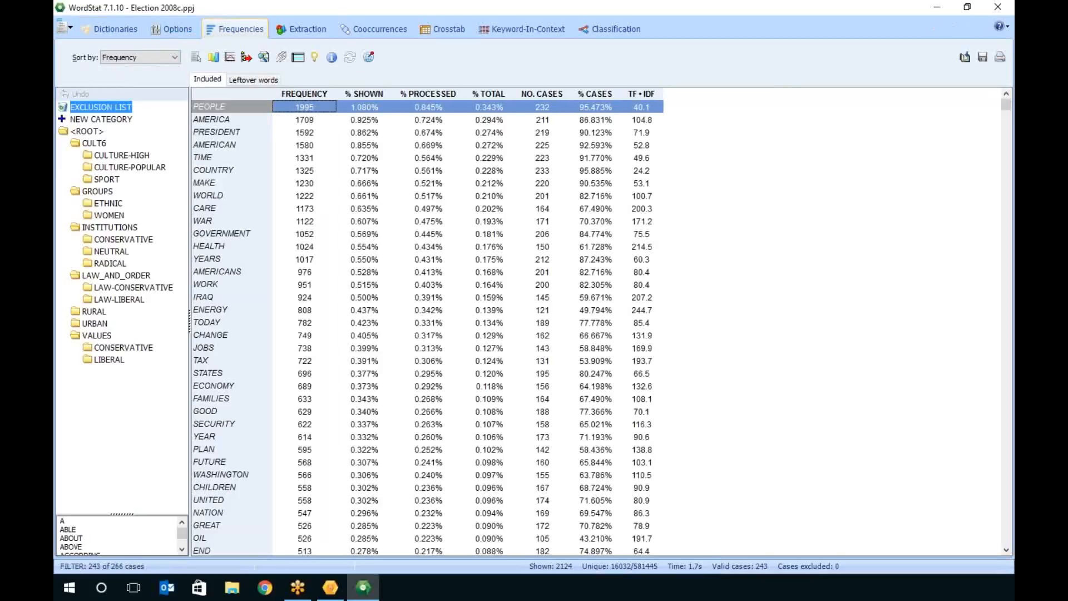
Lower the minimum frequency for added words to 13 and recompute the word frequency list
{"action": "left_click", "coordinate": [172, 30]}
{"action": "left_click", "coordinate": [349, 109]}
{"action": "left_click", "coordinate": [349, 109]}
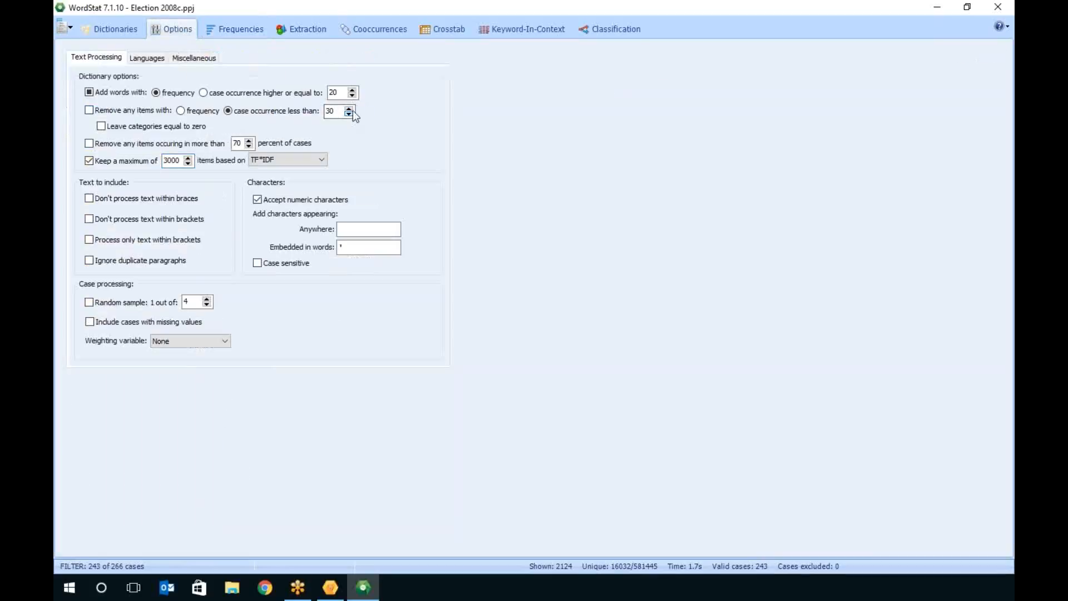
{"action": "left_click", "coordinate": [352, 95]}
{"action": "left_click", "coordinate": [351, 95]}
{"action": "left_click", "coordinate": [352, 96]}
{"action": "left_click", "coordinate": [219, 29]}
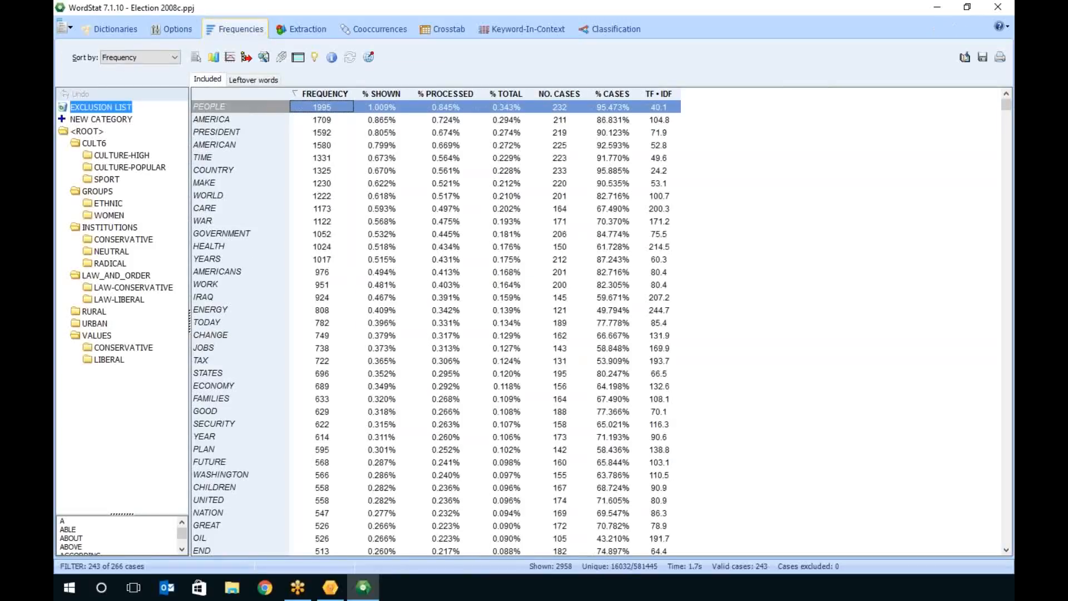
{"action": "left_click", "coordinate": [177, 30]}
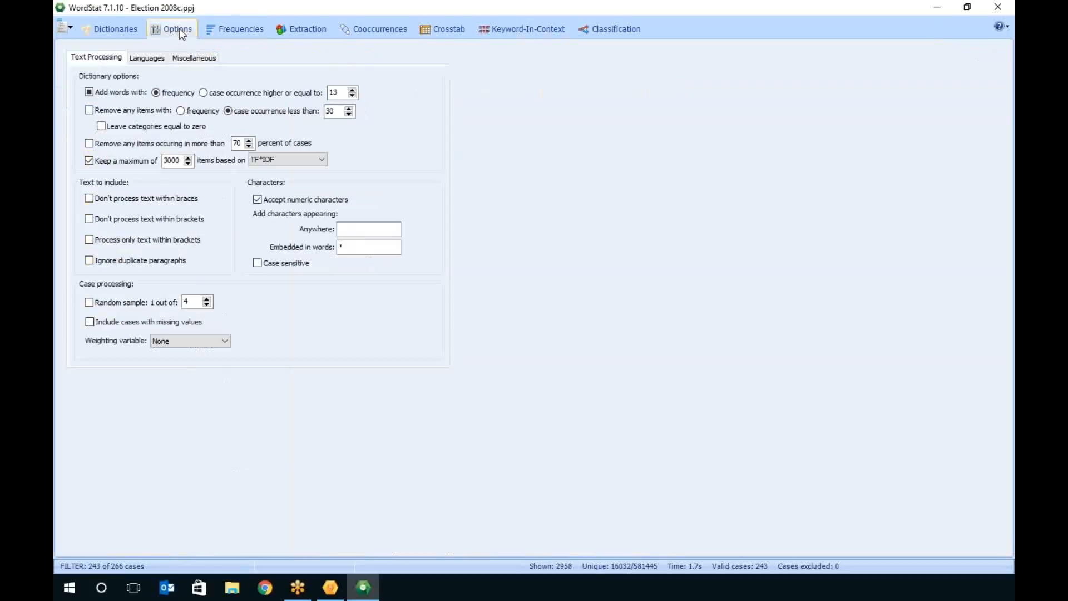
{"action": "left_click", "coordinate": [256, 30]}
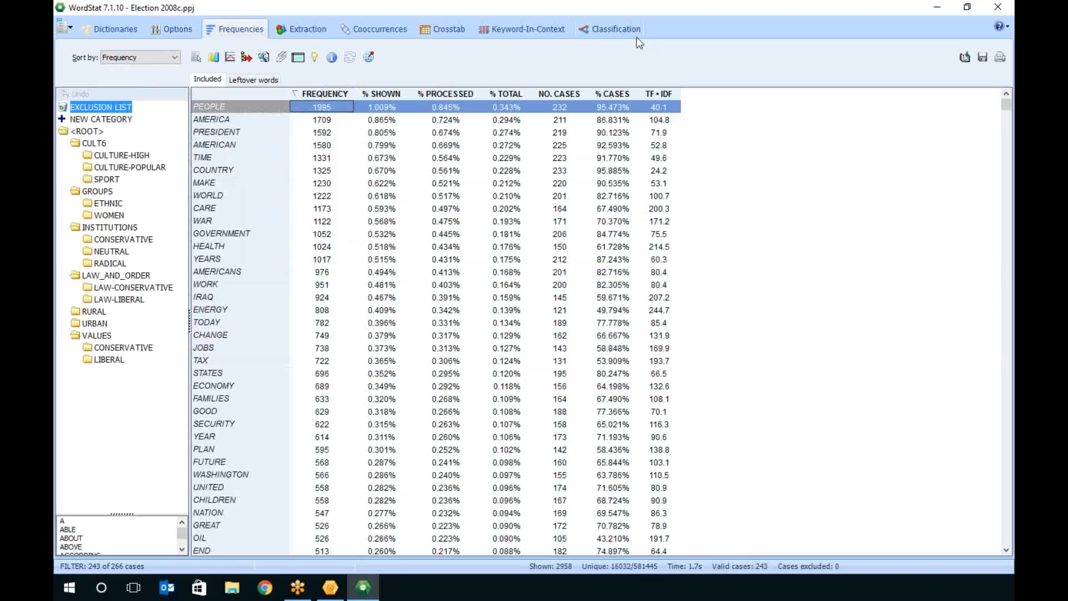
Run the classification setup with CANDIDATE as the variable to predict and Leave one out as the validation method
{"action": "left_click", "coordinate": [606, 31]}
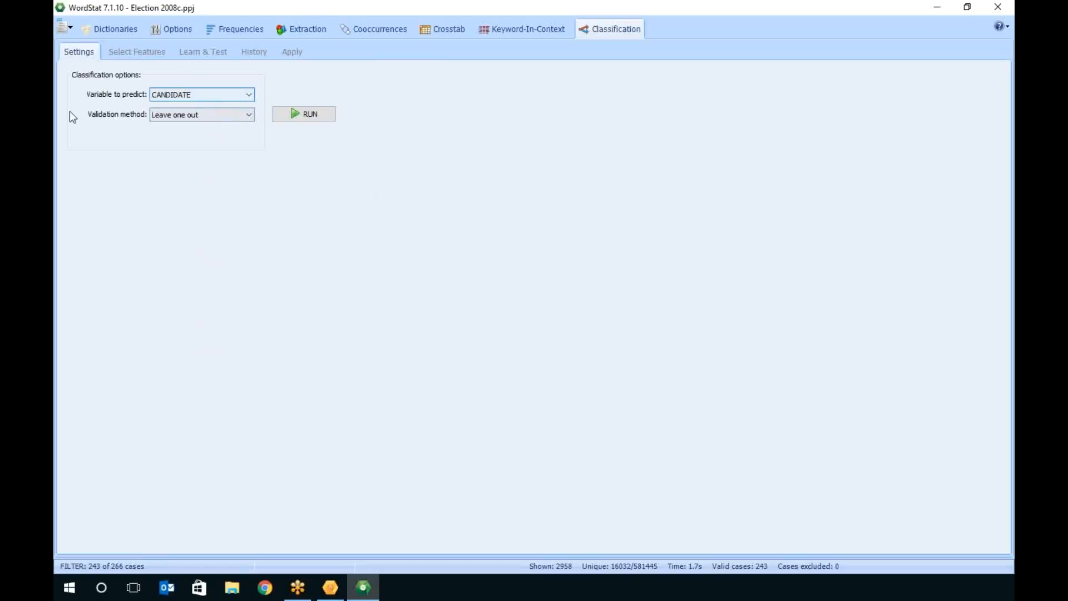
{"action": "left_click", "coordinate": [250, 96]}
{"action": "left_click", "coordinate": [242, 106]}
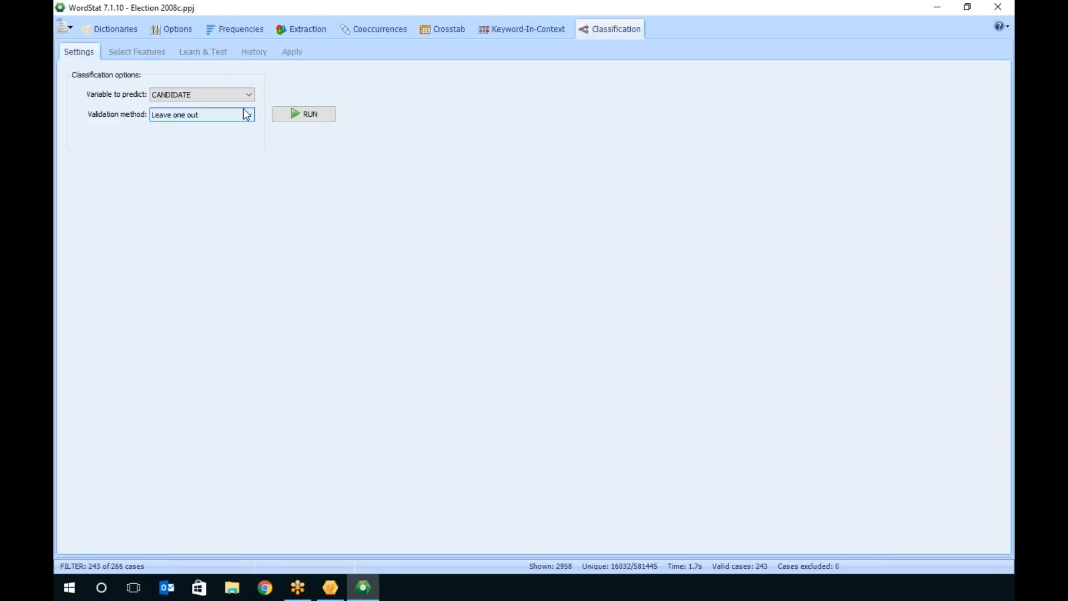
{"action": "left_click", "coordinate": [328, 113]}
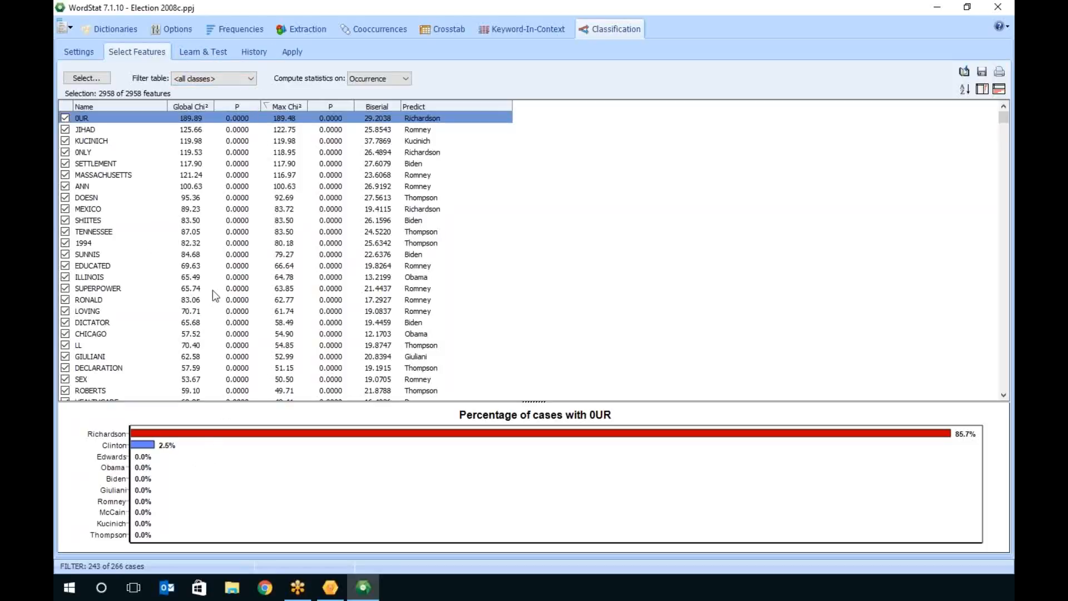
Train and test a Naive Bayes classifier using keyword frequency and Chi-square feature weighting
{"action": "left_click", "coordinate": [213, 50]}
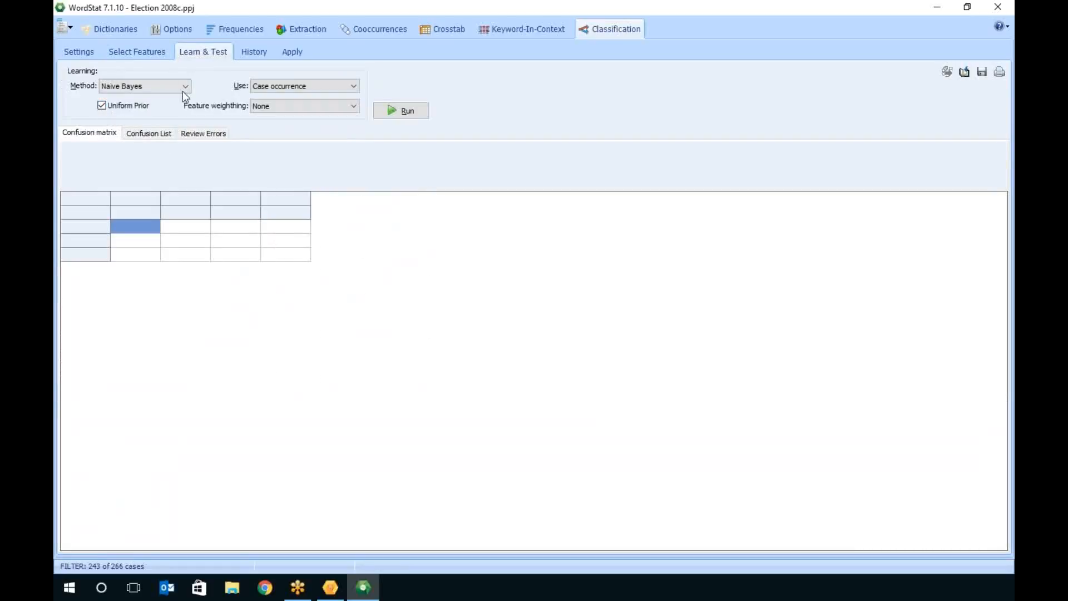
{"action": "left_click", "coordinate": [109, 84]}
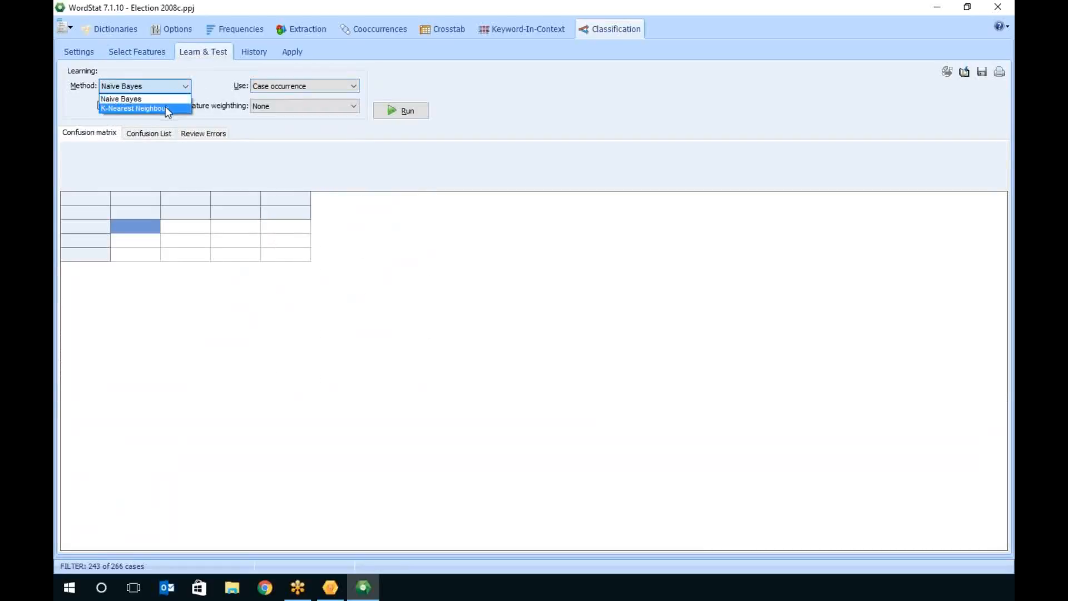
{"action": "left_click", "coordinate": [116, 96]}
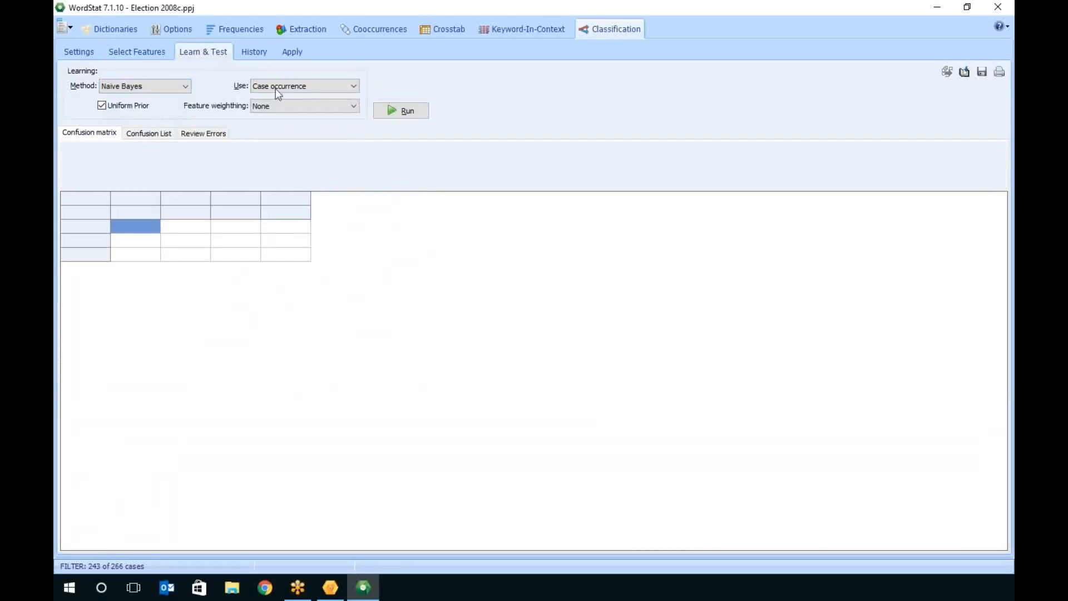
{"action": "left_click", "coordinate": [305, 108]}
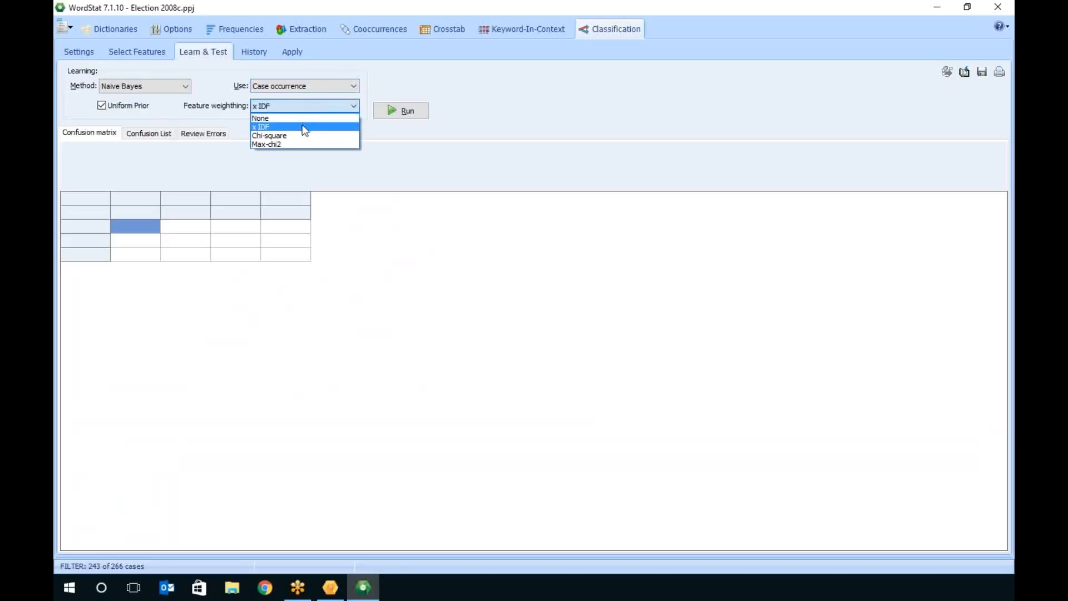
{"action": "left_click", "coordinate": [306, 127]}
{"action": "left_click", "coordinate": [310, 87]}
{"action": "left_click", "coordinate": [307, 95]}
{"action": "left_click", "coordinate": [313, 107]}
{"action": "left_click", "coordinate": [304, 133]}
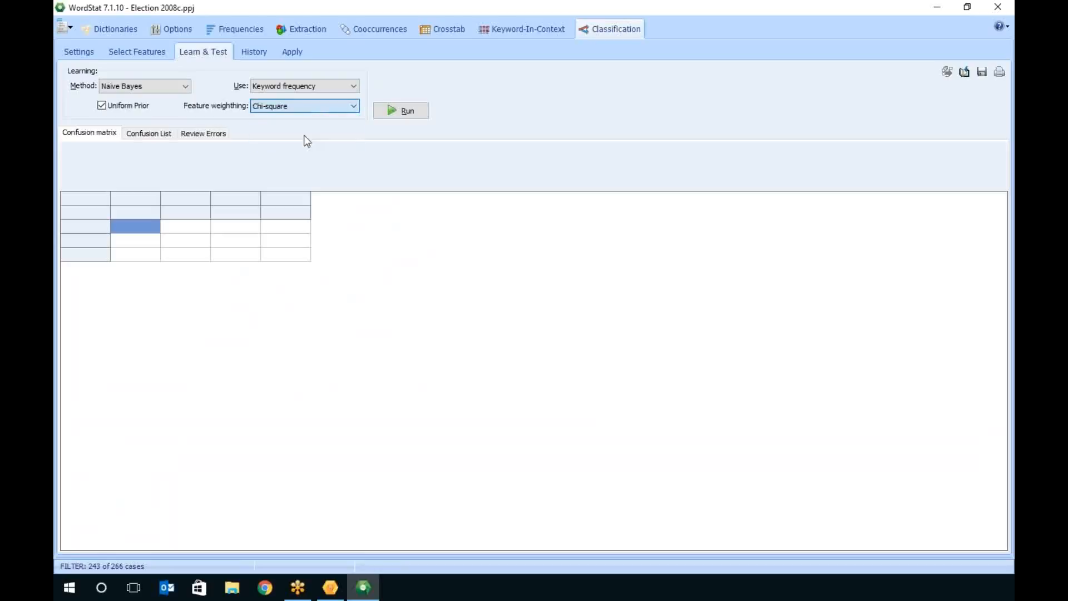
{"action": "left_click", "coordinate": [413, 110]}
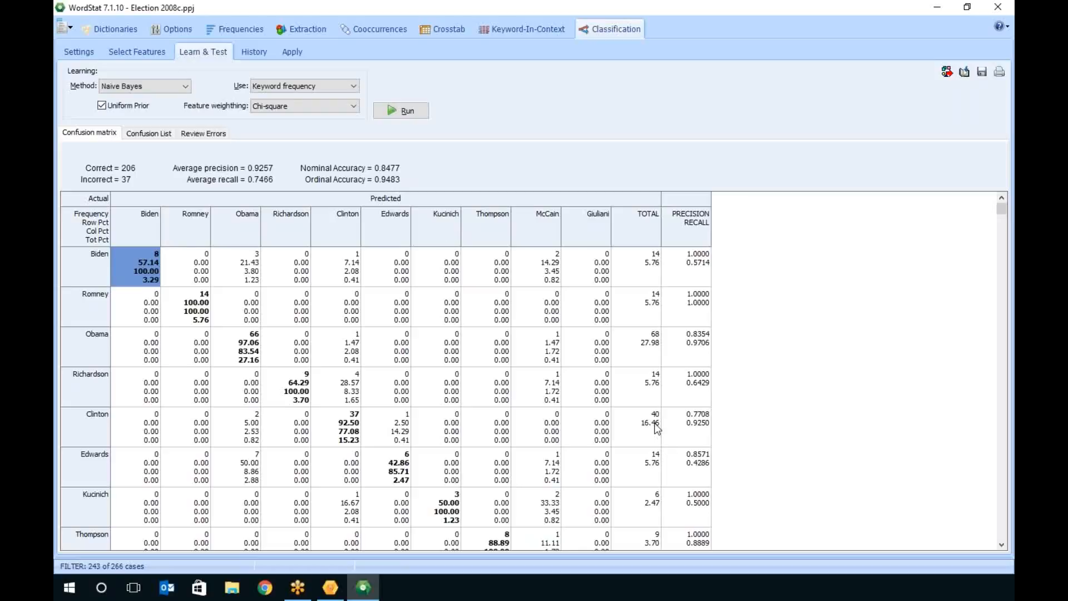
Save the trained classification model as Election in the Models folder and quit WordStat
{"action": "left_click", "coordinate": [948, 74]}
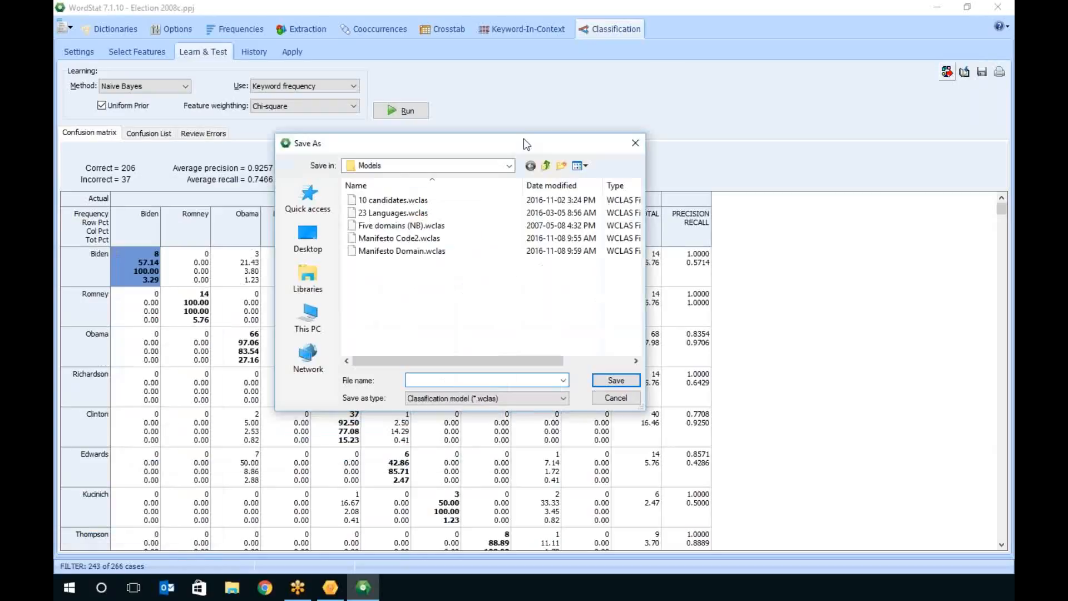
{"action": "type", "text": "E"}
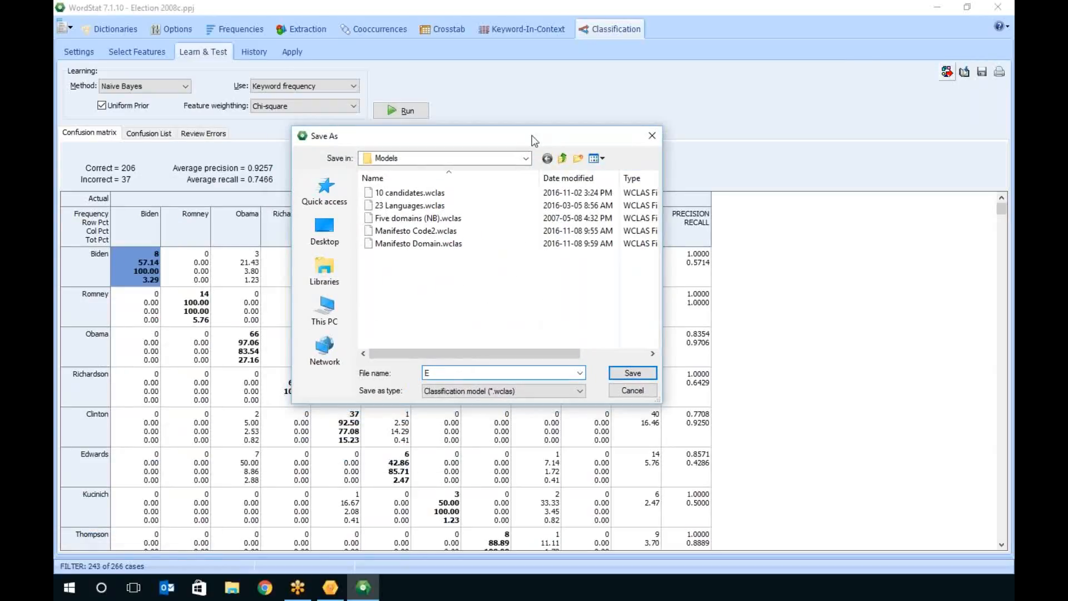
{"action": "type", "text": "lection"}
{"action": "key", "text": "Return"}
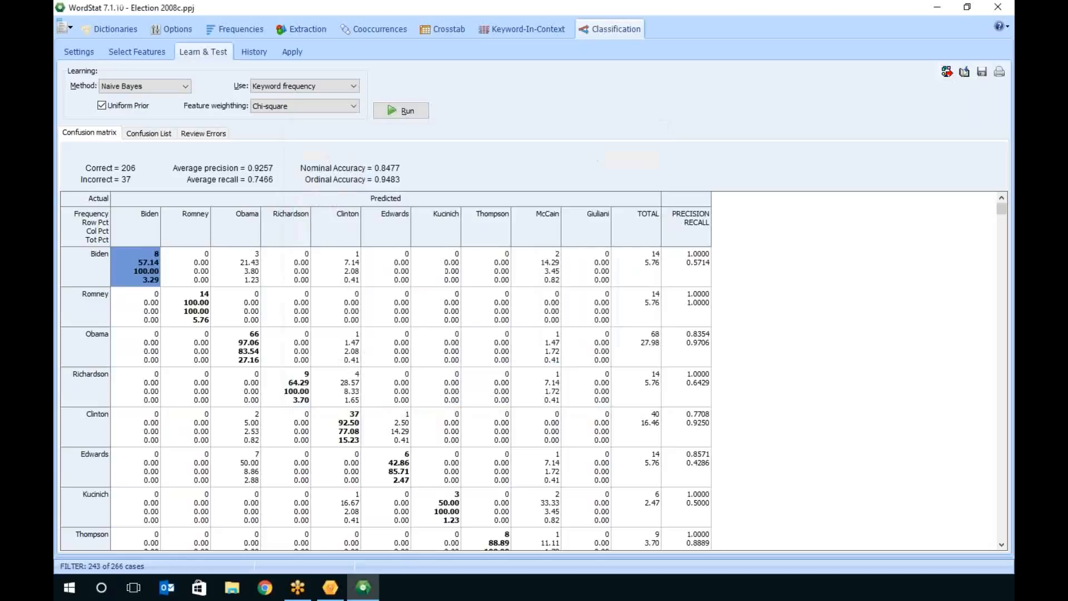
{"action": "left_click", "coordinate": [999, 6]}
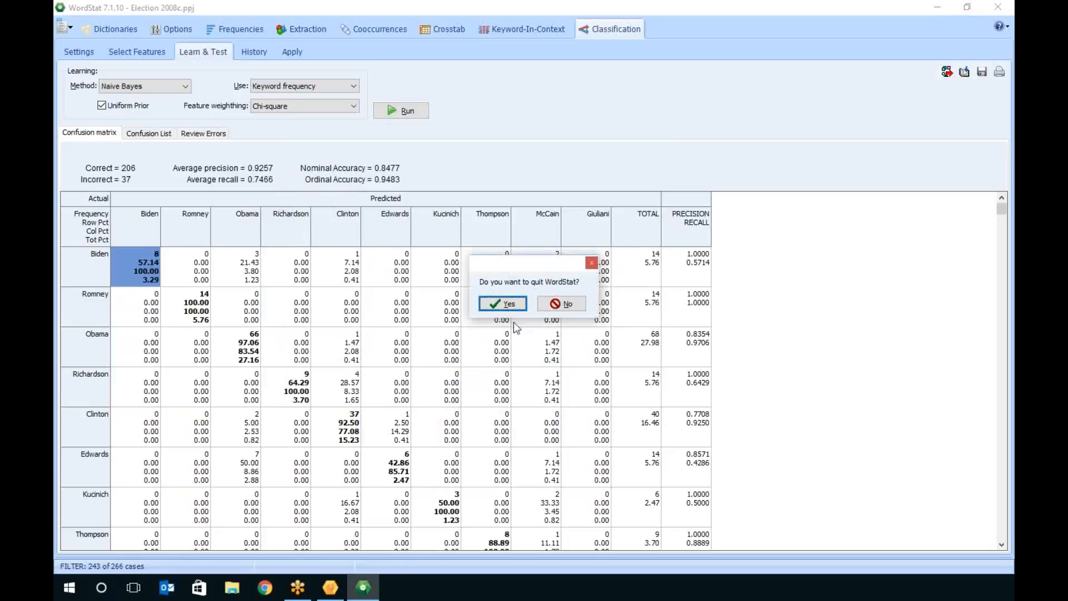
{"action": "left_click", "coordinate": [512, 305]}
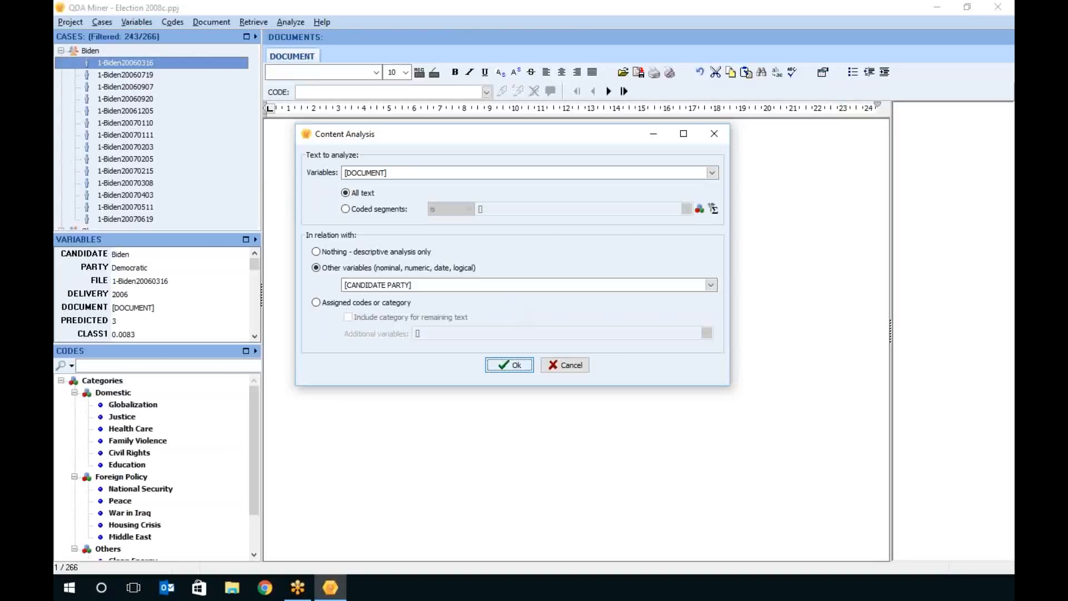
Run a Text Retrieval search with the existing expression in QDA Miner and keep the document classification pane displayed below the hits
{"action": "left_click", "coordinate": [291, 22]}
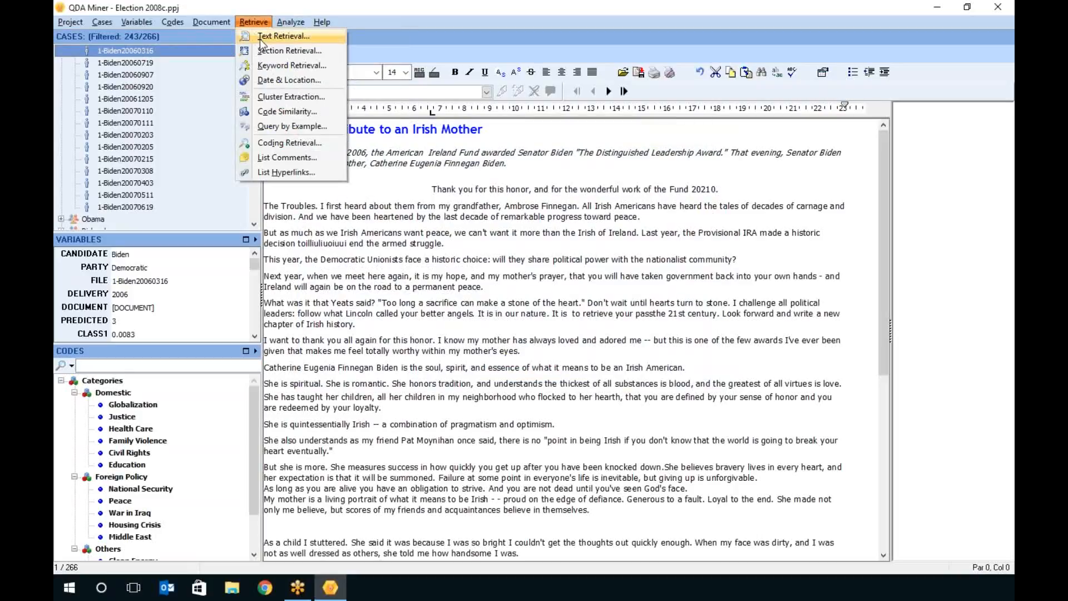
{"action": "left_click", "coordinate": [284, 34]}
{"action": "left_click", "coordinate": [749, 381]}
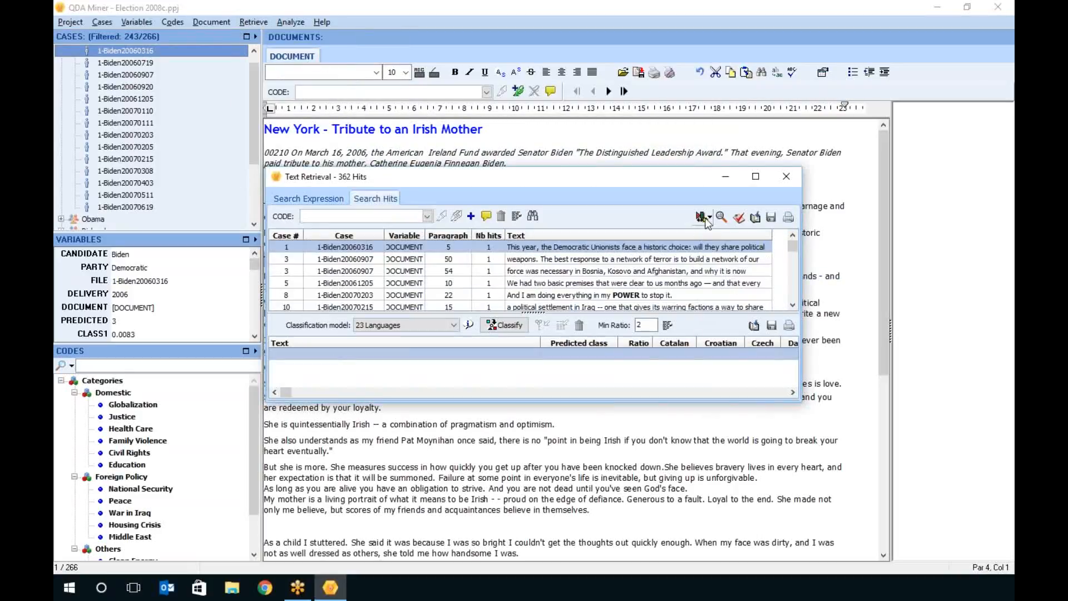
{"action": "left_click", "coordinate": [703, 217]}
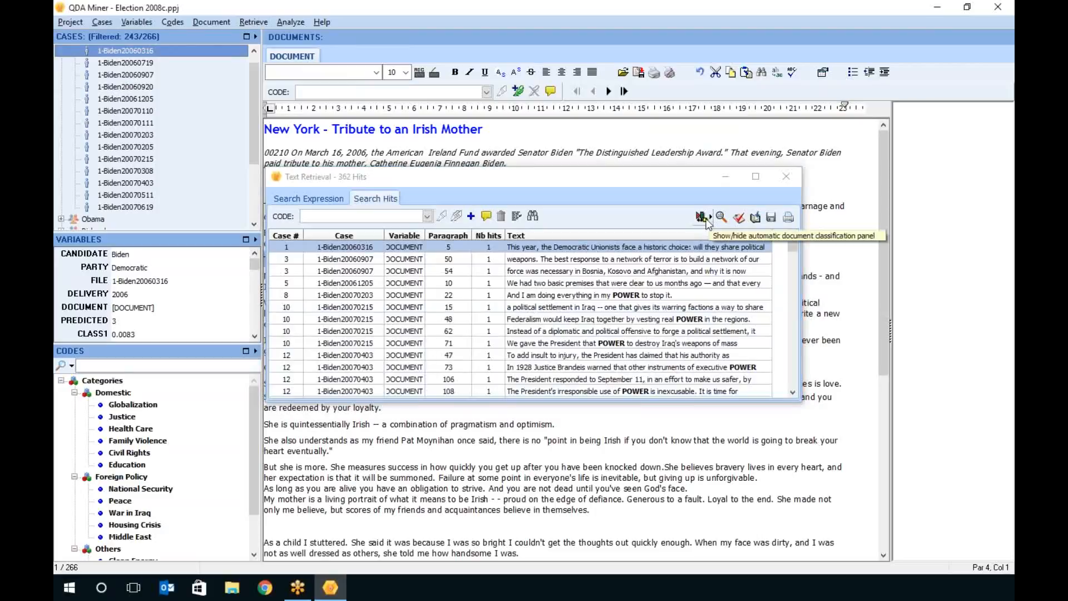
{"action": "left_click", "coordinate": [704, 218]}
{"action": "left_click", "coordinate": [704, 219]}
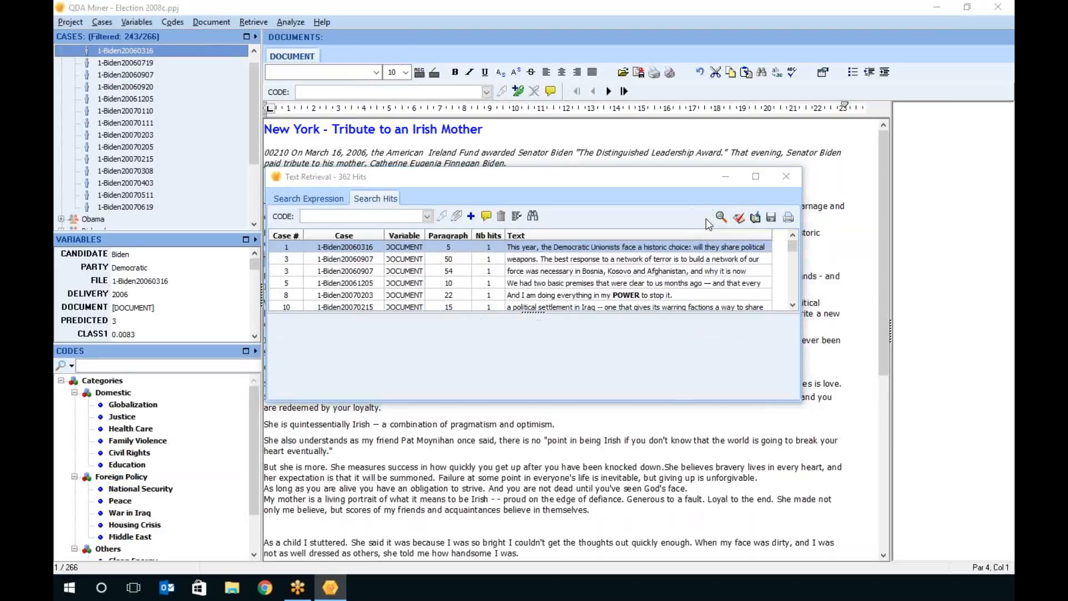
{"action": "left_click", "coordinate": [704, 218]}
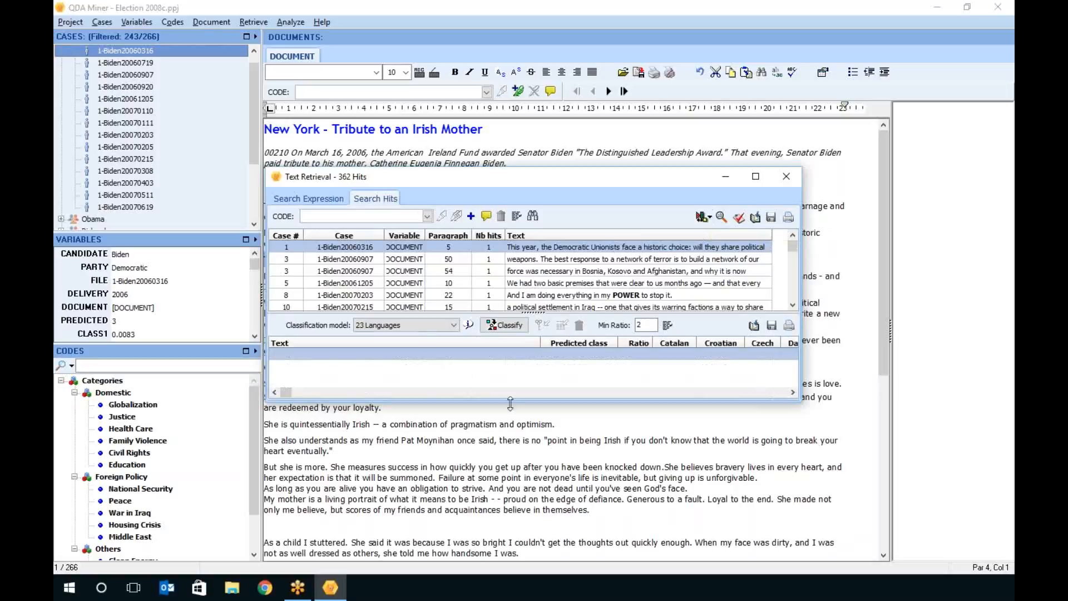
Enlarge the Text Retrieval window downward and view the details of the 23 Languages classification model
{"action": "left_click_drag", "start_coordinate": [511, 403], "coordinate": [532, 528]}
{"action": "left_click", "coordinate": [469, 449]}
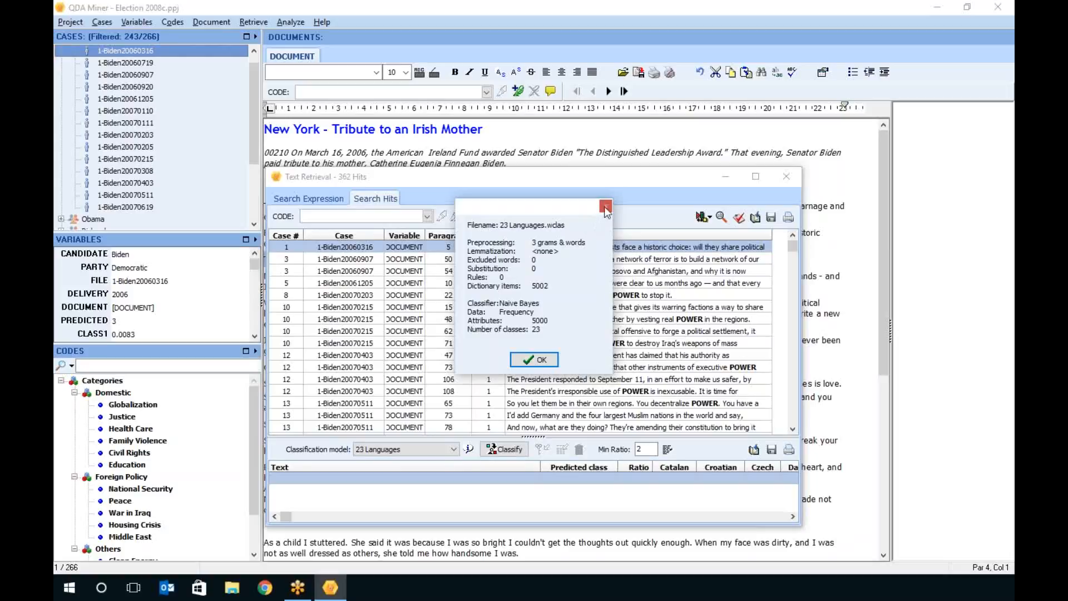
{"action": "left_click", "coordinate": [534, 359]}
Classify the text retrieval hits with the Election model and close the Text Retrieval window
{"action": "left_click", "coordinate": [453, 449]}
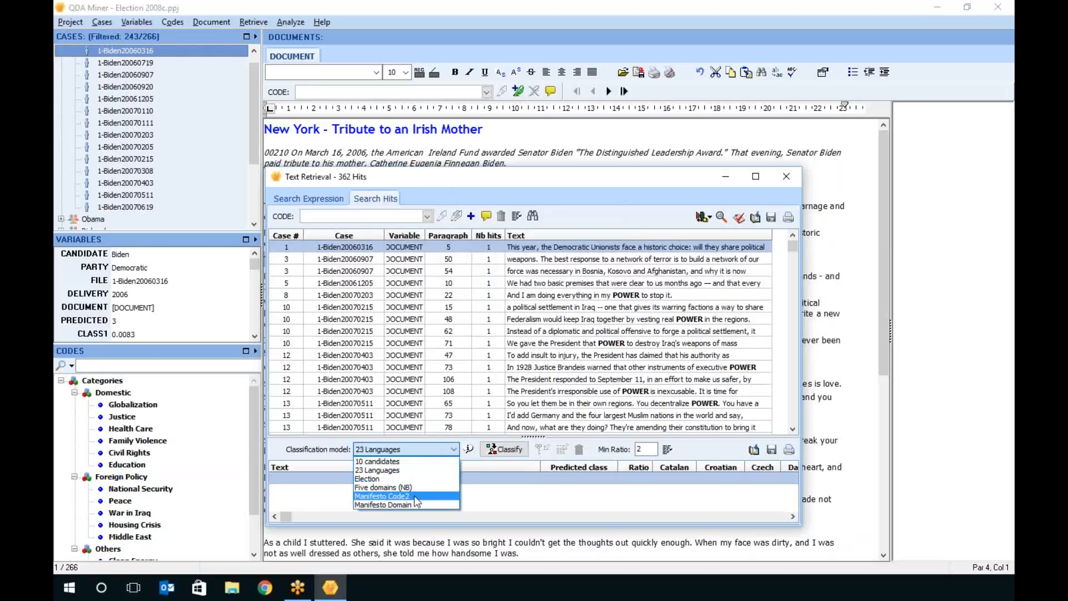
{"action": "left_click", "coordinate": [378, 479]}
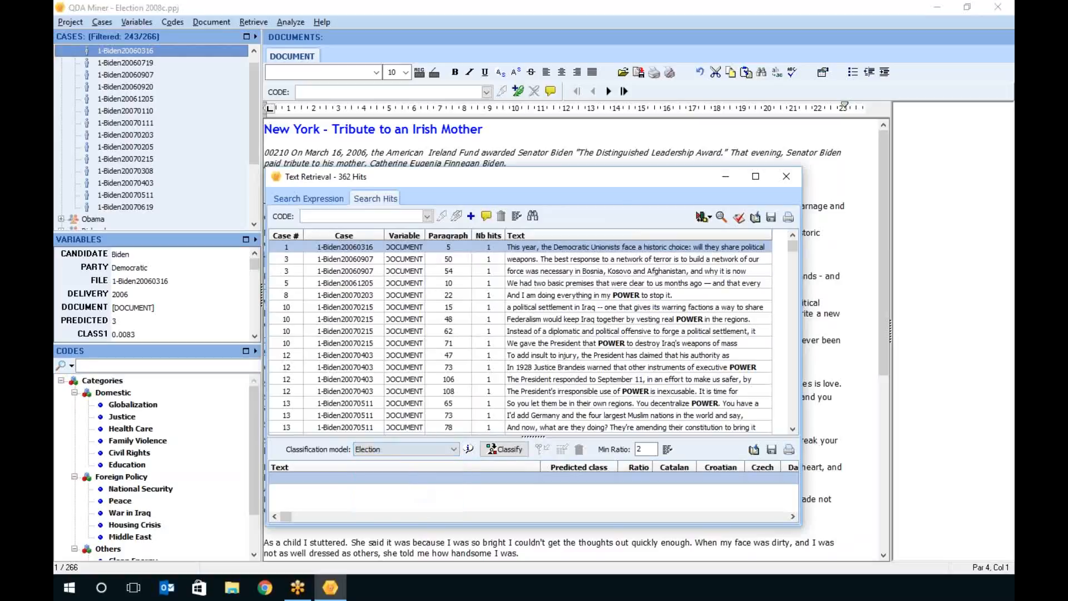
{"action": "left_click", "coordinate": [504, 450]}
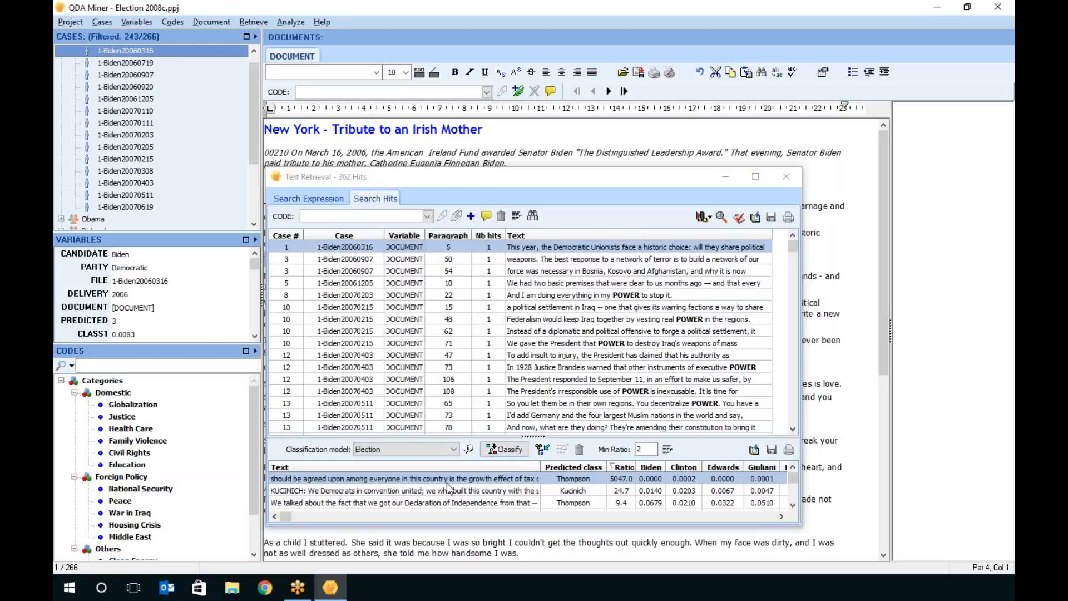
{"action": "left_click", "coordinate": [793, 180]}
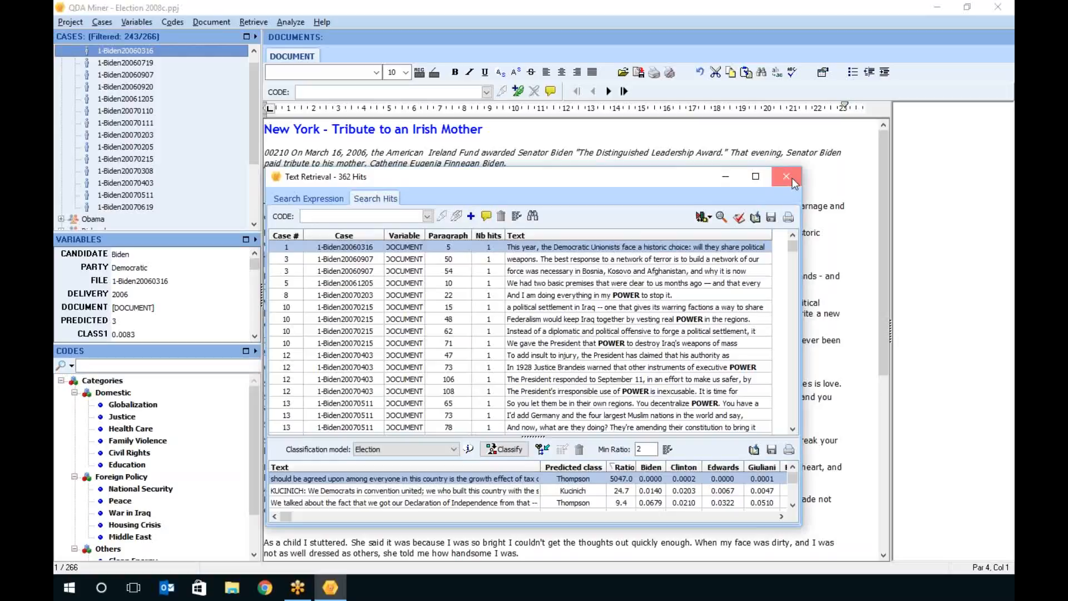
{"action": "left_click", "coordinate": [793, 178]}
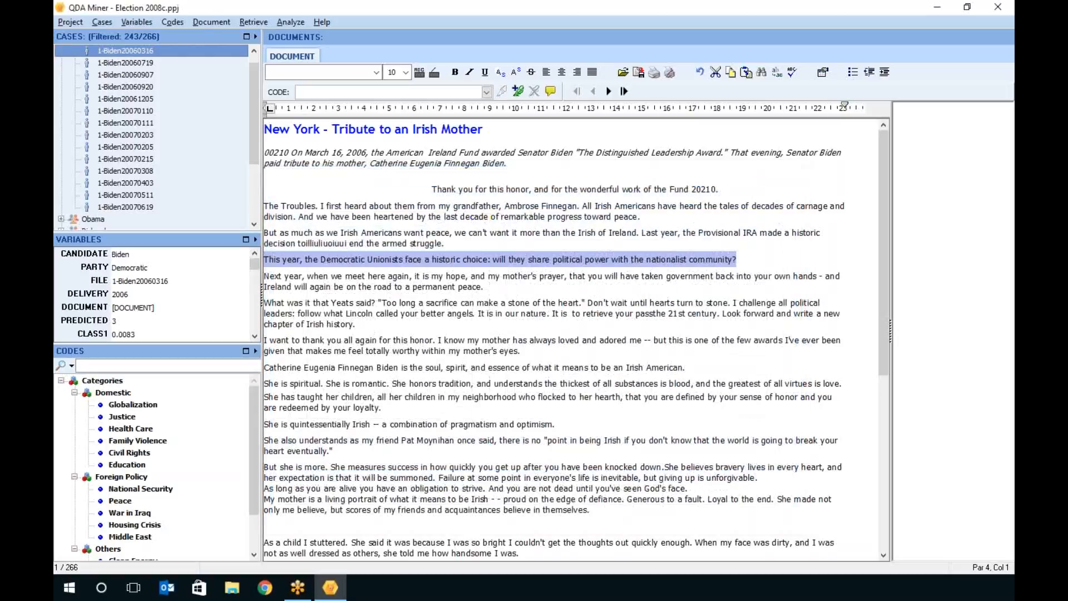